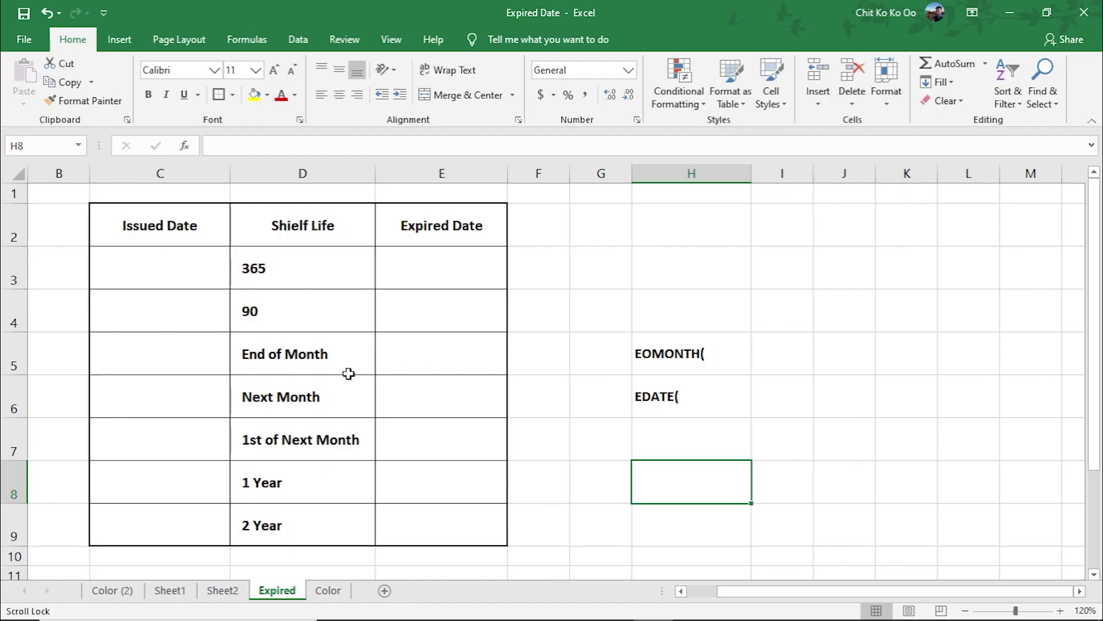
Enter =NOW() in E3 so the first Expired Date shows 11/19/2020
{"action": "left_click", "coordinate": [347, 368]}
{"action": "left_click", "coordinate": [467, 285]}
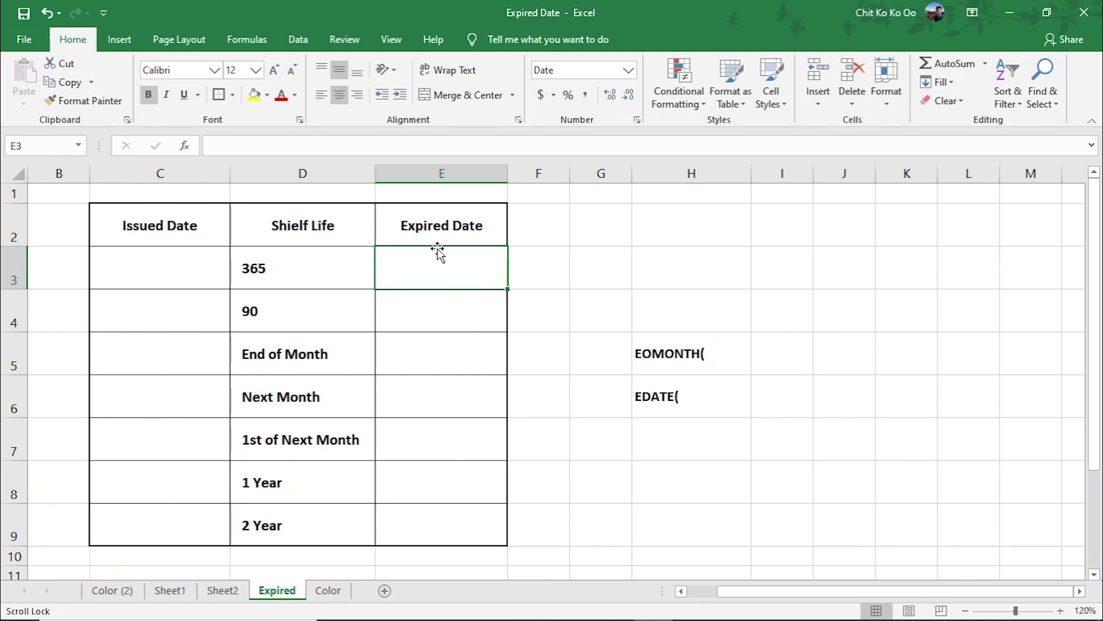
{"action": "left_click", "coordinate": [452, 227]}
{"action": "left_click", "coordinate": [439, 262]}
{"action": "type", "text": "="}
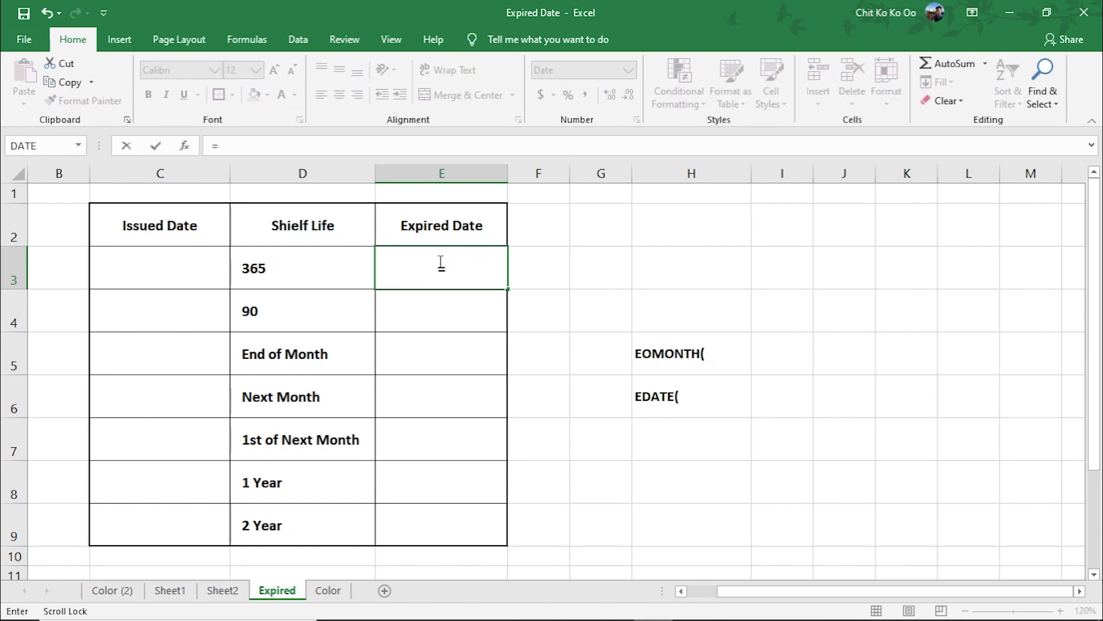
{"action": "type", "text": "now"}
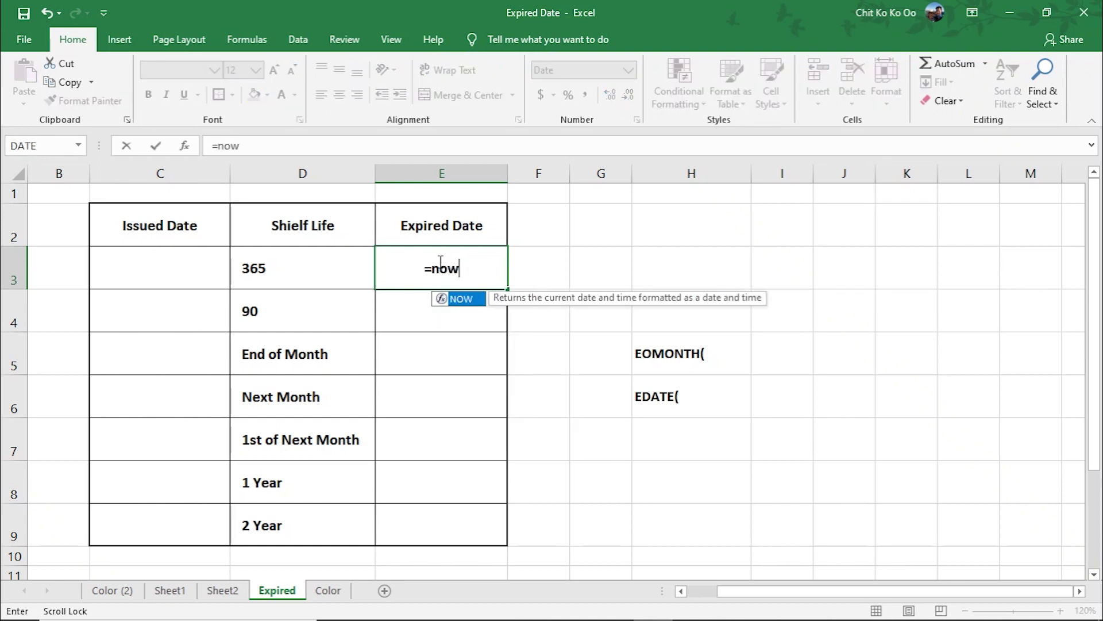
{"action": "key", "text": "Tab"}
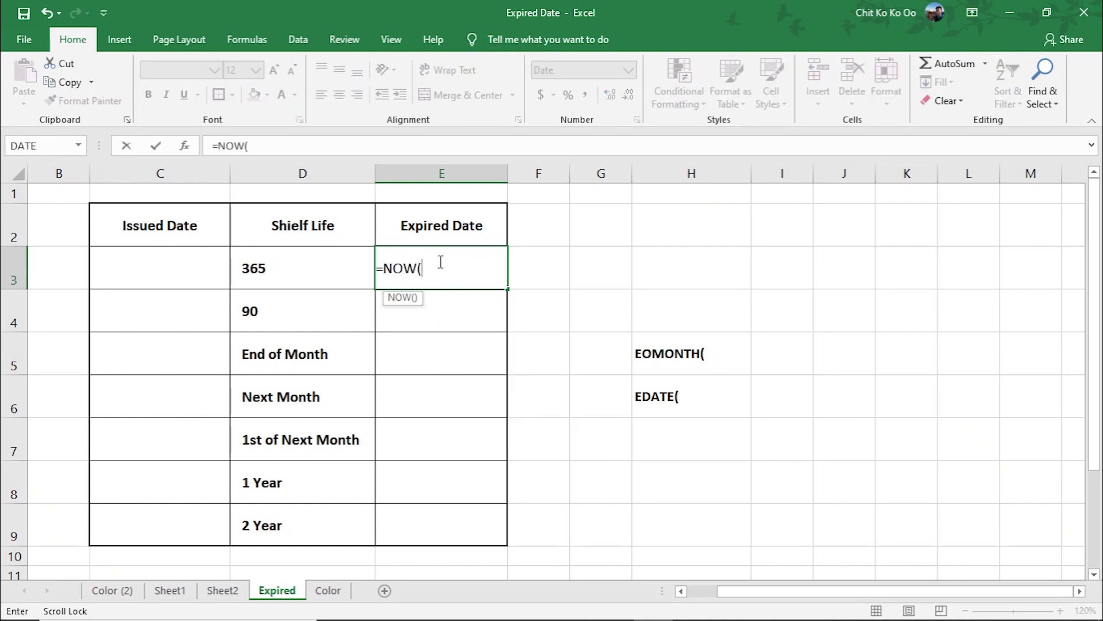
{"action": "type", "text": ")"}
{"action": "key", "text": "Return"}
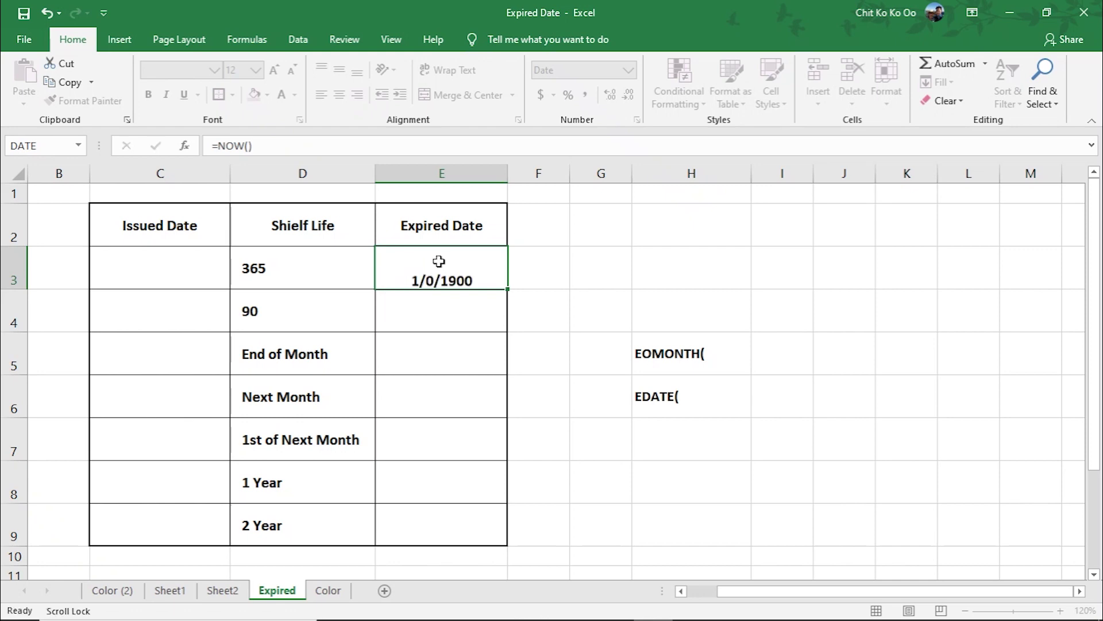
{"action": "left_click", "coordinate": [447, 270]}
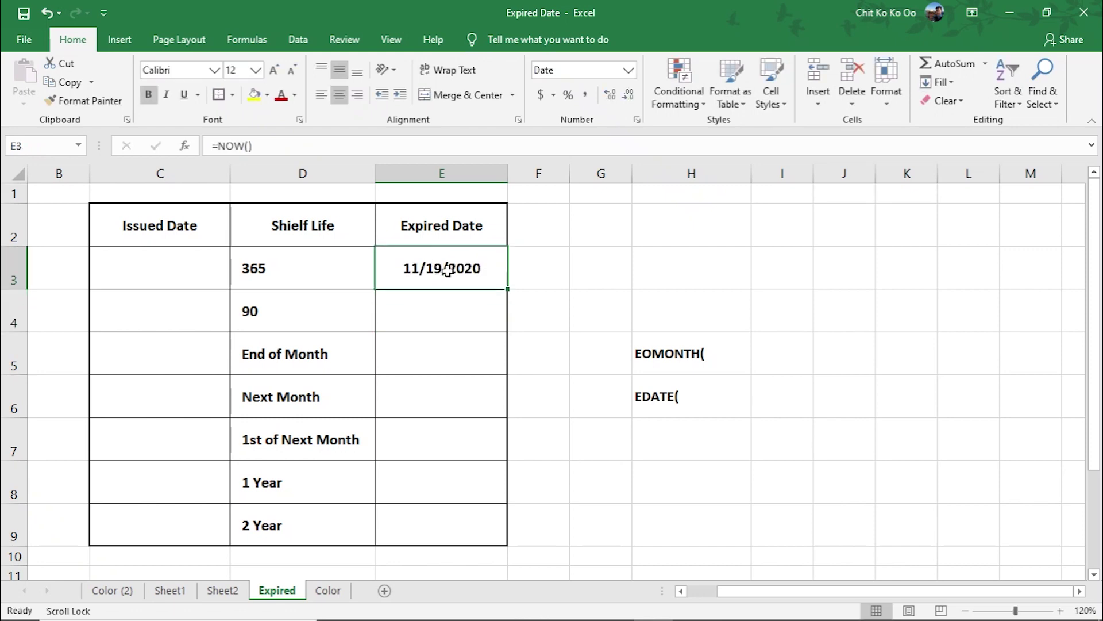
{"action": "left_click", "coordinate": [629, 70]}
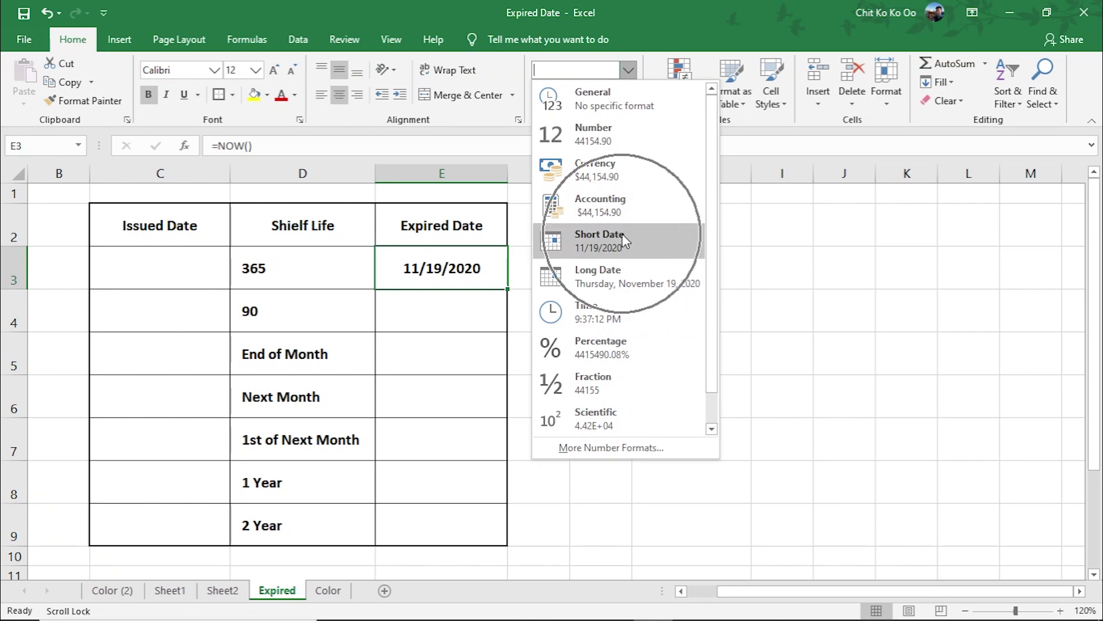
{"action": "left_click", "coordinate": [851, 274]}
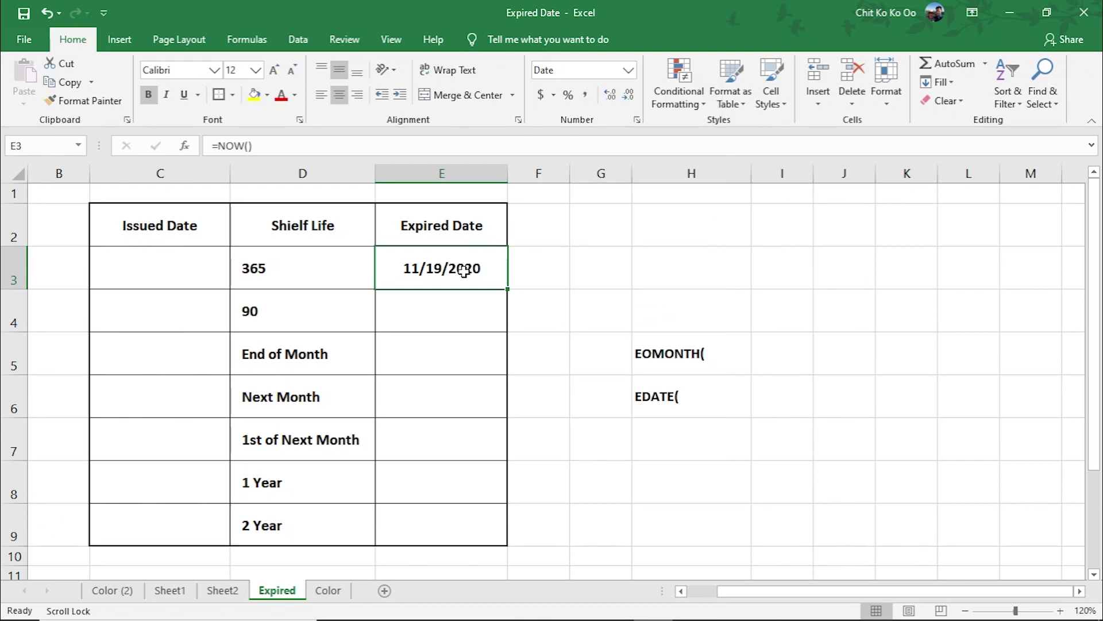
{"action": "left_click", "coordinate": [303, 270]}
{"action": "left_click", "coordinate": [303, 271]}
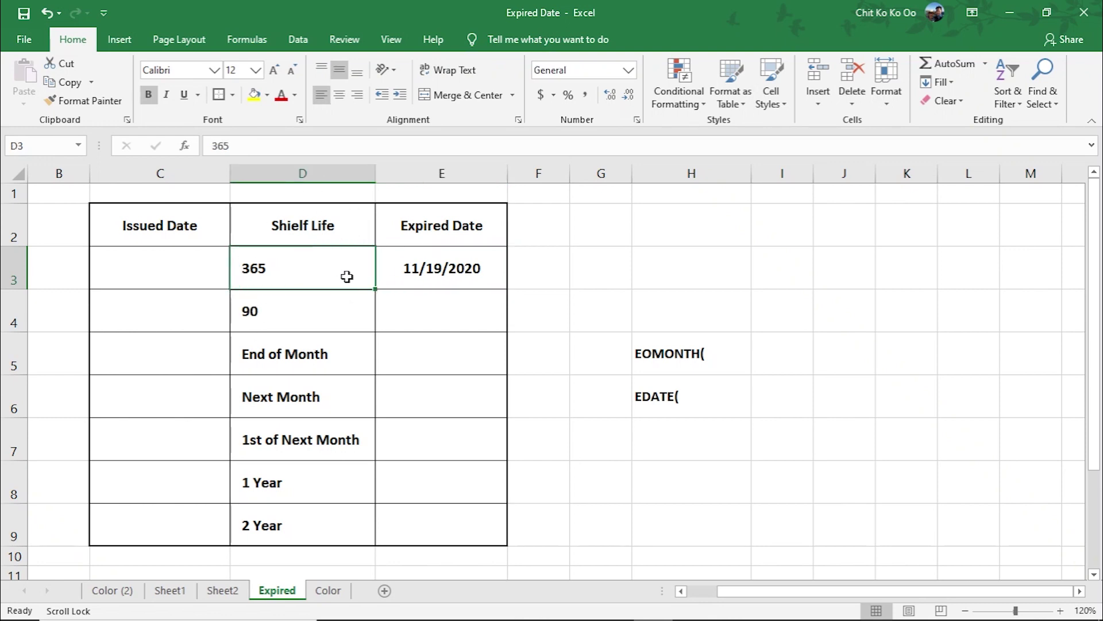
{"action": "left_click", "coordinate": [448, 275]}
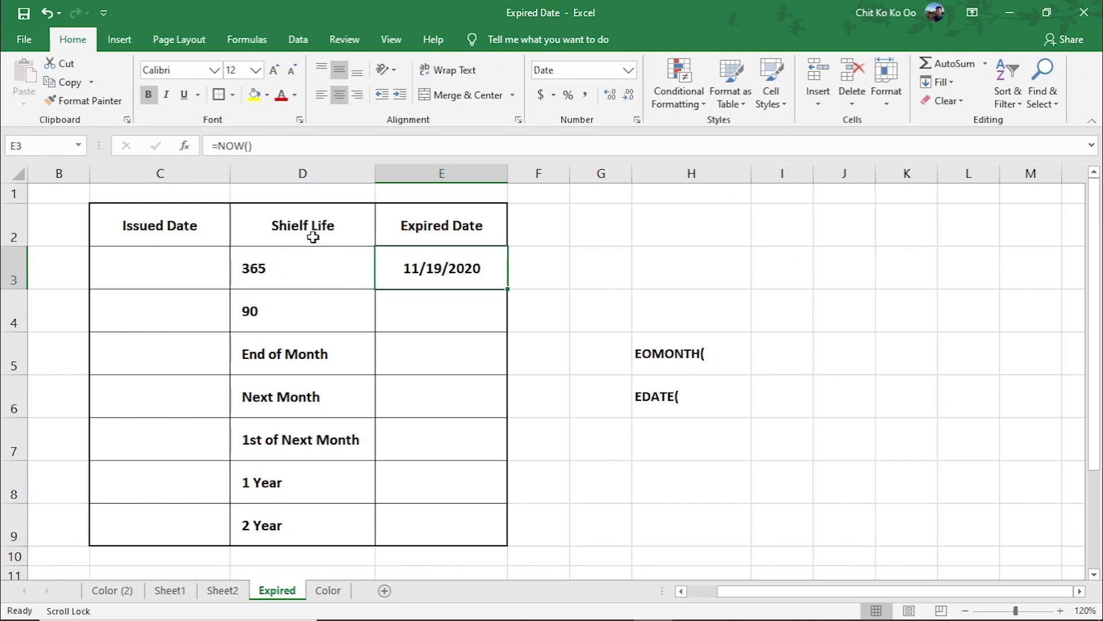
{"action": "left_click", "coordinate": [318, 273]}
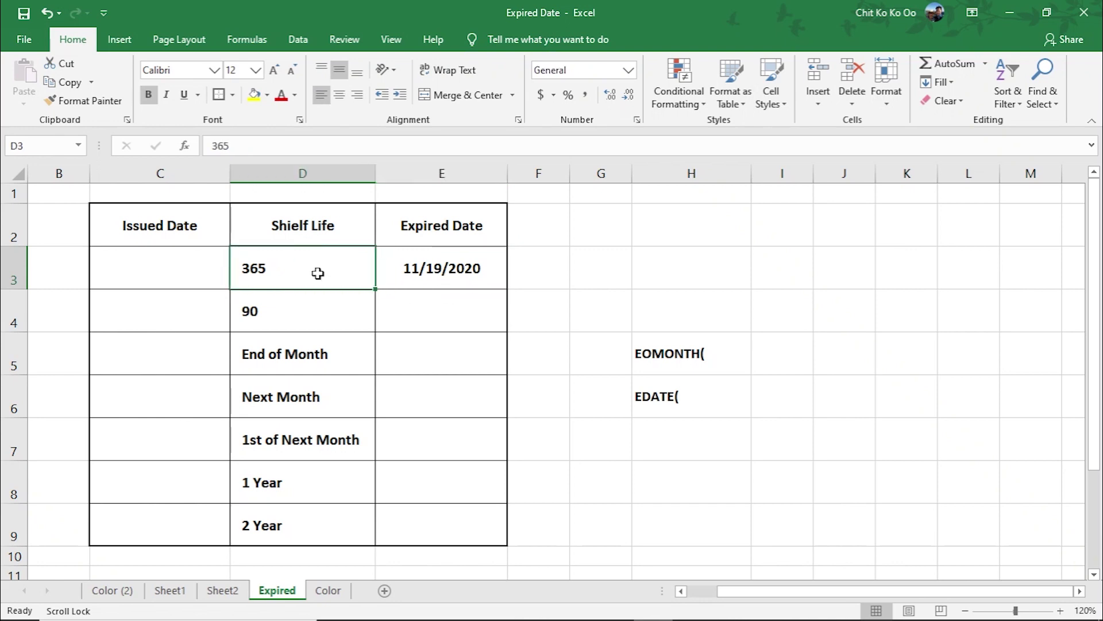
{"action": "left_click", "coordinate": [462, 272]}
{"action": "left_click", "coordinate": [343, 262]}
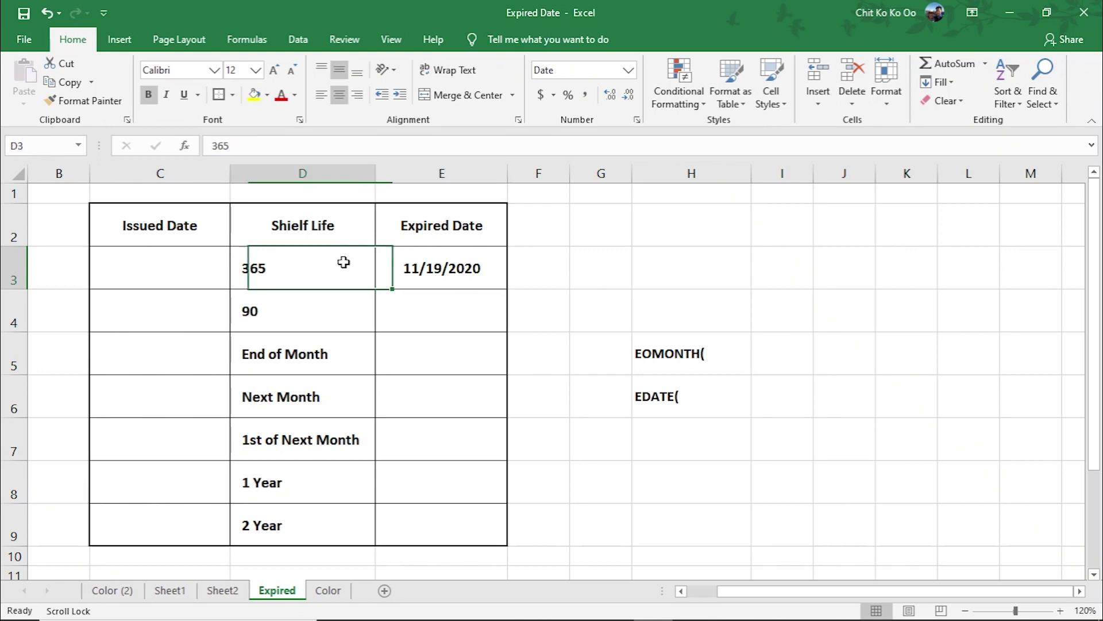
{"action": "left_click", "coordinate": [421, 263]}
{"action": "left_click", "coordinate": [179, 253]}
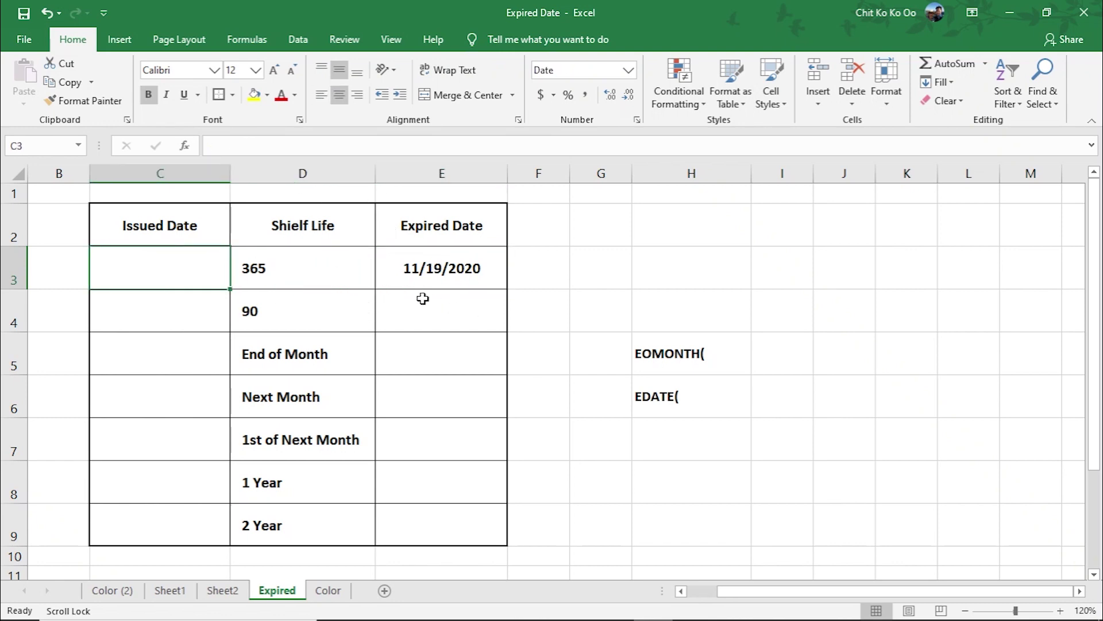
Enter =E3-D3 in C3, giving an issued date of 11/20/2019
{"action": "type", "text": "="}
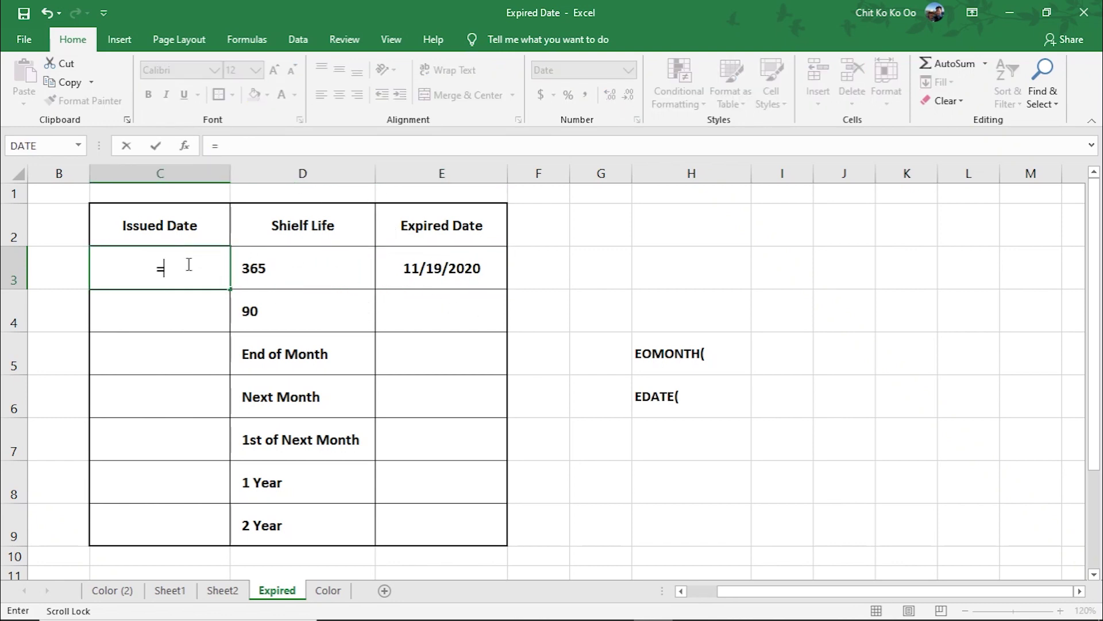
{"action": "left_click", "coordinate": [427, 272]}
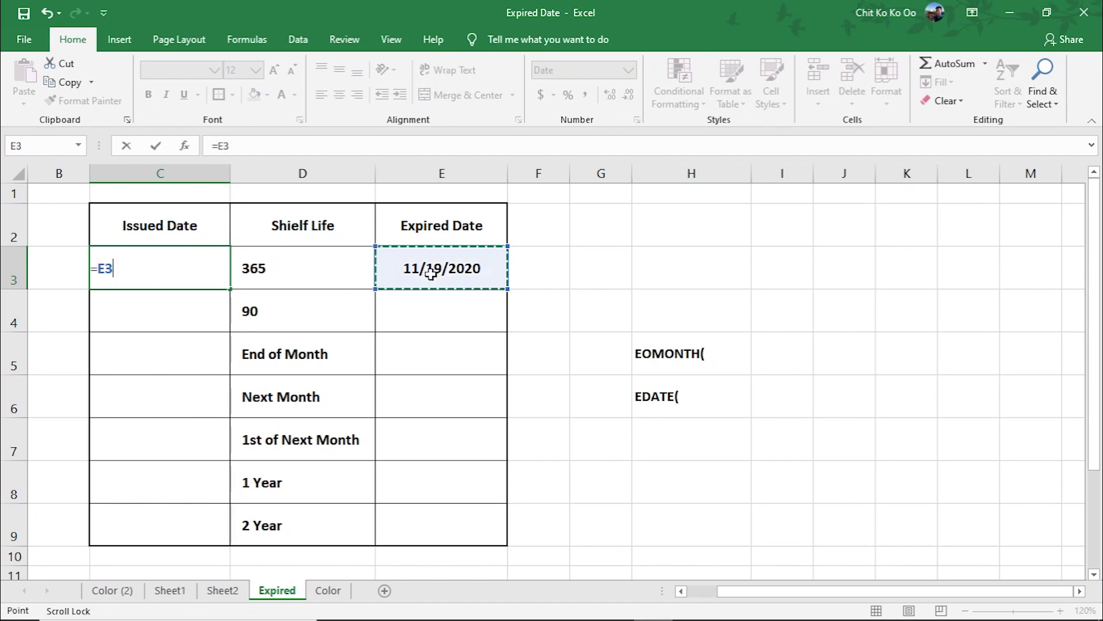
{"action": "type", "text": "-"}
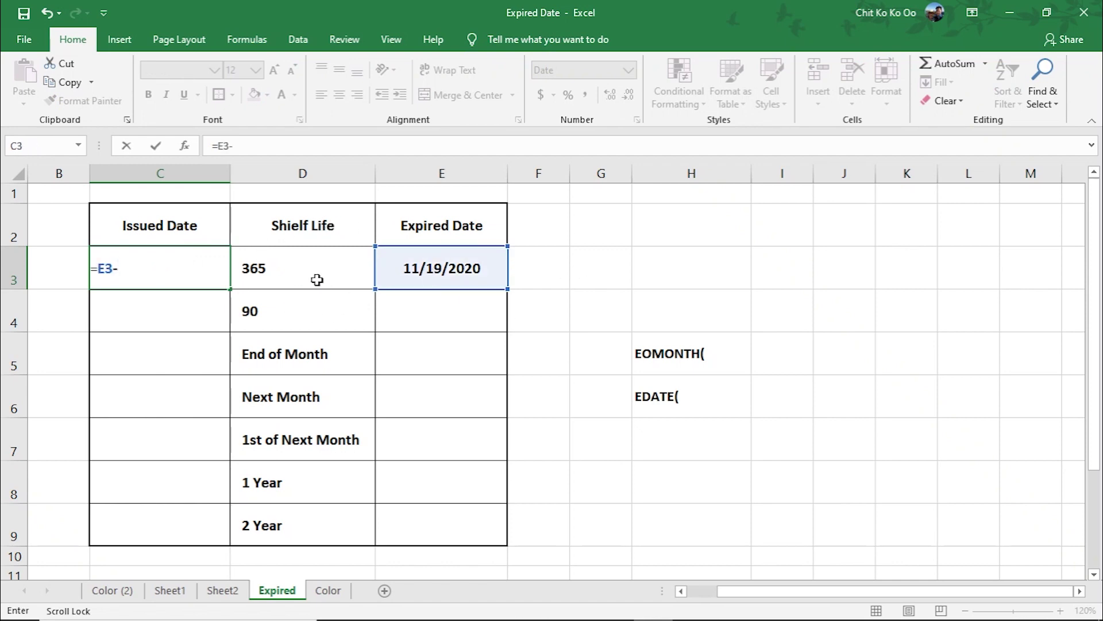
{"action": "left_click", "coordinate": [310, 275]}
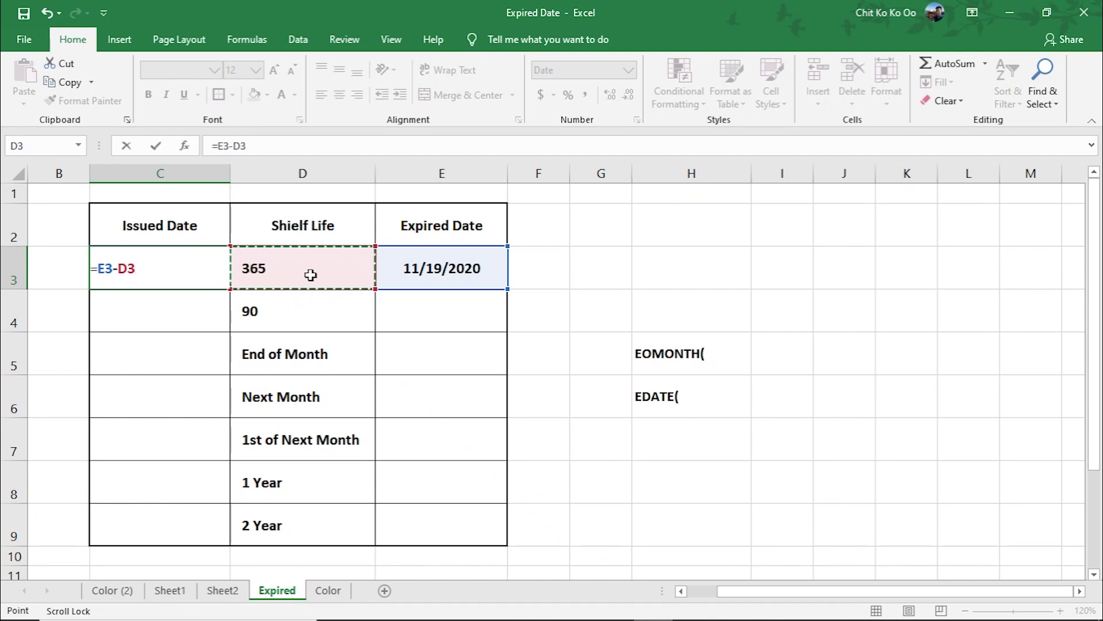
{"action": "key", "text": "Return"}
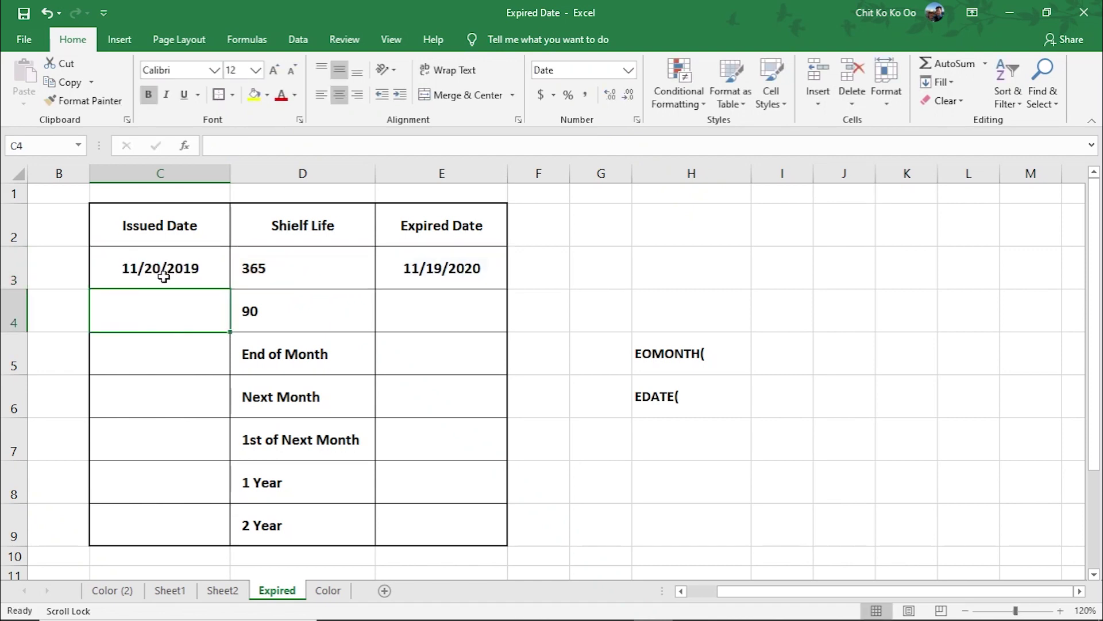
{"action": "left_click", "coordinate": [166, 276]}
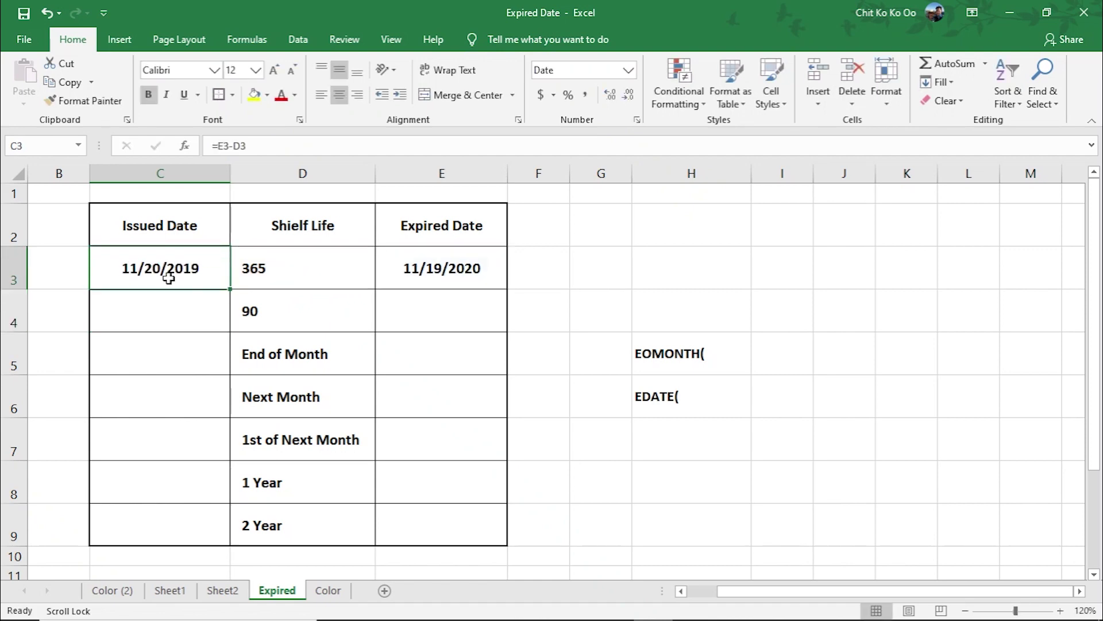
{"action": "left_click", "coordinate": [281, 280]}
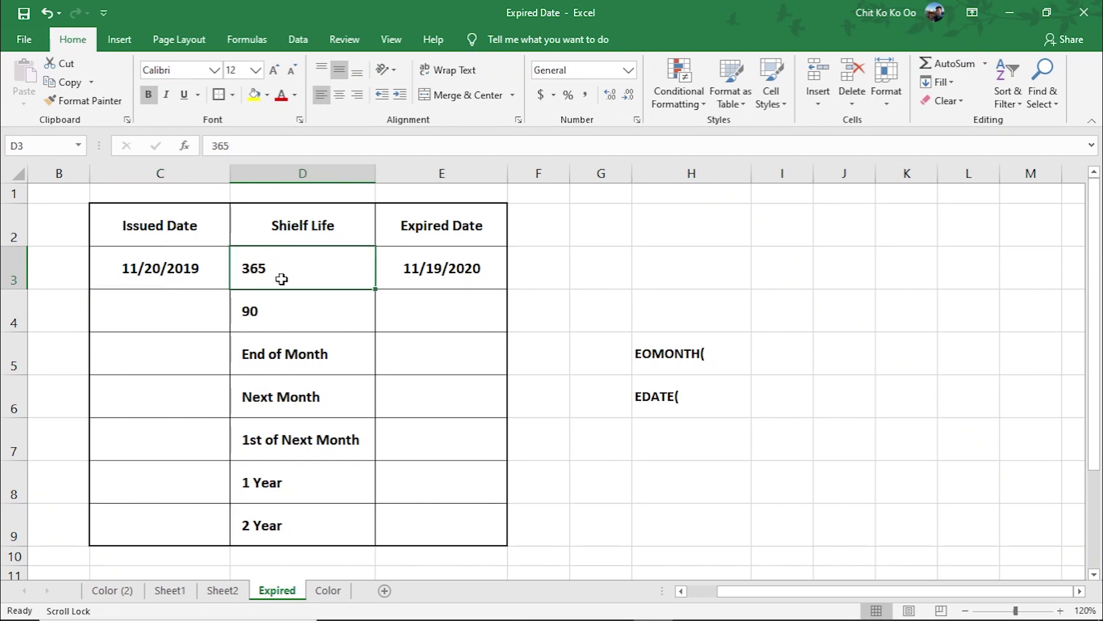
{"action": "left_click", "coordinate": [281, 279]}
Review the C3 and E3 formulas and the 90-day shelf life in D4
{"action": "left_click", "coordinate": [183, 268]}
{"action": "left_click", "coordinate": [431, 269]}
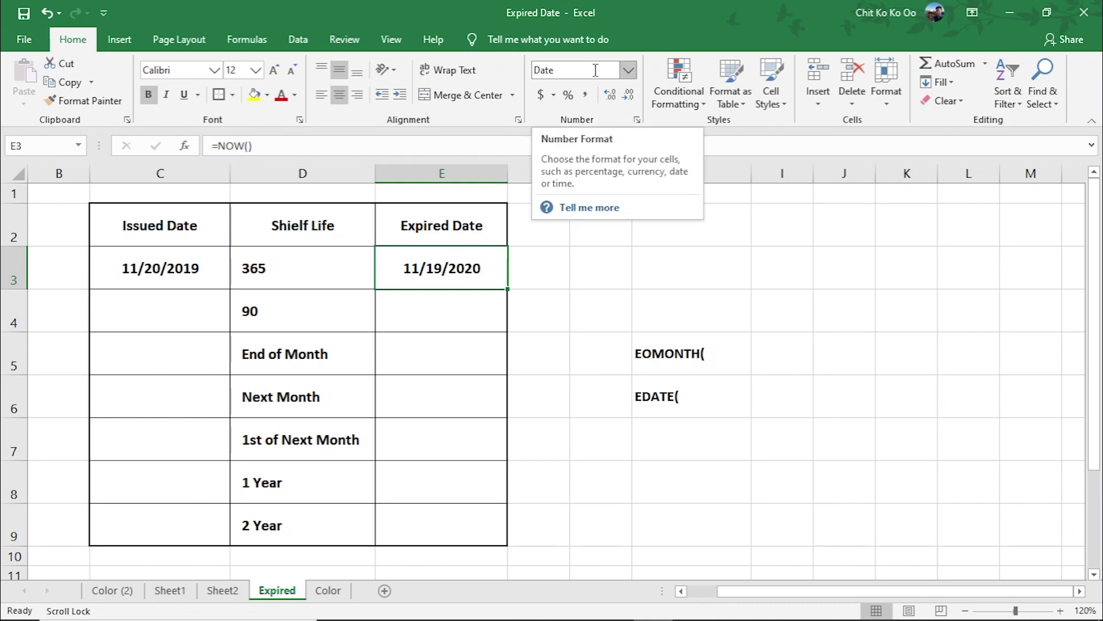
{"action": "left_click", "coordinate": [92, 373]}
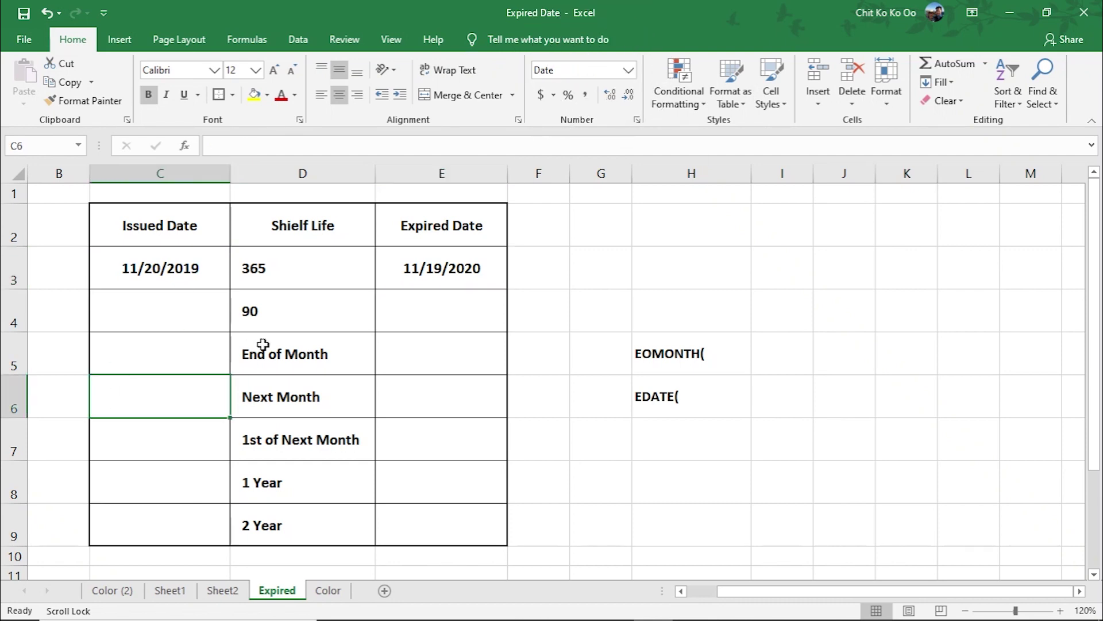
{"action": "left_click", "coordinate": [295, 348]}
{"action": "left_click", "coordinate": [292, 311]}
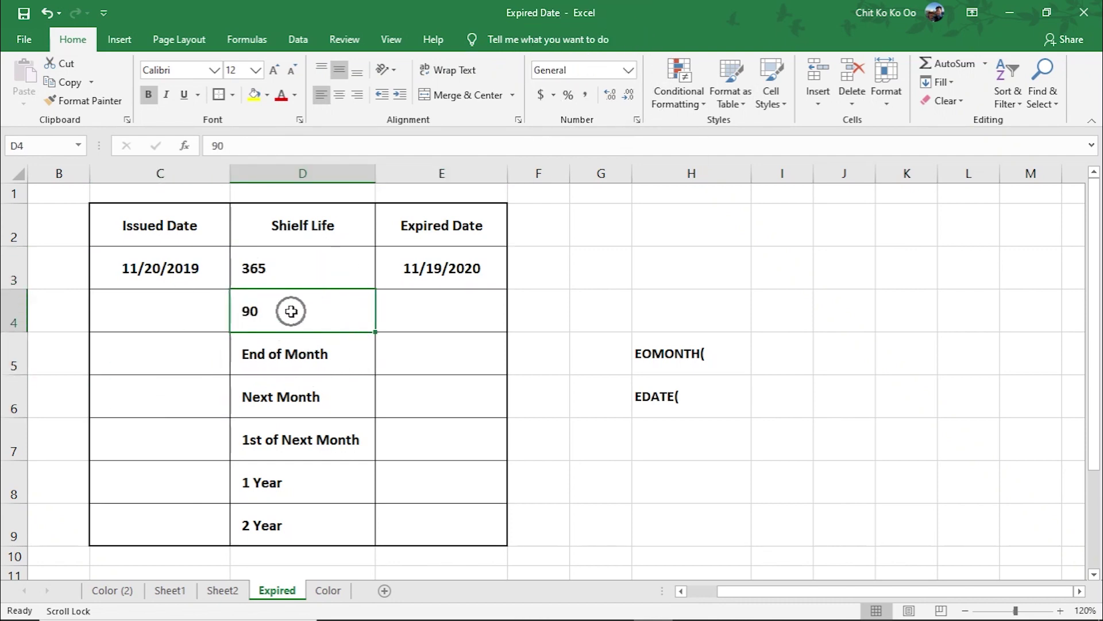
{"action": "left_click", "coordinate": [292, 311]}
{"action": "left_click", "coordinate": [291, 311]}
Enter =NOW() in C4 so it shows 11/19/2020 beside the 90-day shelf life
{"action": "left_click", "coordinate": [168, 309]}
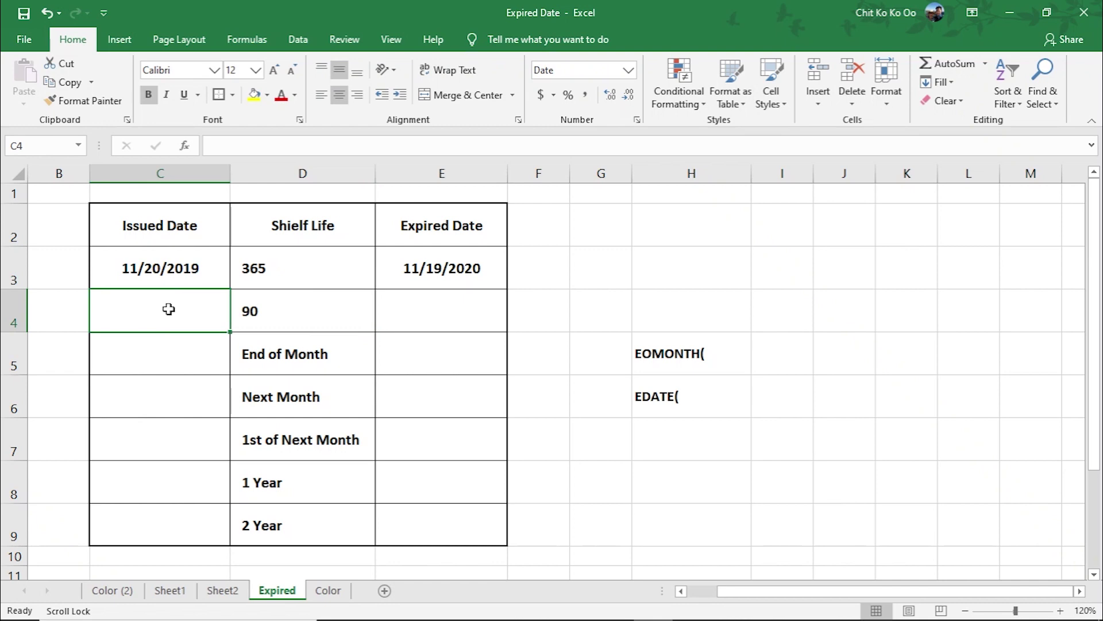
{"action": "type", "text": "="}
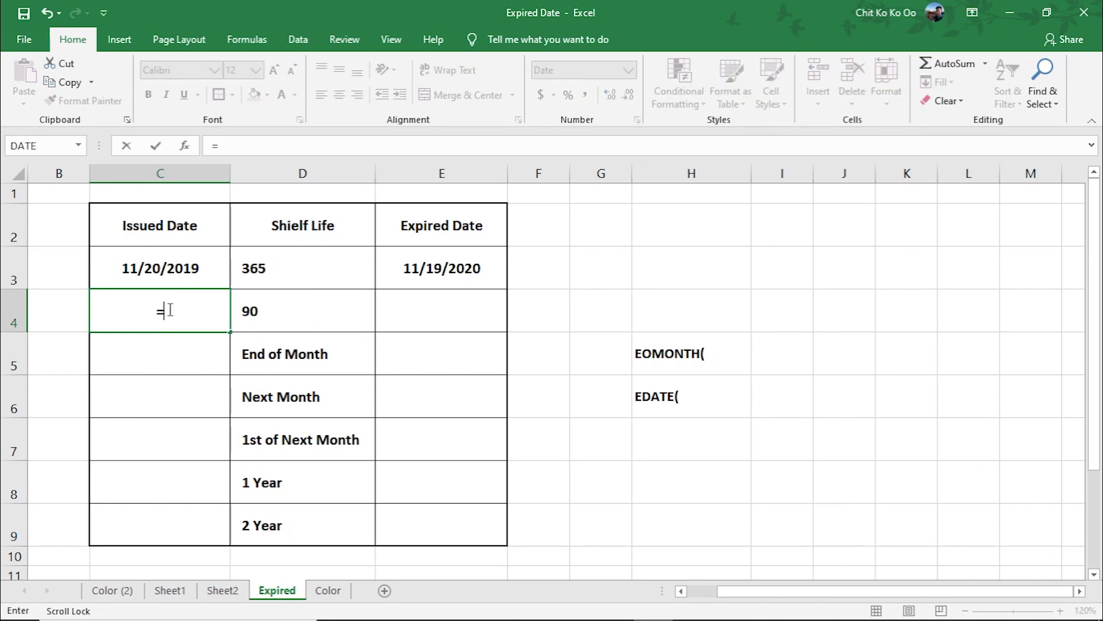
{"action": "type", "text": "now"}
{"action": "key", "text": "Tab"}
{"action": "type", "text": ")"}
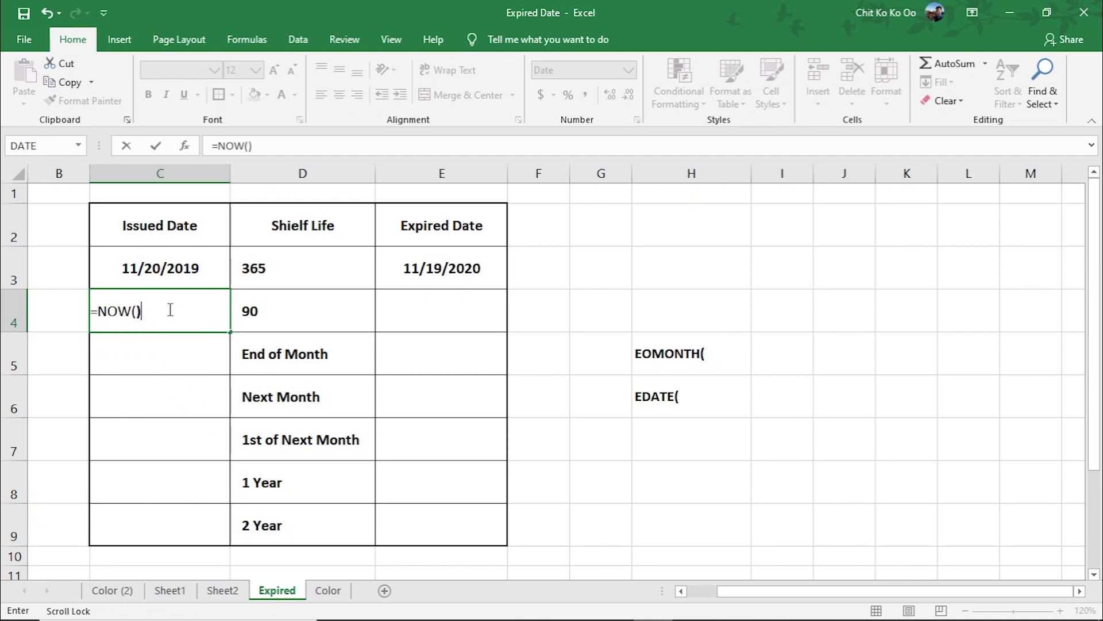
{"action": "key", "text": "Return"}
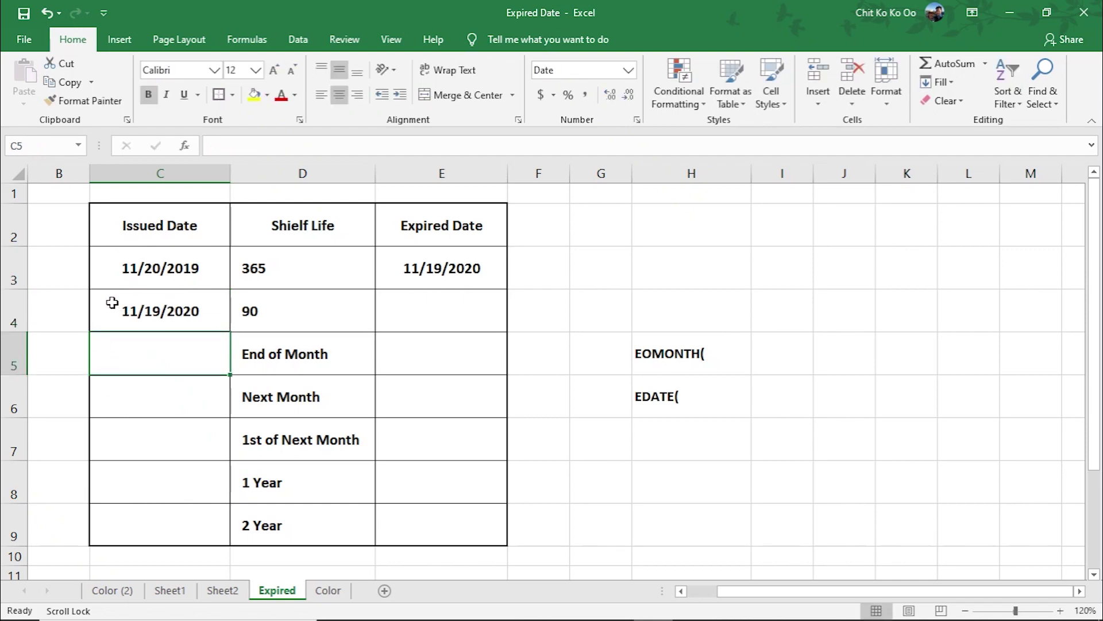
{"action": "left_click", "coordinate": [167, 319]}
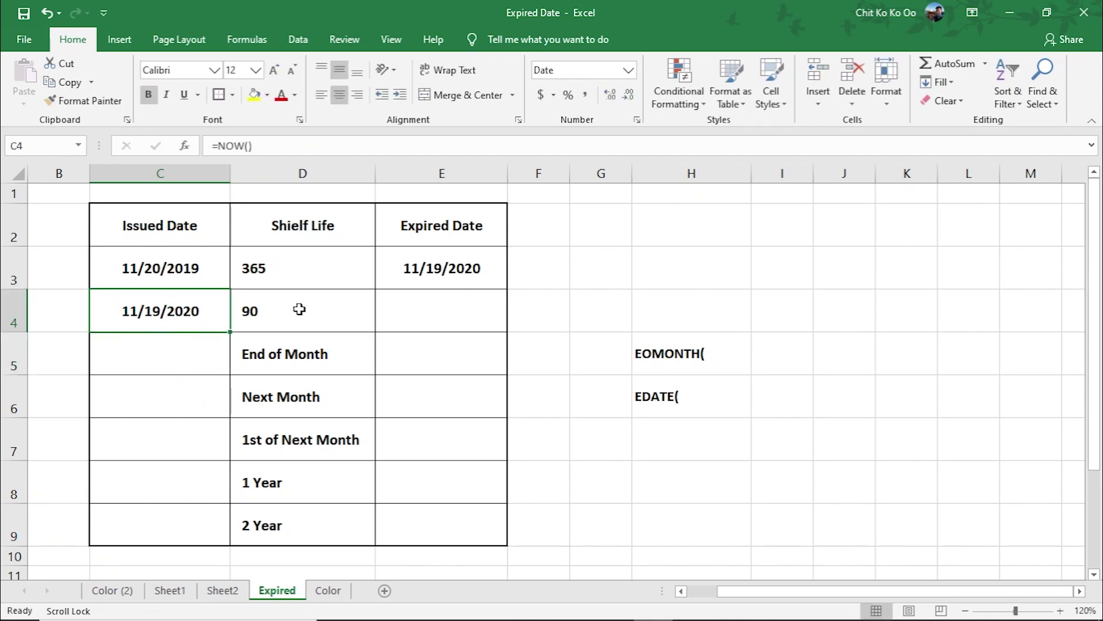
{"action": "left_click", "coordinate": [238, 314]}
{"action": "left_click", "coordinate": [175, 316]}
{"action": "left_click", "coordinate": [262, 312]}
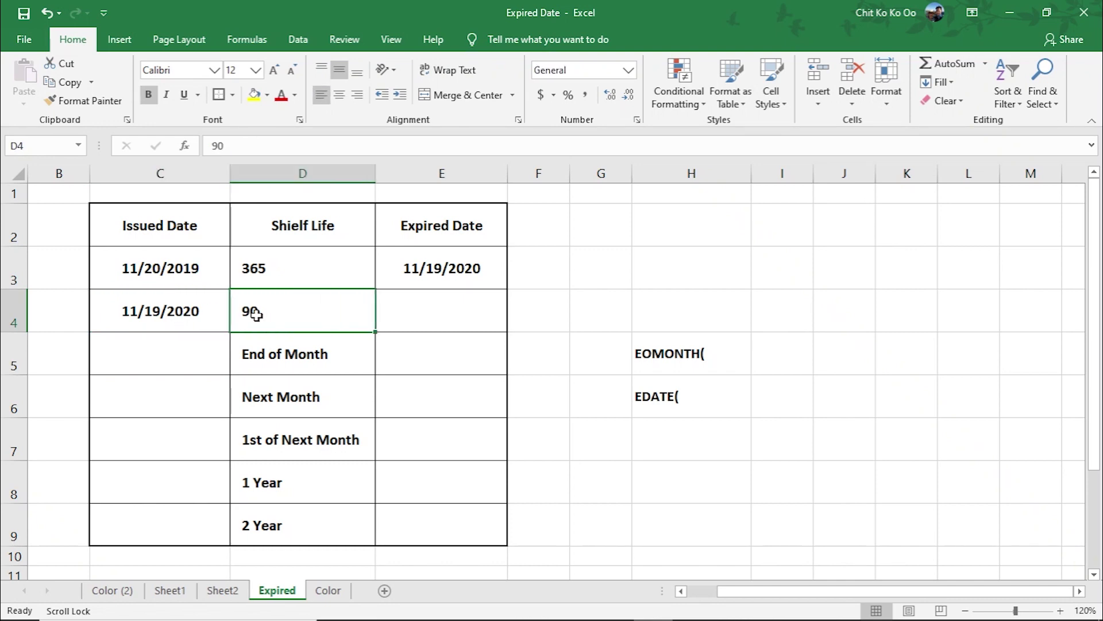
{"action": "left_click", "coordinate": [175, 317]}
{"action": "left_click", "coordinate": [285, 313]}
{"action": "key", "text": "Left"}
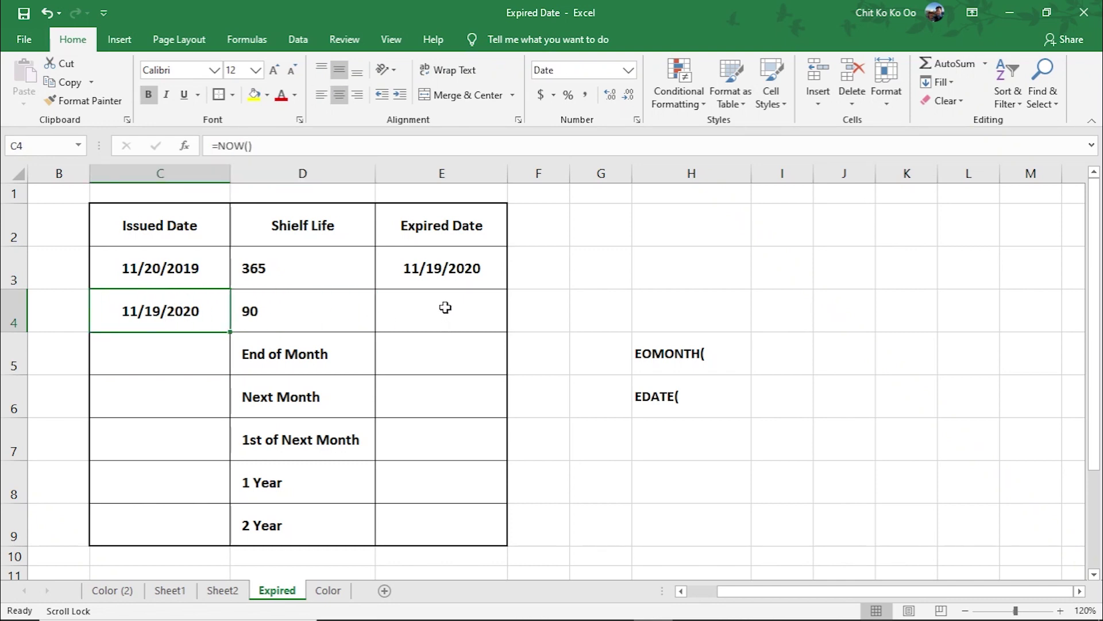
Enter =C4+D4 in E4, giving an expiry of 2/17/2021
{"action": "left_click", "coordinate": [445, 308]}
{"action": "type", "text": "="}
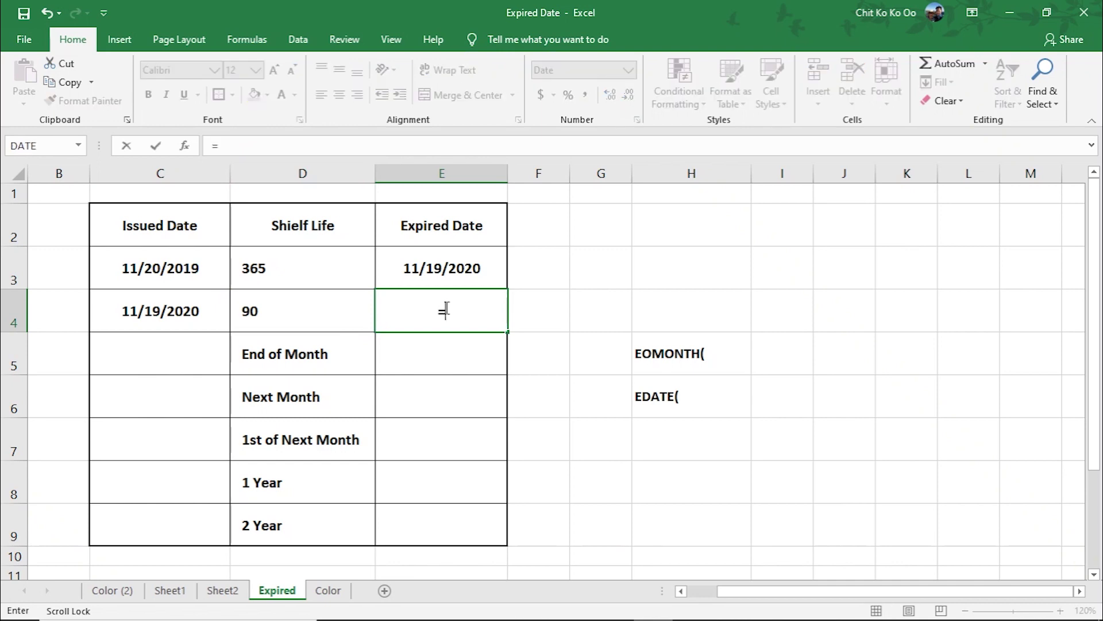
{"action": "left_click", "coordinate": [140, 311]}
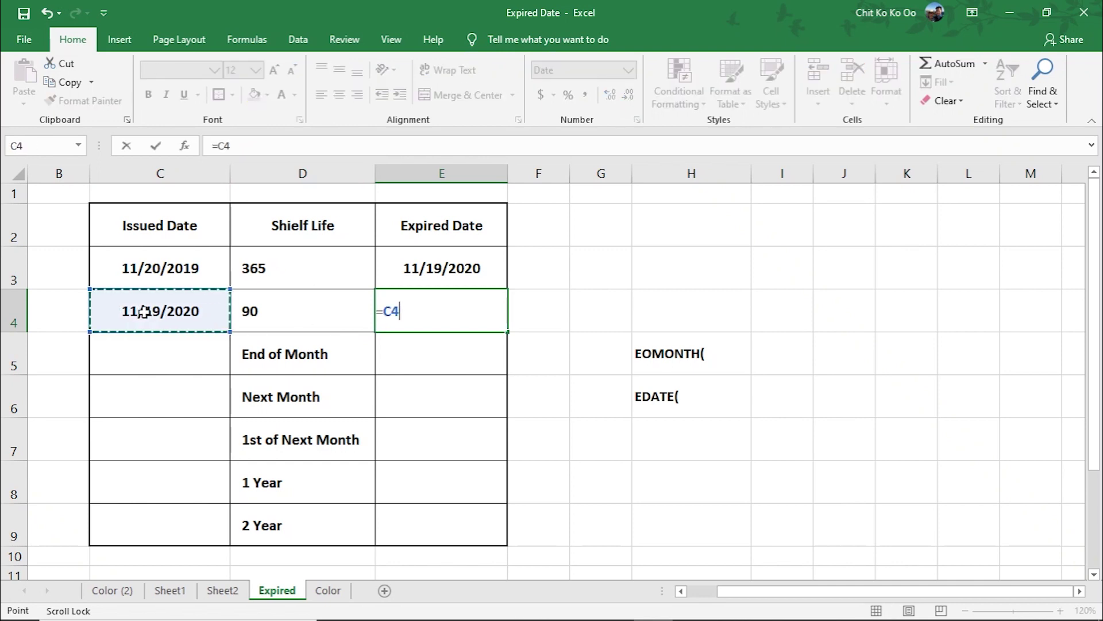
{"action": "type", "text": "+"}
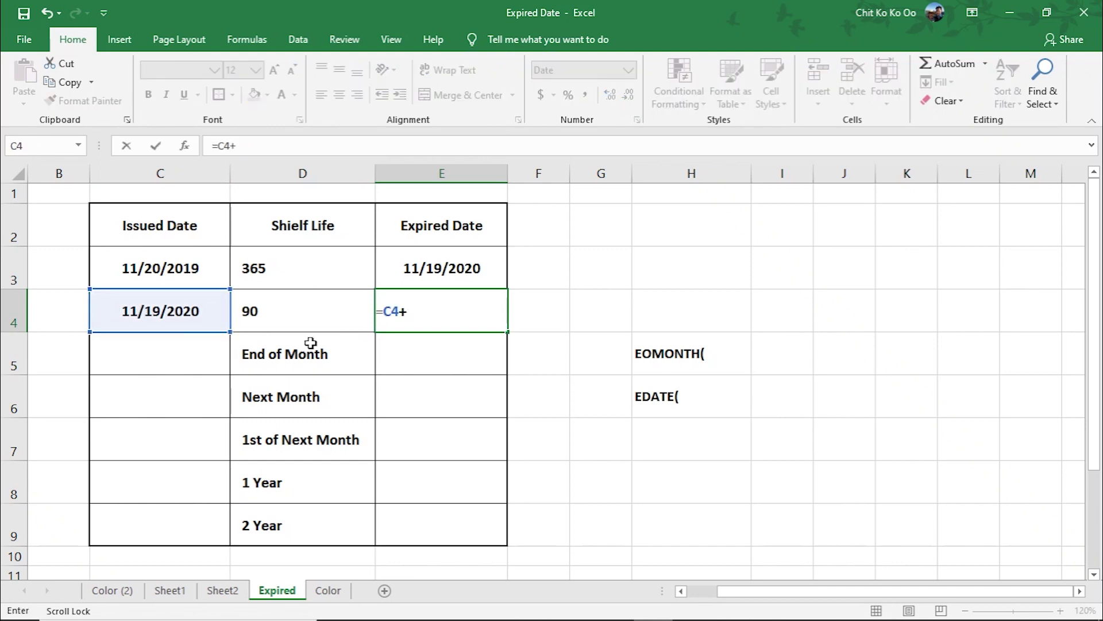
{"action": "left_click", "coordinate": [291, 314]}
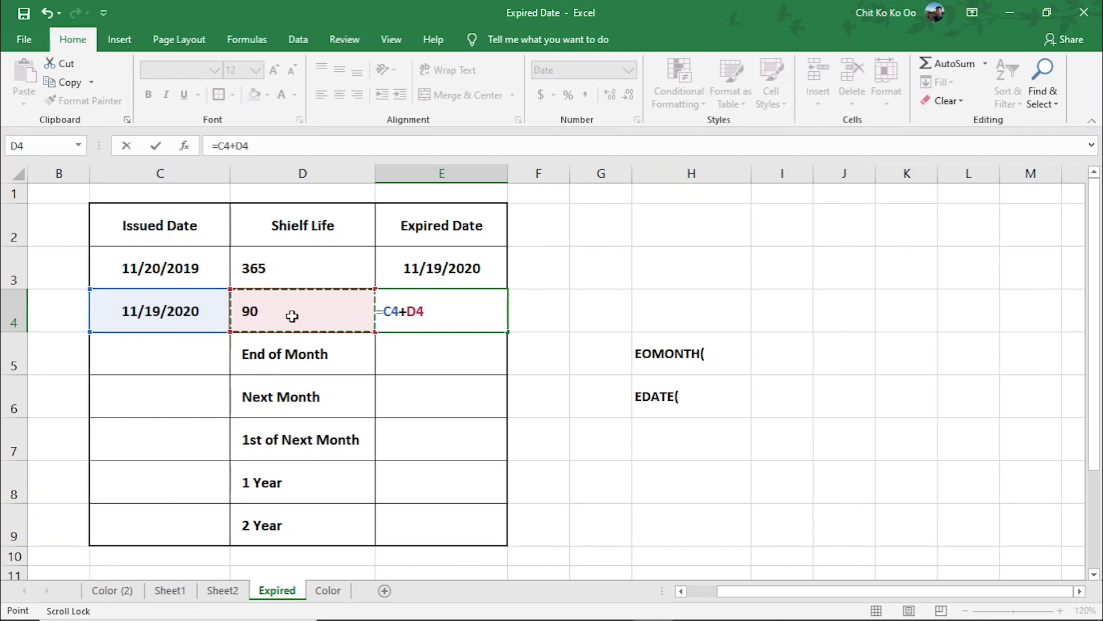
{"action": "key", "text": "Return"}
{"action": "left_click", "coordinate": [437, 311]}
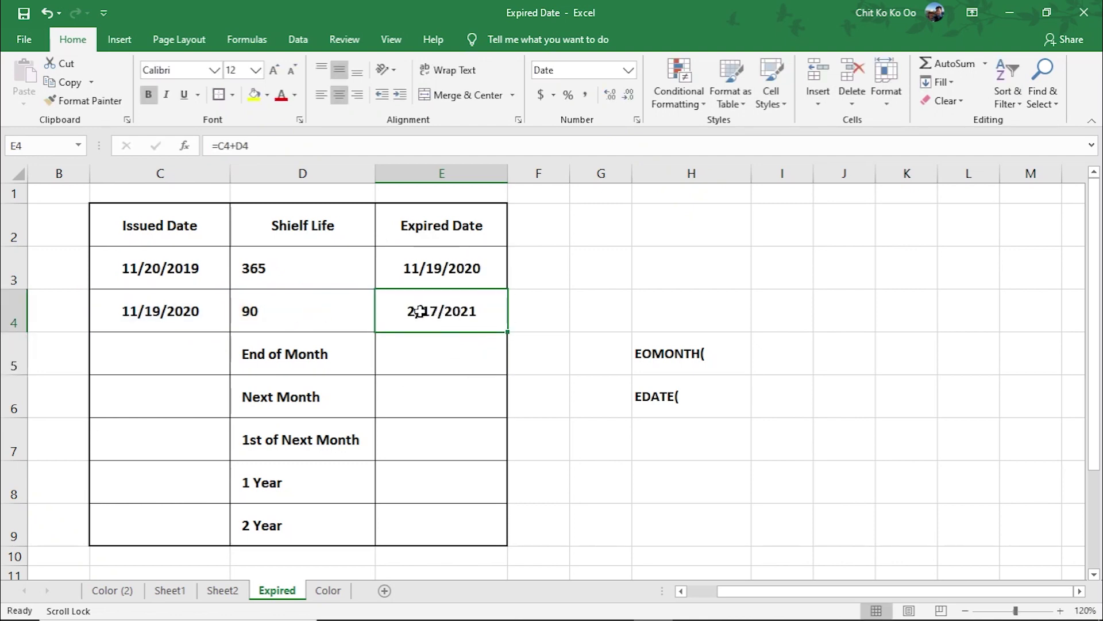
{"action": "left_click", "coordinate": [419, 311]}
Compare the shelf life values in D3 and D4 and the C3 formula
{"action": "left_click", "coordinate": [275, 270]}
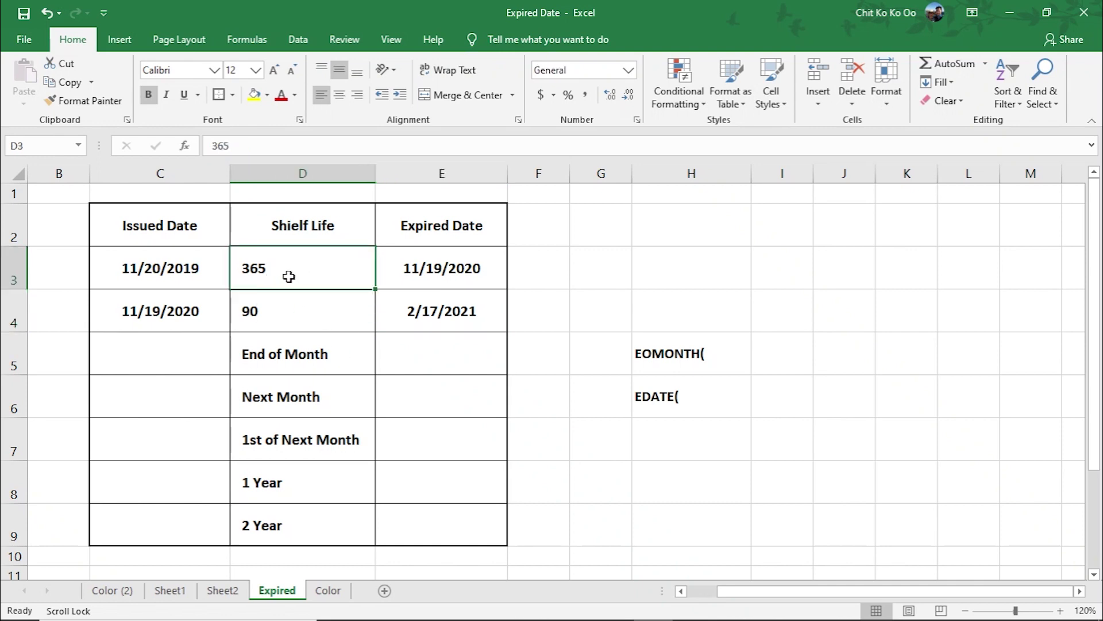
{"action": "left_click", "coordinate": [303, 313]}
{"action": "left_click", "coordinate": [288, 263]}
{"action": "left_click", "coordinate": [314, 321]}
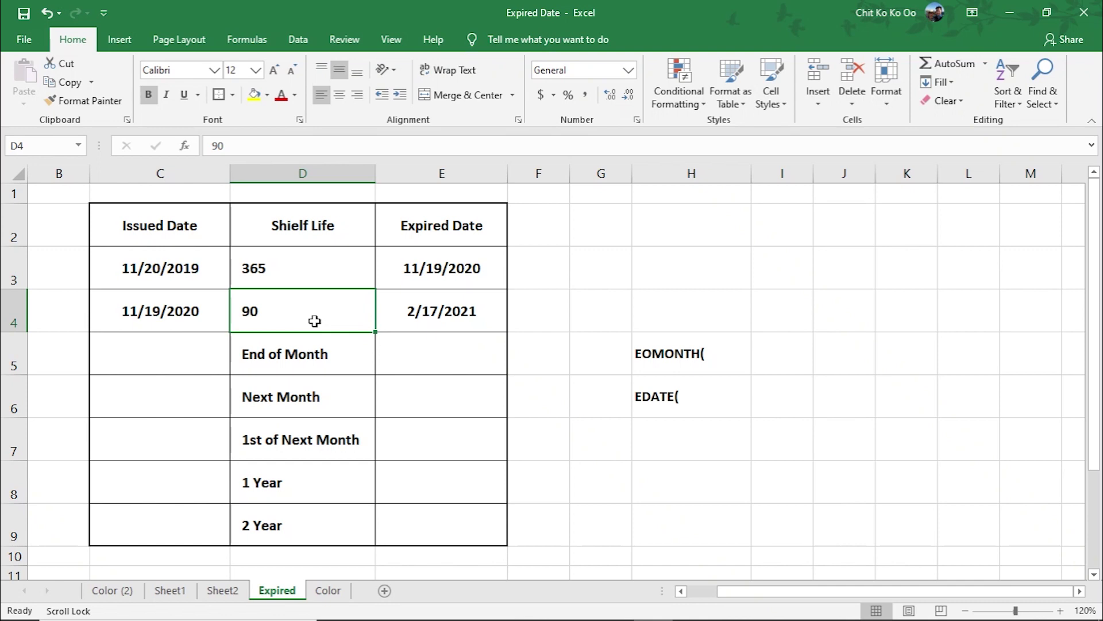
{"action": "left_click", "coordinate": [174, 277]}
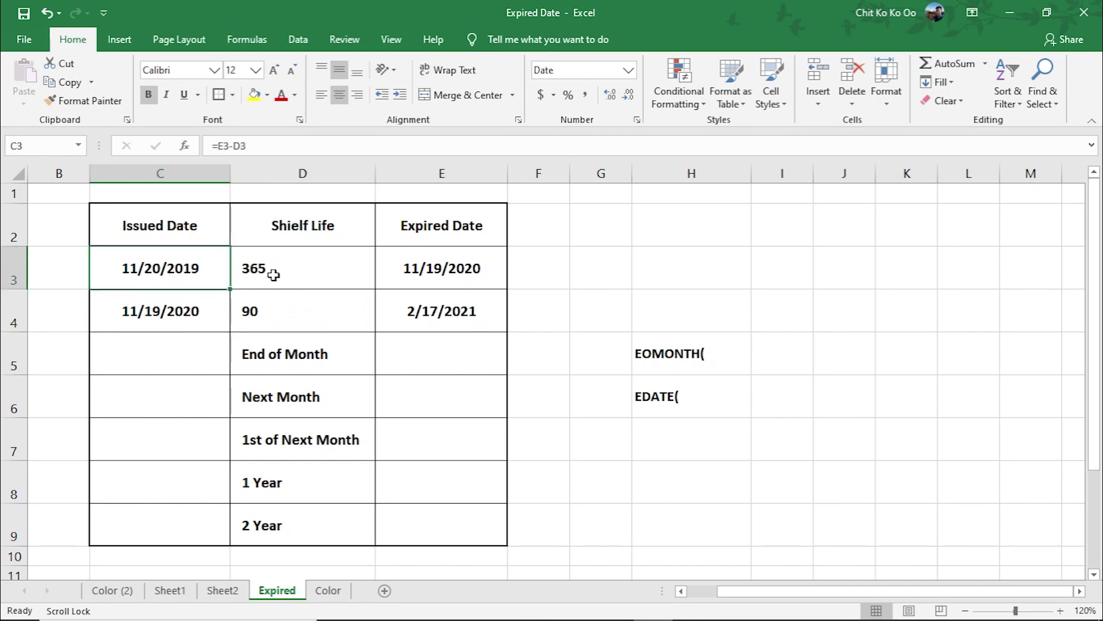
{"action": "left_click", "coordinate": [273, 276]}
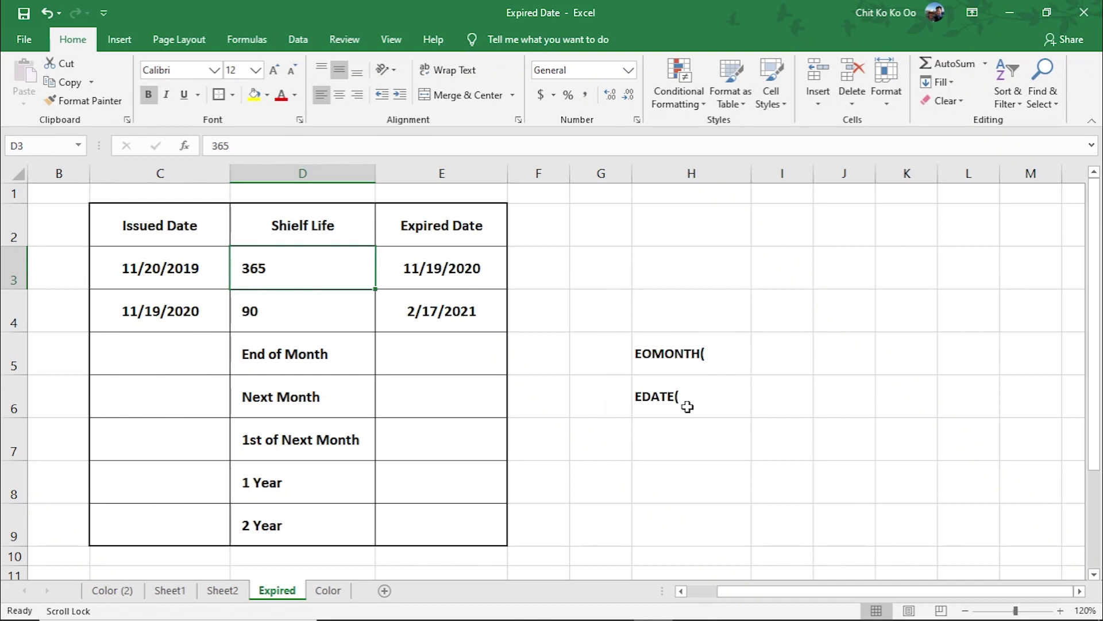
Enter =now() in C5 for the End of Month row's issued date
{"action": "left_click", "coordinate": [188, 357]}
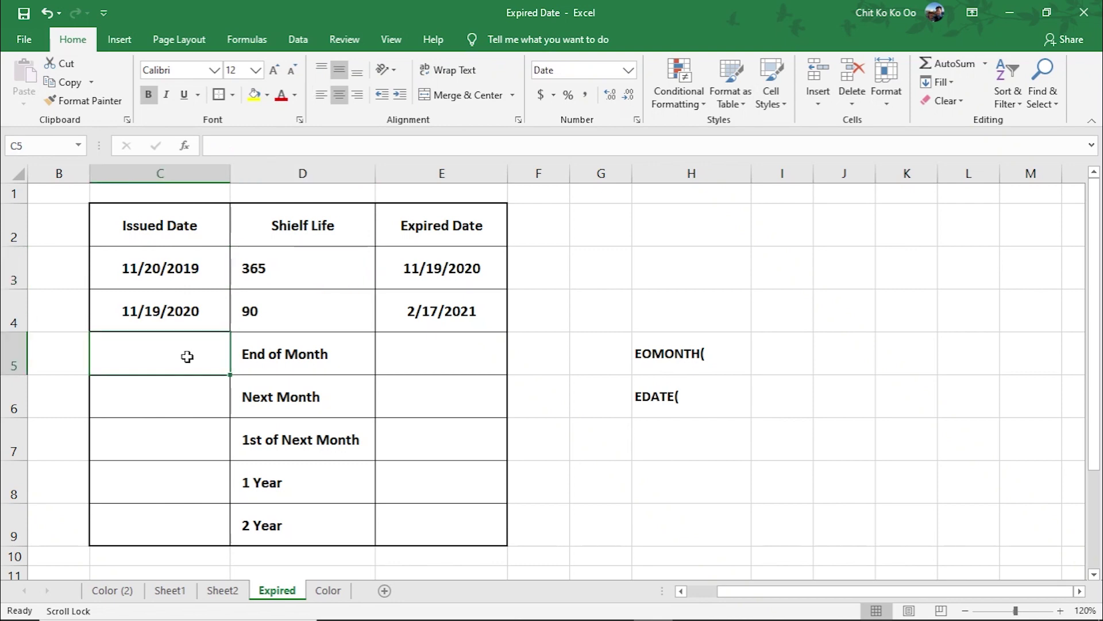
{"action": "type", "text": "="}
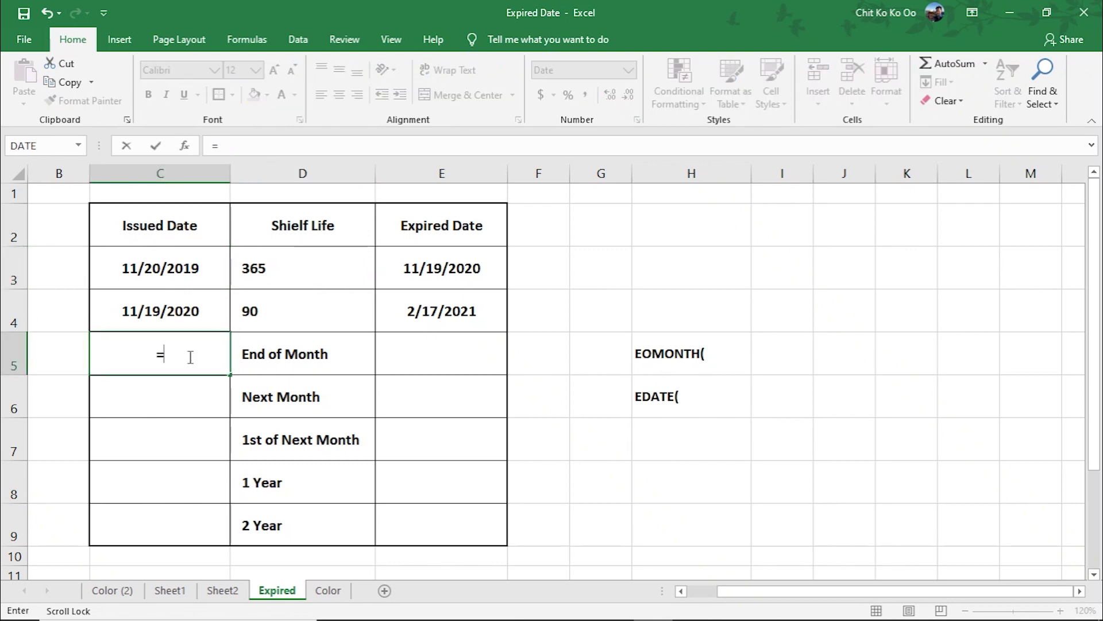
{"action": "type", "text": "now"}
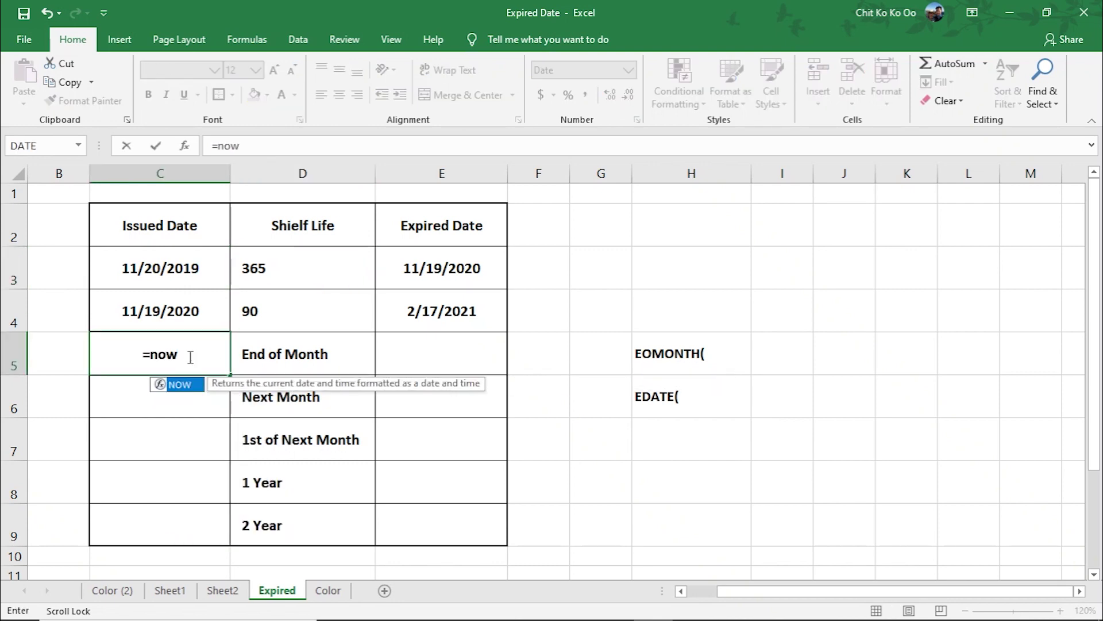
{"action": "type", "text": "()"}
{"action": "key", "text": "Return"}
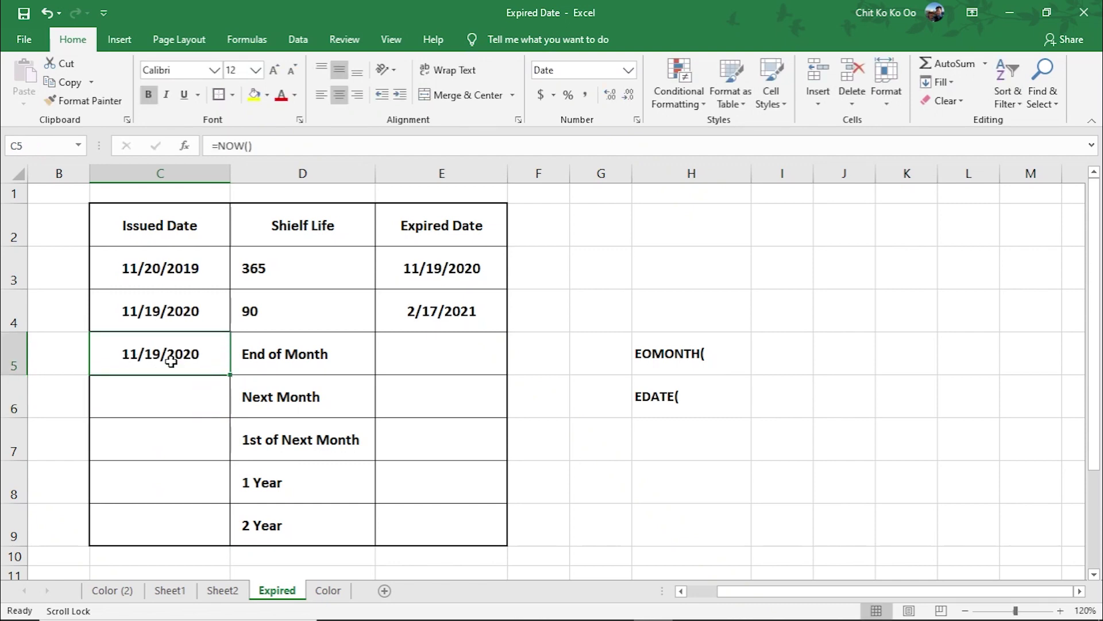
{"action": "left_click", "coordinate": [310, 372]}
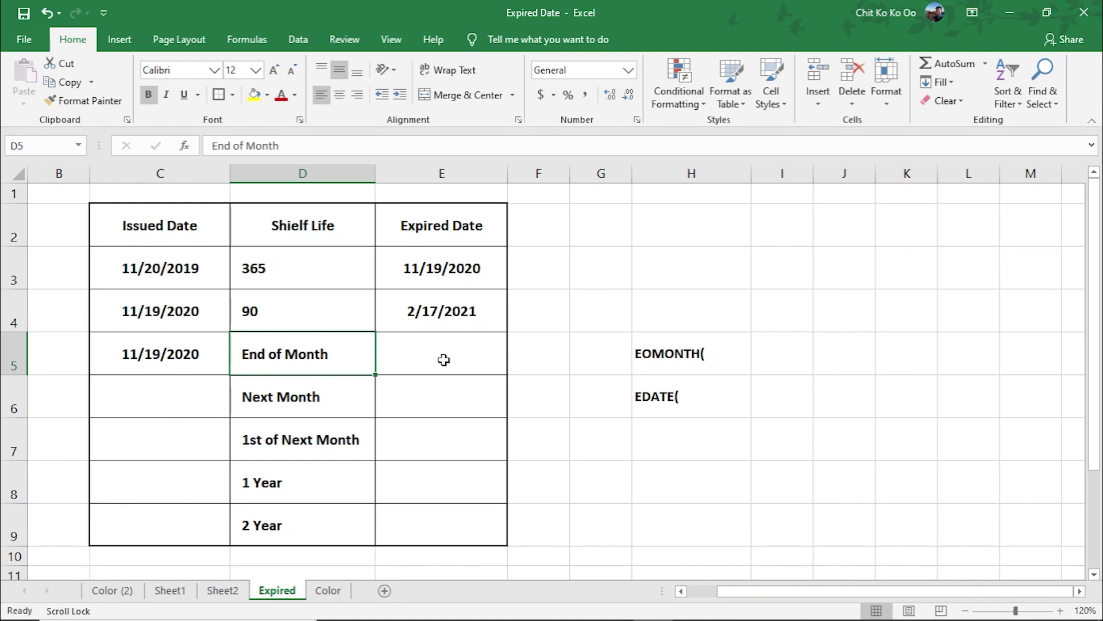
Enter =EOMONTH(C5,0) in E5 so it shows 11/30/2020, then review the formula
{"action": "left_click", "coordinate": [443, 360]}
{"action": "type", "text": "="}
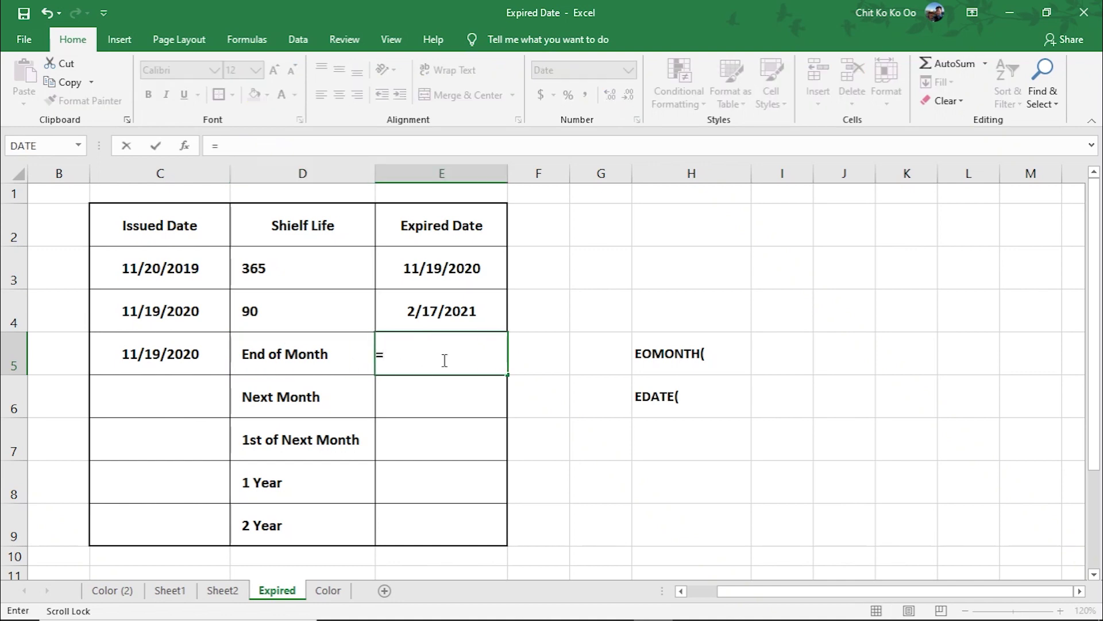
{"action": "type", "text": "eo"}
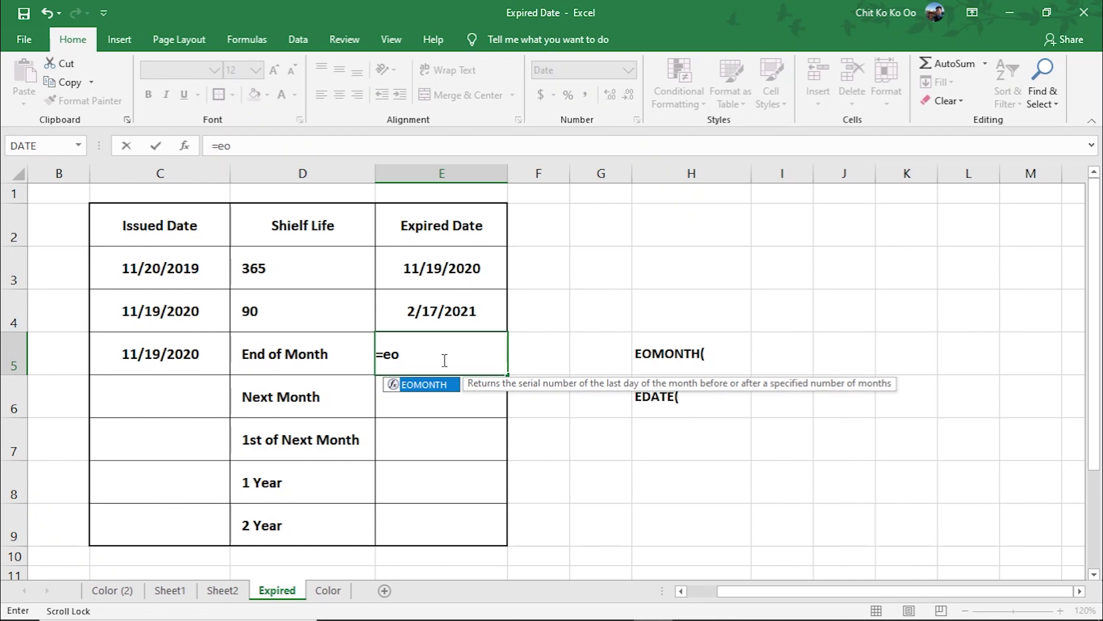
{"action": "key", "text": "Tab"}
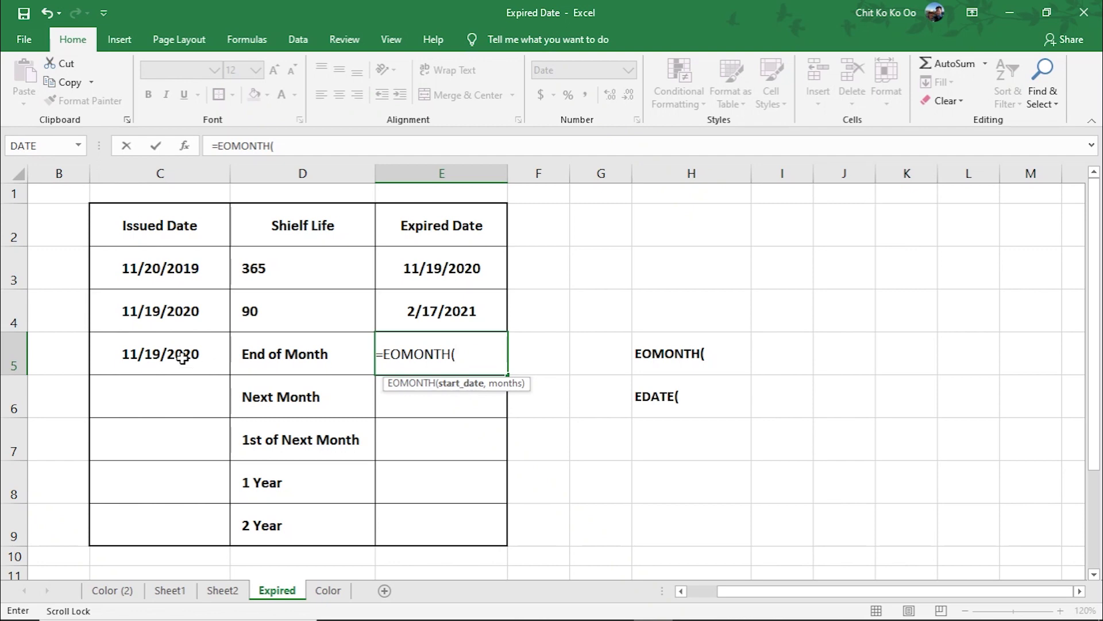
{"action": "left_click", "coordinate": [157, 356]}
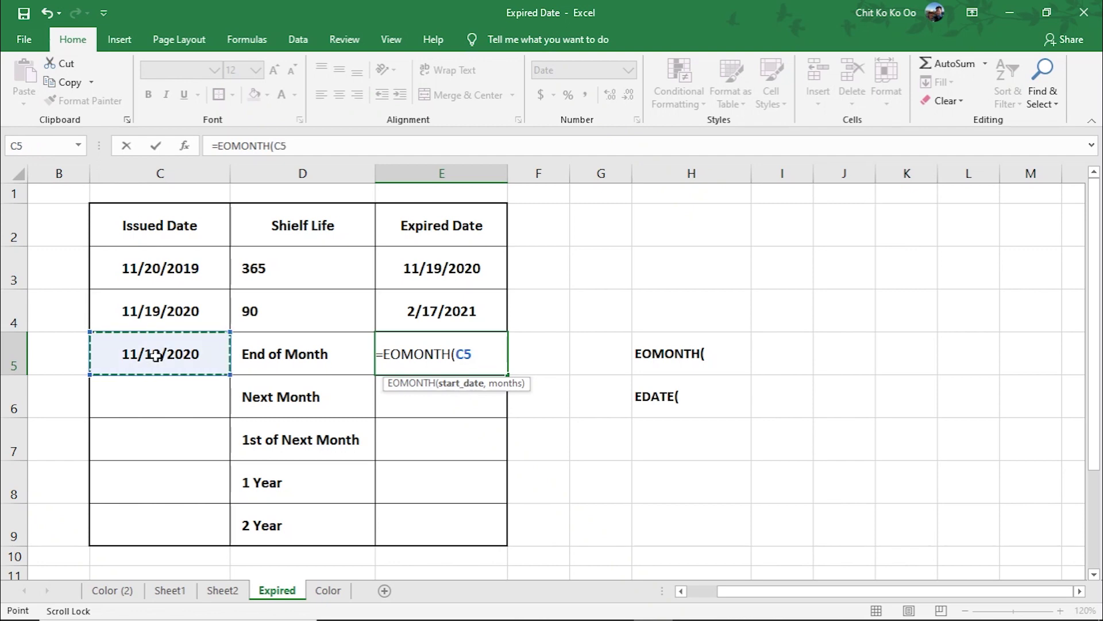
{"action": "type", "text": ","}
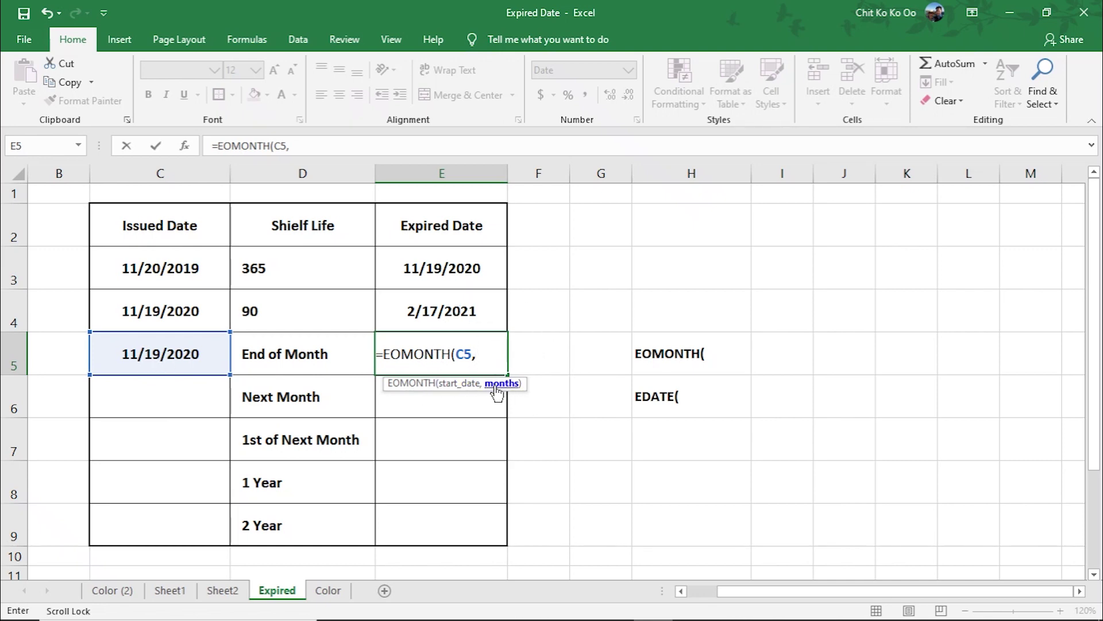
{"action": "type", "text": ")"}
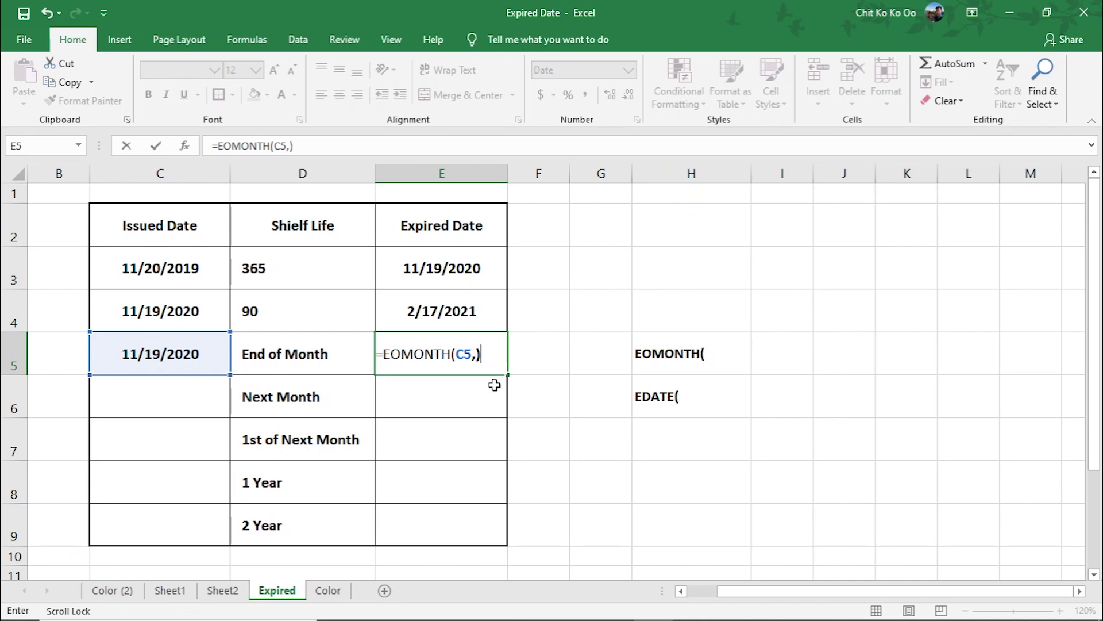
{"action": "key", "text": "BackSpace"}
{"action": "type", "text": "0"}
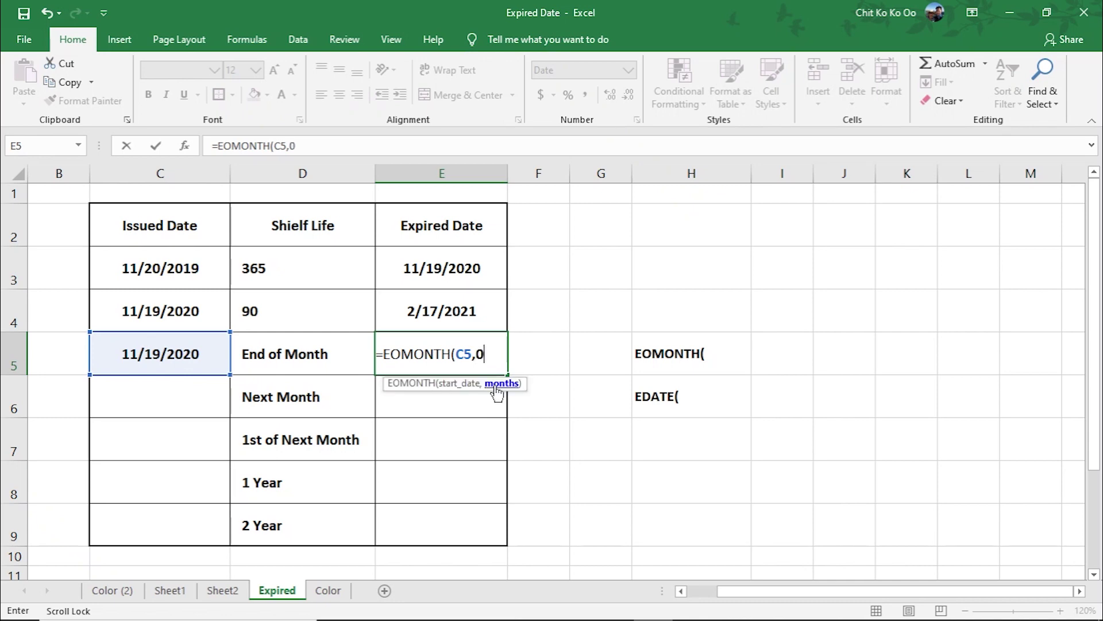
{"action": "type", "text": ")"}
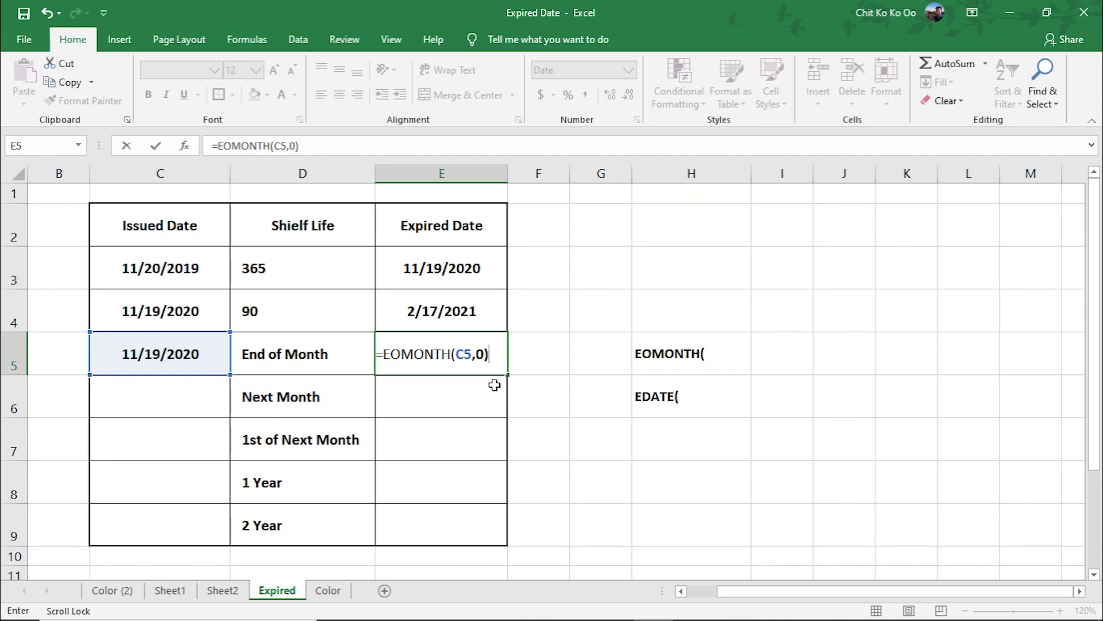
{"action": "key", "text": "Return"}
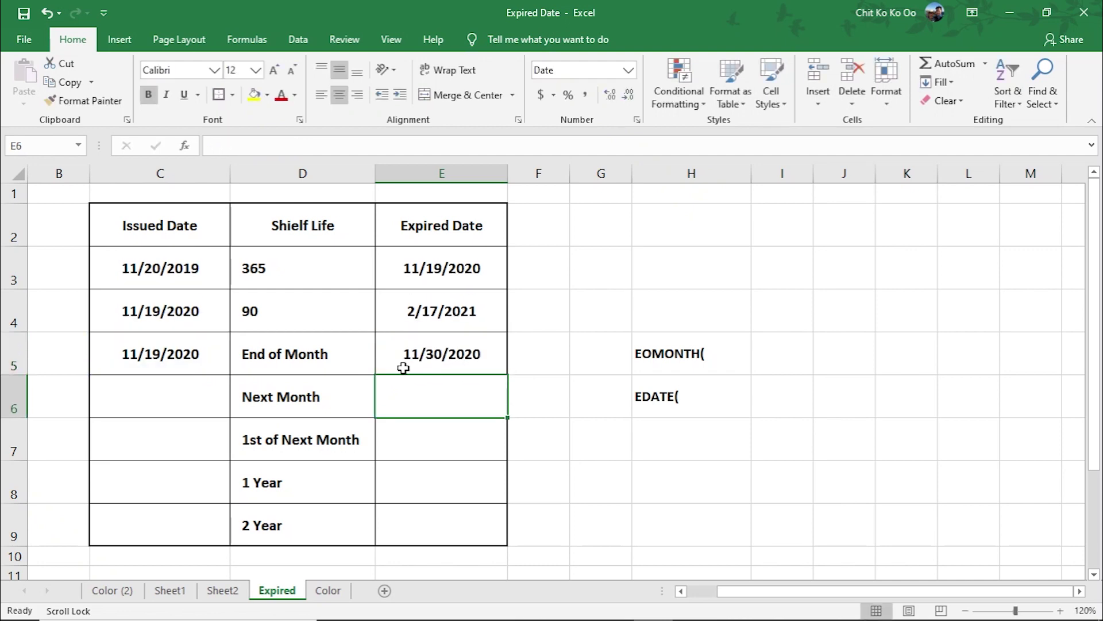
{"action": "left_click", "coordinate": [408, 354]}
{"action": "double_click", "coordinate": [436, 353]}
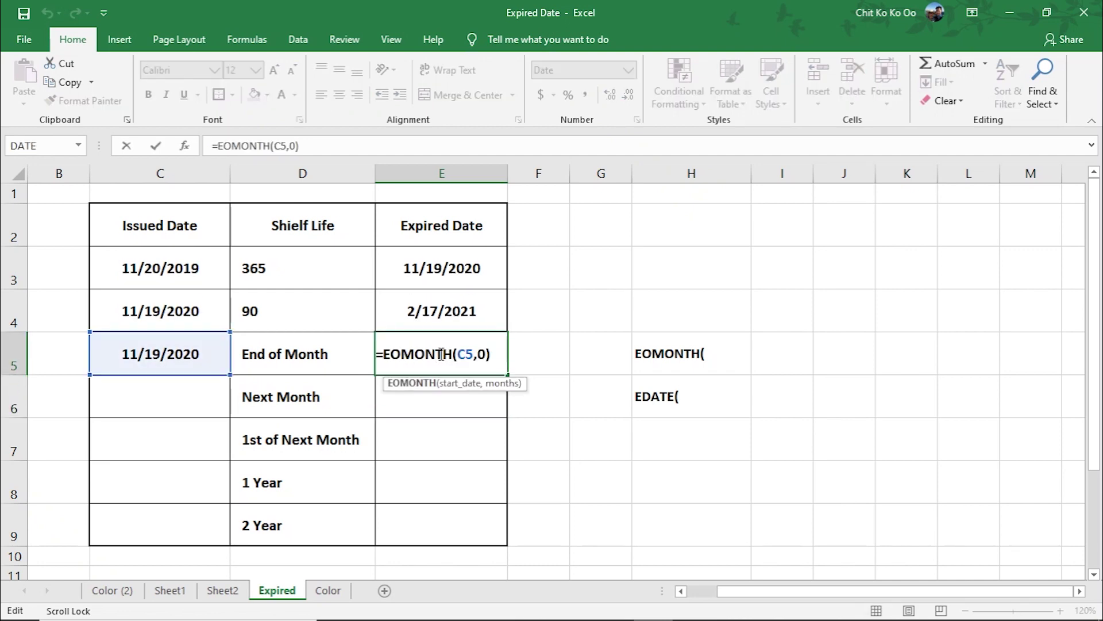
{"action": "key", "text": "Return"}
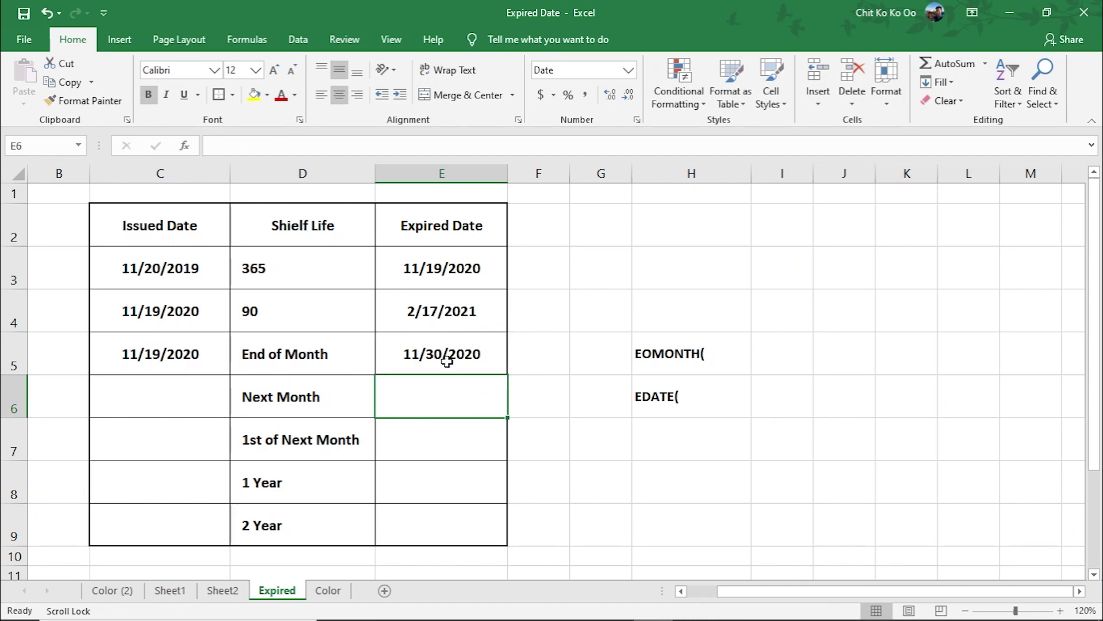
Replace the E5 formula with =EOMONTH(C5,1) for a next-month end date
{"action": "left_click", "coordinate": [447, 360]}
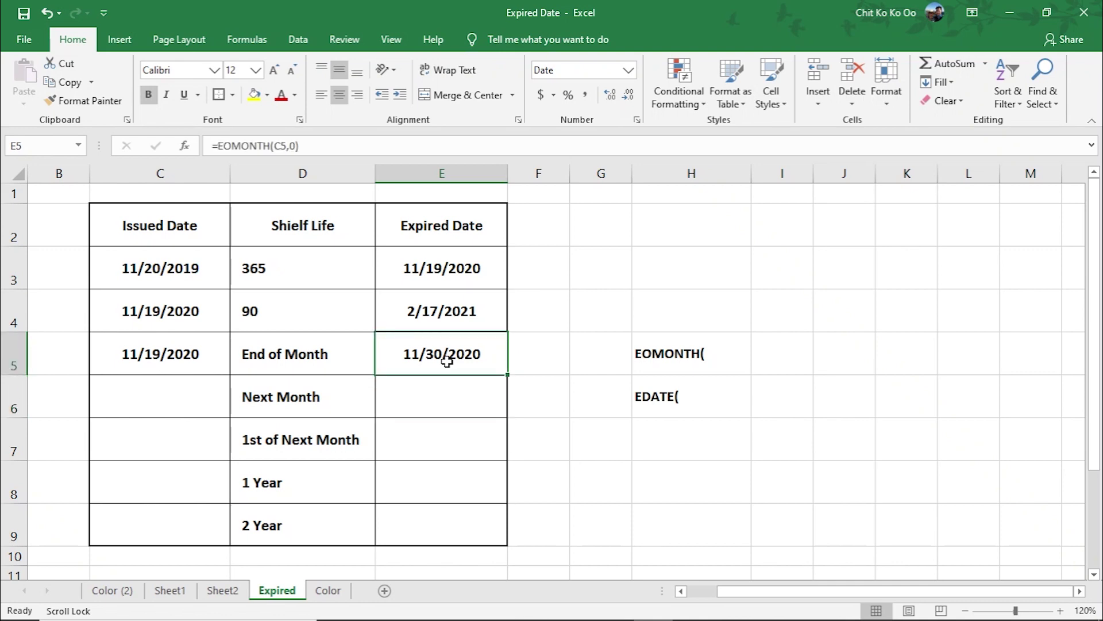
{"action": "key", "text": "Delete"}
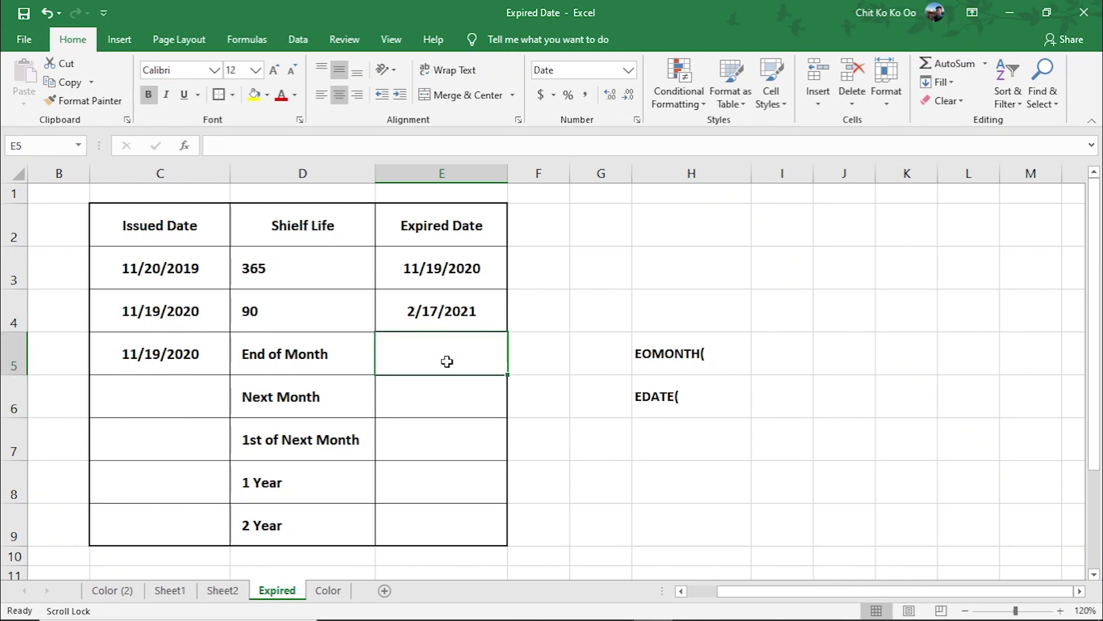
{"action": "type", "text": "=eo"}
{"action": "key", "text": "Tab"}
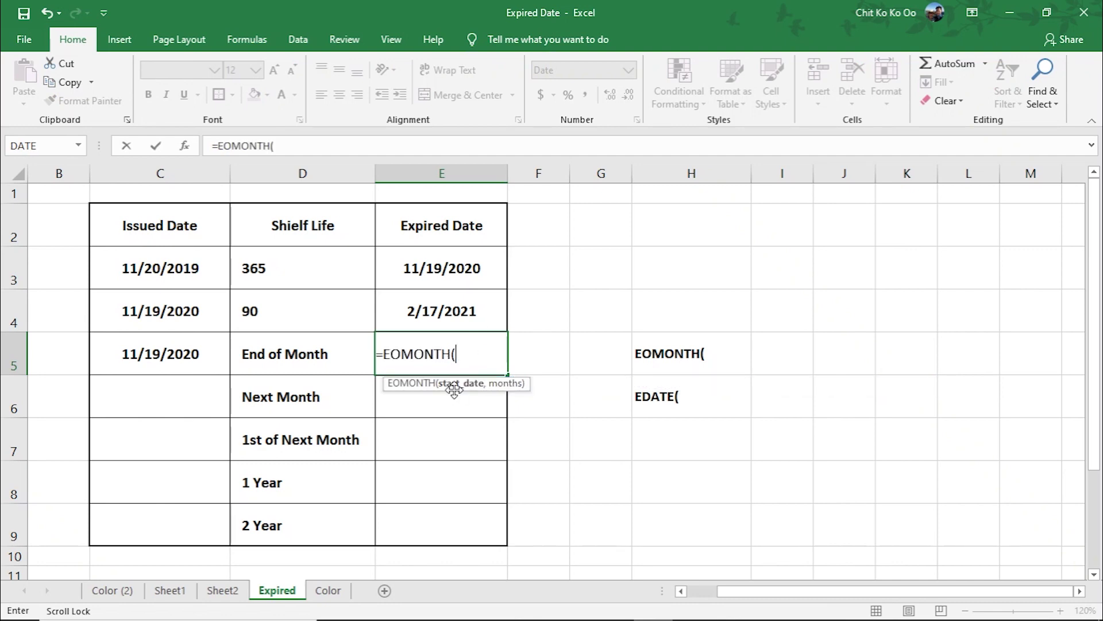
{"action": "left_click", "coordinate": [175, 343]}
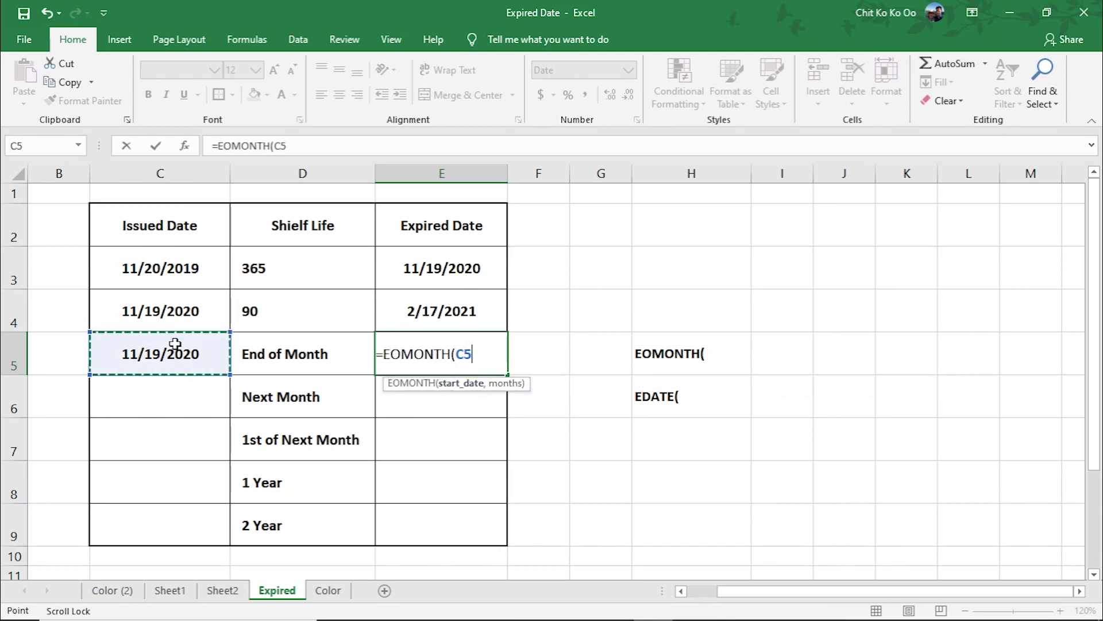
{"action": "type", "text": ",1"}
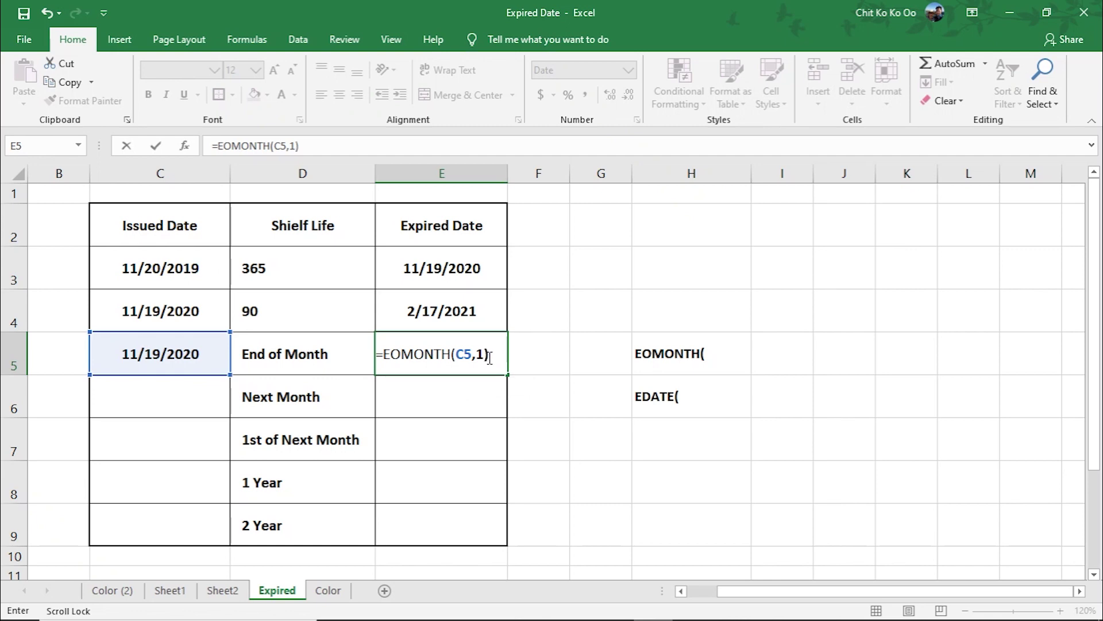
{"action": "key", "text": "Return"}
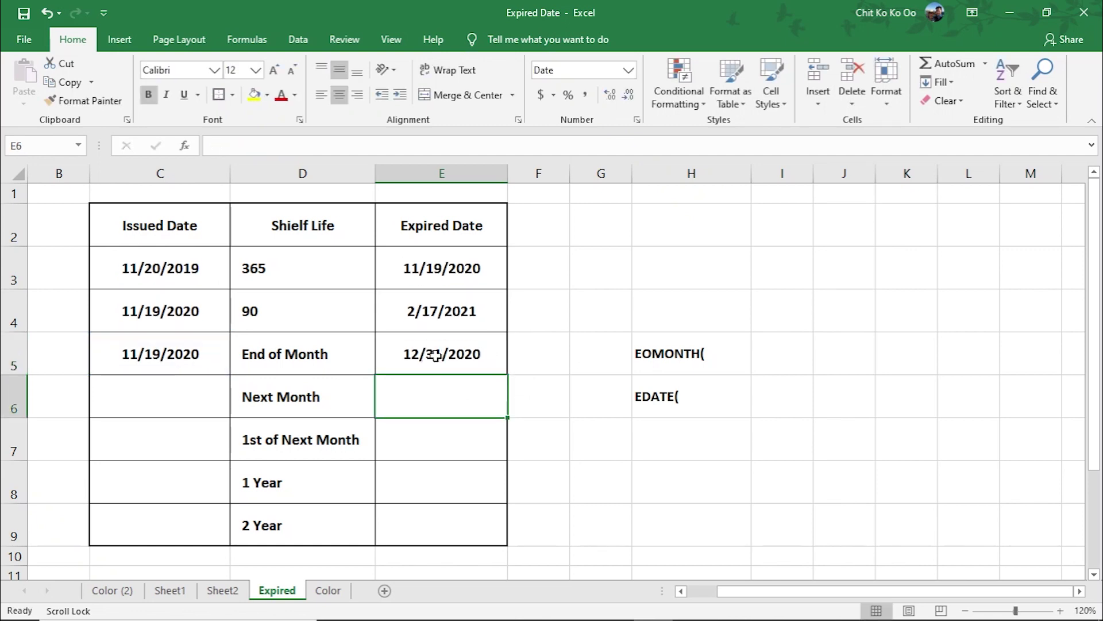
{"action": "double_click", "coordinate": [425, 353]}
{"action": "key", "text": "Return"}
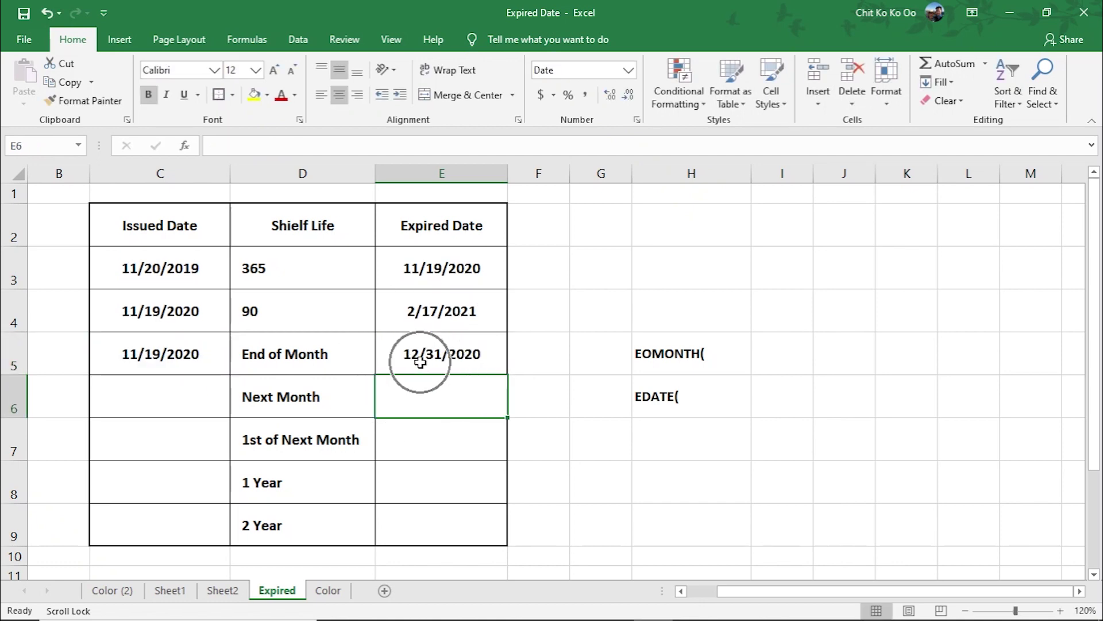
Change the E5 month count from 1 to 2, making it =EOMONTH(C5,2)
{"action": "double_click", "coordinate": [469, 356]}
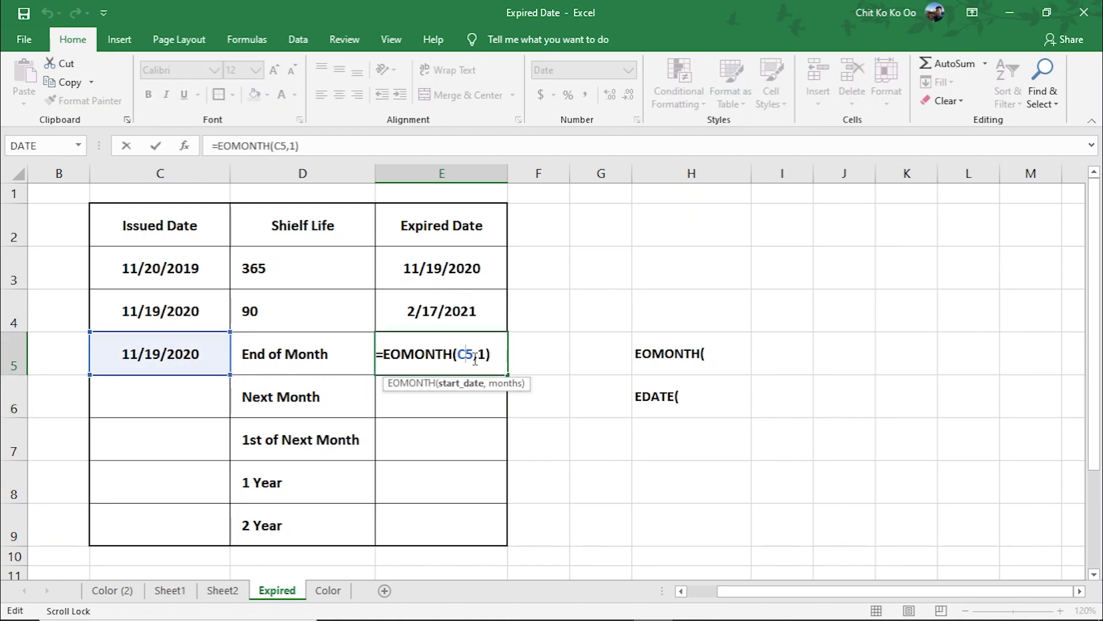
{"action": "left_click", "coordinate": [485, 365]}
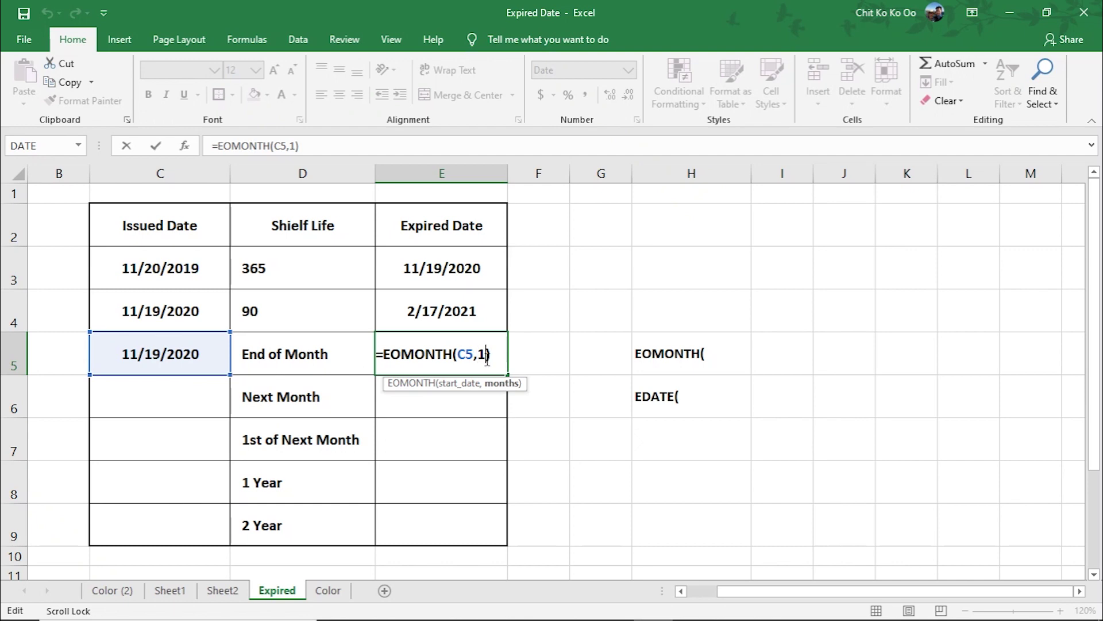
{"action": "key", "text": "BackSpace"}
{"action": "type", "text": "2"}
{"action": "key", "text": "Return"}
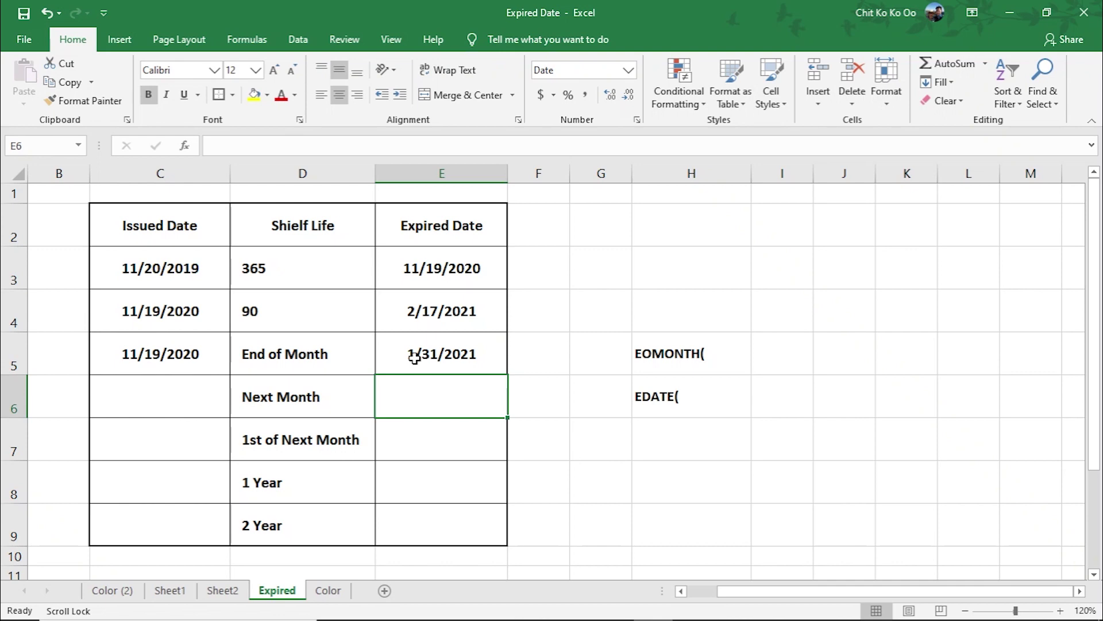
Enter =NOW() in C6 as the Next Month row's issued date
{"action": "left_click", "coordinate": [146, 384]}
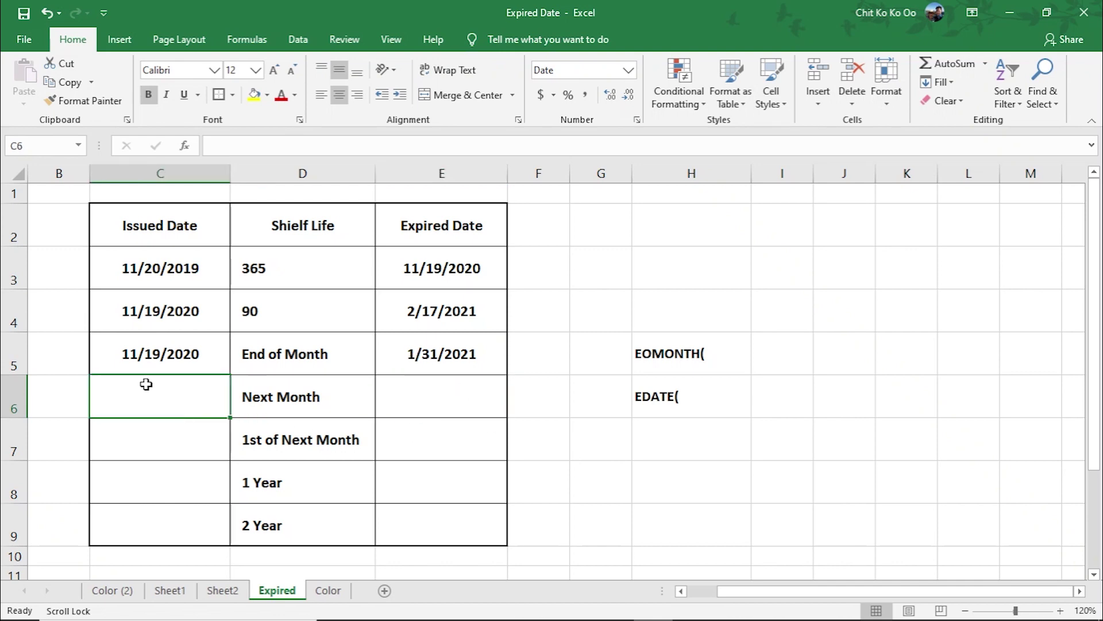
{"action": "type", "text": "=n"}
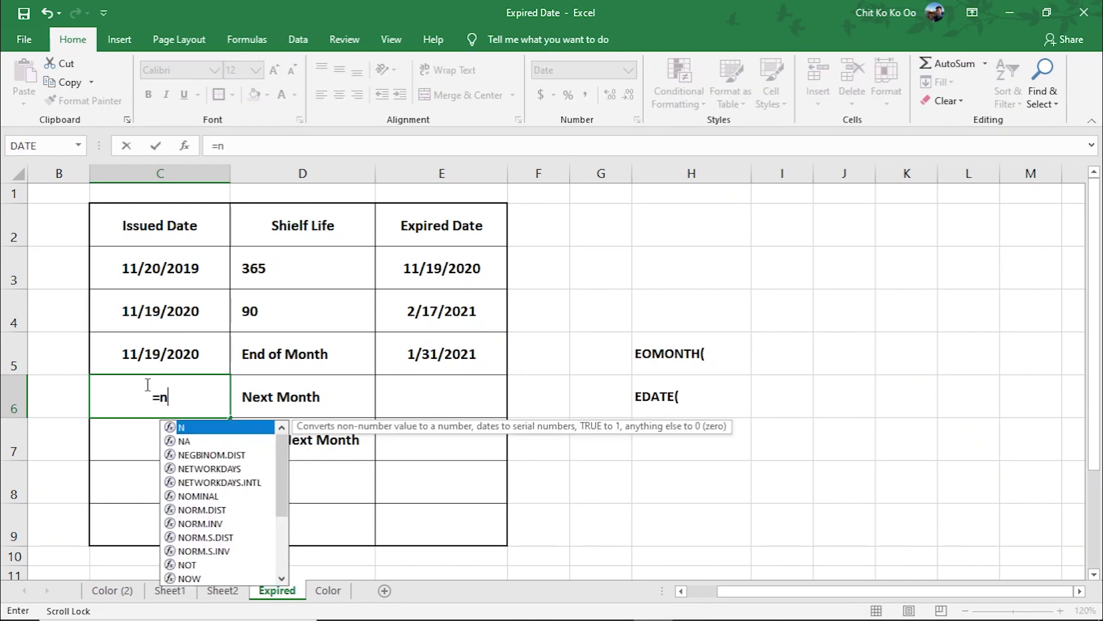
{"action": "type", "text": "ow"}
{"action": "key", "text": "Tab"}
{"action": "type", "text": ")"}
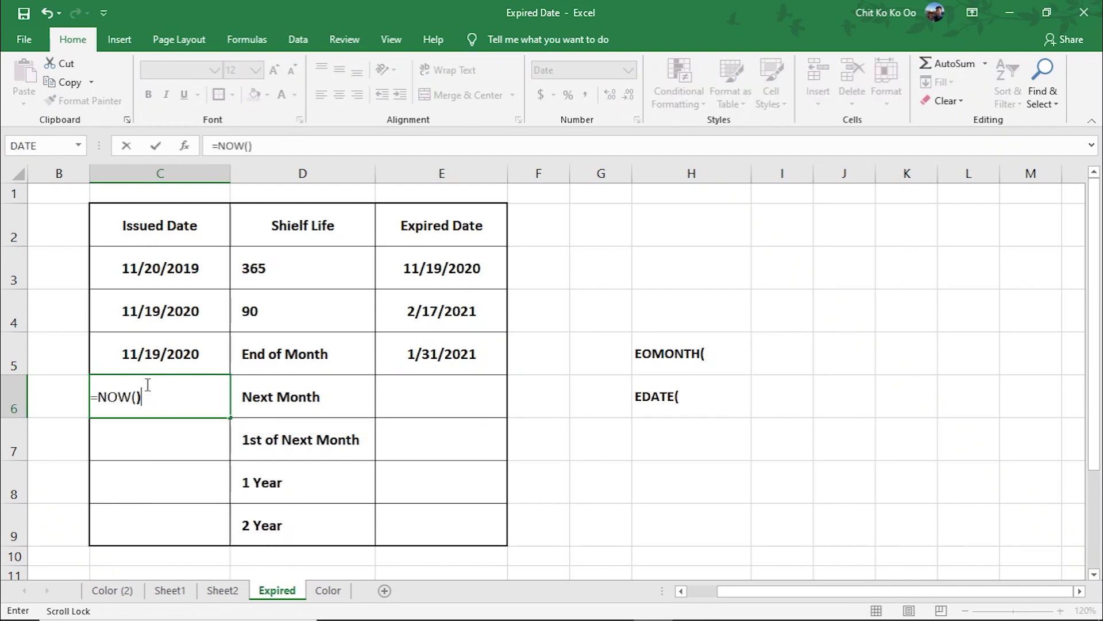
{"action": "key", "text": "Return"}
Enter =EDATE(C6,1) in E6 for the Next Month expiry
{"action": "left_click", "coordinate": [287, 412]}
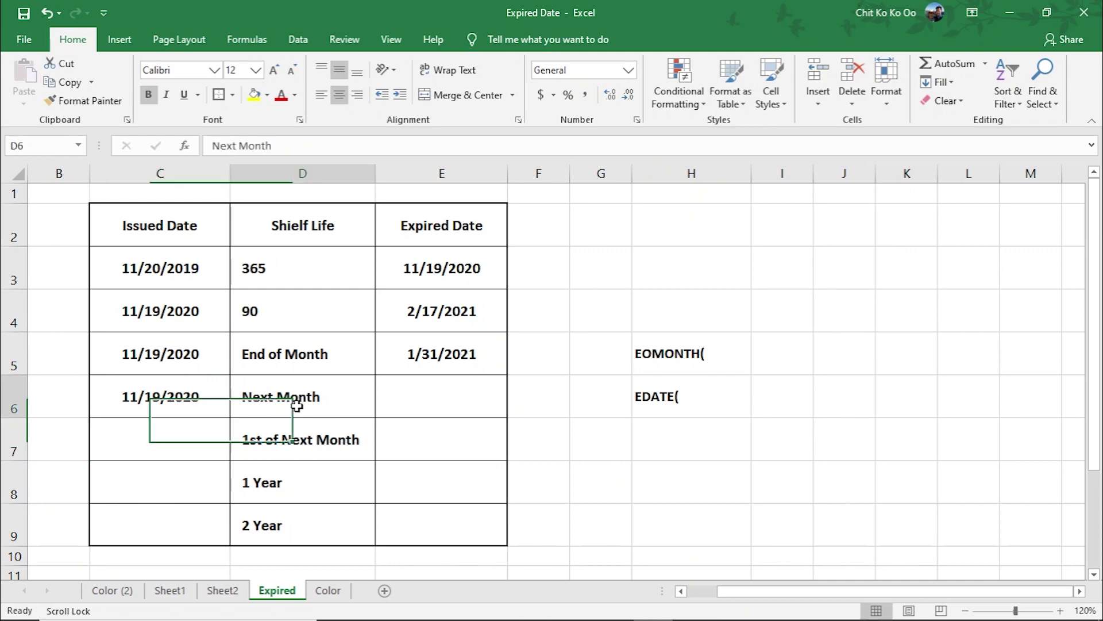
{"action": "left_click", "coordinate": [425, 408]}
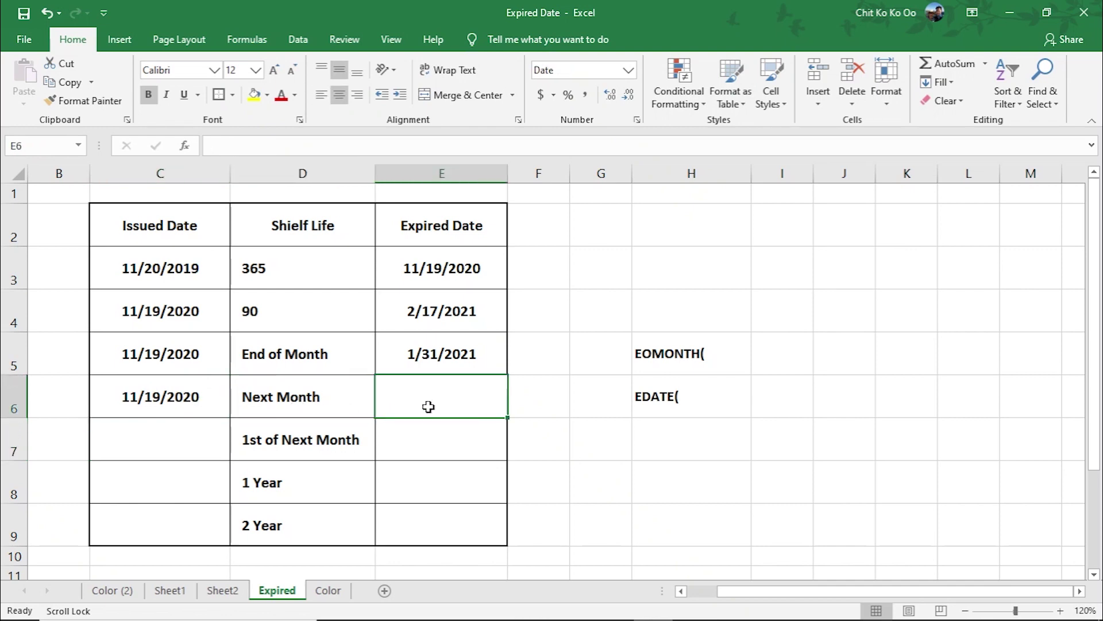
{"action": "type", "text": "="}
{"action": "type", "text": "eda"}
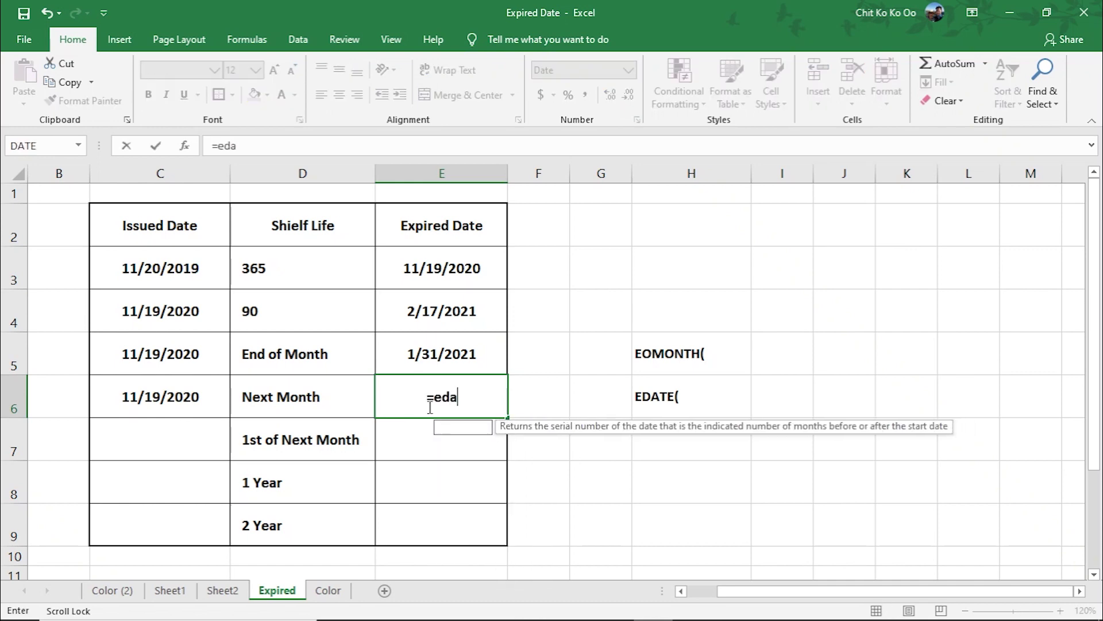
{"action": "type", "text": "te"}
{"action": "key", "text": "Tab"}
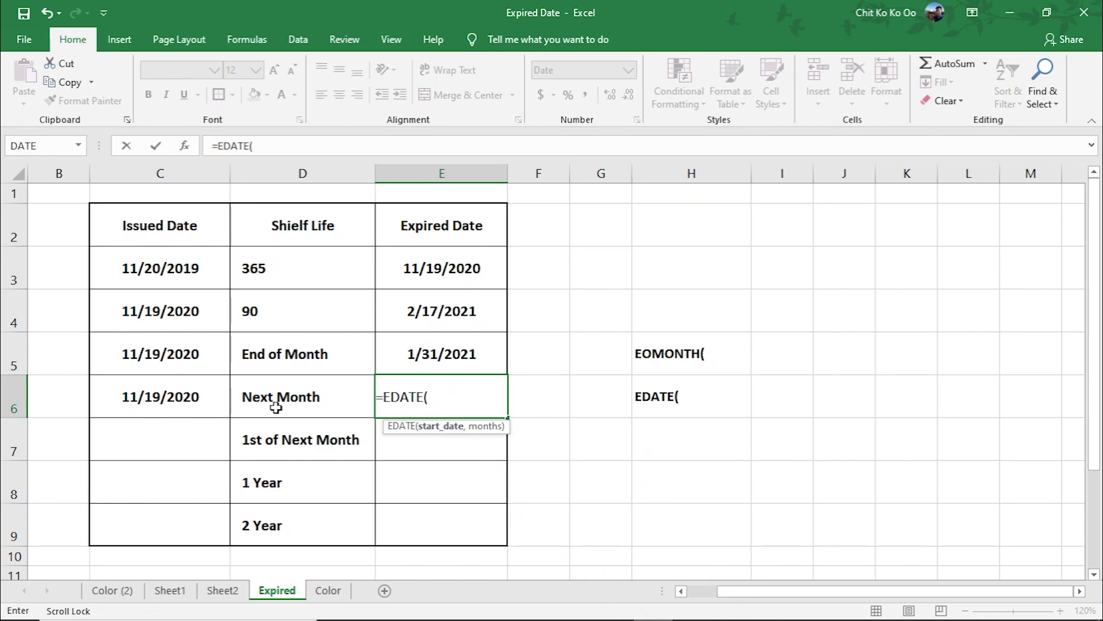
{"action": "left_click", "coordinate": [156, 398]}
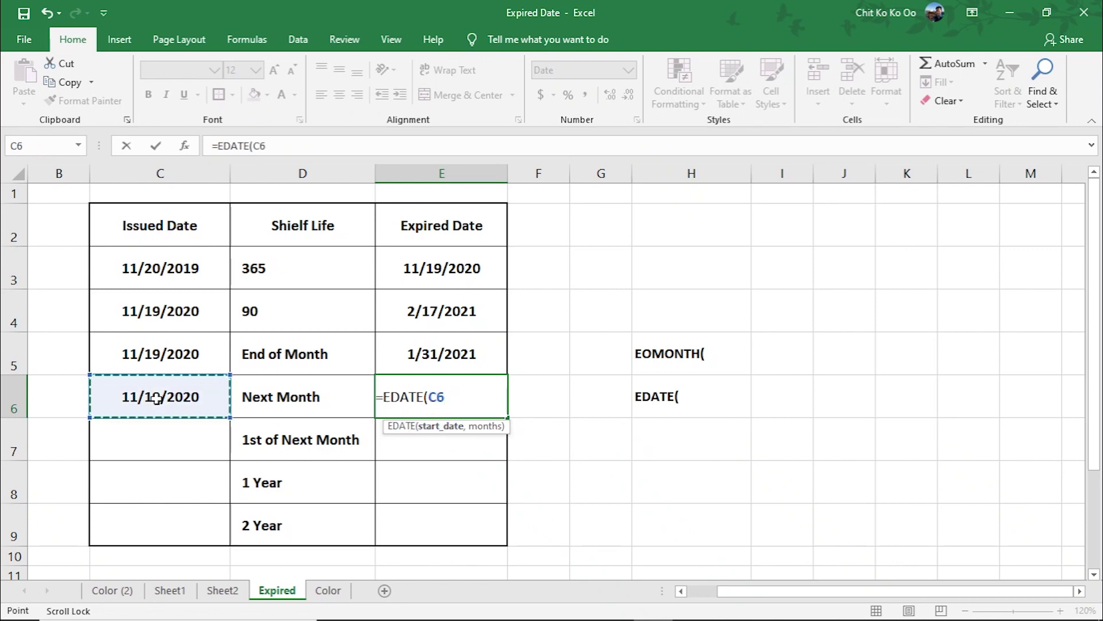
{"action": "type", "text": ","}
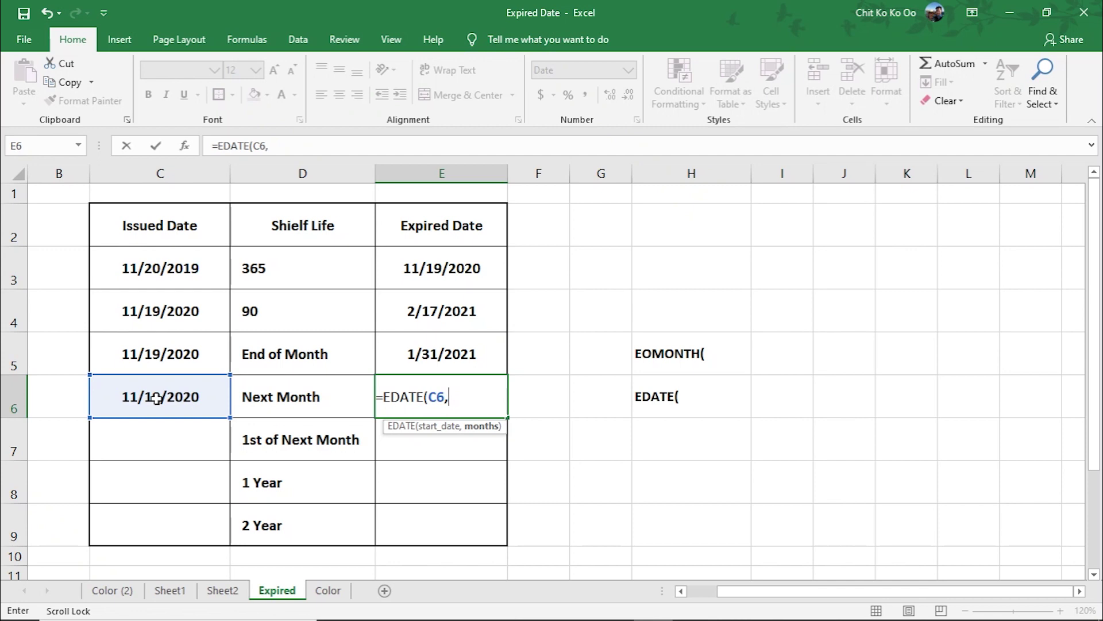
{"action": "left_click", "coordinate": [476, 398]}
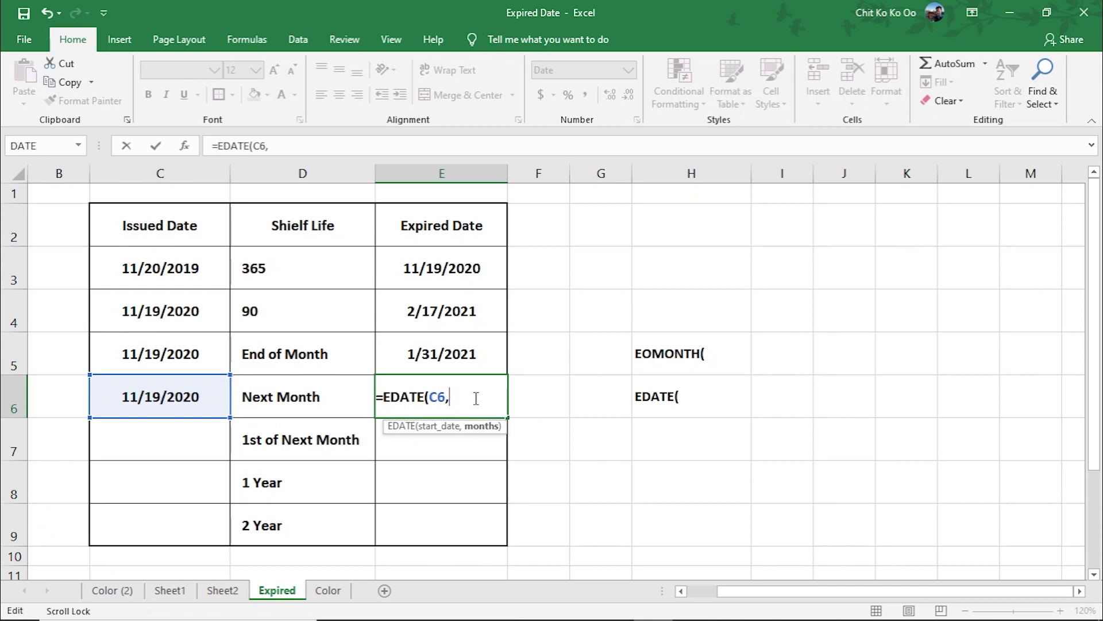
{"action": "type", "text": "1)"}
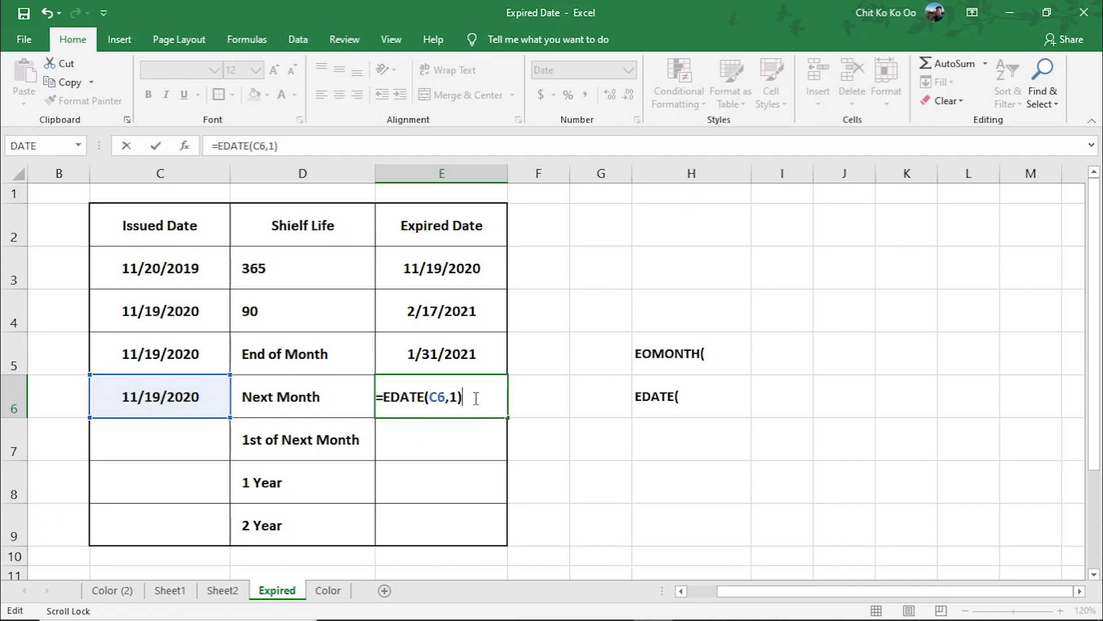
{"action": "key", "text": "Return"}
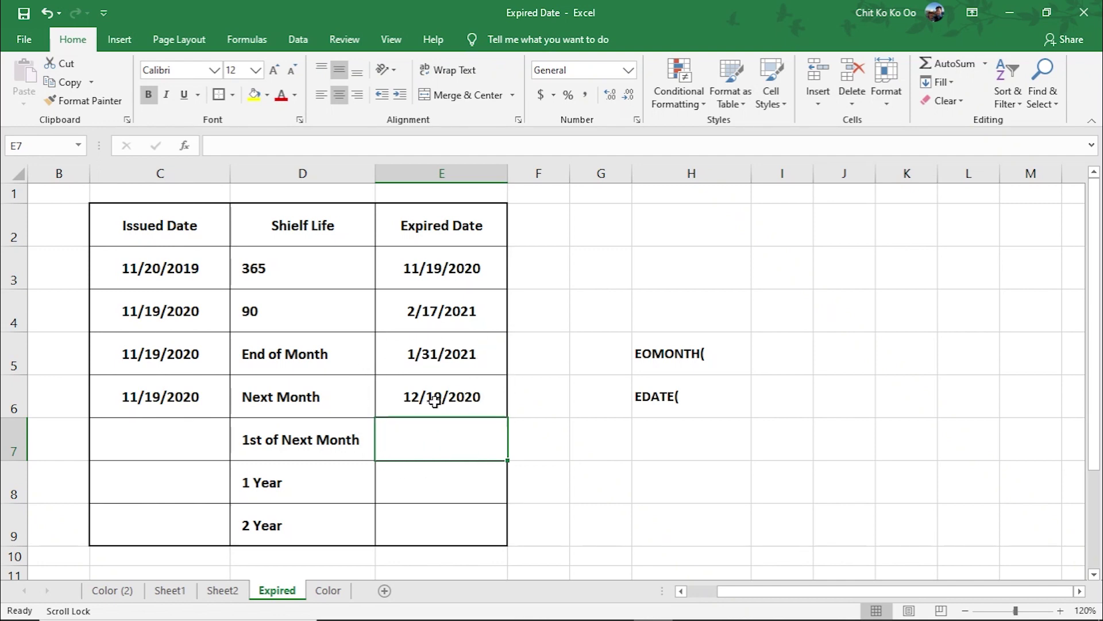
Change the E6 formula to =EDATE(C6,2) so it shows 1/19/2021
{"action": "double_click", "coordinate": [435, 401]}
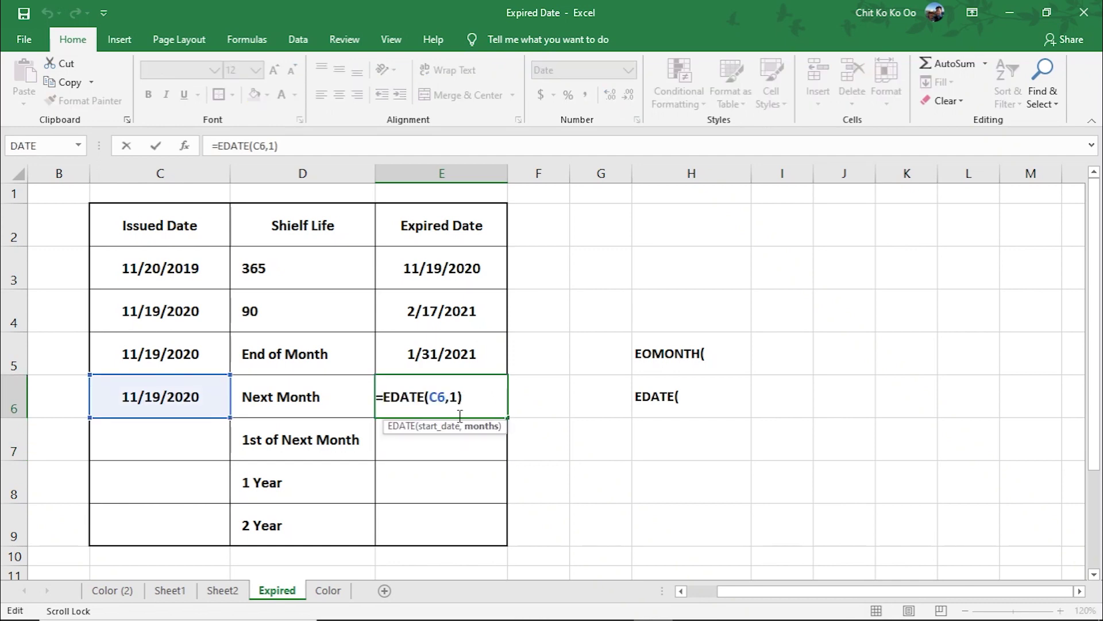
{"action": "key", "text": "BackSpace"}
{"action": "type", "text": "2"}
{"action": "key", "text": "Return"}
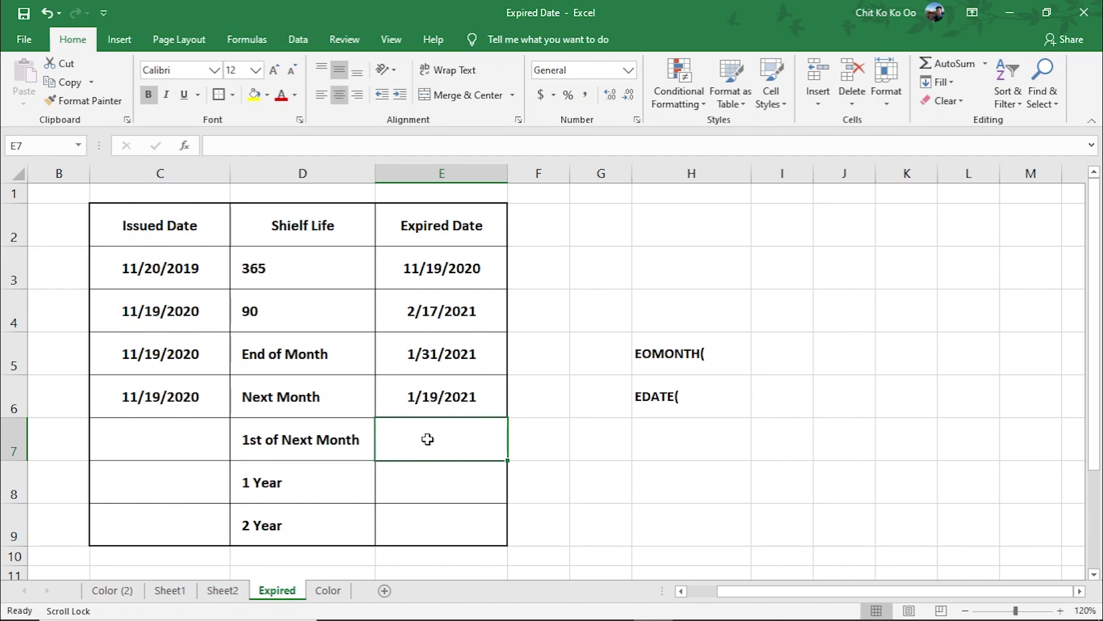
Enter =NOW() in C7 and format it as Short Date, showing 11/19/2020
{"action": "left_click", "coordinate": [177, 450]}
{"action": "type", "text": "="}
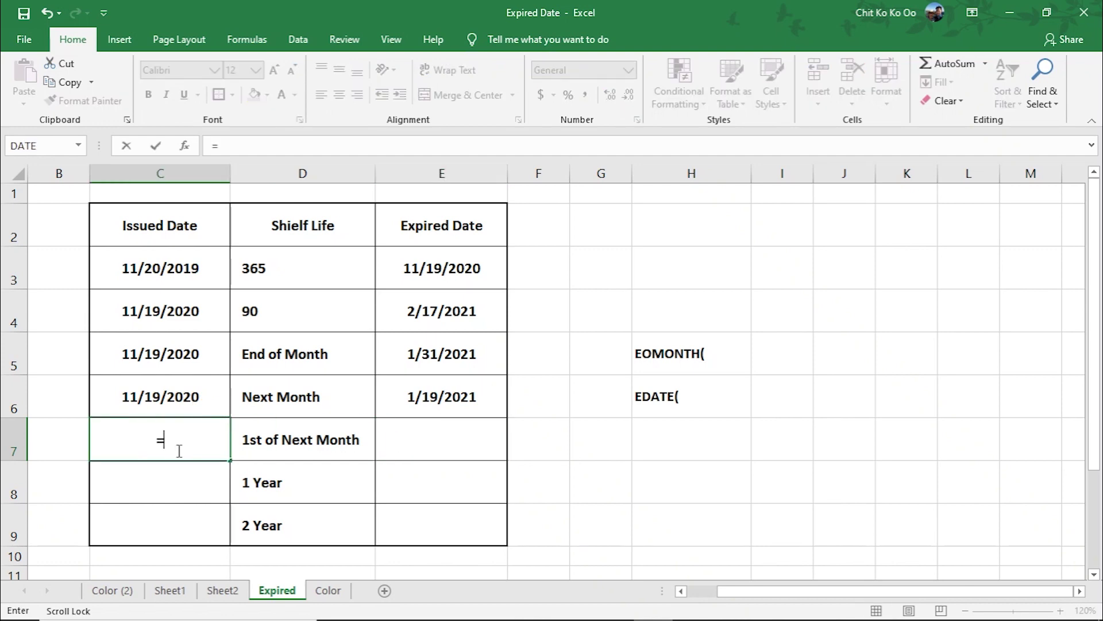
{"action": "type", "text": "now"}
{"action": "key", "text": "Tab"}
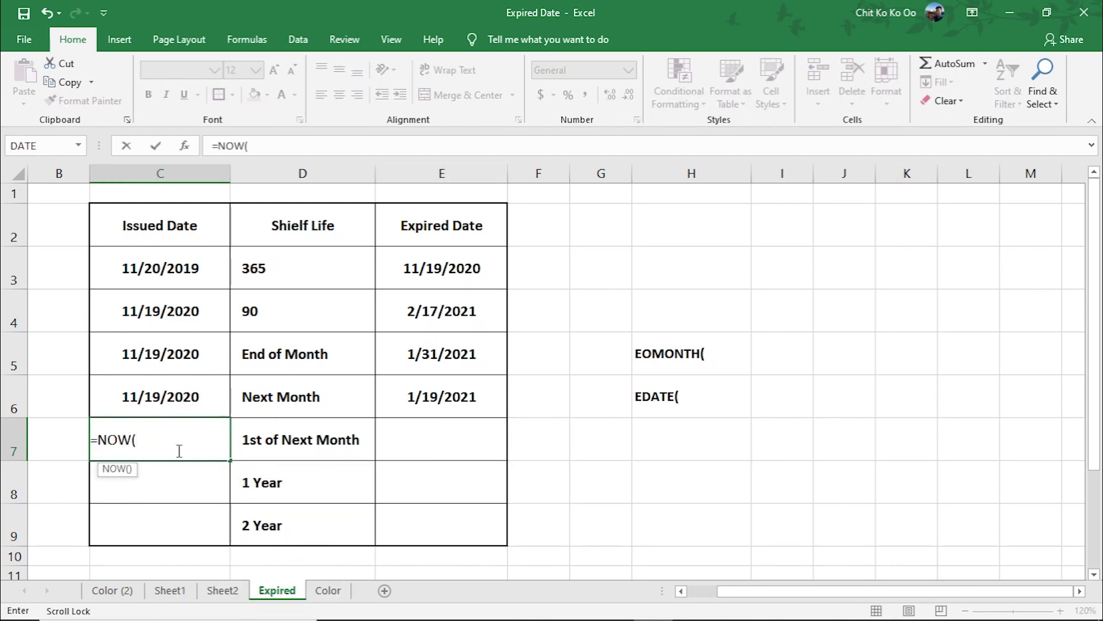
{"action": "type", "text": ")"}
{"action": "key", "text": "Return"}
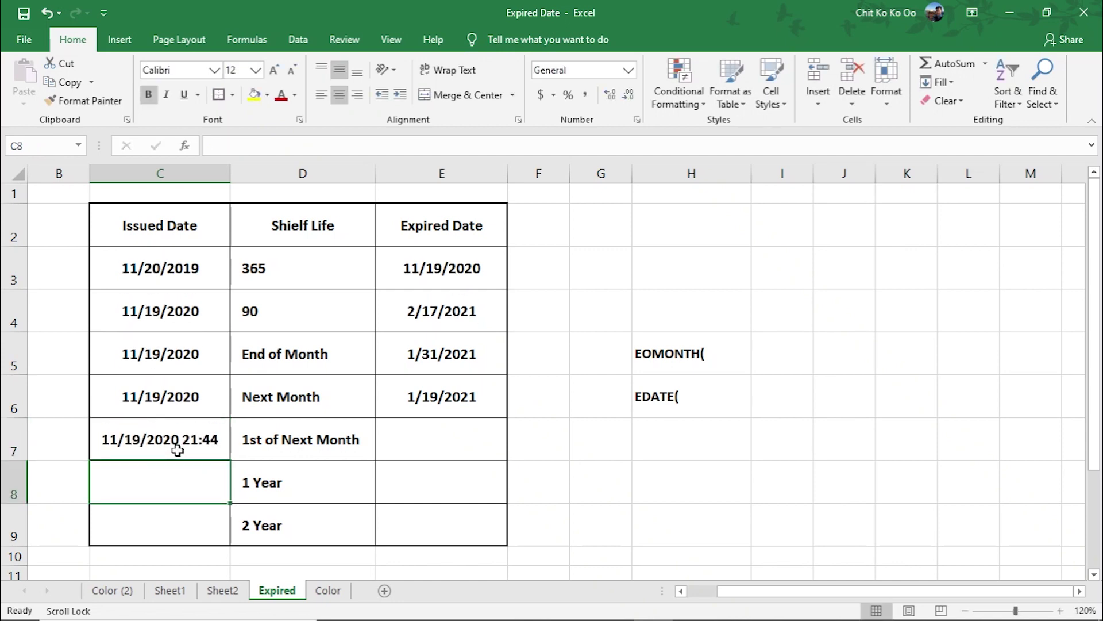
{"action": "left_click", "coordinate": [178, 447]}
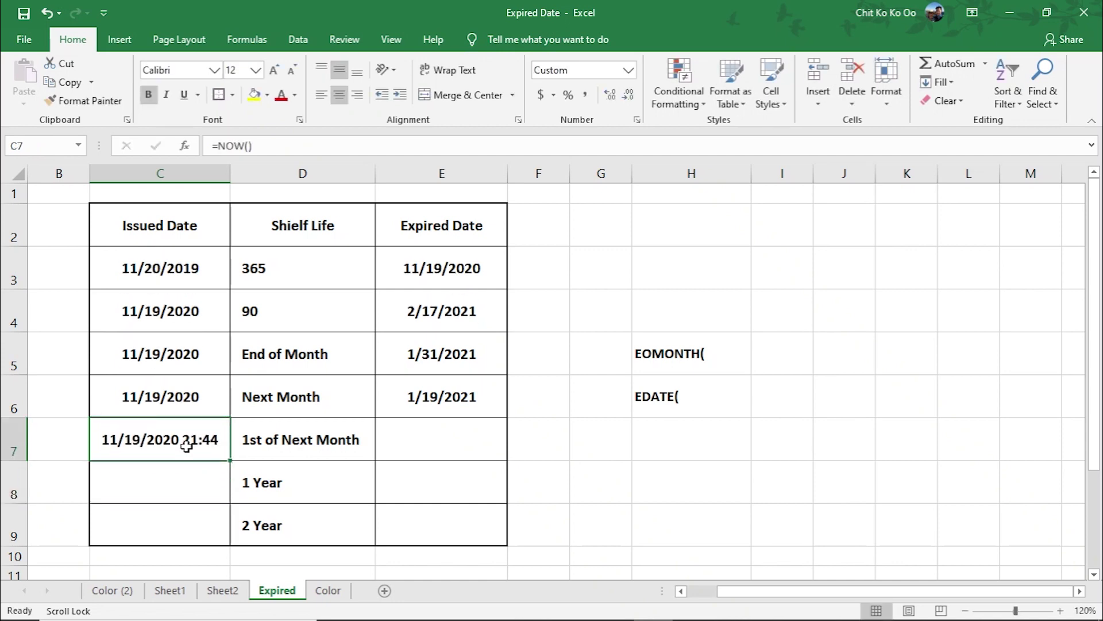
{"action": "left_click", "coordinate": [628, 70]}
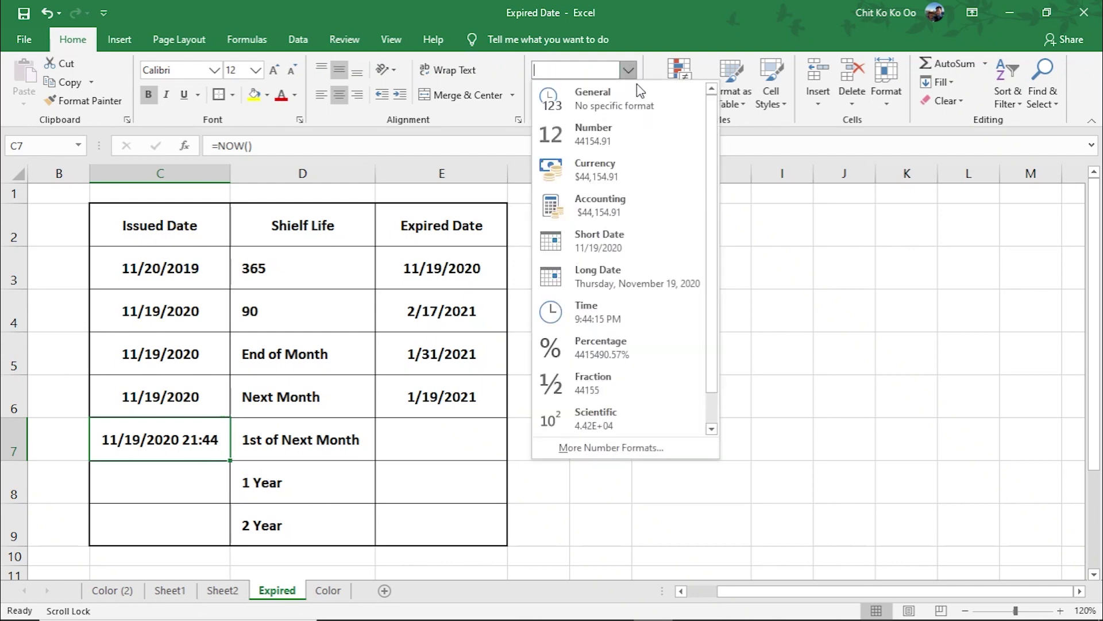
{"action": "left_click", "coordinate": [620, 237]}
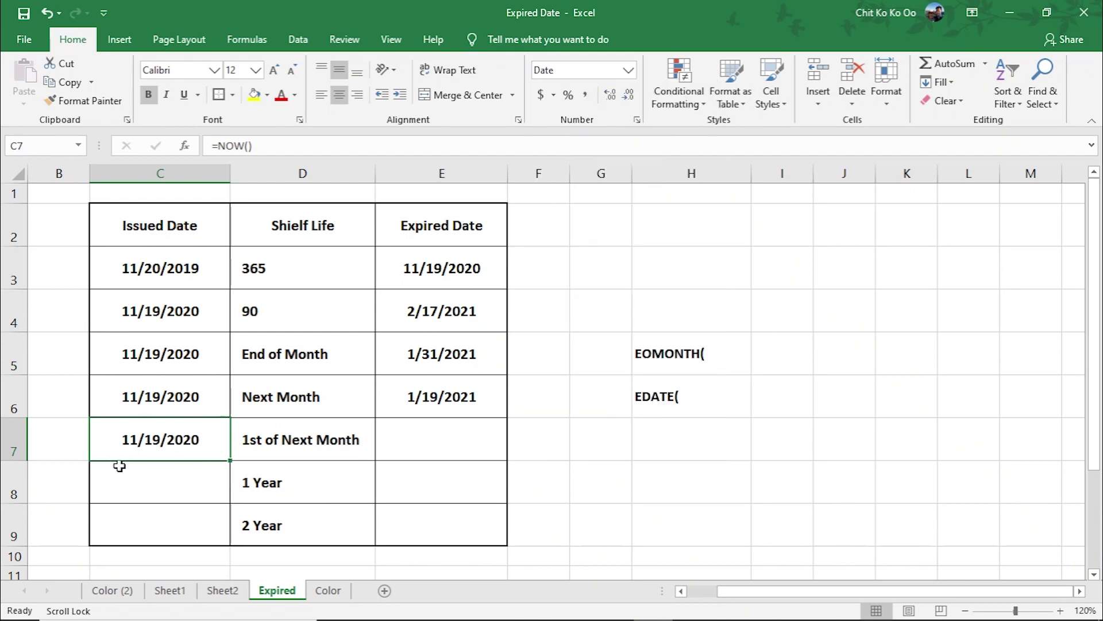
Enter =EOMONTH(C7,1)+1 in E7 so the expiry shows 1/1/2021
{"action": "left_click", "coordinate": [465, 440]}
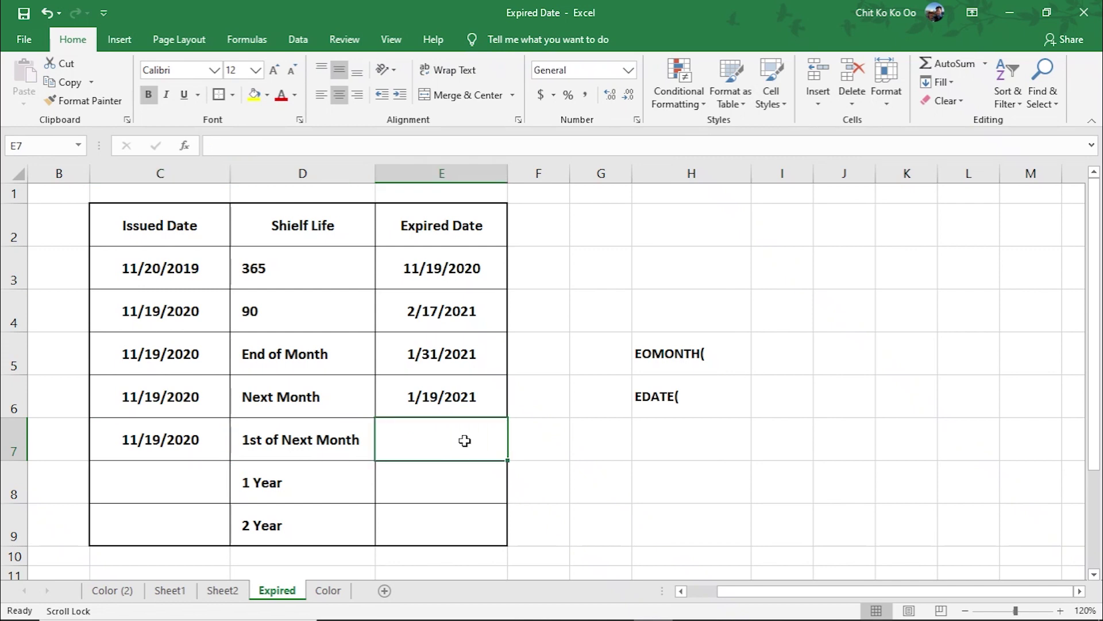
{"action": "type", "text": "="}
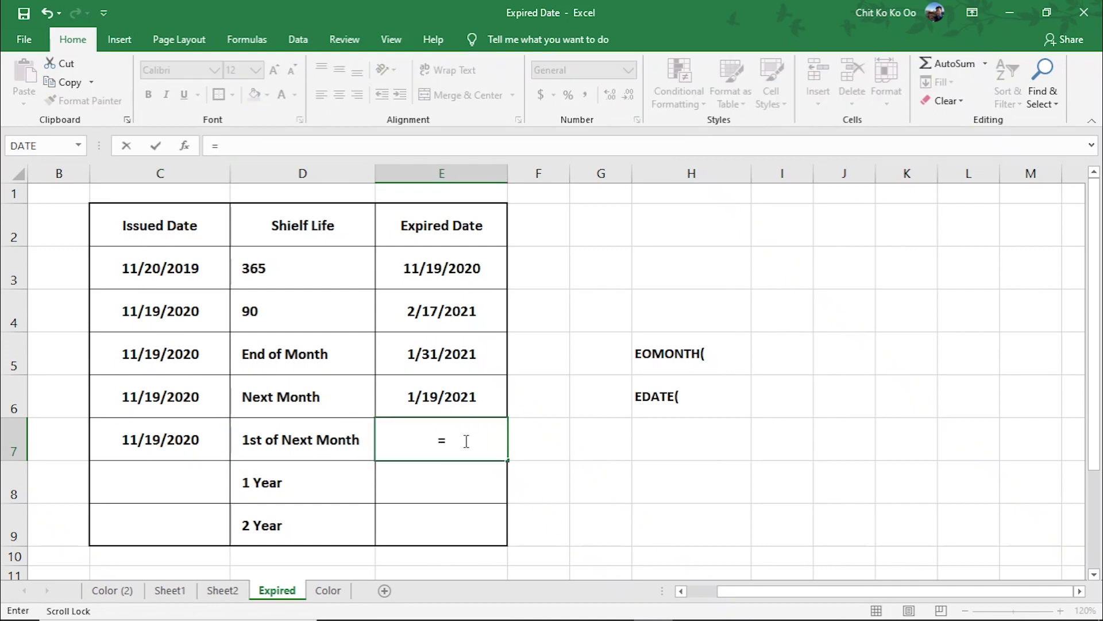
{"action": "type", "text": "eo"}
{"action": "key", "text": "Tab"}
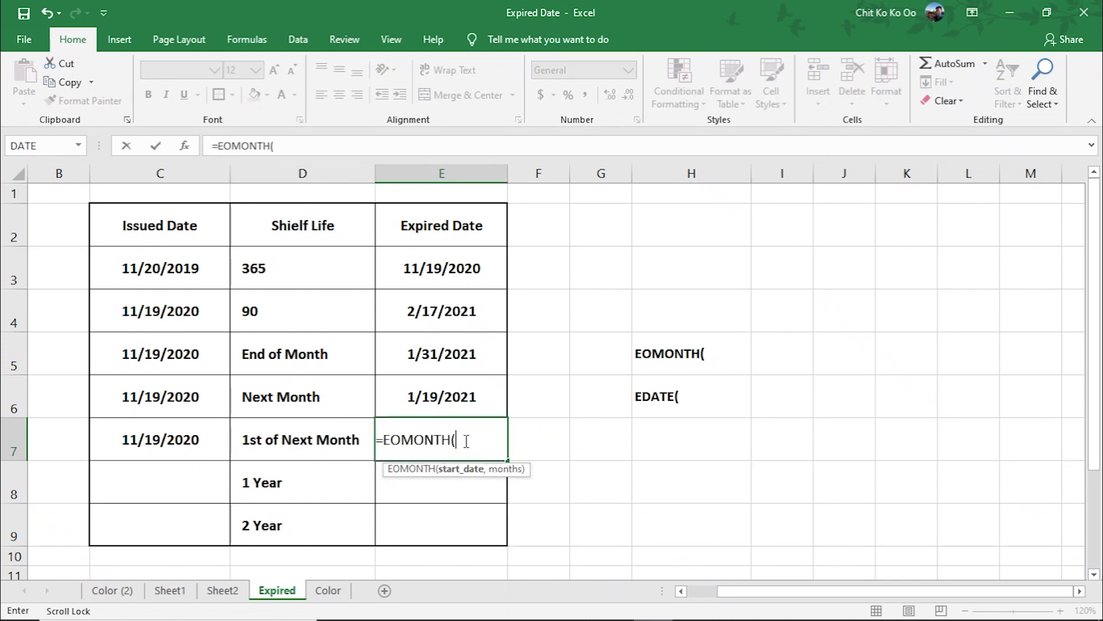
{"action": "left_click", "coordinate": [128, 441]}
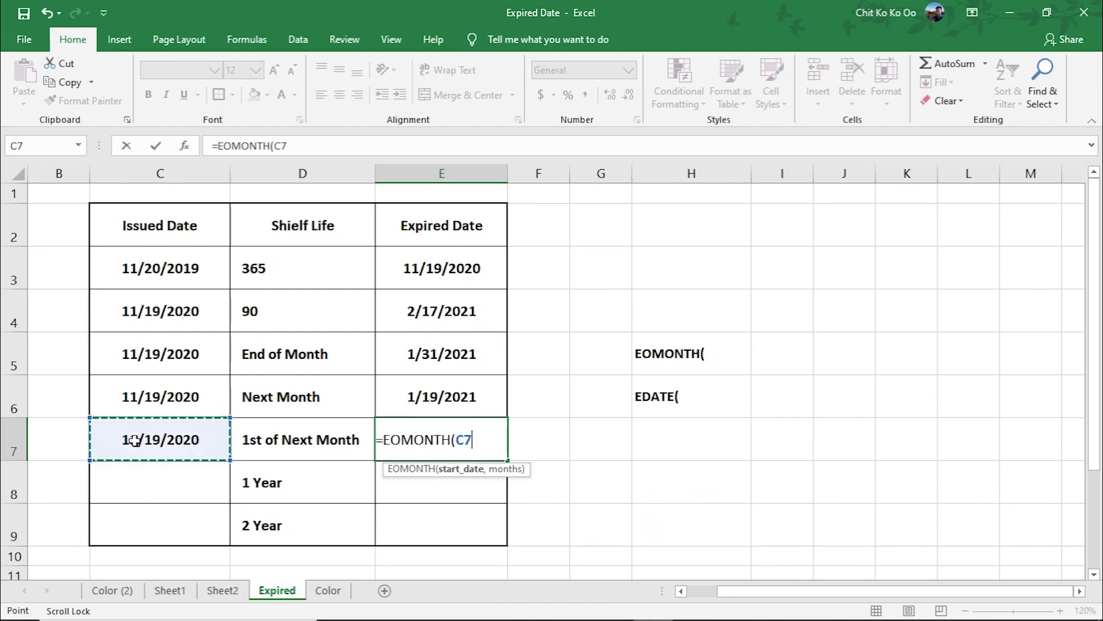
{"action": "type", "text": ",1"}
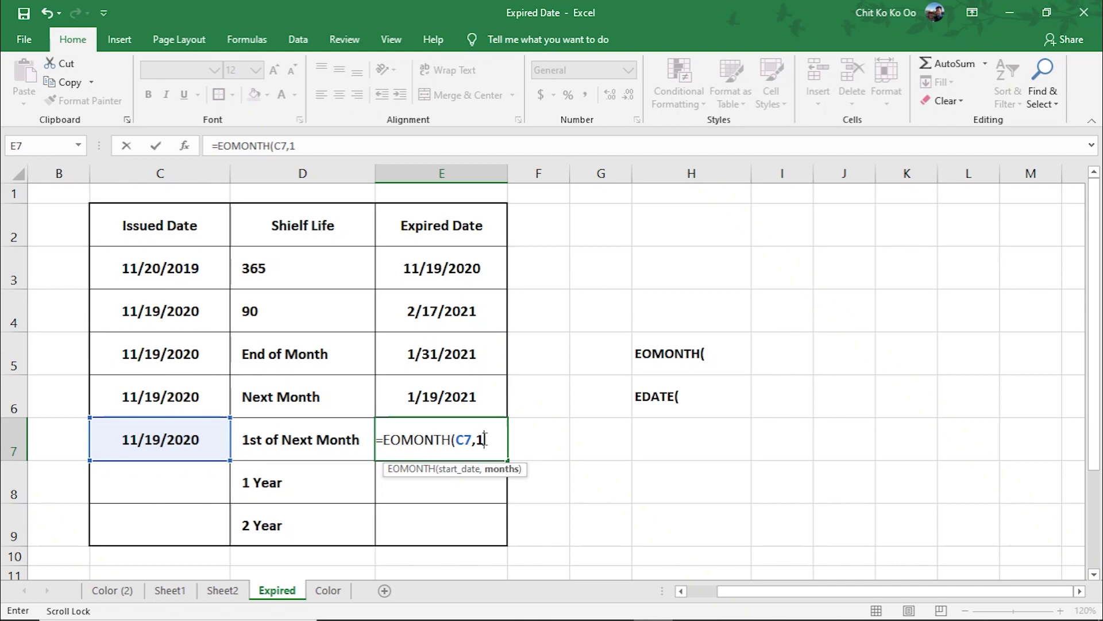
{"action": "type", "text": ")+1"}
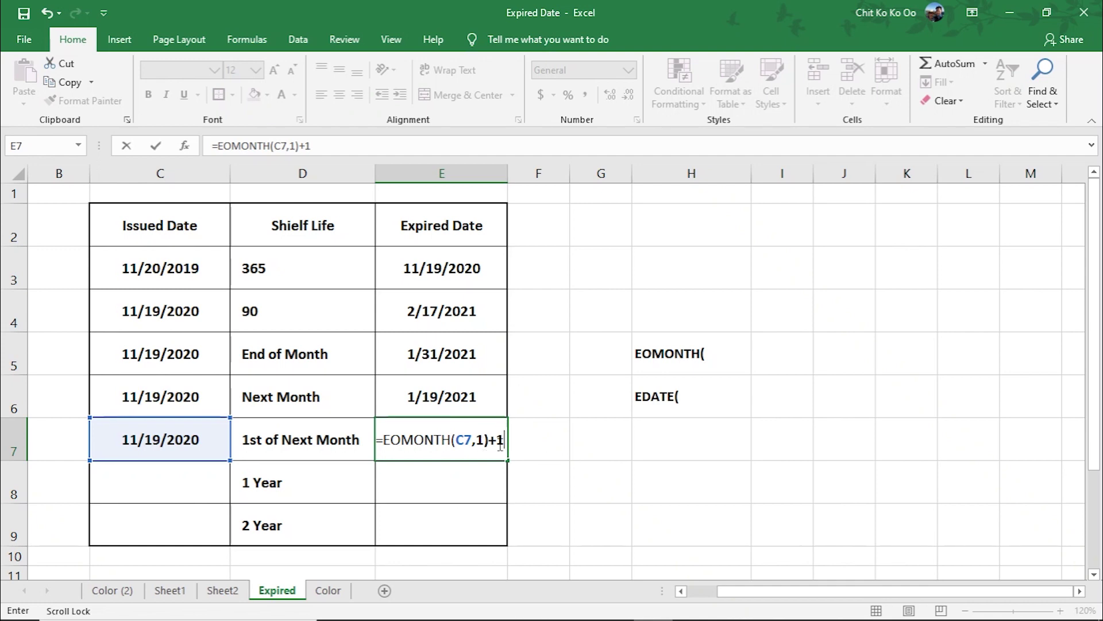
{"action": "key", "text": "Return"}
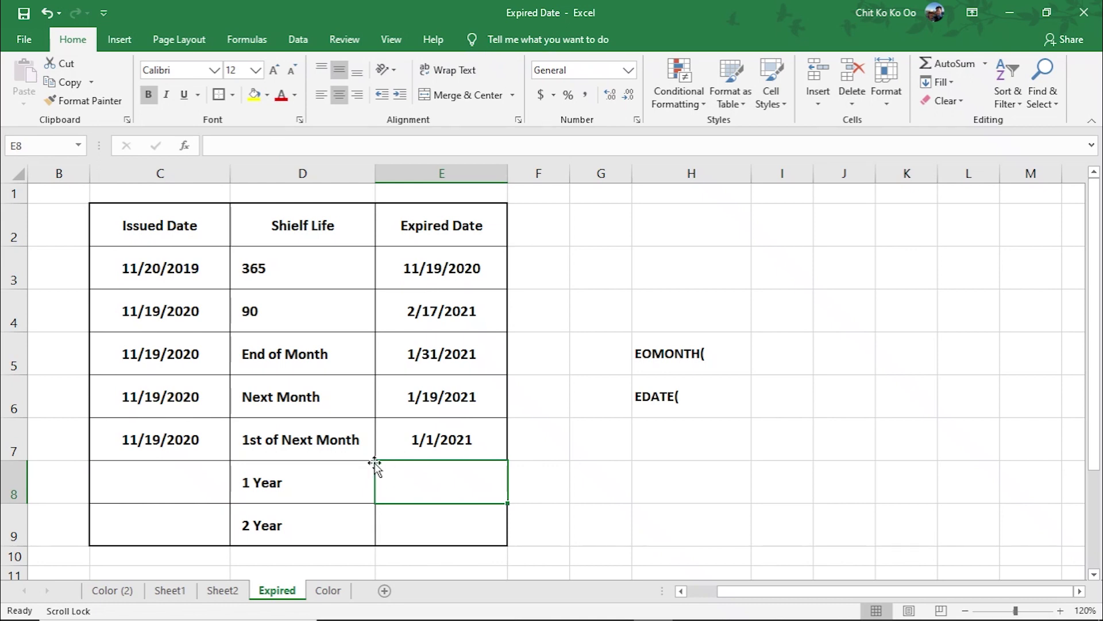
Change E7's formula to =EOMONTH(C7,1)+2 so it shows 1/2/2021, then review it
{"action": "key", "text": "ctrl"}
{"action": "double_click", "coordinate": [436, 440]}
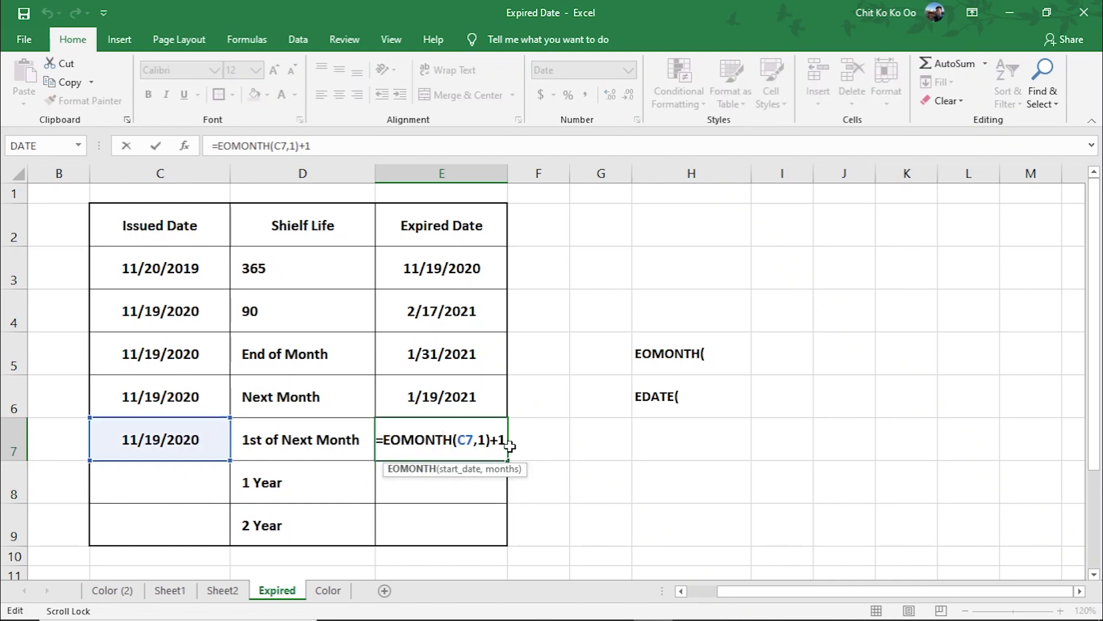
{"action": "left_click", "coordinate": [502, 443]}
{"action": "key", "text": "BackSpace"}
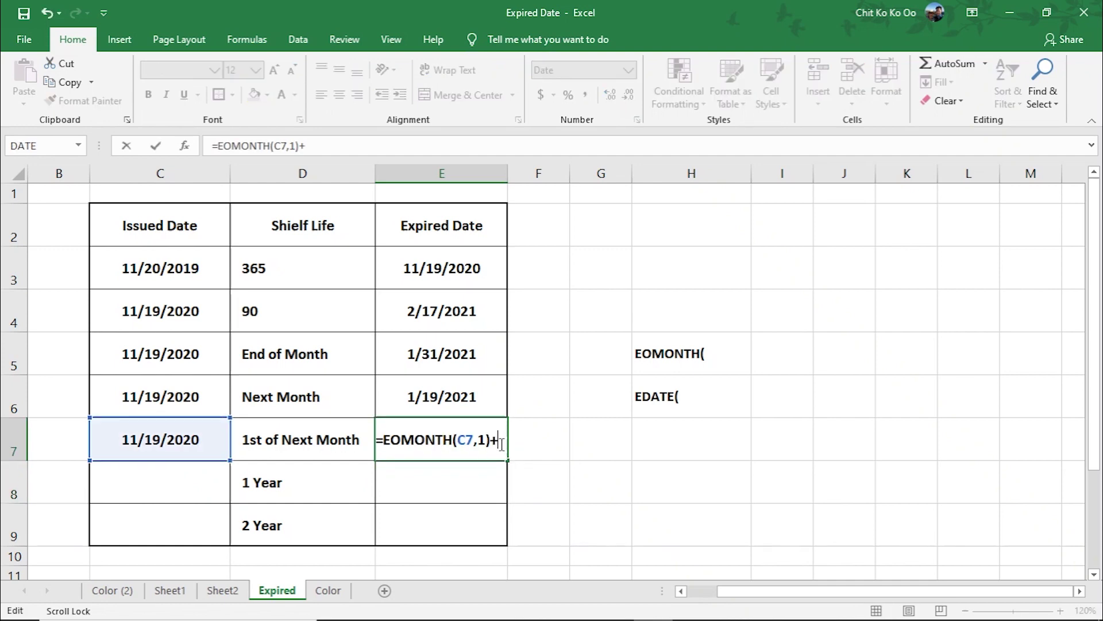
{"action": "type", "text": "2"}
{"action": "key", "text": "Return"}
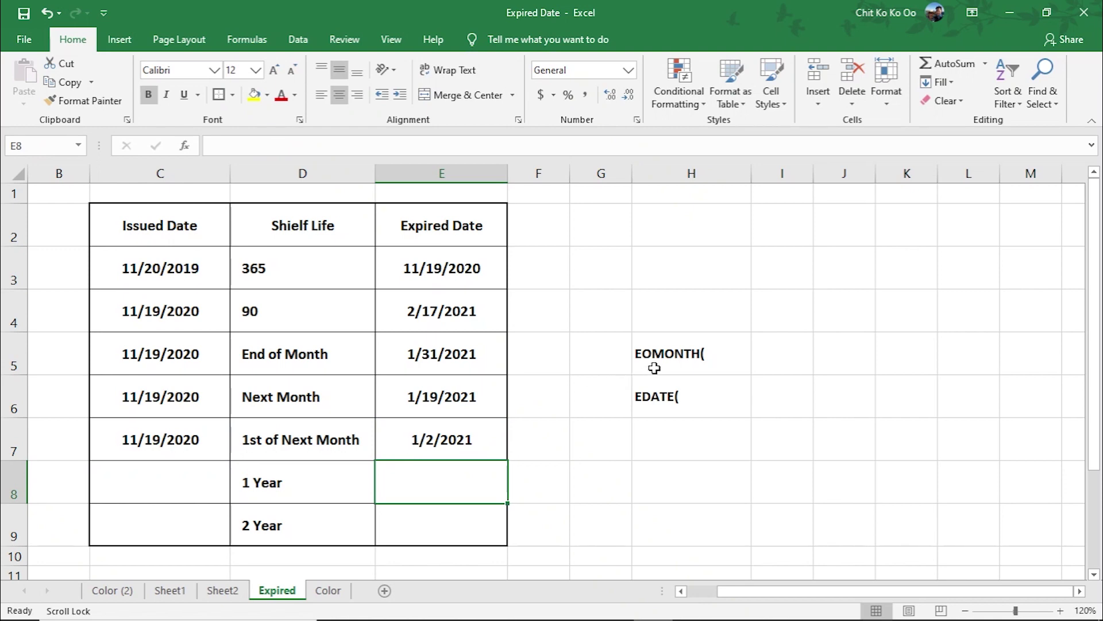
{"action": "double_click", "coordinate": [472, 438]}
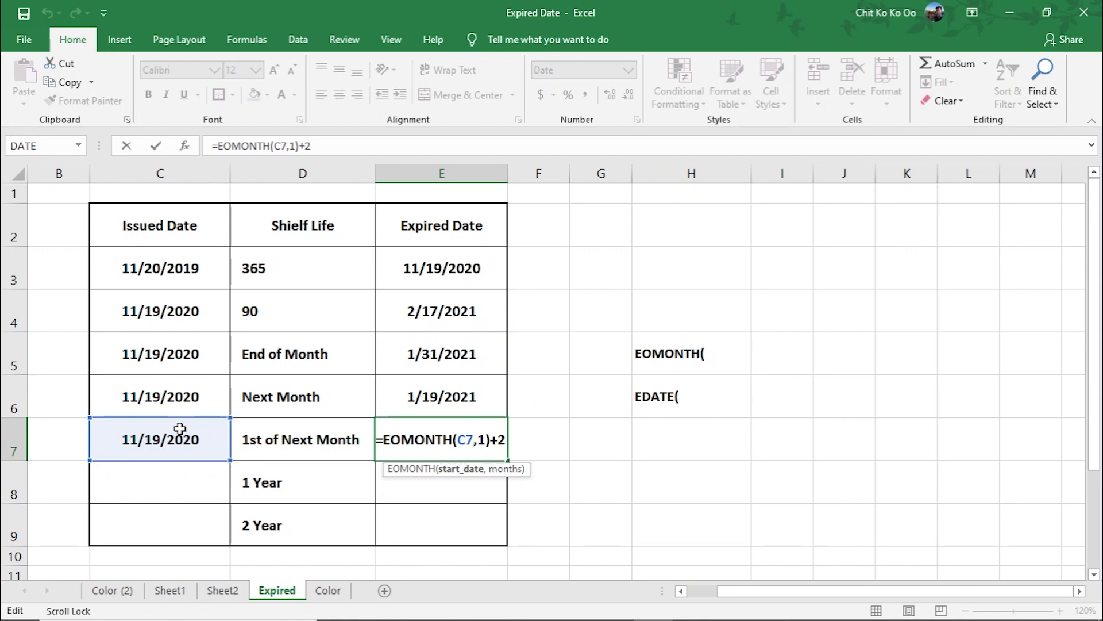
{"action": "key", "text": "Return"}
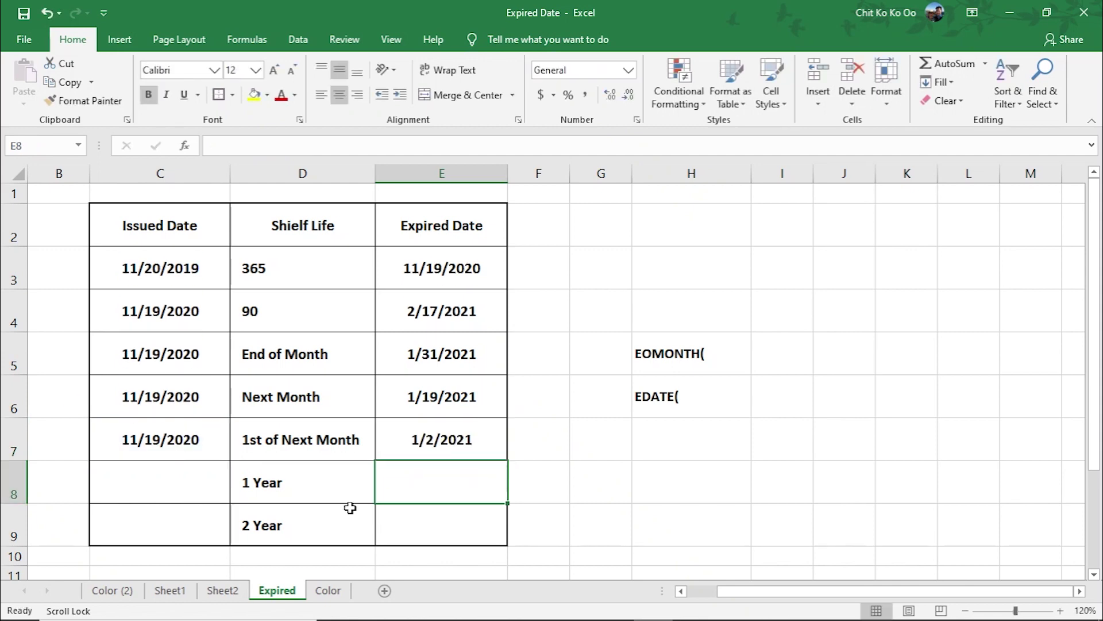
Enter the formula =NOW() in C8 for the 1 Year row
{"action": "left_click", "coordinate": [182, 482]}
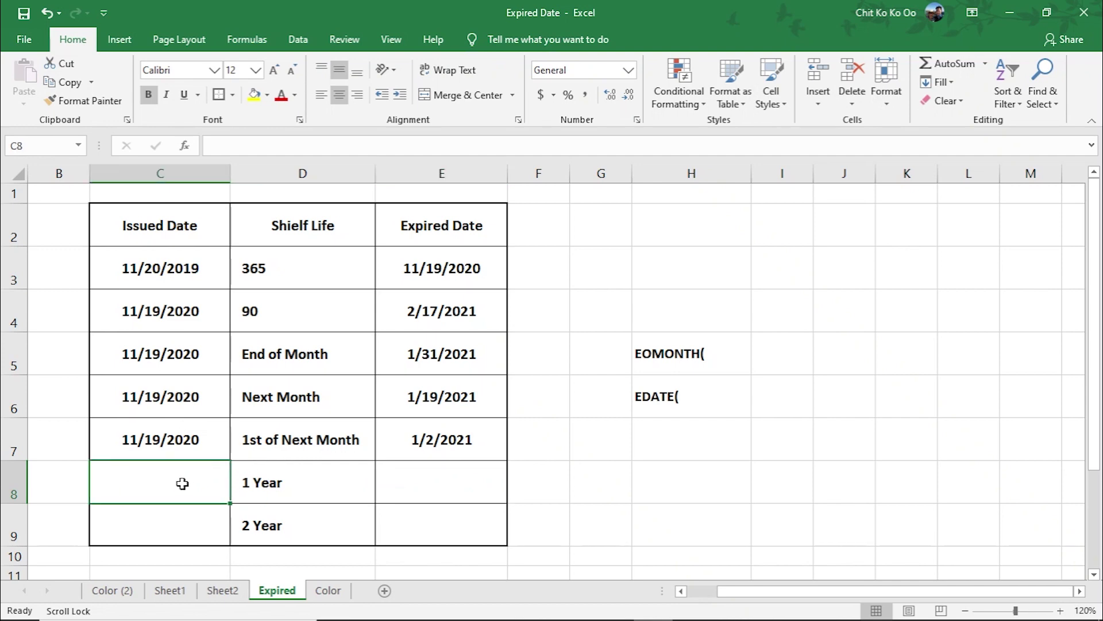
{"action": "type", "text": "=now"}
{"action": "key", "text": "Tab"}
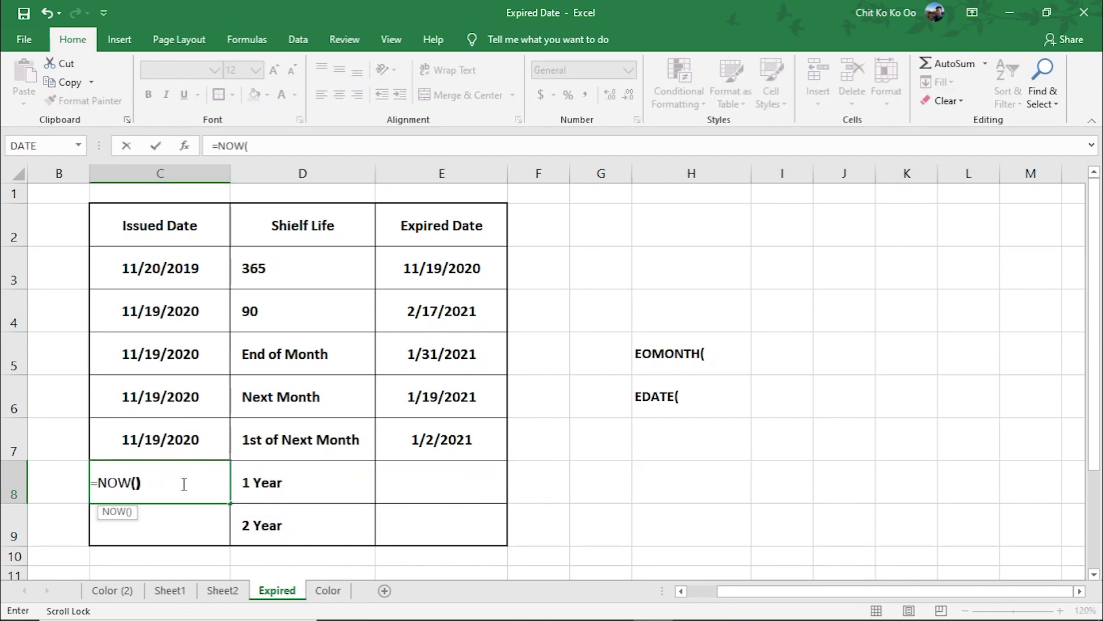
{"action": "key", "text": "Return"}
Format C8 as a Short Date so it shows 11/19/2020
{"action": "left_click", "coordinate": [183, 482]}
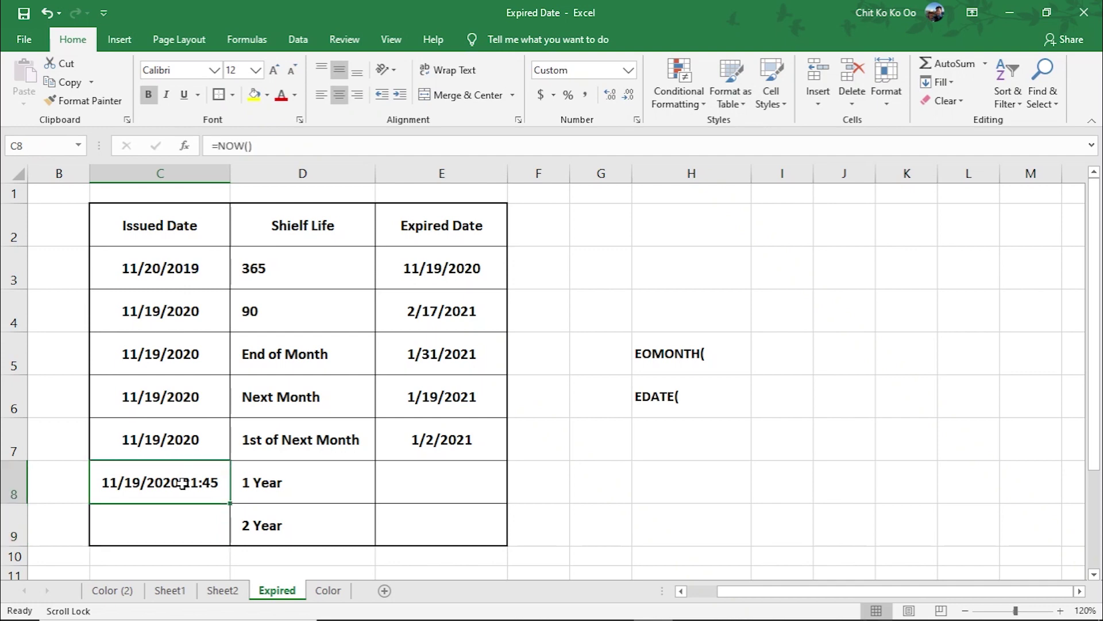
{"action": "left_click", "coordinate": [628, 70]}
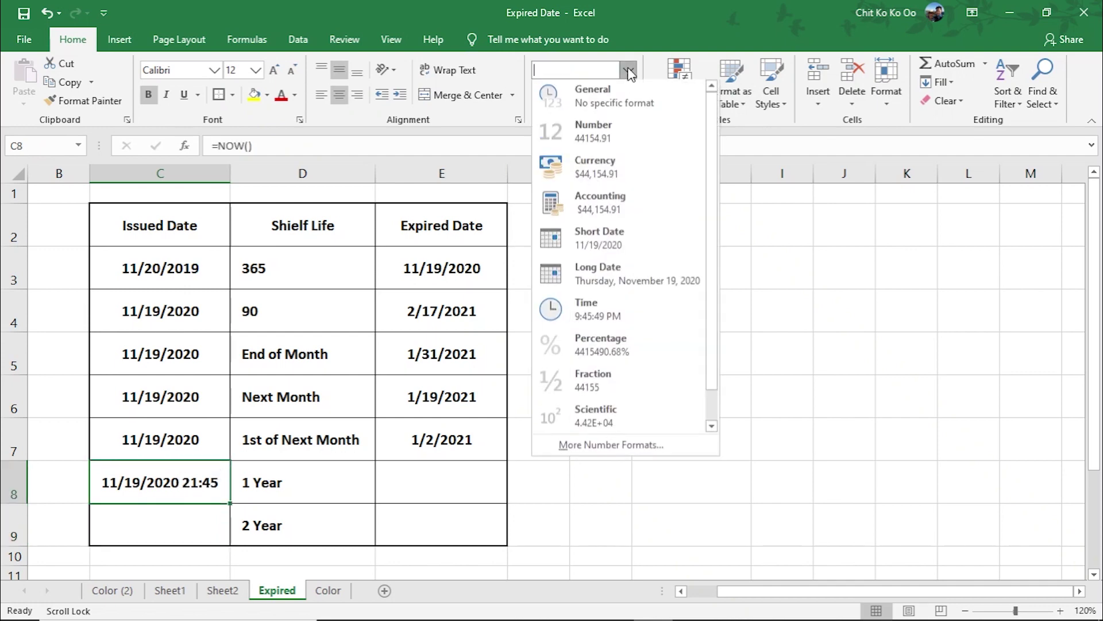
{"action": "left_click", "coordinate": [629, 244]}
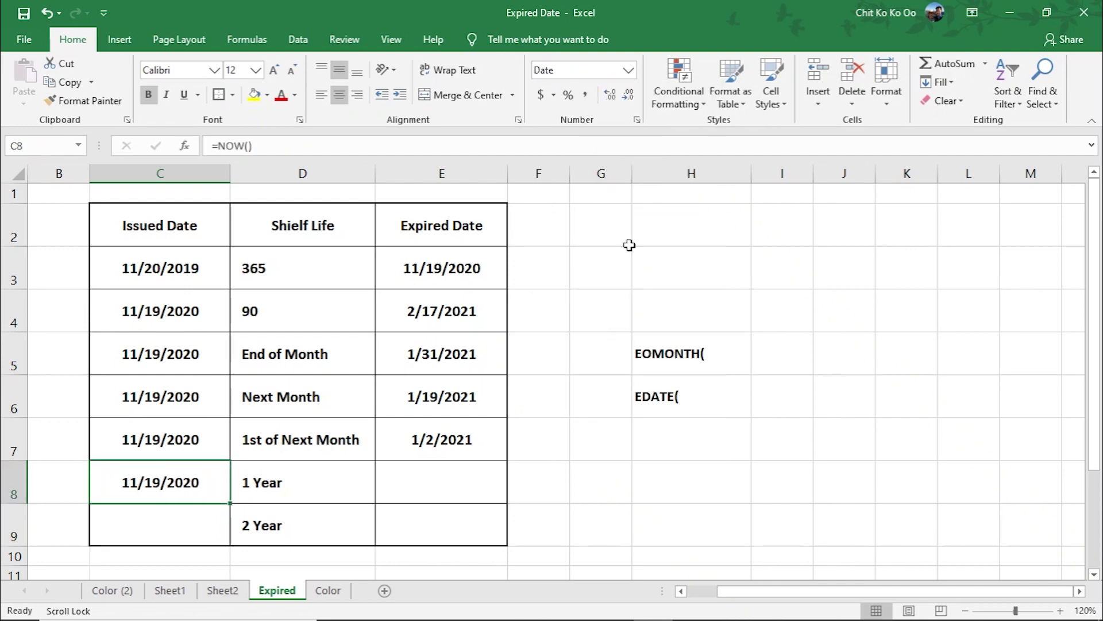
{"action": "left_click", "coordinate": [796, 396]}
{"action": "left_click", "coordinate": [332, 482]}
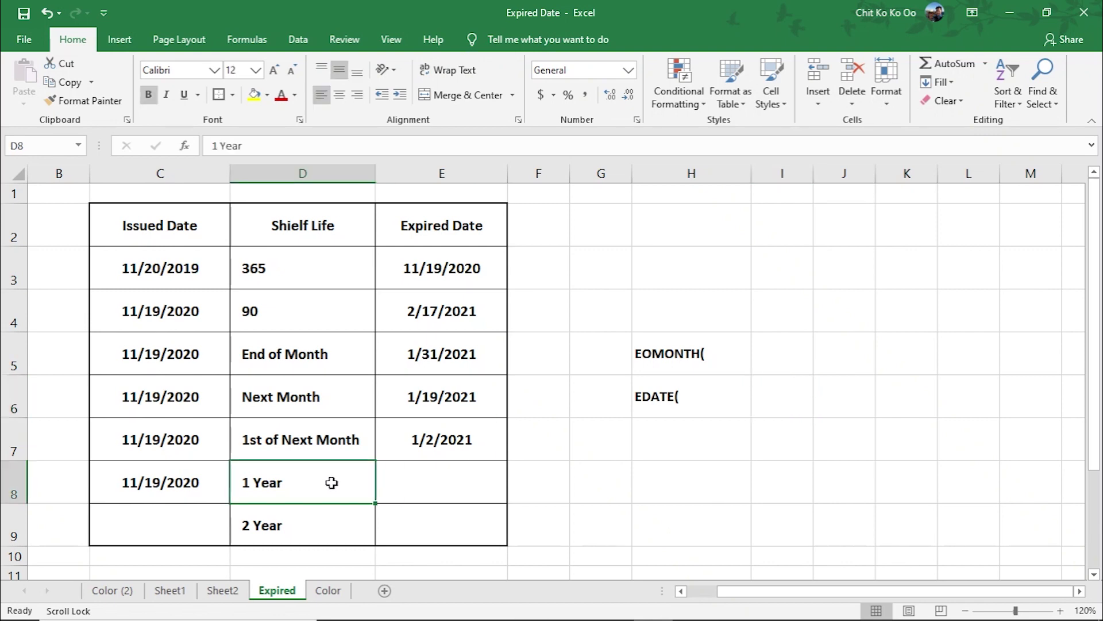
Enter =EDATE(C8,12) in E8 for the one-year expiry
{"action": "left_click", "coordinate": [423, 488]}
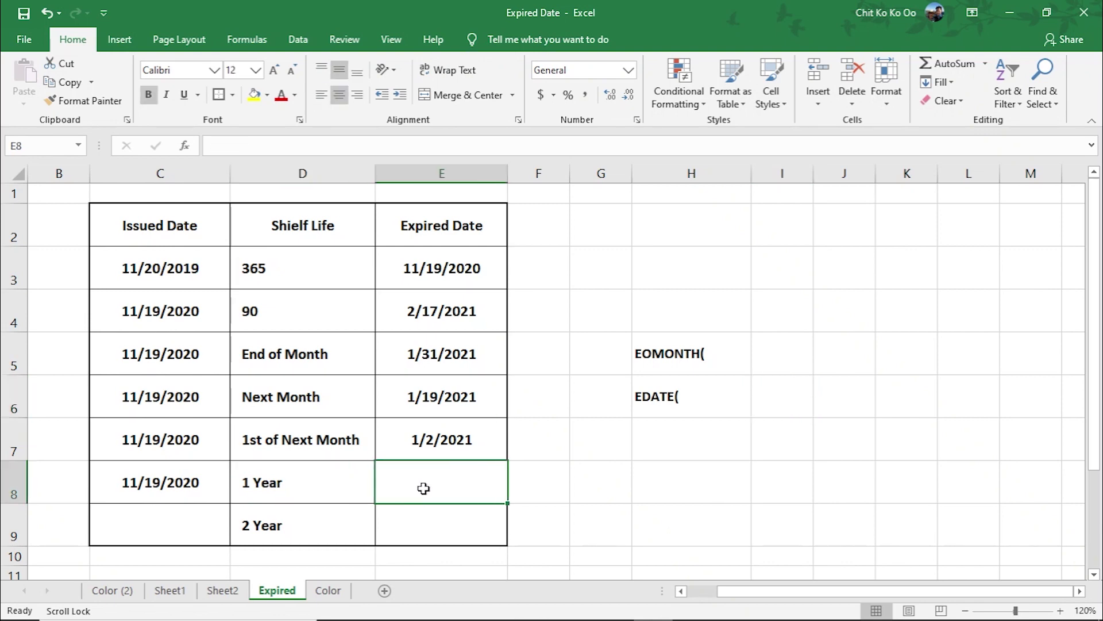
{"action": "type", "text": "=ed"}
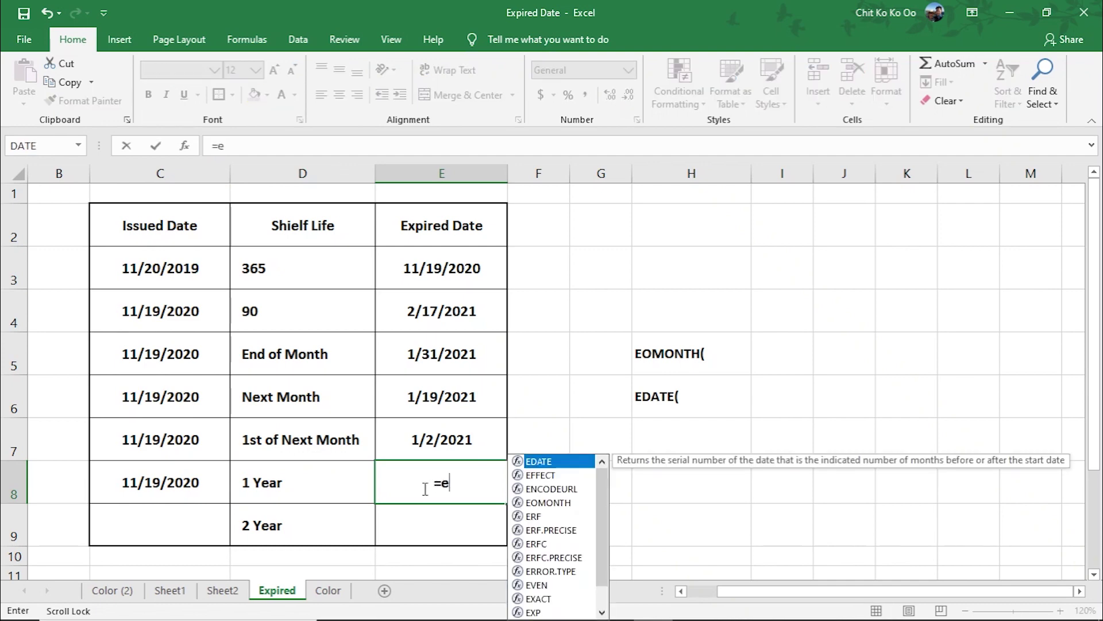
{"action": "key", "text": "Tab"}
{"action": "left_click", "coordinate": [180, 487]}
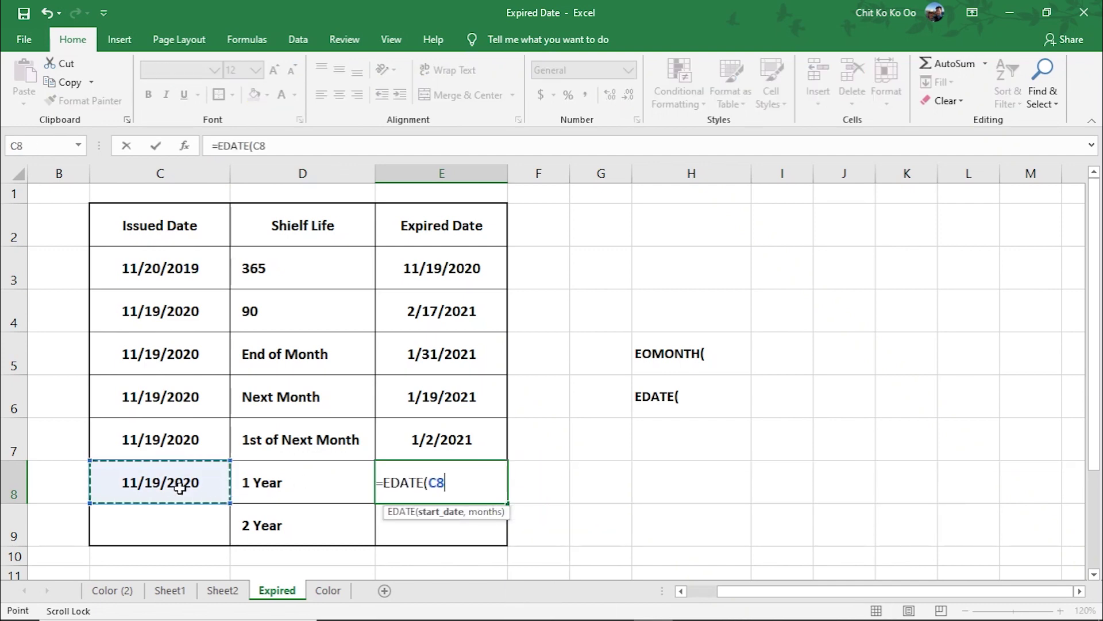
{"action": "type", "text": ","}
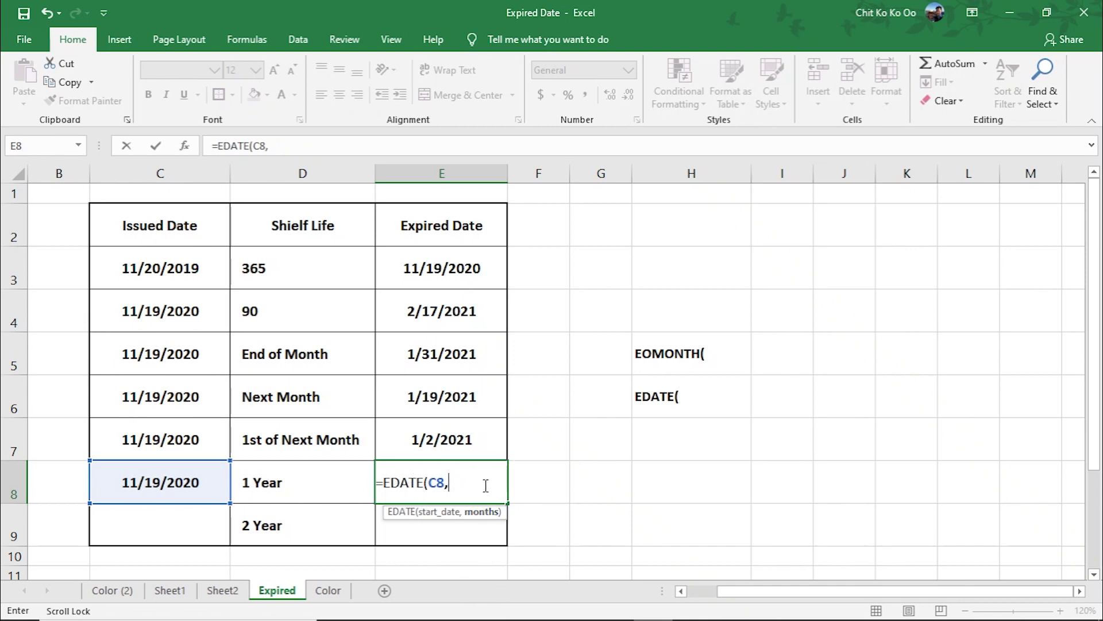
{"action": "type", "text": "12"}
{"action": "type", "text": ")"}
{"action": "key", "text": "Return"}
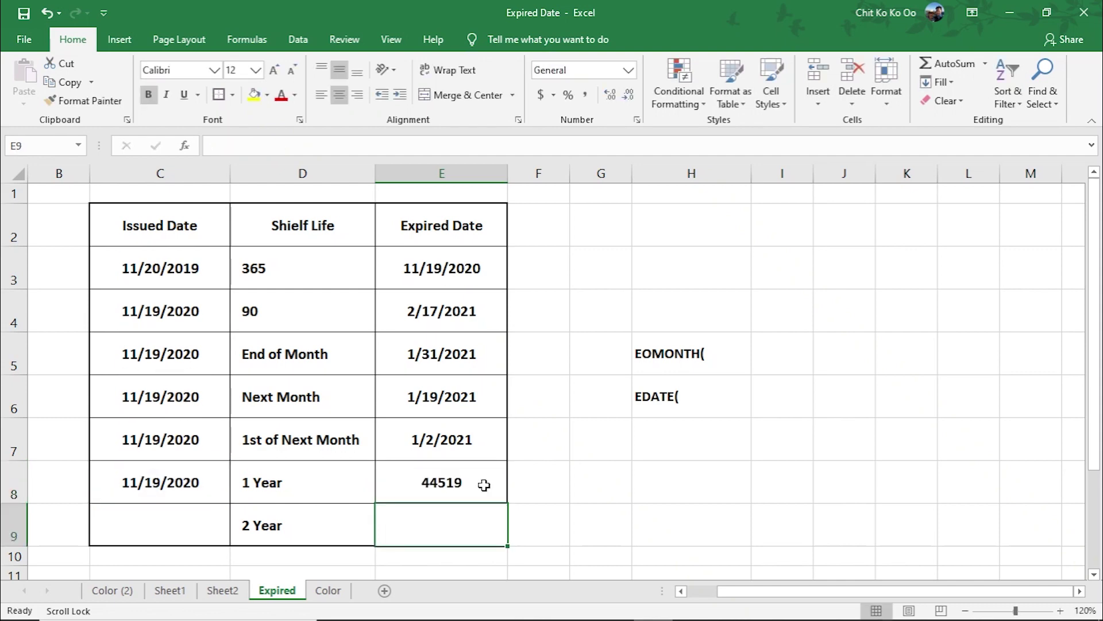
Format E8 as a Short Date so it shows 11/19/2021
{"action": "left_click", "coordinate": [444, 484]}
{"action": "left_click", "coordinate": [629, 71]}
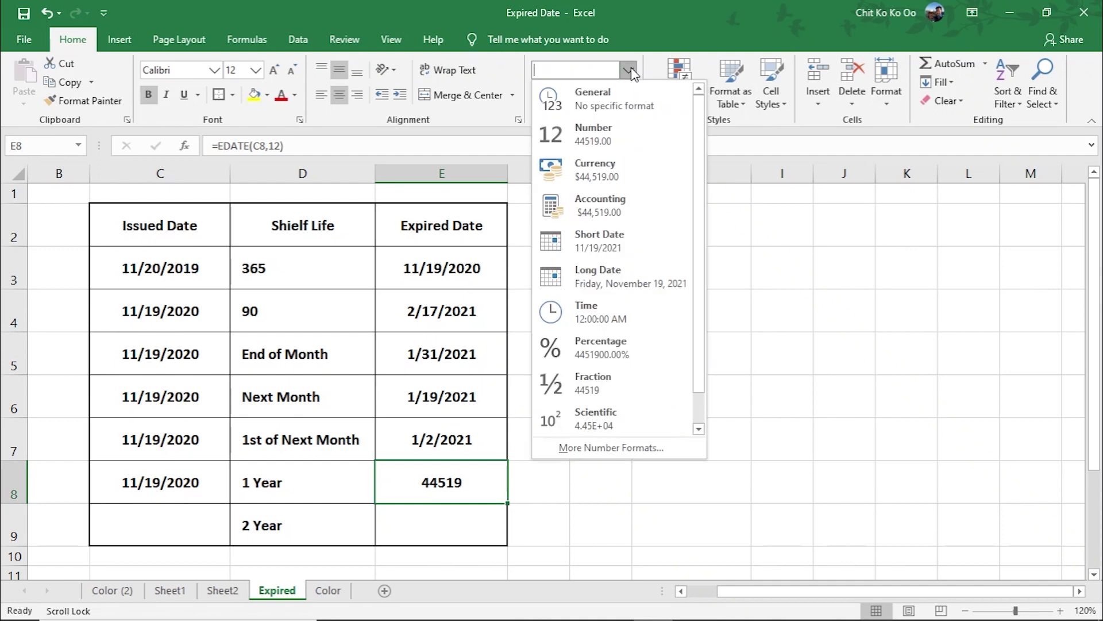
{"action": "left_click", "coordinate": [609, 251]}
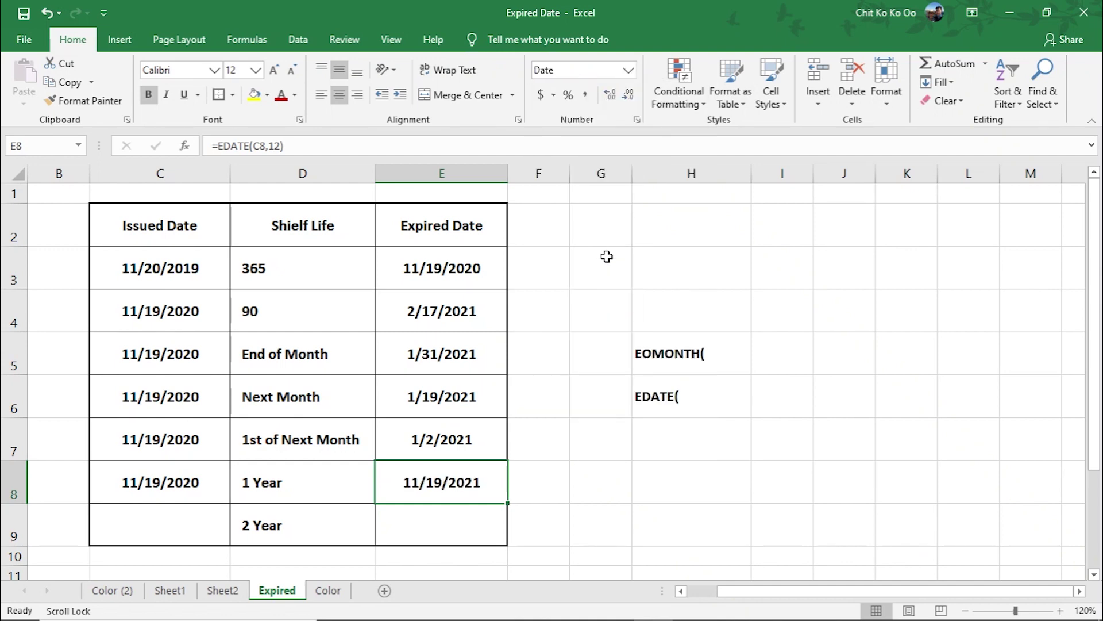
{"action": "left_click", "coordinate": [783, 534]}
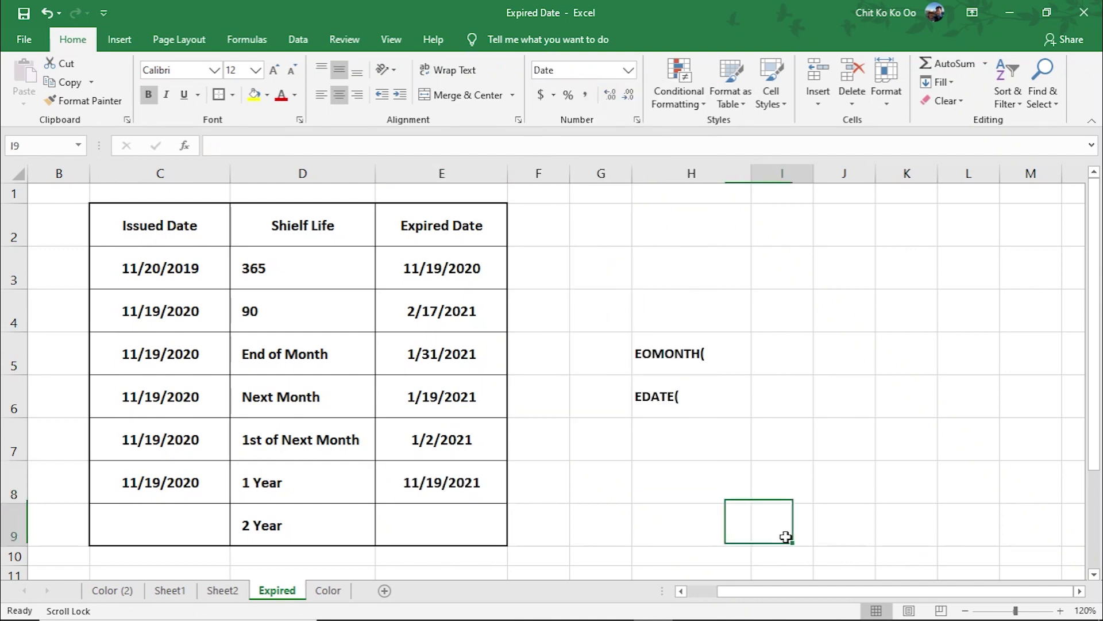
{"action": "left_click", "coordinate": [136, 488]}
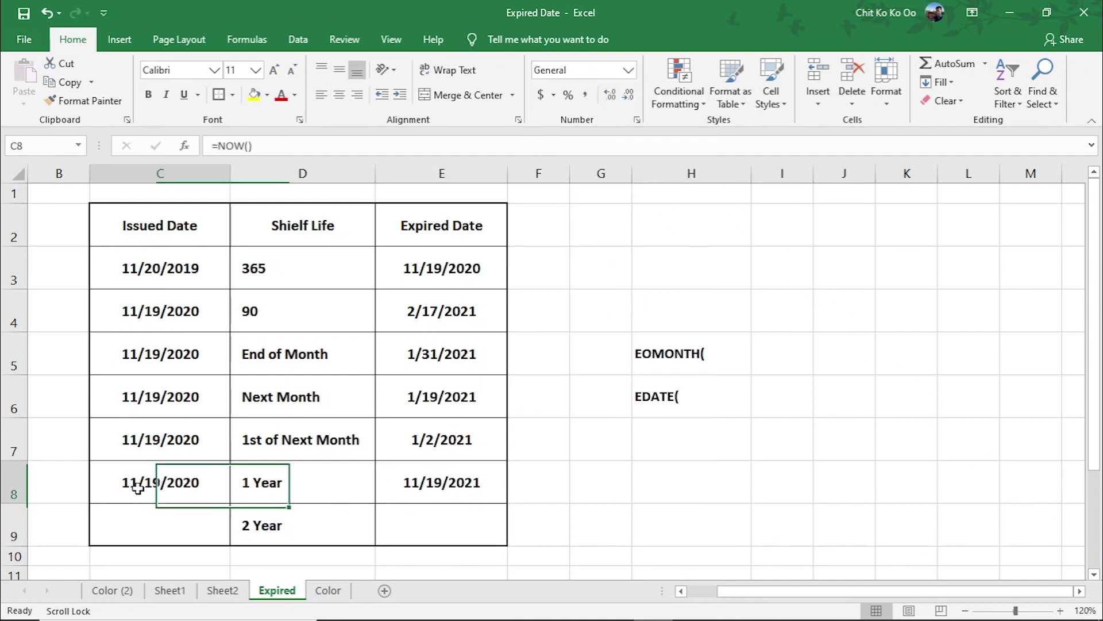
{"action": "left_click", "coordinate": [469, 484]}
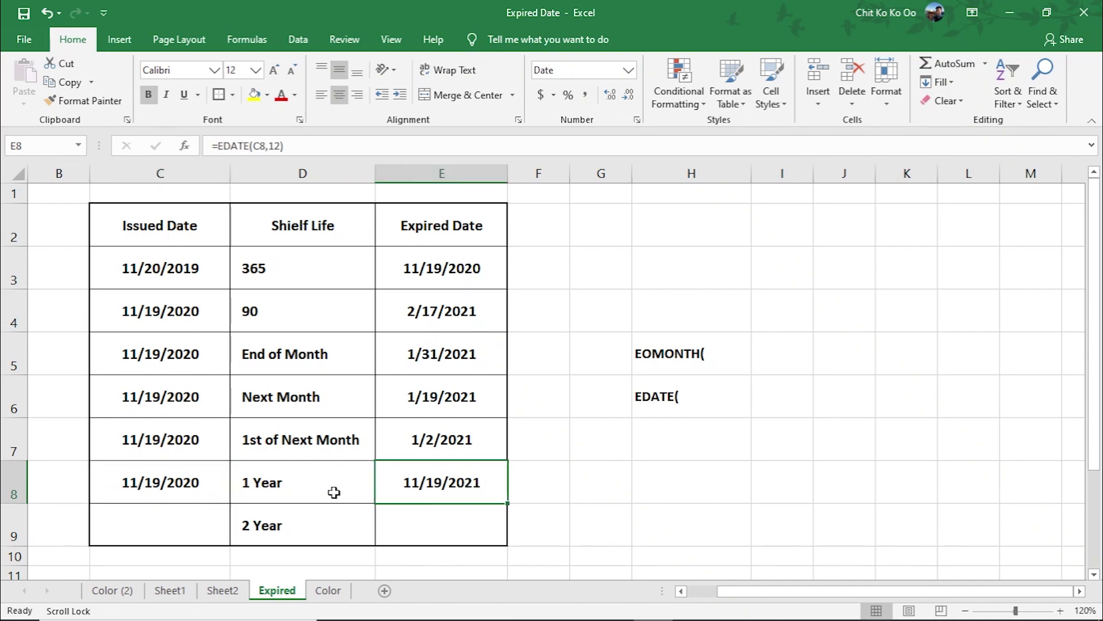
{"action": "left_click", "coordinate": [164, 496]}
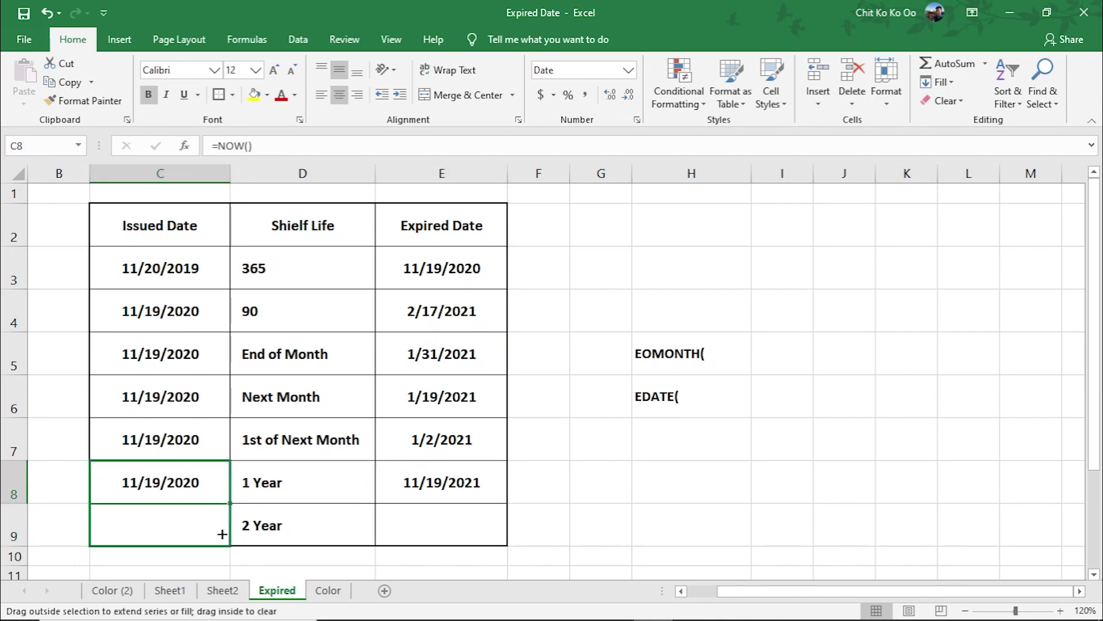
{"action": "left_click_drag", "start_coordinate": [232, 504], "coordinate": [201, 538]}
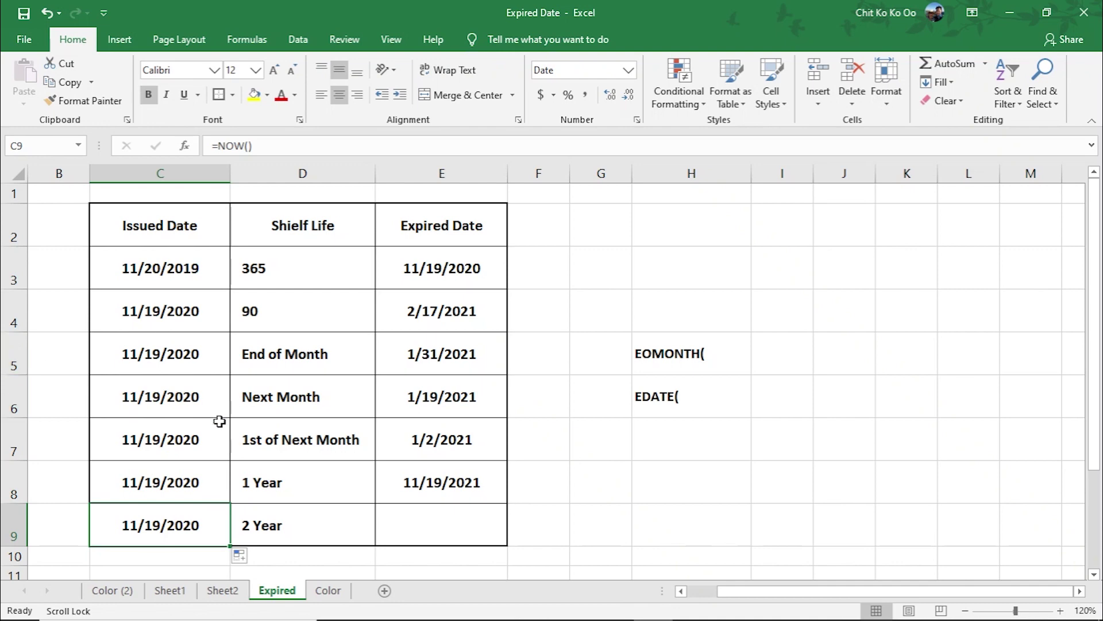
{"action": "left_click", "coordinate": [294, 532]}
{"action": "left_click", "coordinate": [419, 513]}
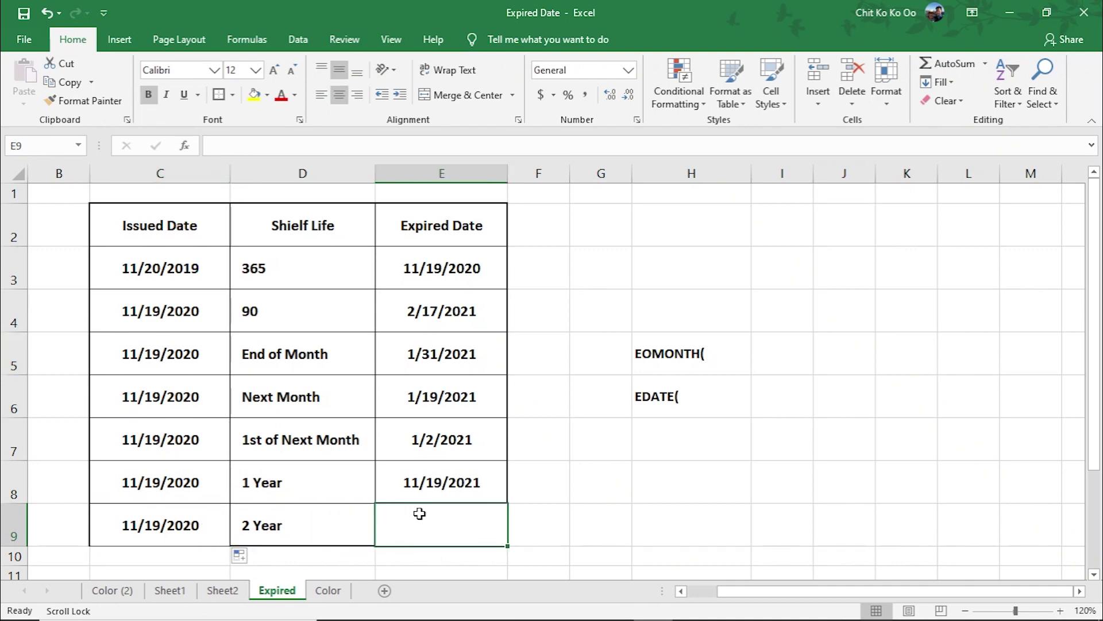
{"action": "type", "text": "=e"}
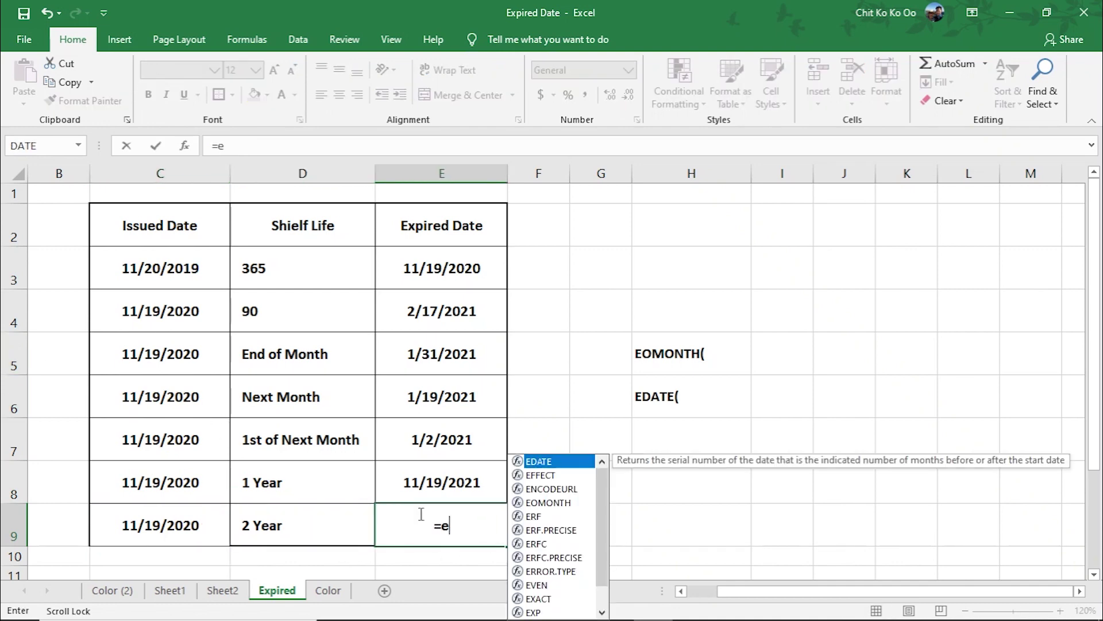
{"action": "type", "text": "d"}
{"action": "key", "text": "Tab"}
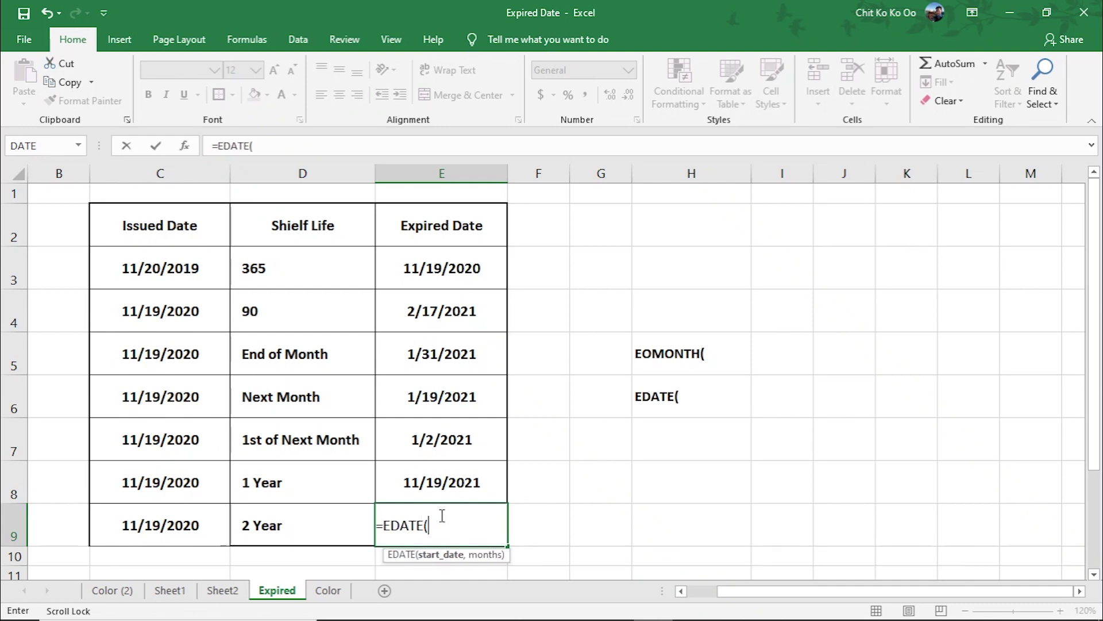
{"action": "left_click", "coordinate": [168, 526]}
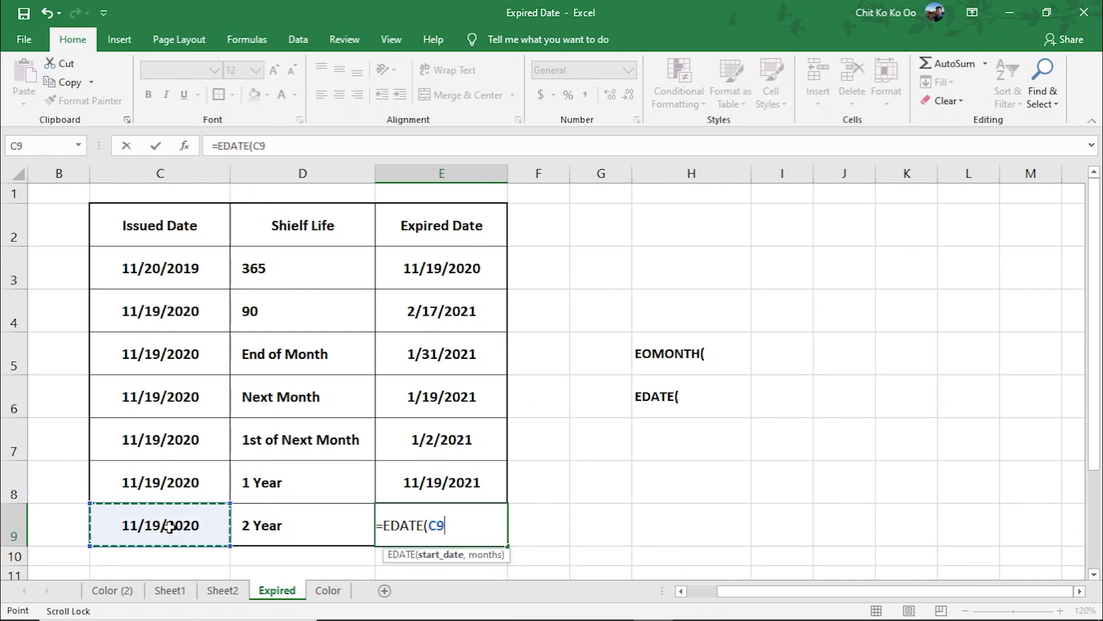
{"action": "type", "text": ","}
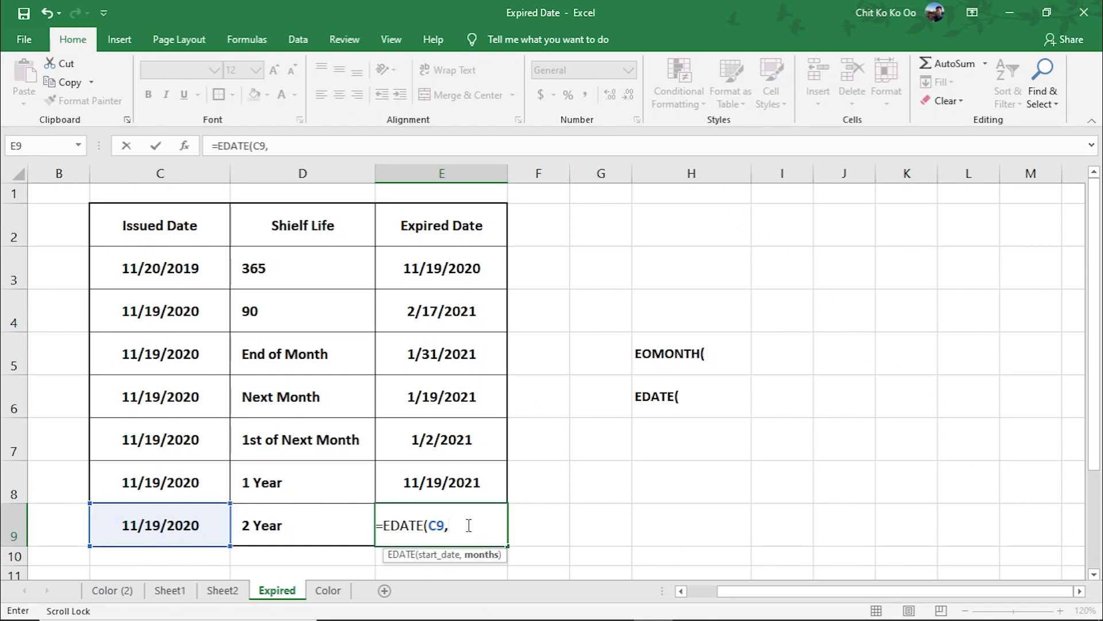
{"action": "type", "text": "24"}
{"action": "type", "text": ")"}
{"action": "key", "text": "Return"}
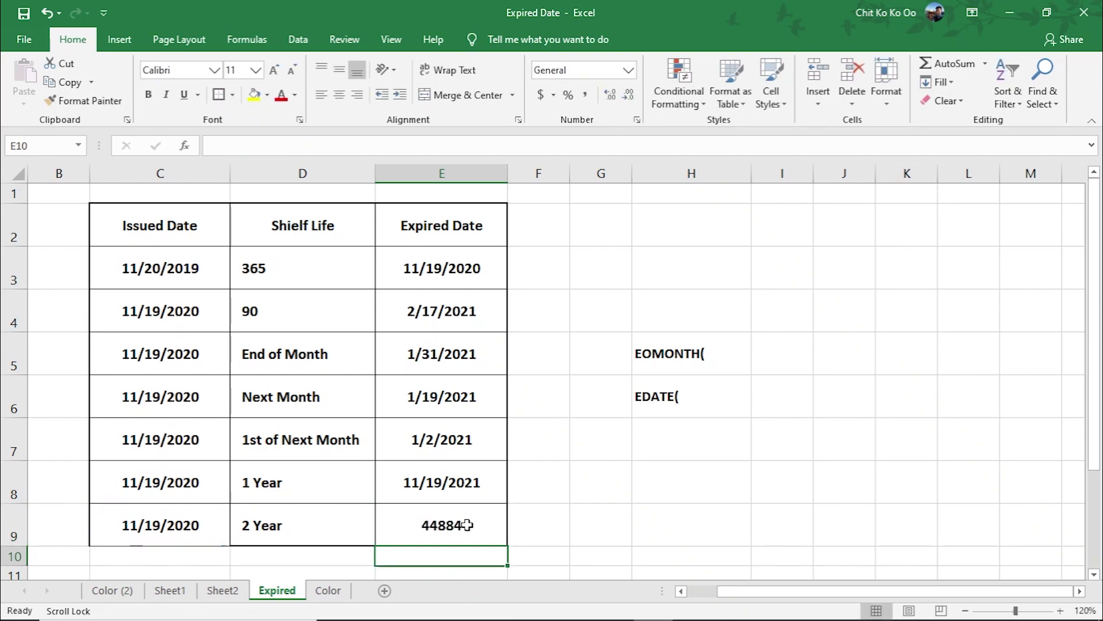
{"action": "left_click", "coordinate": [437, 524]}
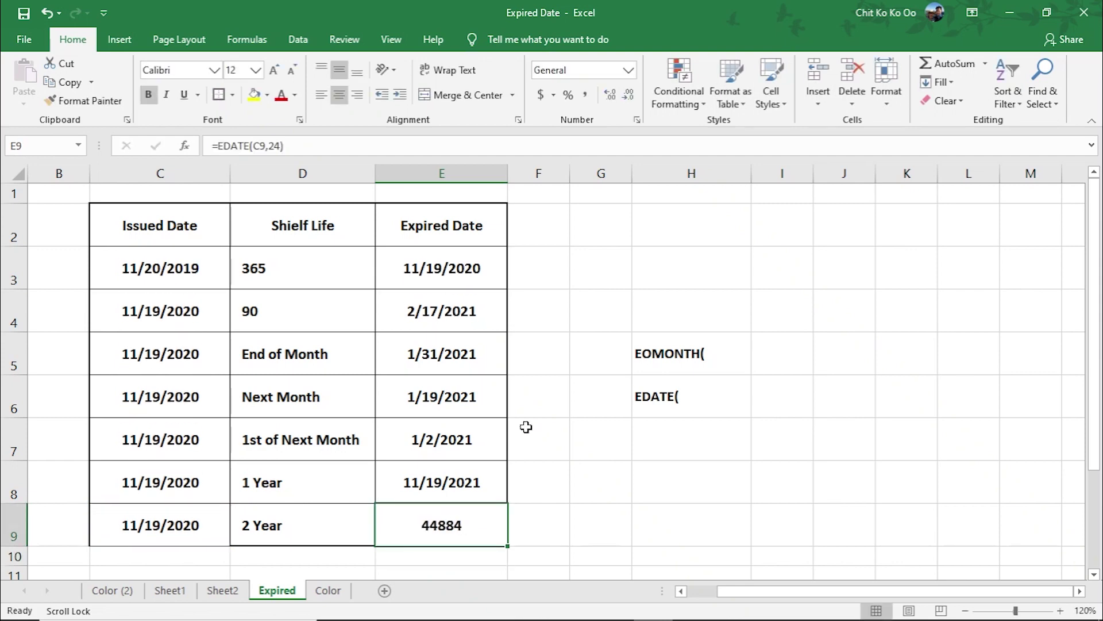
{"action": "left_click", "coordinate": [629, 69]}
{"action": "left_click", "coordinate": [633, 241]}
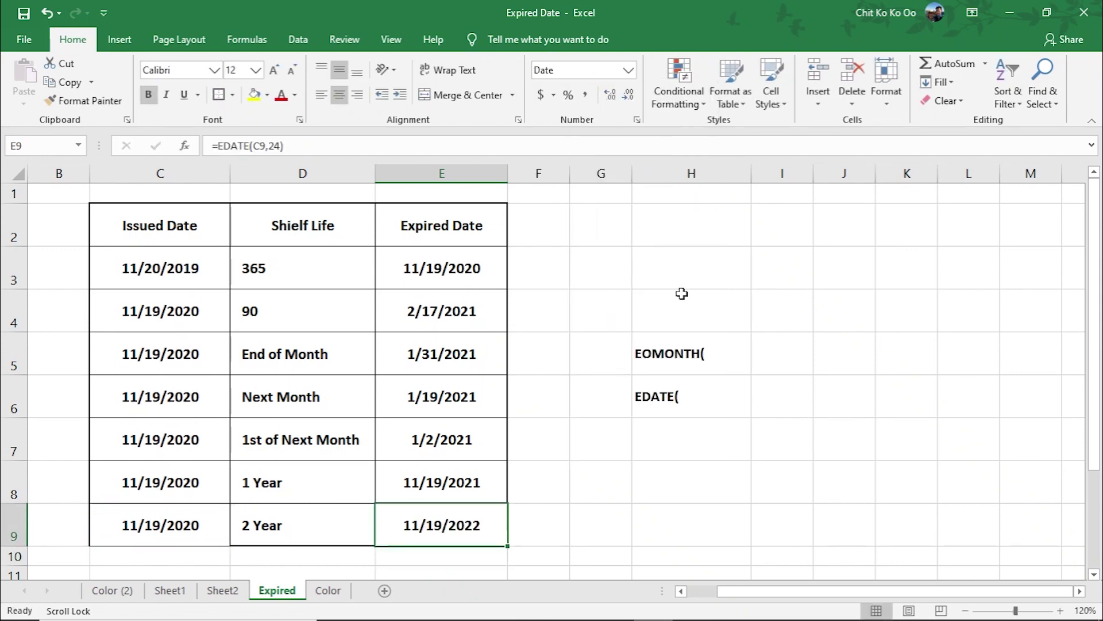
{"action": "left_click", "coordinate": [784, 476]}
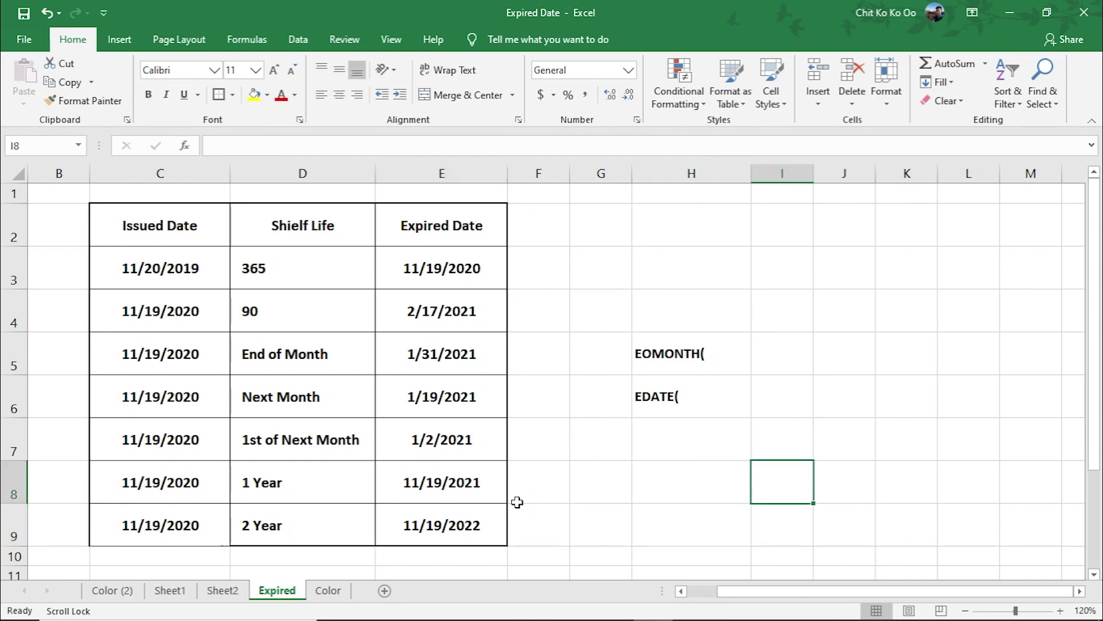
{"action": "left_click", "coordinate": [573, 516]}
{"action": "left_click", "coordinate": [442, 497]}
{"action": "left_click", "coordinate": [435, 301]}
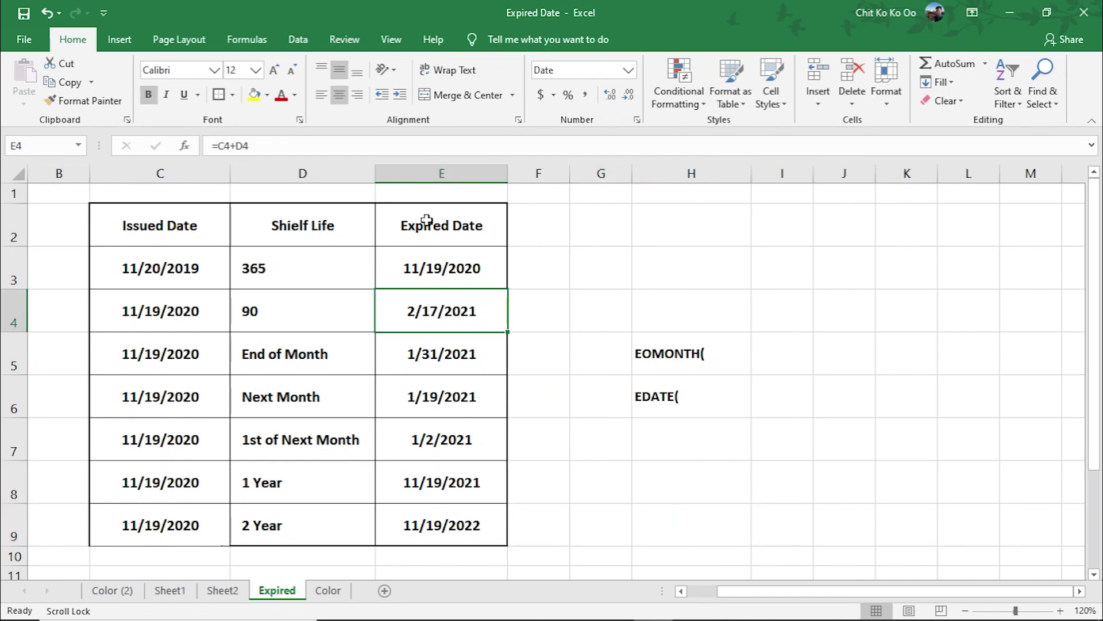
{"action": "left_click", "coordinate": [673, 410]}
{"action": "left_click", "coordinate": [675, 356]}
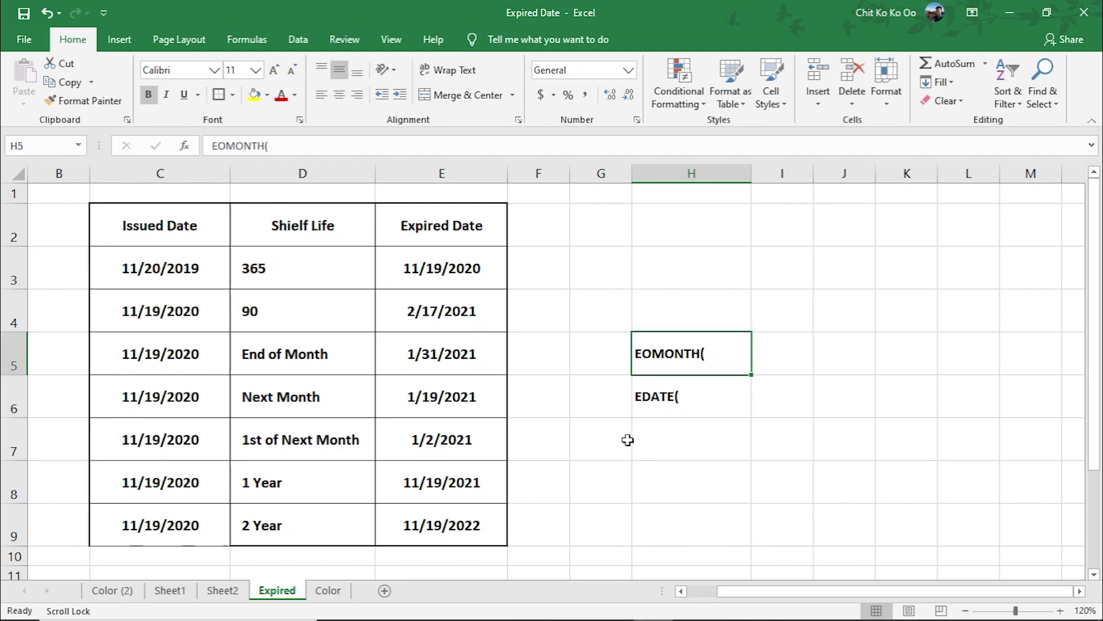
{"action": "scroll", "coordinate": [627, 440], "scroll_direction": "down", "scroll_amount": 1}
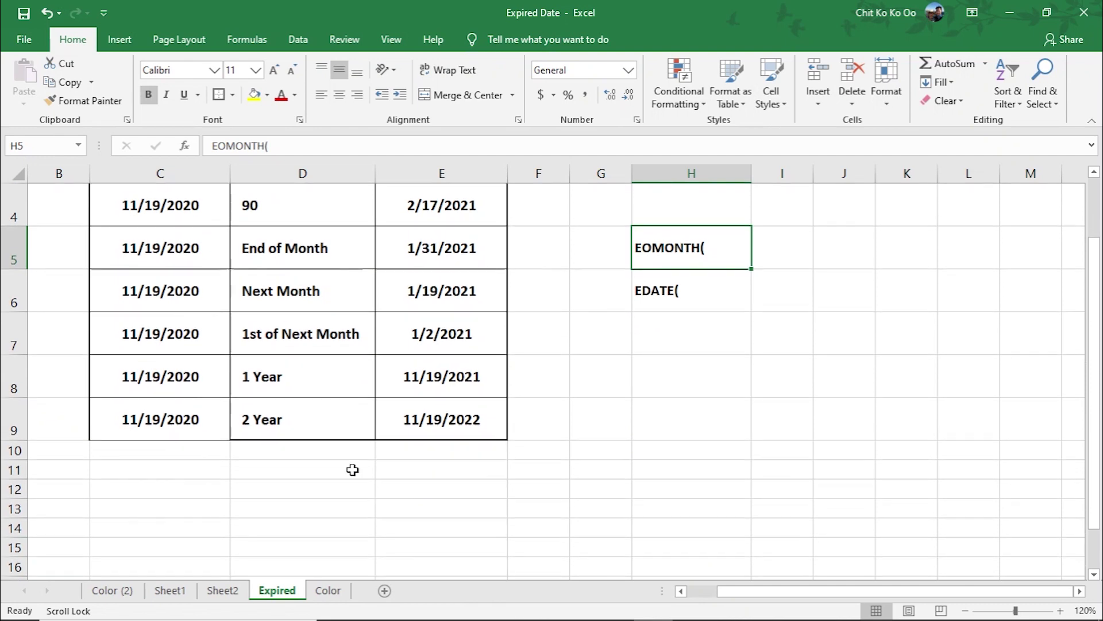
{"action": "left_click", "coordinate": [293, 453]}
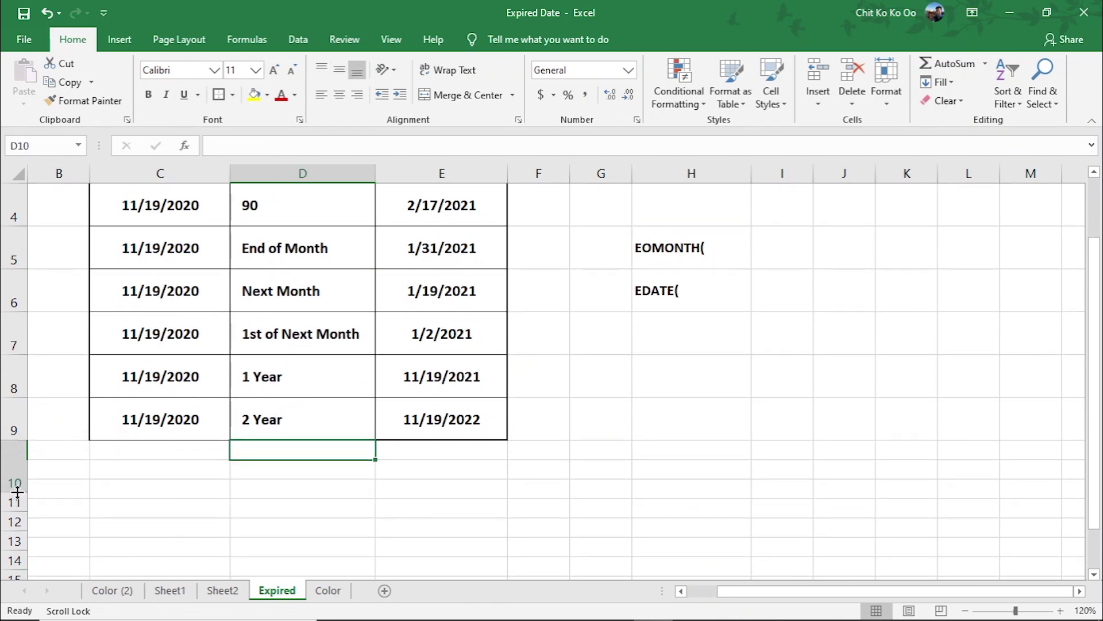
Make row 10 taller and enter '1 Year and 6 Month' in D10 in bold, centred style
{"action": "left_click_drag", "start_coordinate": [19, 460], "coordinate": [19, 492]}
{"action": "type", "text": "1"}
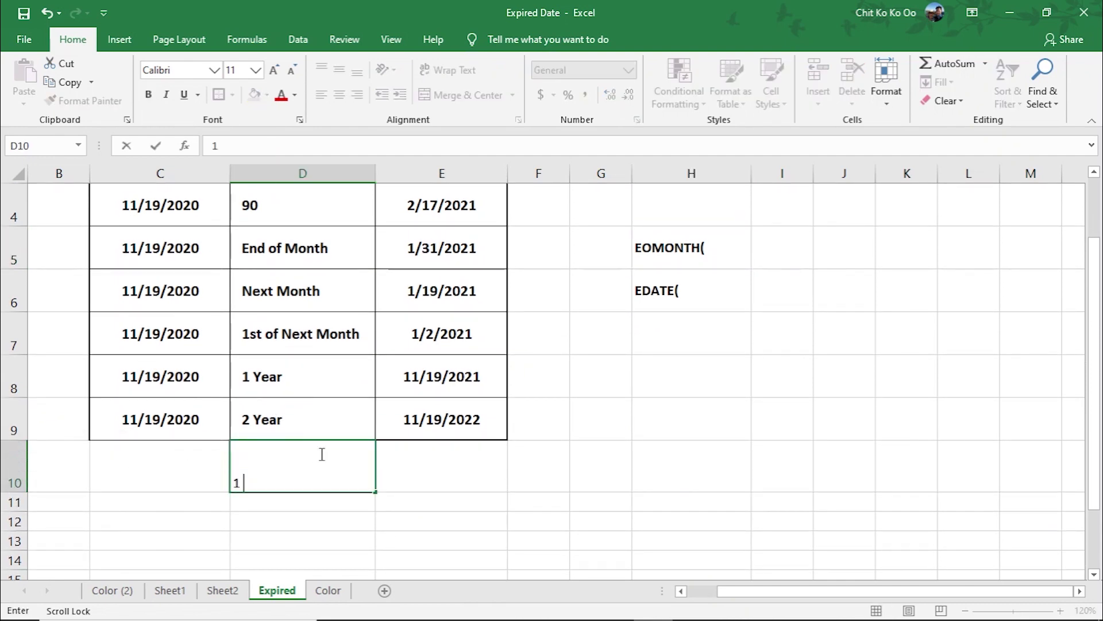
{"action": "type", "text": " Year an"}
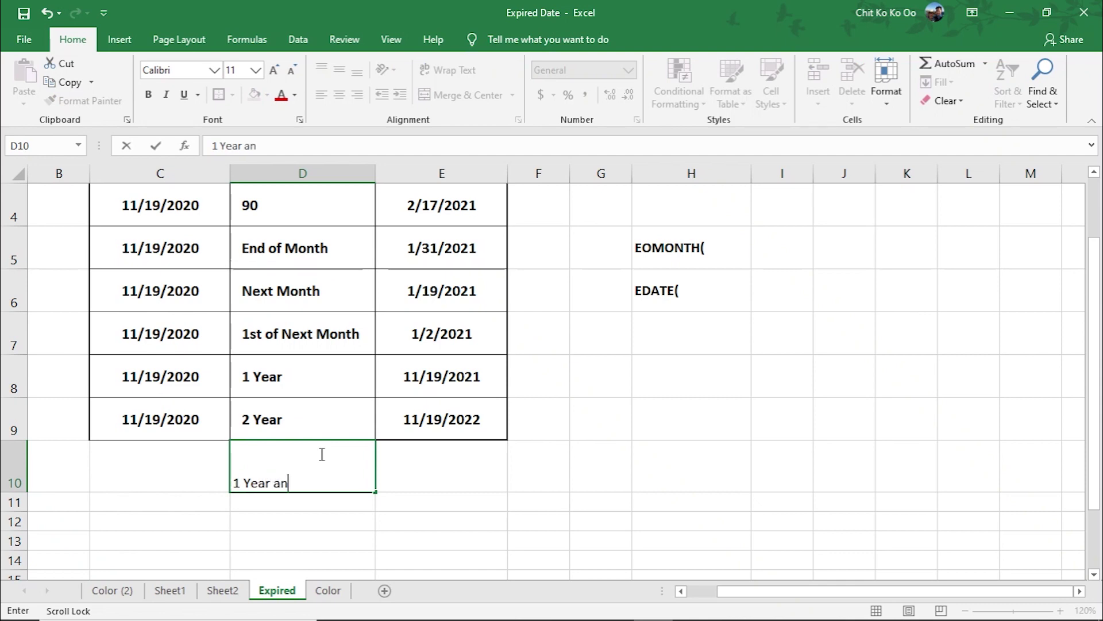
{"action": "type", "text": "d 6 "}
{"action": "type", "text": "Month"}
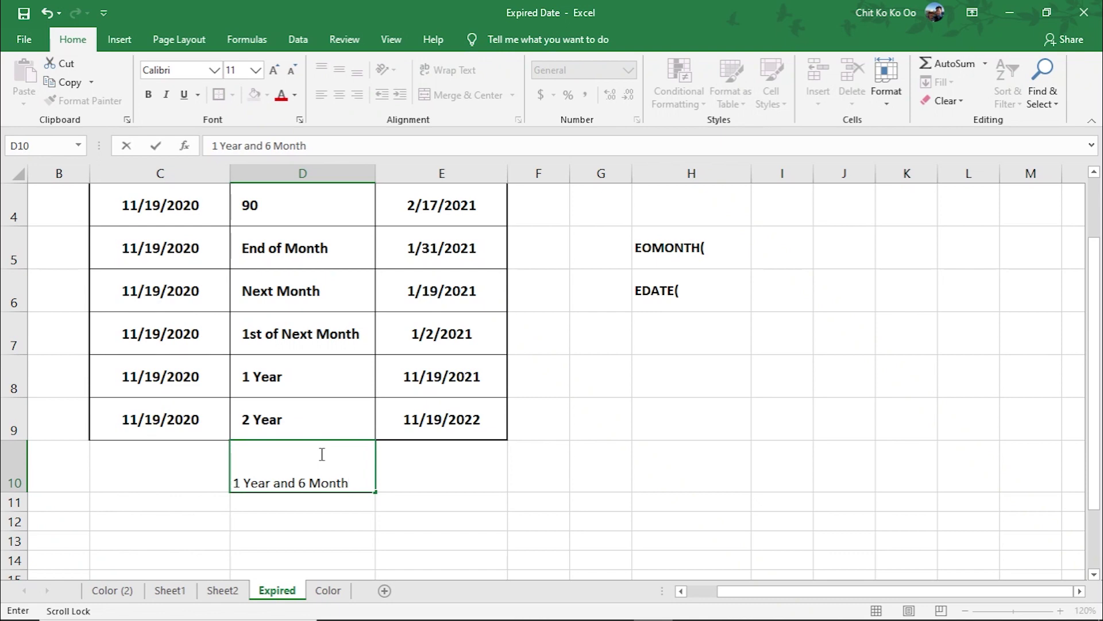
{"action": "left_click", "coordinate": [603, 467]}
{"action": "left_click", "coordinate": [342, 480]}
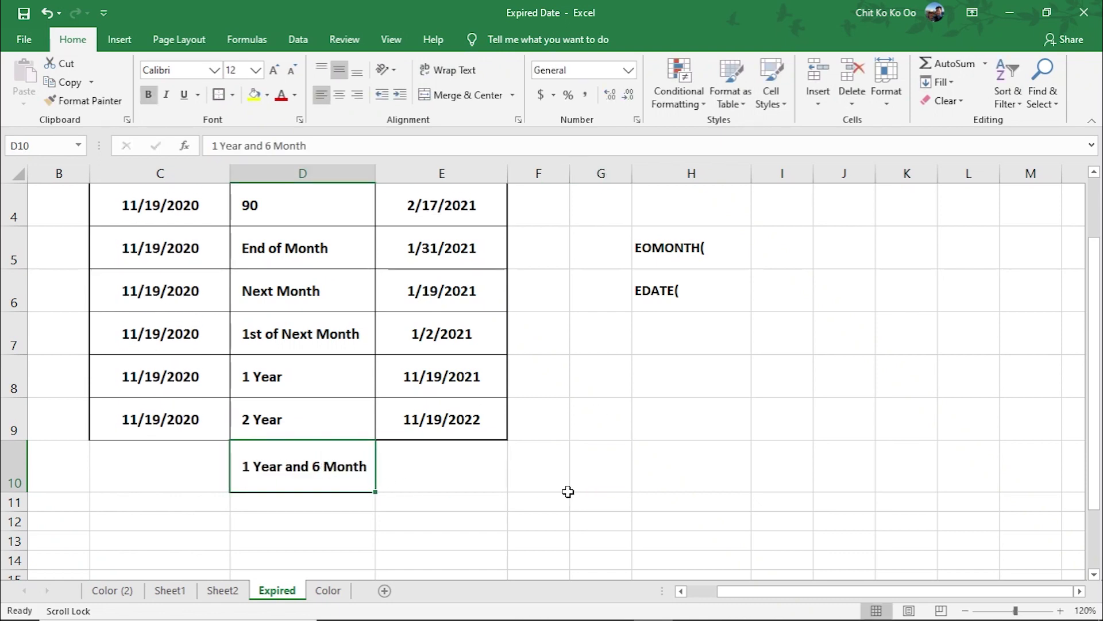
Fill the issue date 11/19/2020 from C9 down into C10
{"action": "left_click", "coordinate": [172, 426]}
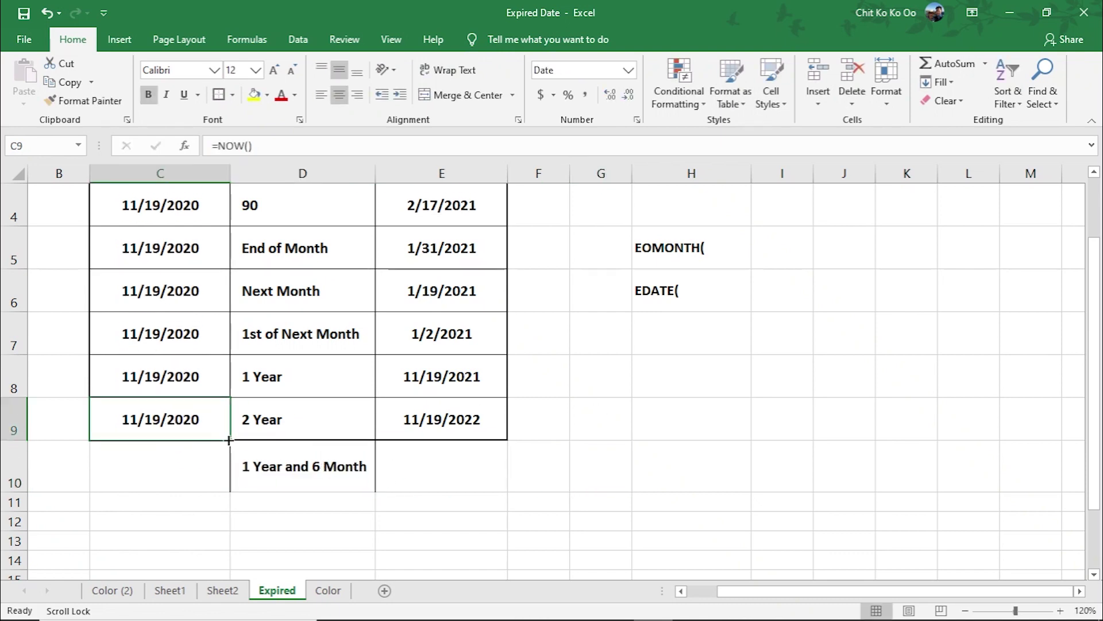
{"action": "left_click_drag", "start_coordinate": [228, 440], "coordinate": [233, 488]}
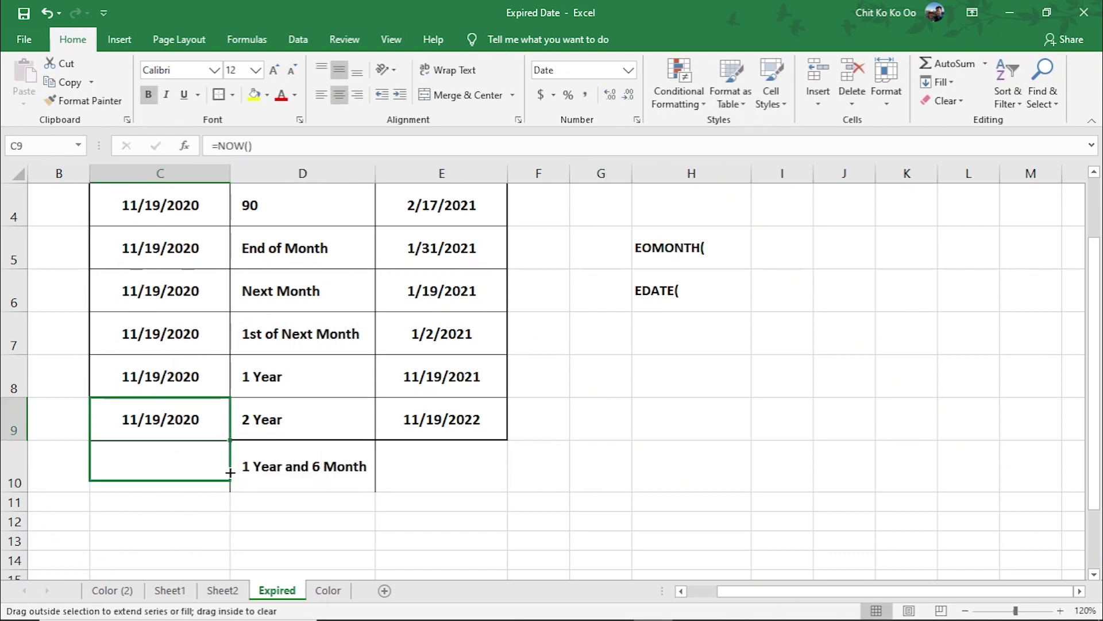
{"action": "left_click", "coordinate": [267, 473]}
{"action": "left_click", "coordinate": [448, 473]}
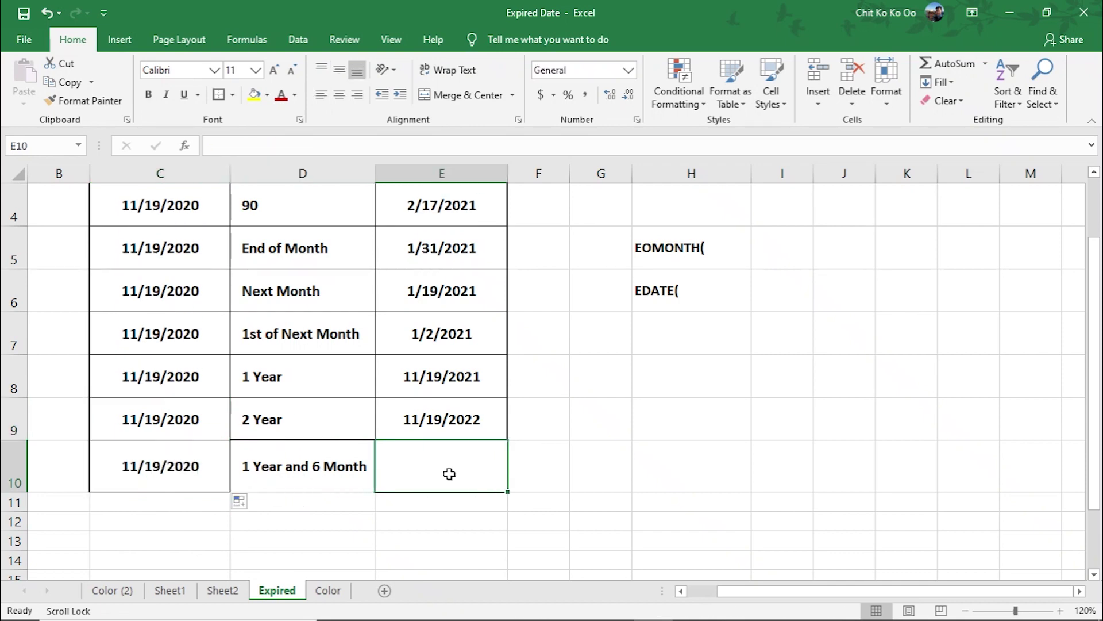
Enter =EDATE(C10,18) in E10 for the 18-month expiry
{"action": "type", "text": "=ed"}
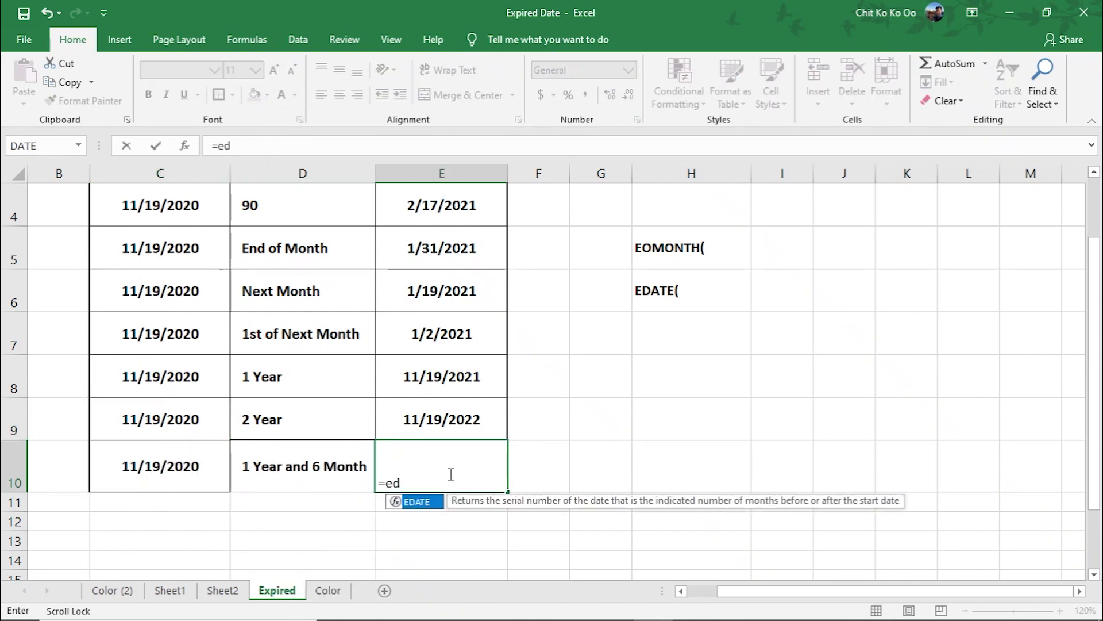
{"action": "key", "text": "Tab"}
{"action": "left_click", "coordinate": [174, 463]}
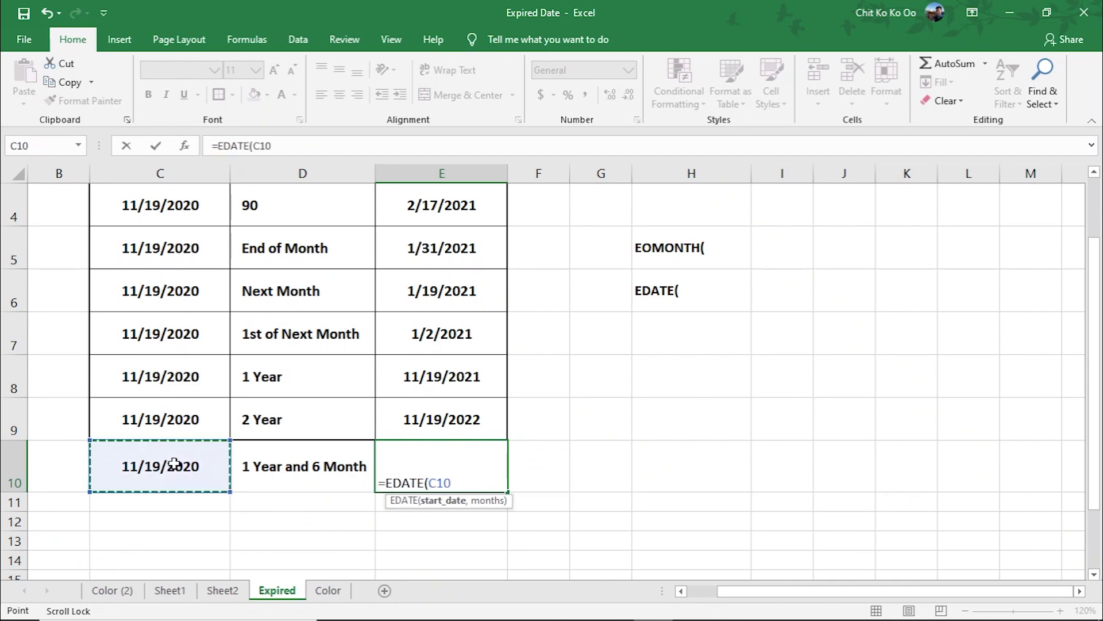
{"action": "type", "text": ","}
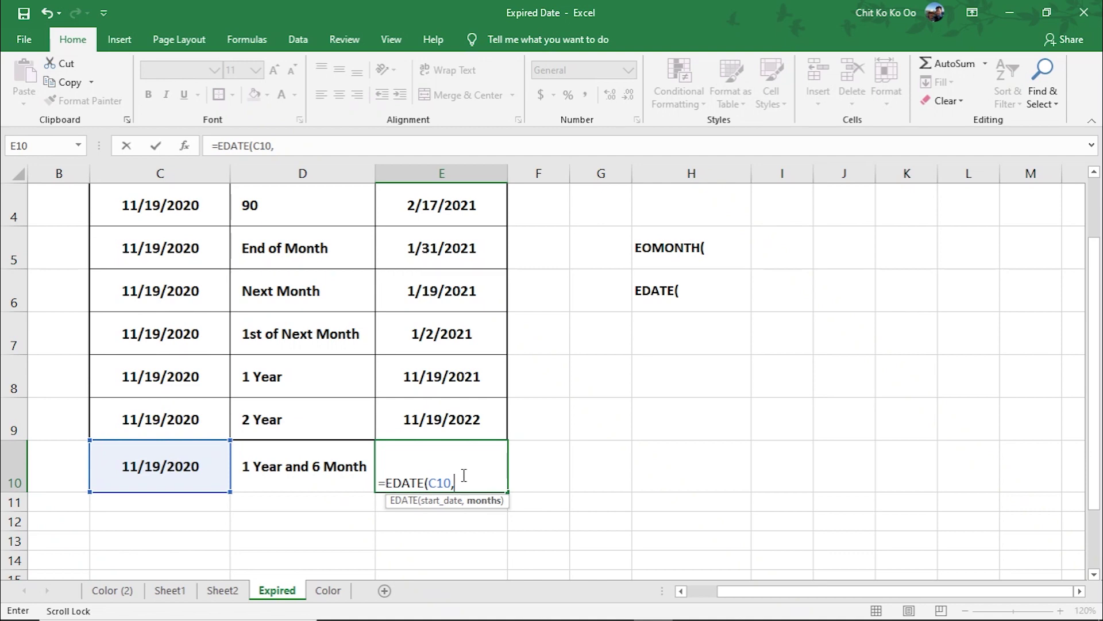
{"action": "type", "text": "18)"}
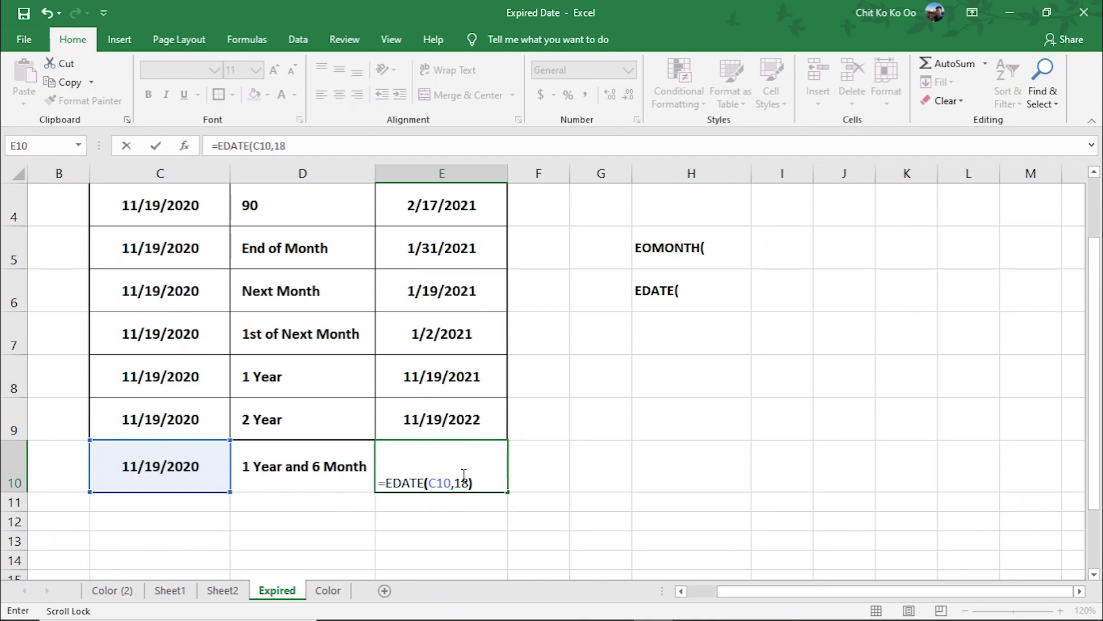
{"action": "key", "text": "Return"}
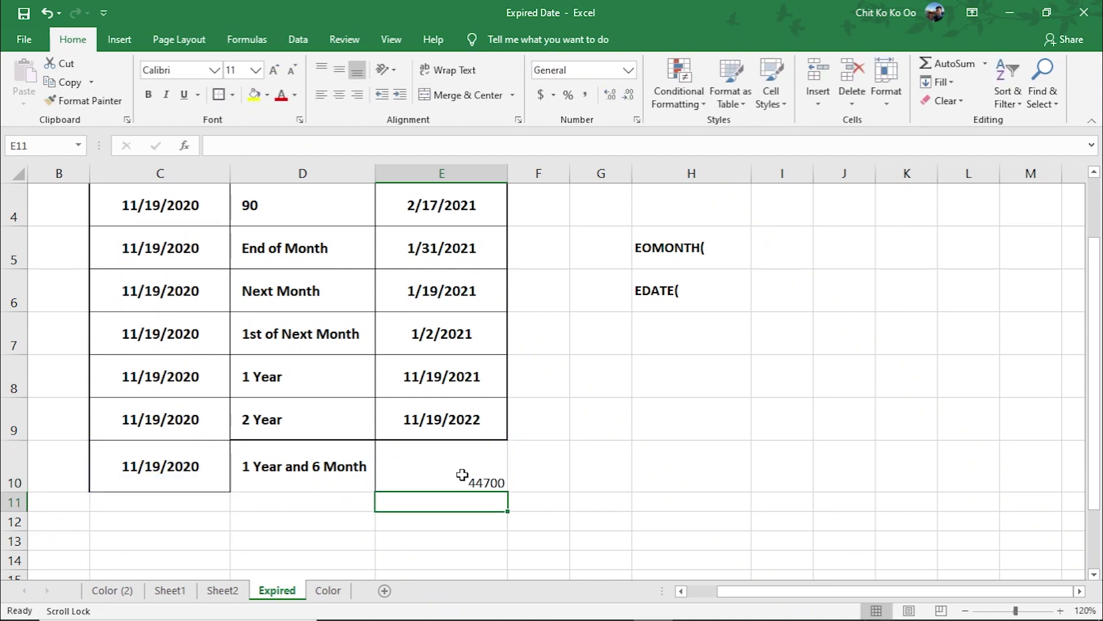
Format E10 as a Short Date so it shows 5/19/2022
{"action": "left_click", "coordinate": [462, 474]}
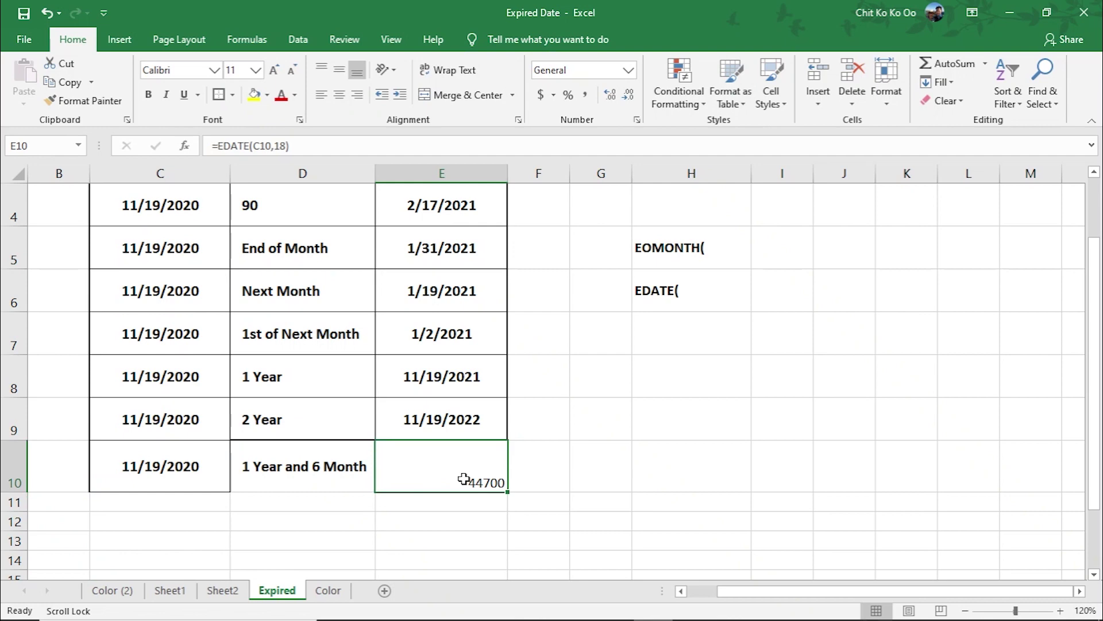
{"action": "left_click", "coordinate": [631, 69]}
{"action": "left_click", "coordinate": [635, 238]}
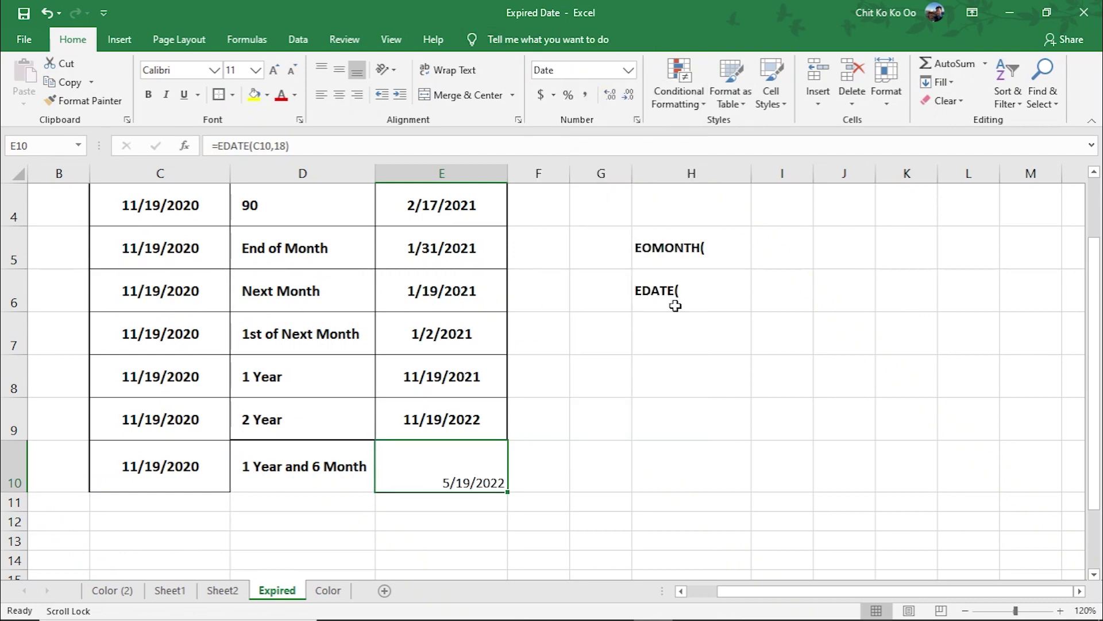
{"action": "left_click", "coordinate": [765, 471]}
{"action": "left_click", "coordinate": [416, 468]}
Copy row 9's formatting onto C10:E10 with the Format Painter
{"action": "left_click_drag", "start_coordinate": [123, 458], "coordinate": [447, 454]}
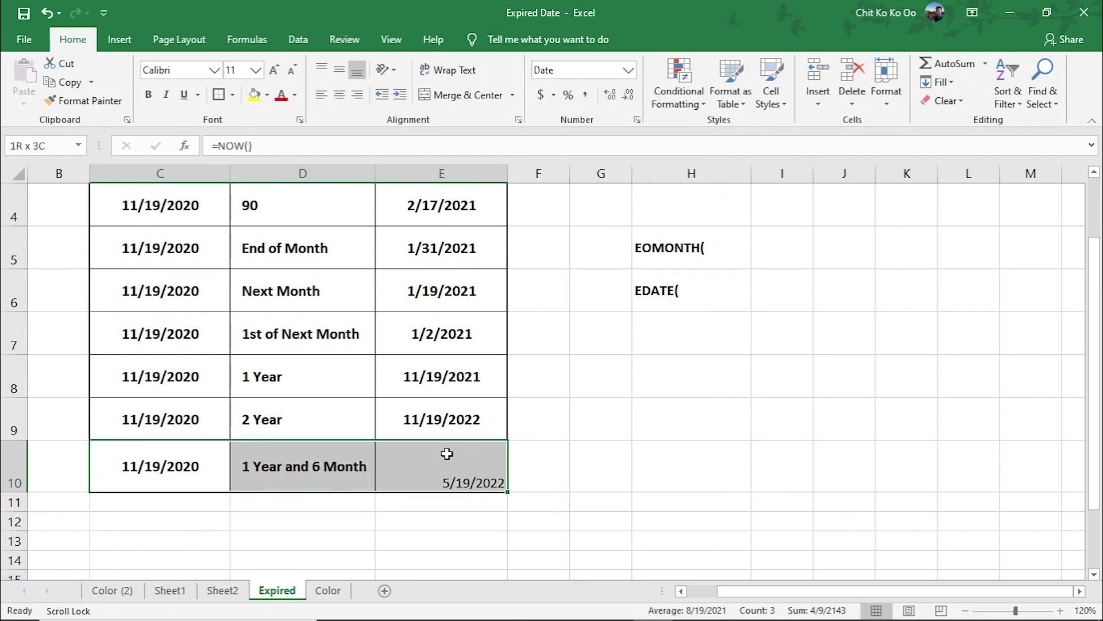
{"action": "left_click_drag", "start_coordinate": [153, 419], "coordinate": [448, 419]}
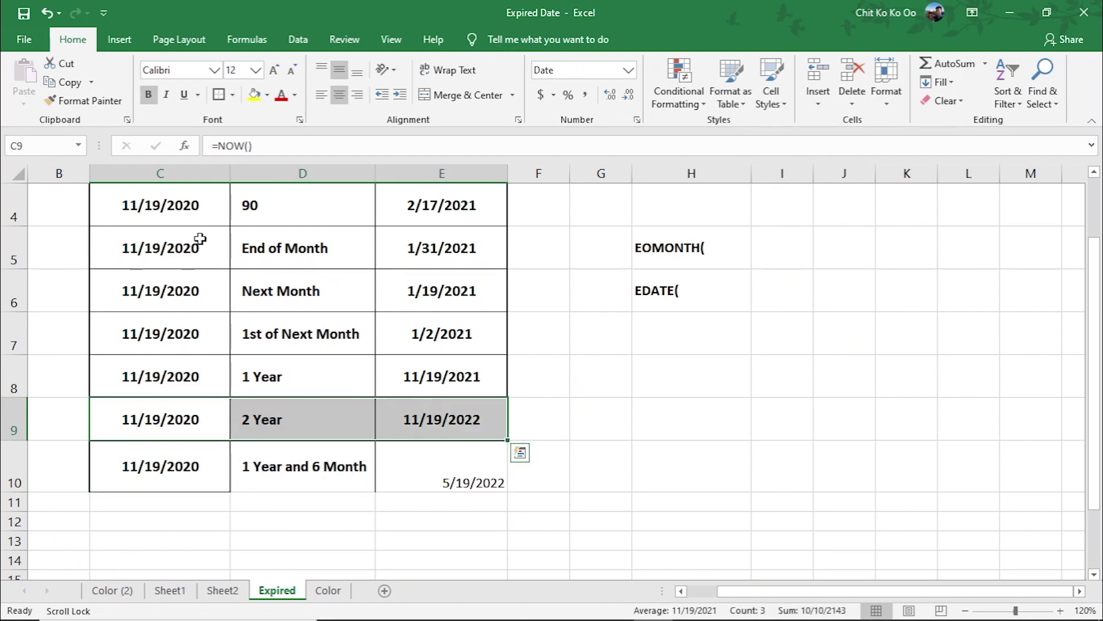
{"action": "left_click", "coordinate": [90, 103]}
{"action": "left_click_drag", "start_coordinate": [155, 468], "coordinate": [437, 465]}
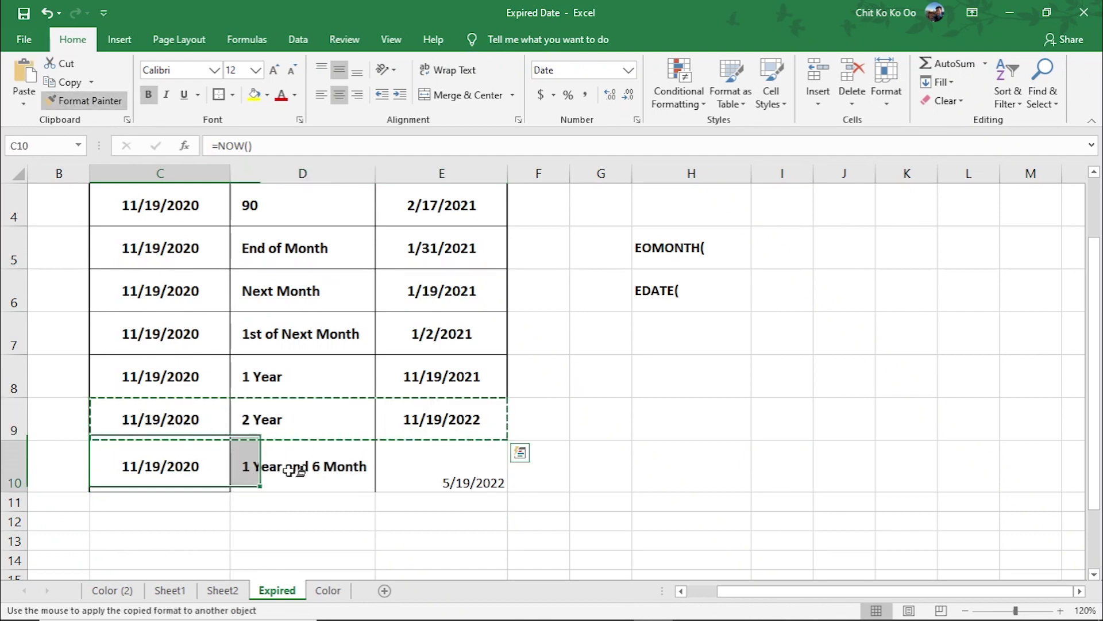
{"action": "left_click", "coordinate": [842, 443]}
Review the EDATE formulas in E10 and E9 and the EDATE( and EOMONTH( notes
{"action": "left_click", "coordinate": [135, 453]}
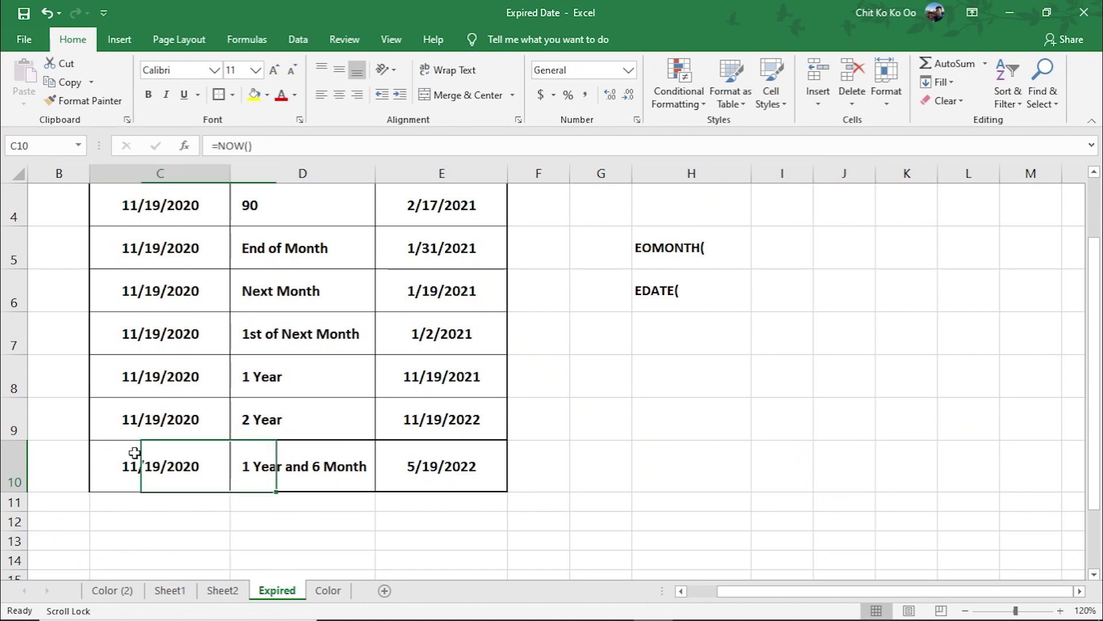
{"action": "left_click", "coordinate": [409, 472]}
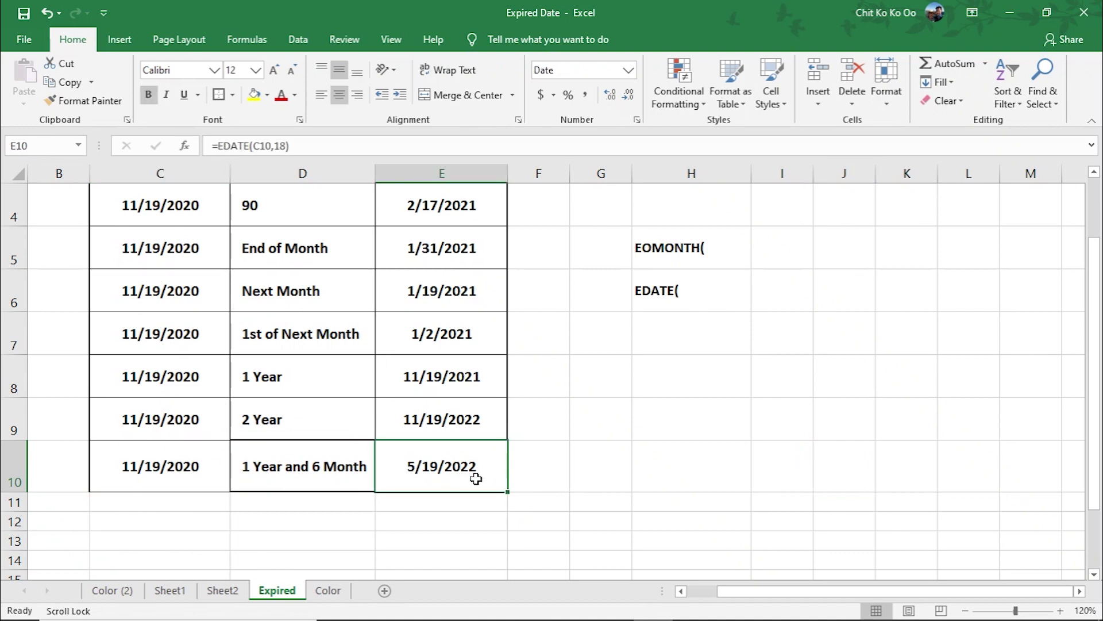
{"action": "scroll", "coordinate": [476, 479], "scroll_direction": "up", "scroll_amount": 1}
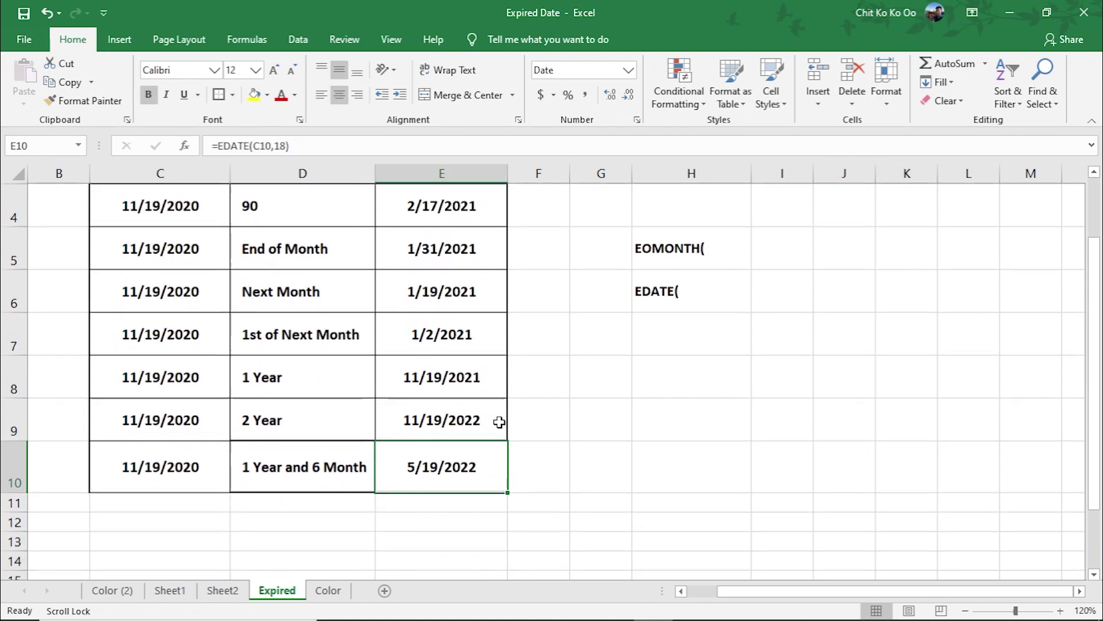
{"action": "scroll", "coordinate": [498, 423], "scroll_direction": "down", "scroll_amount": 1}
{"action": "left_click", "coordinate": [289, 425]}
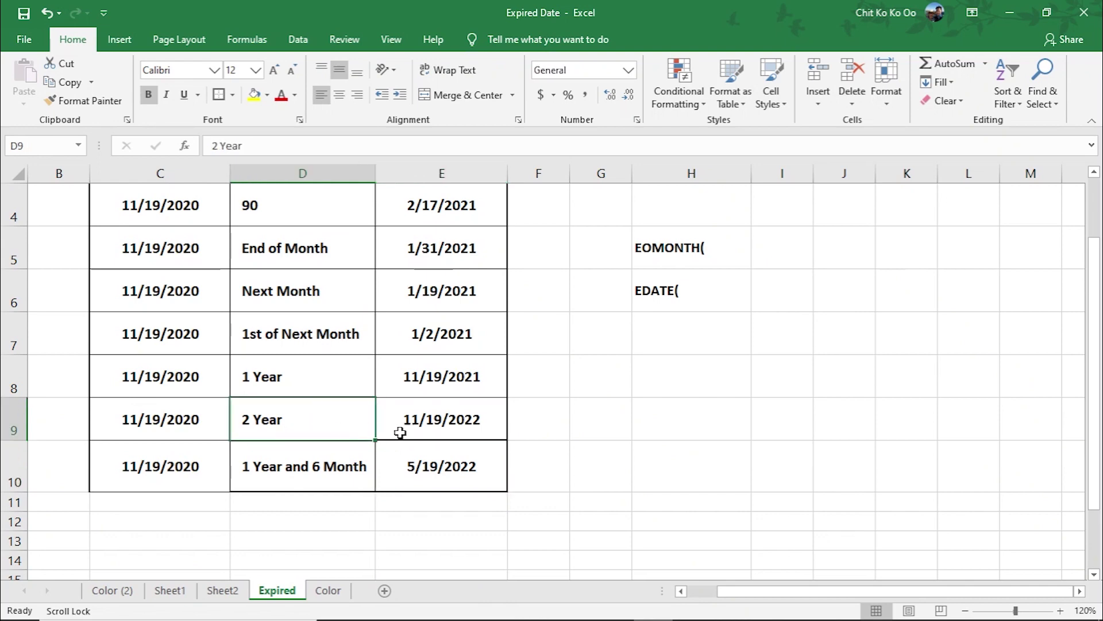
{"action": "left_click", "coordinate": [446, 419]}
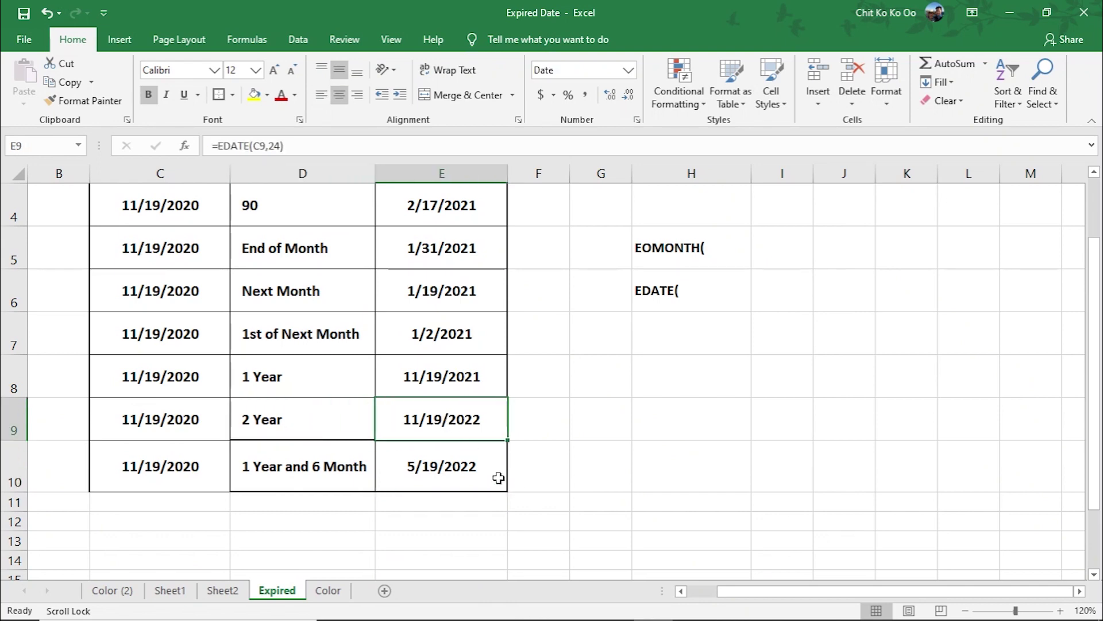
{"action": "scroll", "coordinate": [498, 478], "scroll_direction": "up", "scroll_amount": 1}
{"action": "left_click", "coordinate": [656, 400]}
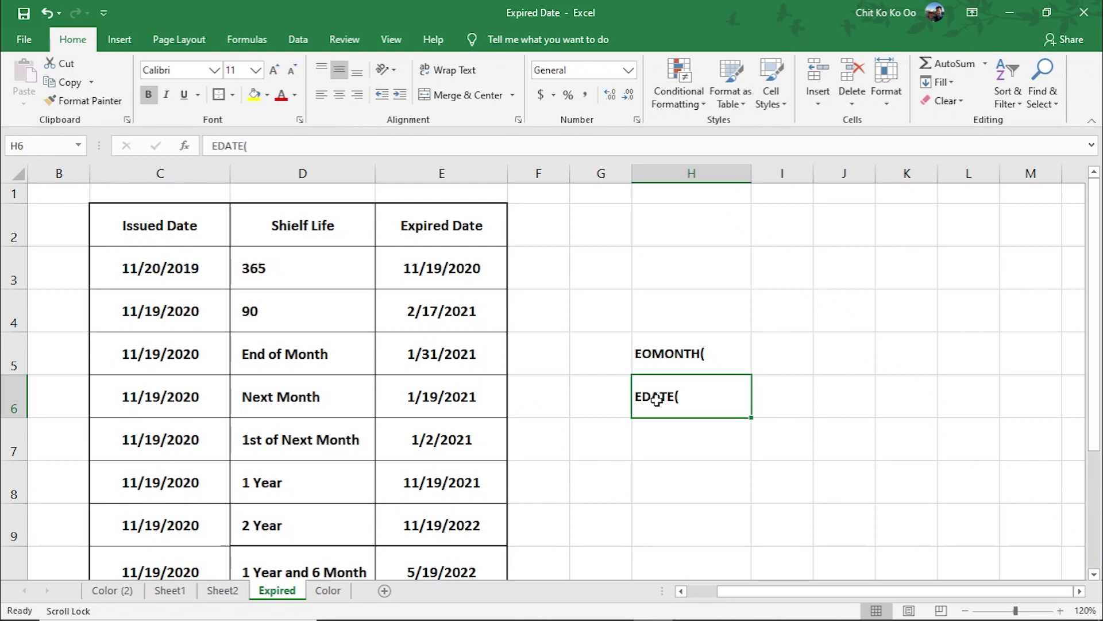
{"action": "left_click", "coordinate": [279, 274]}
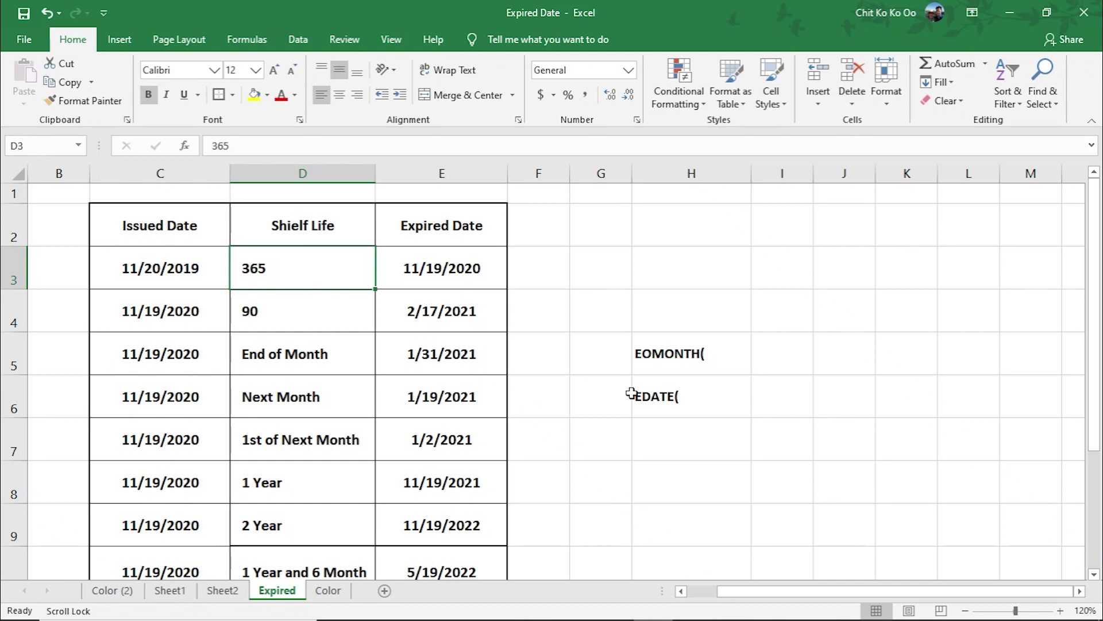
{"action": "left_click", "coordinate": [692, 365]}
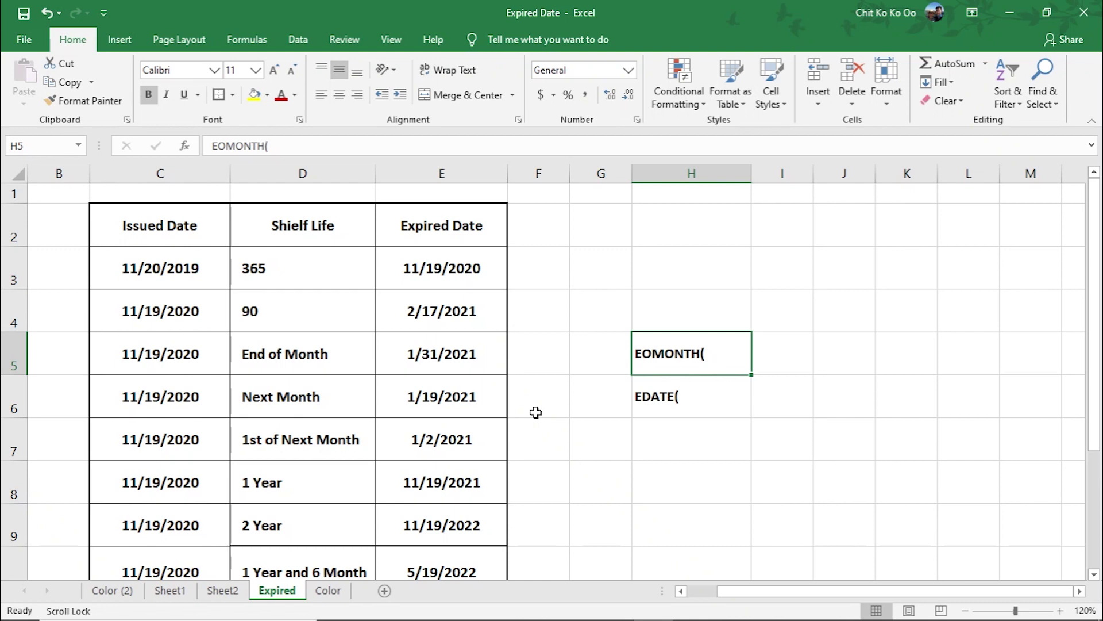
On the Color sheet, bold the product table A1:F13 and the colour-rule notes
{"action": "left_click", "coordinate": [329, 591]}
{"action": "left_click", "coordinate": [476, 475]}
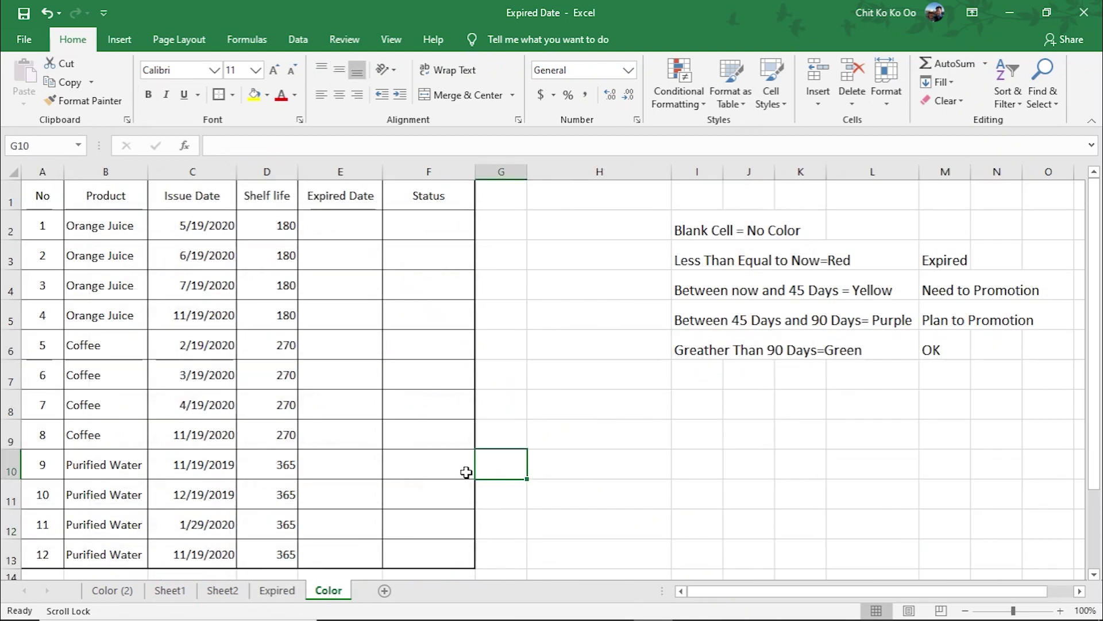
{"action": "left_click", "coordinate": [517, 408]}
{"action": "left_click_drag", "start_coordinate": [38, 197], "coordinate": [454, 552]}
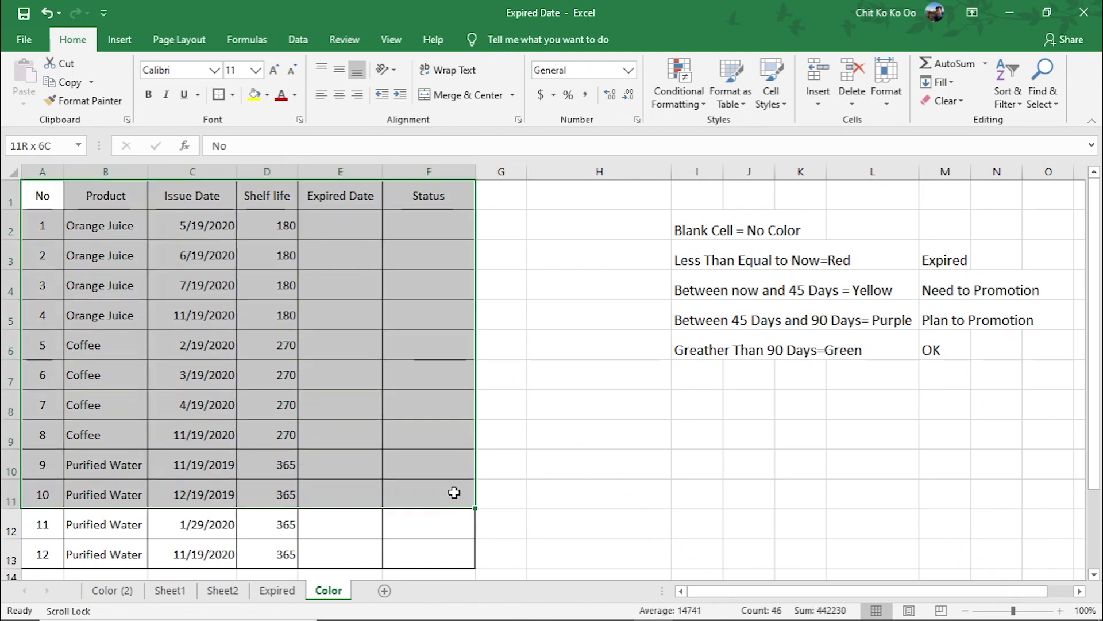
{"action": "left_click", "coordinate": [148, 94]}
{"action": "left_click", "coordinate": [632, 369]}
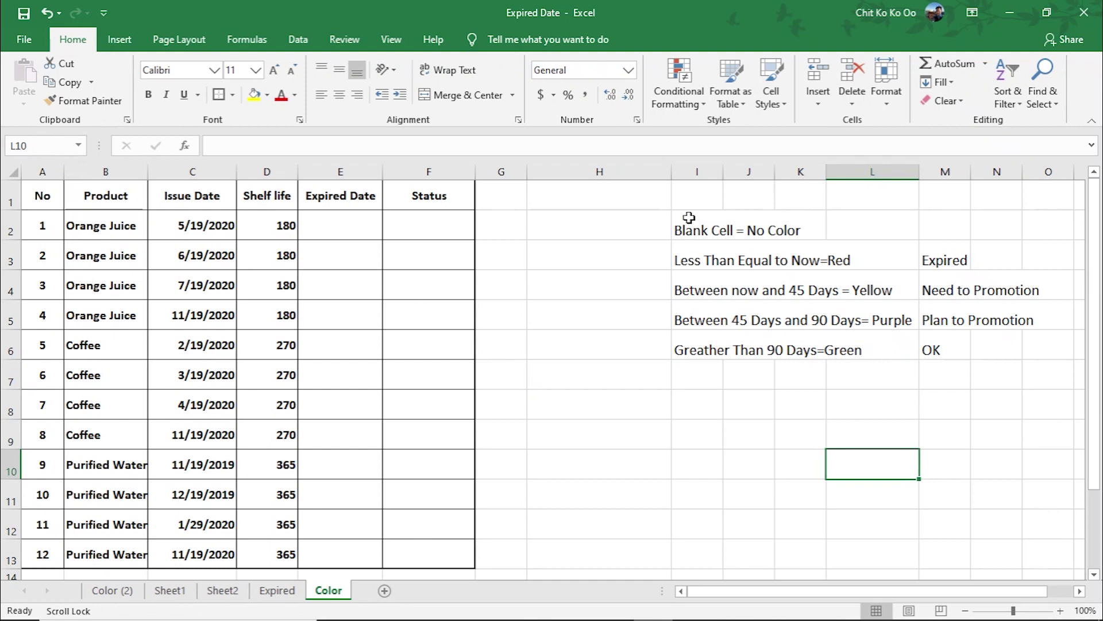
{"action": "mouse_move", "coordinate": [684, 217]}
{"action": "left_mouse_down"}
{"action": "mouse_move", "coordinate": [990, 371]}
{"action": "mouse_move", "coordinate": [1037, 384]}
{"action": "left_mouse_up"}
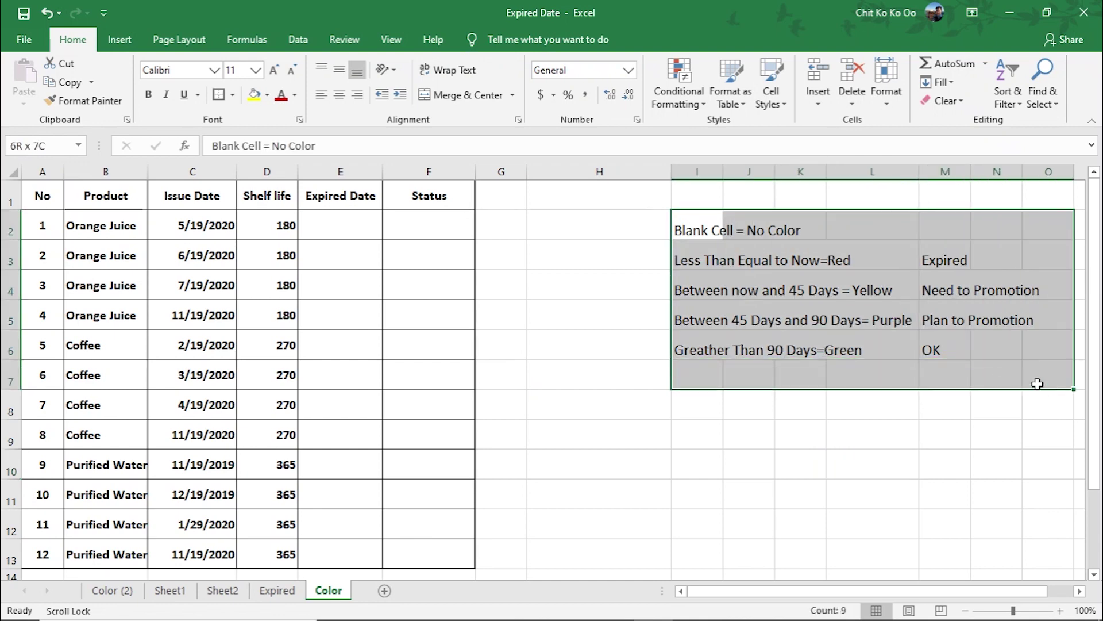
{"action": "left_click", "coordinate": [148, 94]}
{"action": "left_click", "coordinate": [915, 470]}
Inspect the Issue Date and Shelf life columns of the product table
{"action": "left_click", "coordinate": [84, 426]}
{"action": "left_click", "coordinate": [98, 376]}
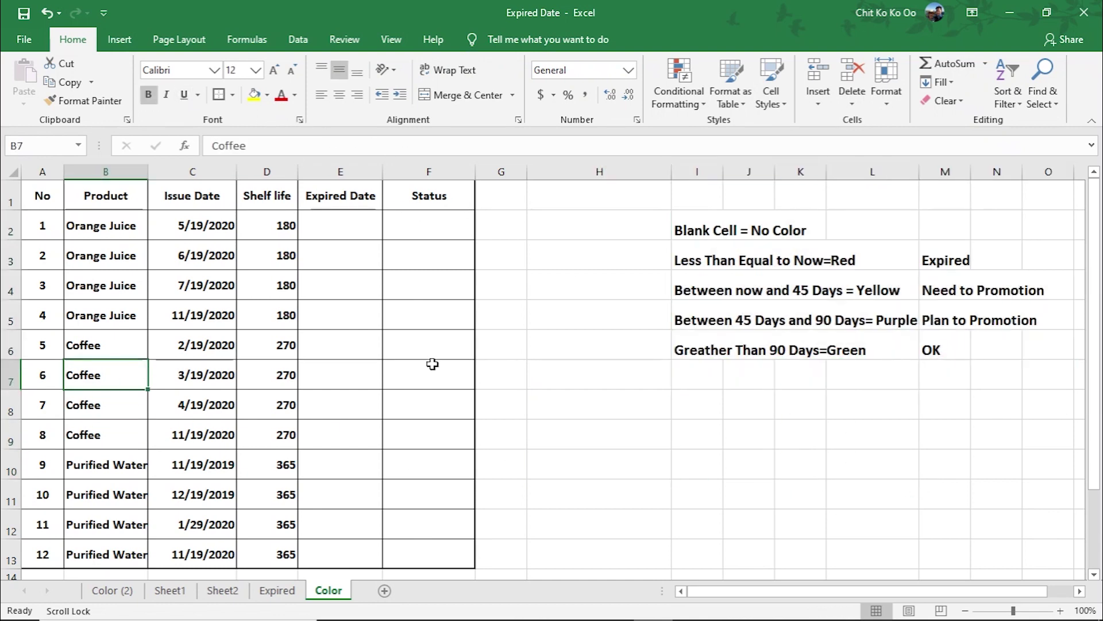
{"action": "left_click", "coordinate": [437, 367]}
{"action": "left_click", "coordinate": [194, 201]}
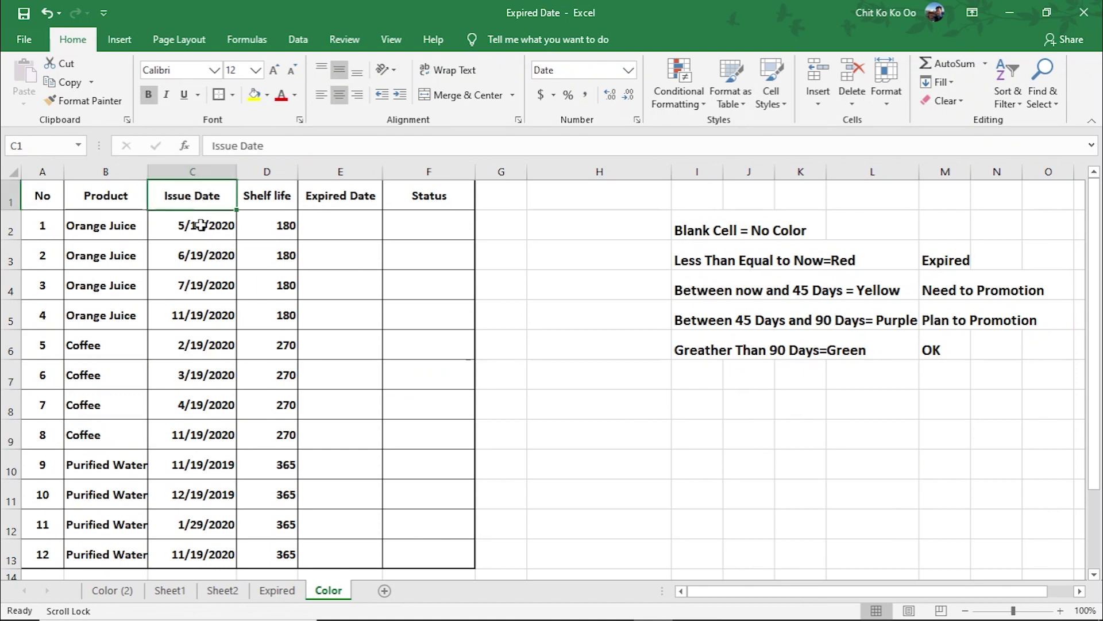
{"action": "left_click_drag", "start_coordinate": [201, 225], "coordinate": [194, 552]}
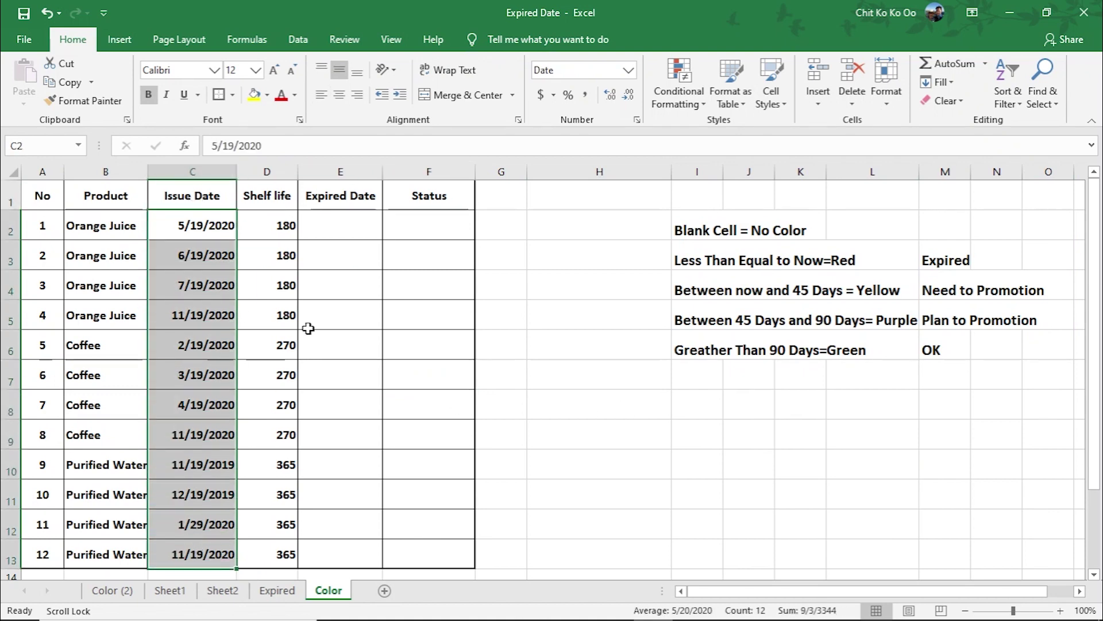
{"action": "left_click", "coordinate": [267, 195]}
{"action": "key", "text": "ctrl+shift+Down"}
{"action": "left_click_drag", "start_coordinate": [281, 220], "coordinate": [270, 352]}
{"action": "left_click", "coordinate": [322, 218]}
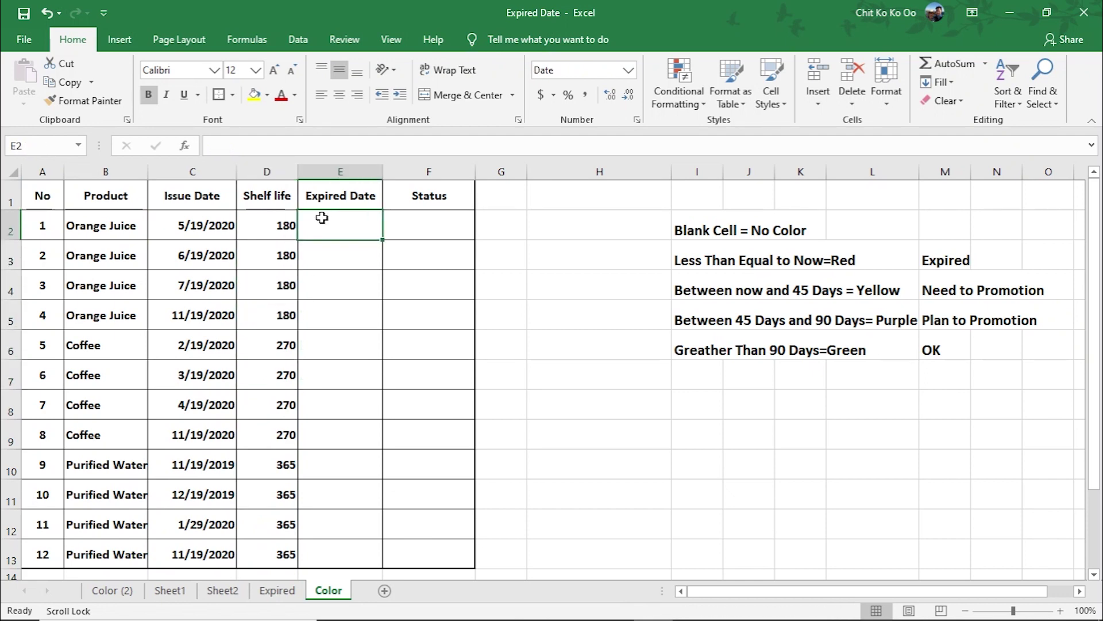
{"action": "left_click", "coordinate": [274, 237]}
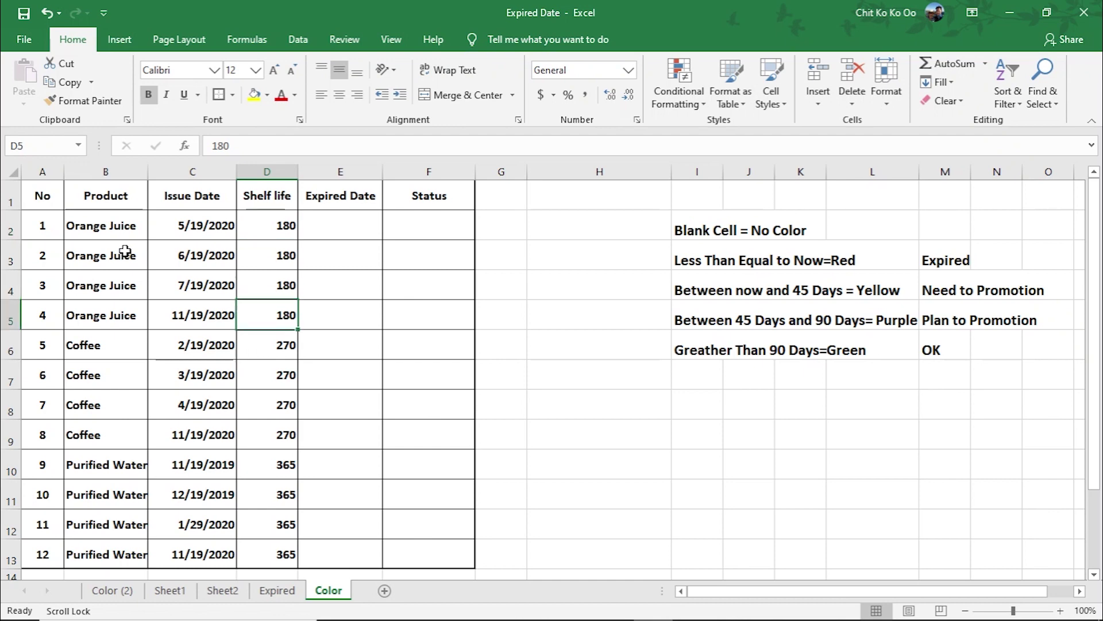
Review the product names along with their shelf life and expiry cells
{"action": "left_click", "coordinate": [106, 227]}
{"action": "left_click", "coordinate": [115, 379]}
{"action": "left_click", "coordinate": [117, 435]}
{"action": "left_click", "coordinate": [118, 464]}
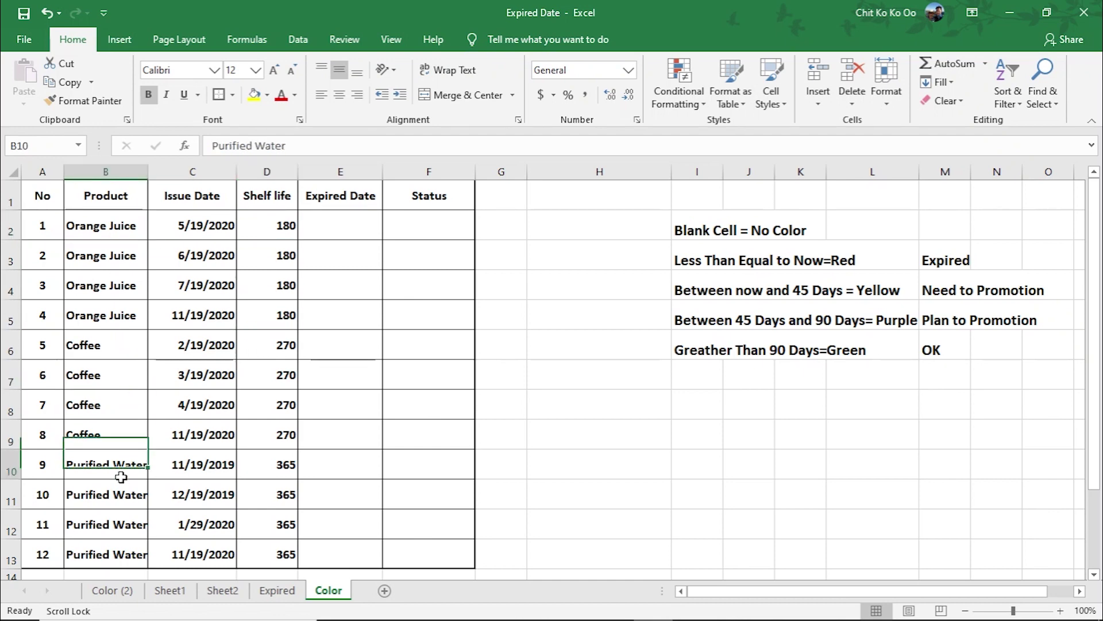
{"action": "left_click", "coordinate": [119, 494]}
{"action": "left_click", "coordinate": [120, 524]}
{"action": "left_click", "coordinate": [124, 553]}
{"action": "left_click", "coordinate": [281, 352]}
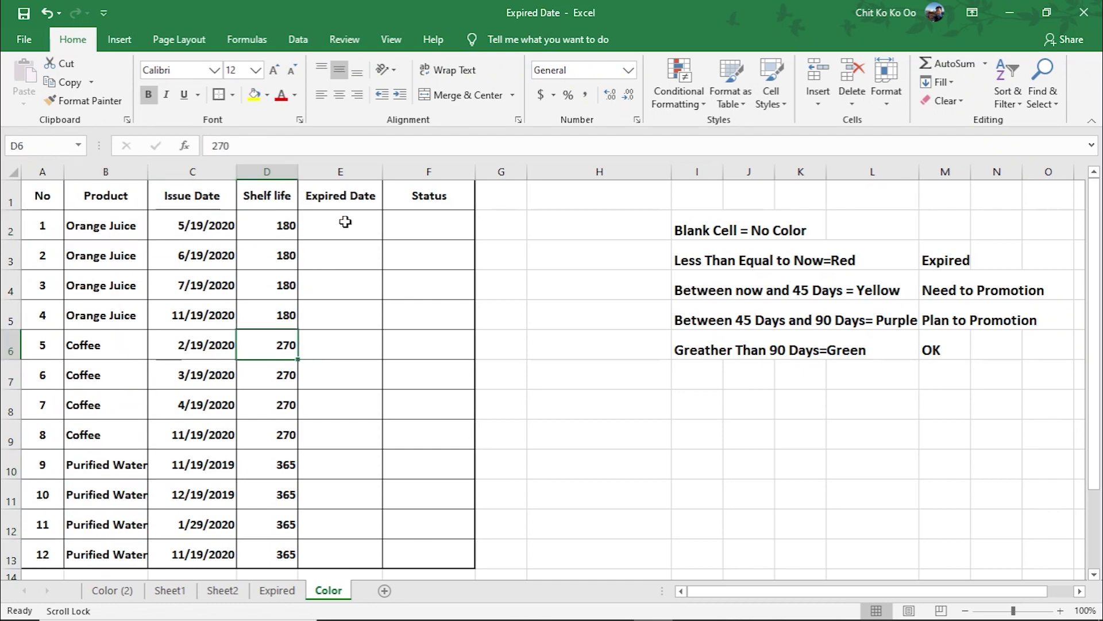
{"action": "left_click", "coordinate": [357, 241]}
Enter =C2+D2 in E2 to get the first expiry date, 11/15/2020
{"action": "left_click", "coordinate": [351, 233]}
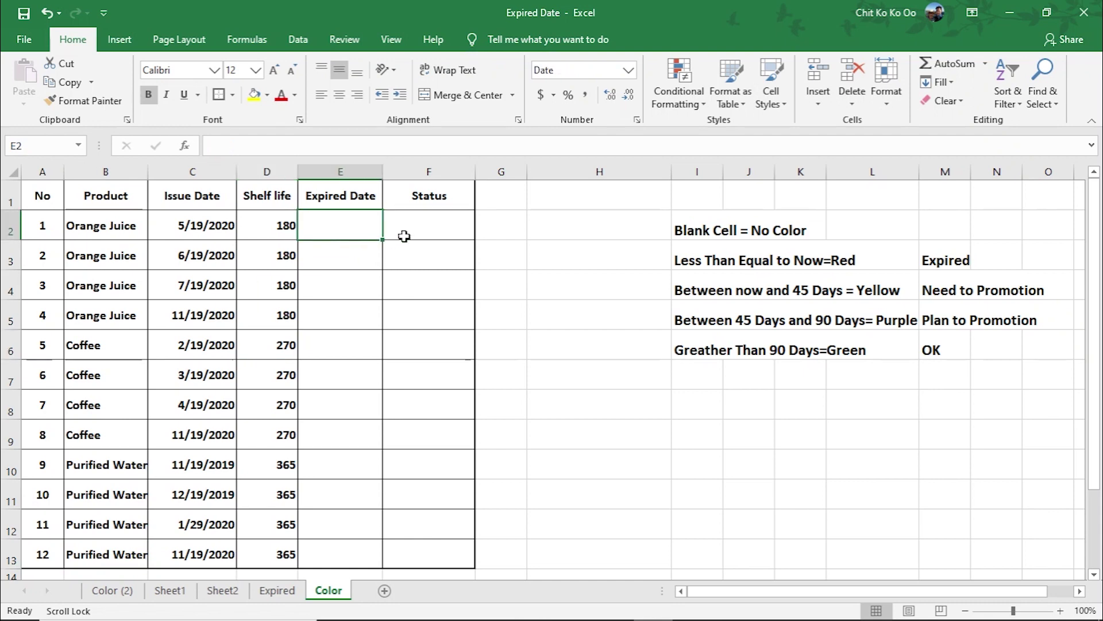
{"action": "type", "text": "="}
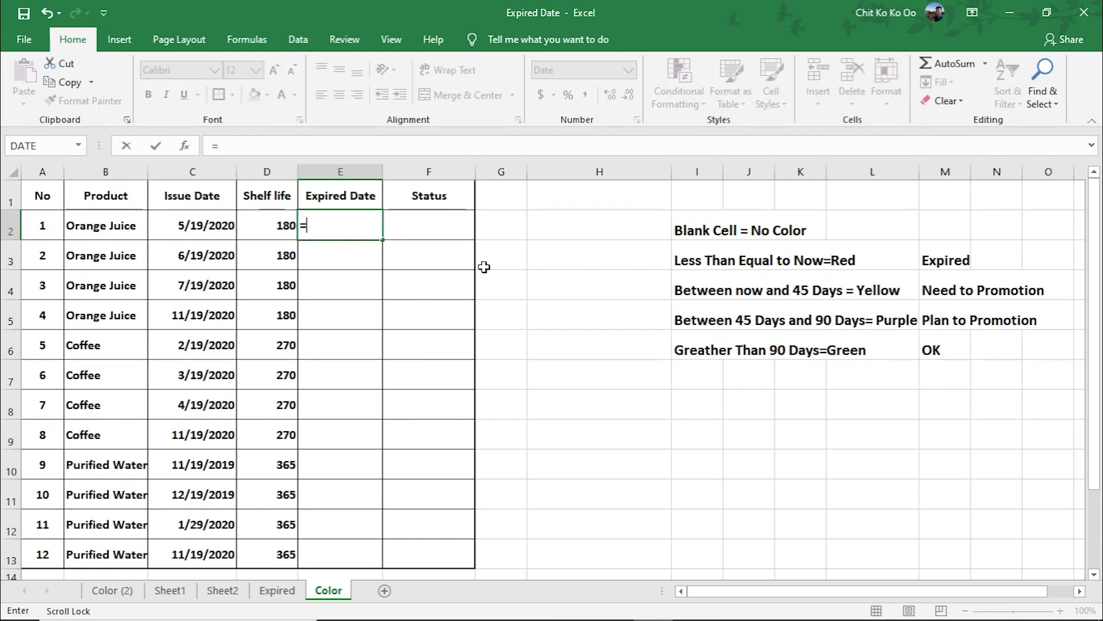
{"action": "left_click", "coordinate": [192, 227]}
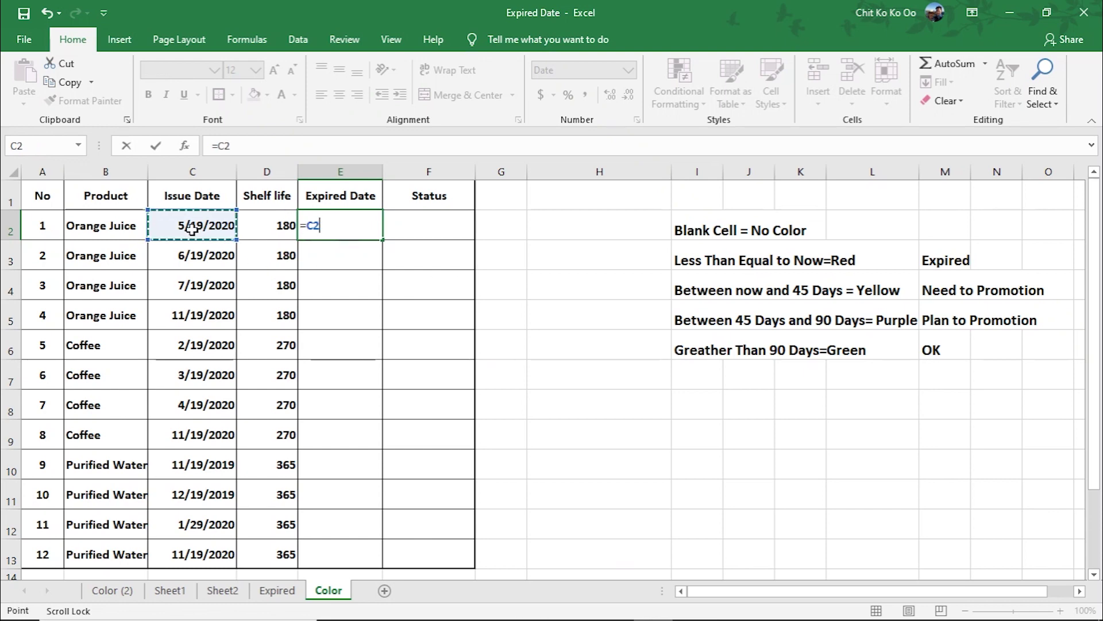
{"action": "type", "text": "+"}
{"action": "left_click", "coordinate": [275, 227]}
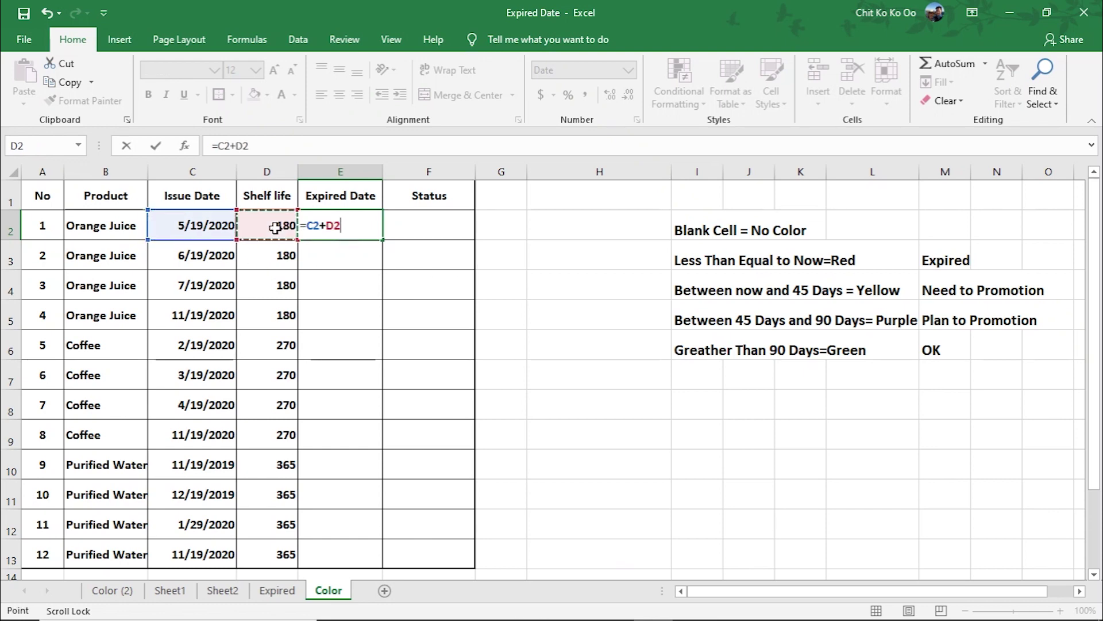
{"action": "key", "text": "Return"}
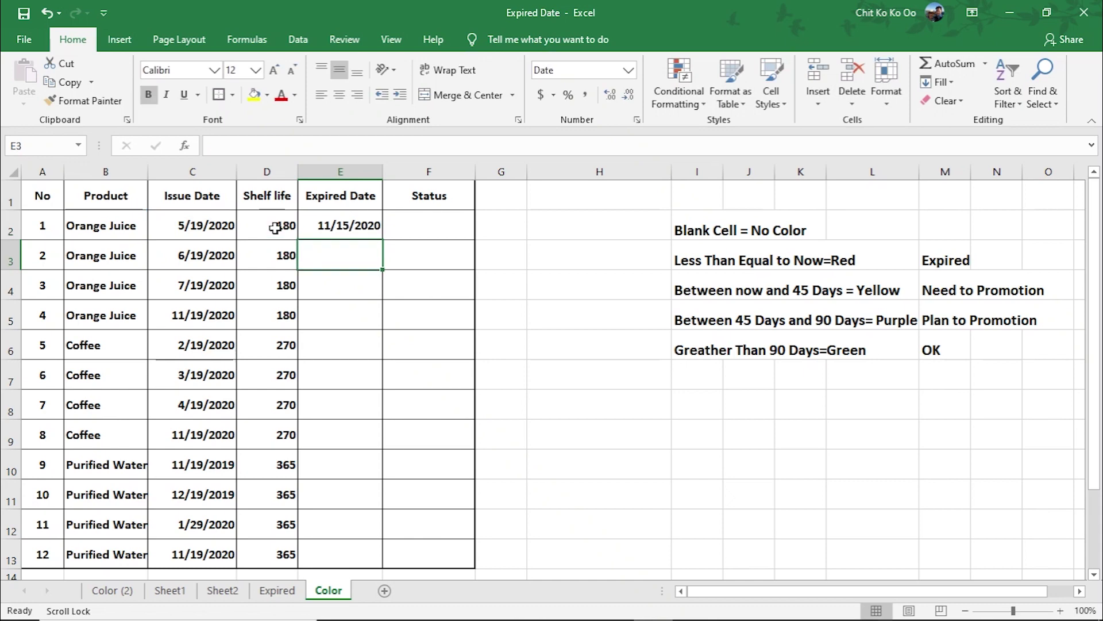
{"action": "left_click", "coordinate": [365, 224]}
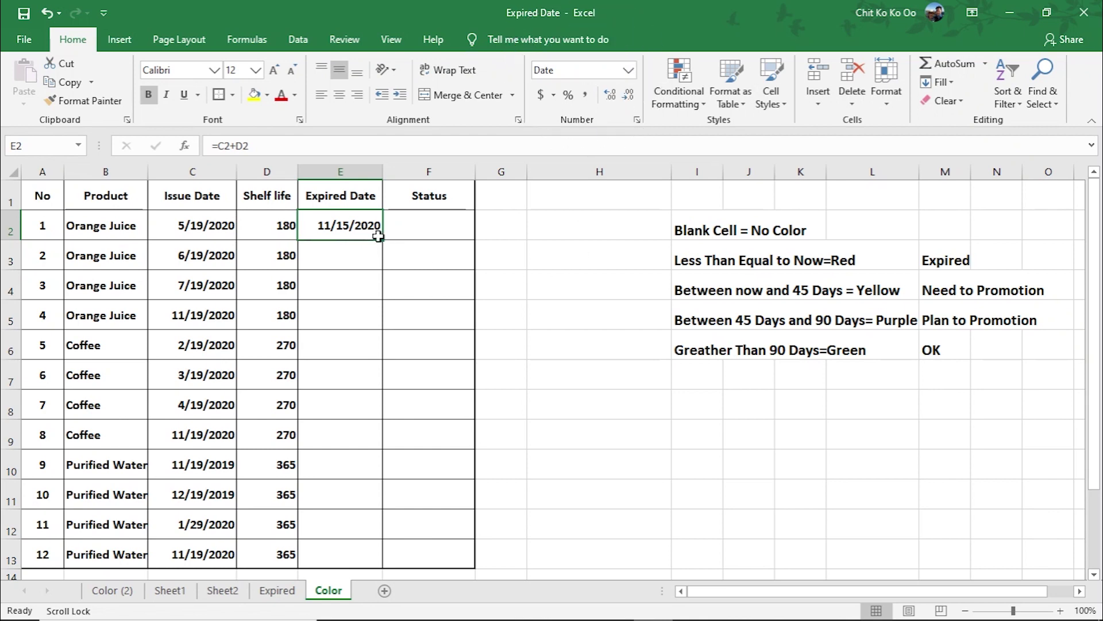
Fill the =C2+D2 formula from E2 down to E13 and check the AutoFill options
{"action": "left_click_drag", "start_coordinate": [382, 240], "coordinate": [380, 561]}
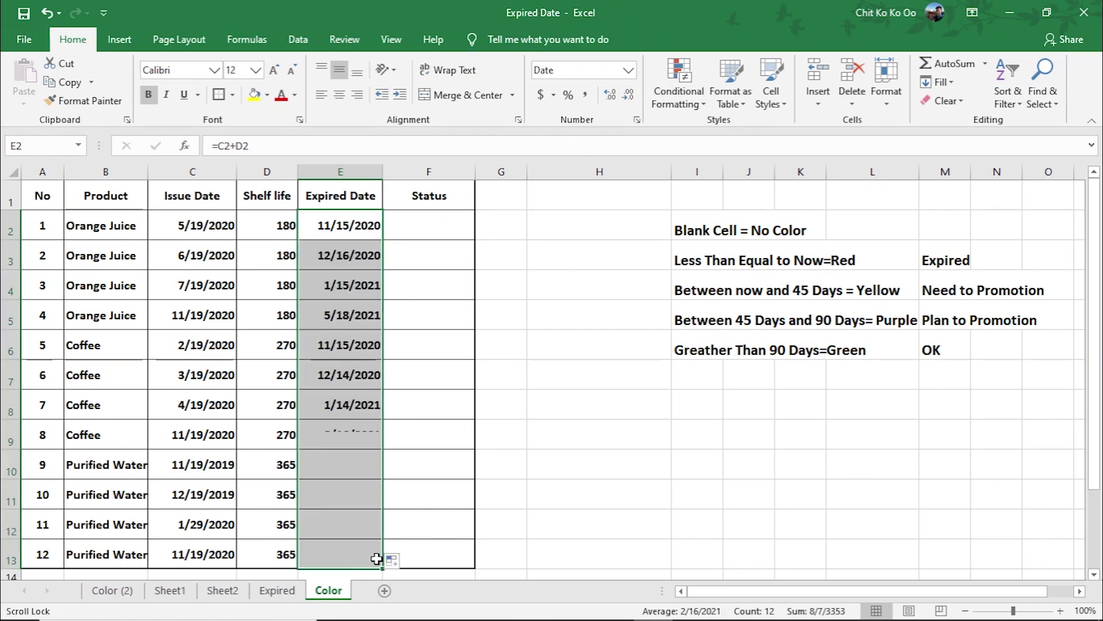
{"action": "left_click", "coordinate": [737, 444]}
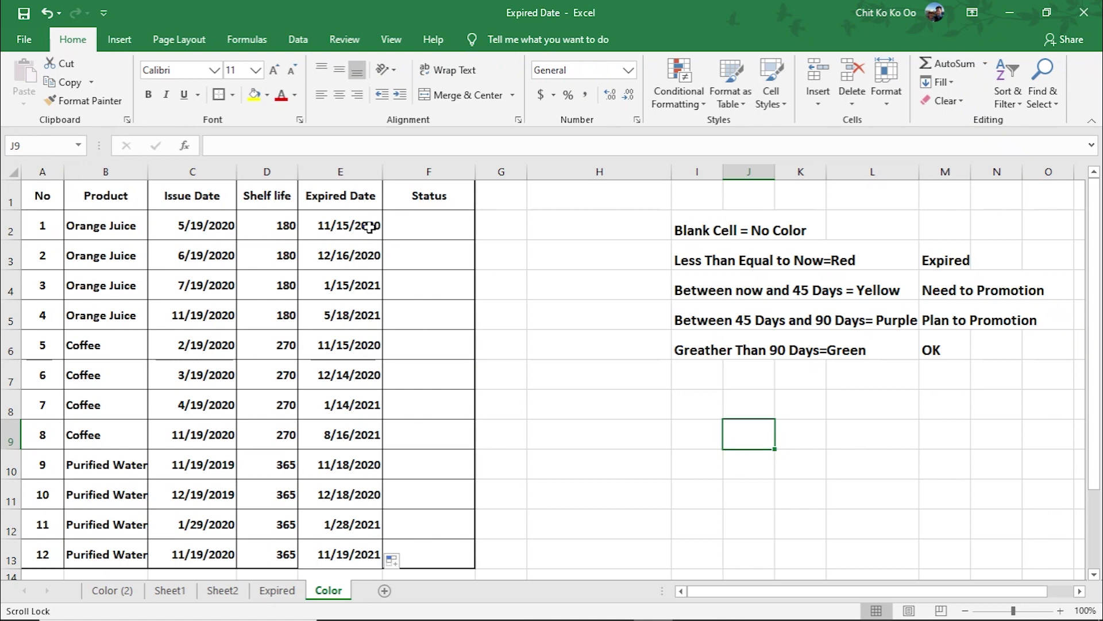
{"action": "left_click_drag", "start_coordinate": [367, 225], "coordinate": [367, 547]}
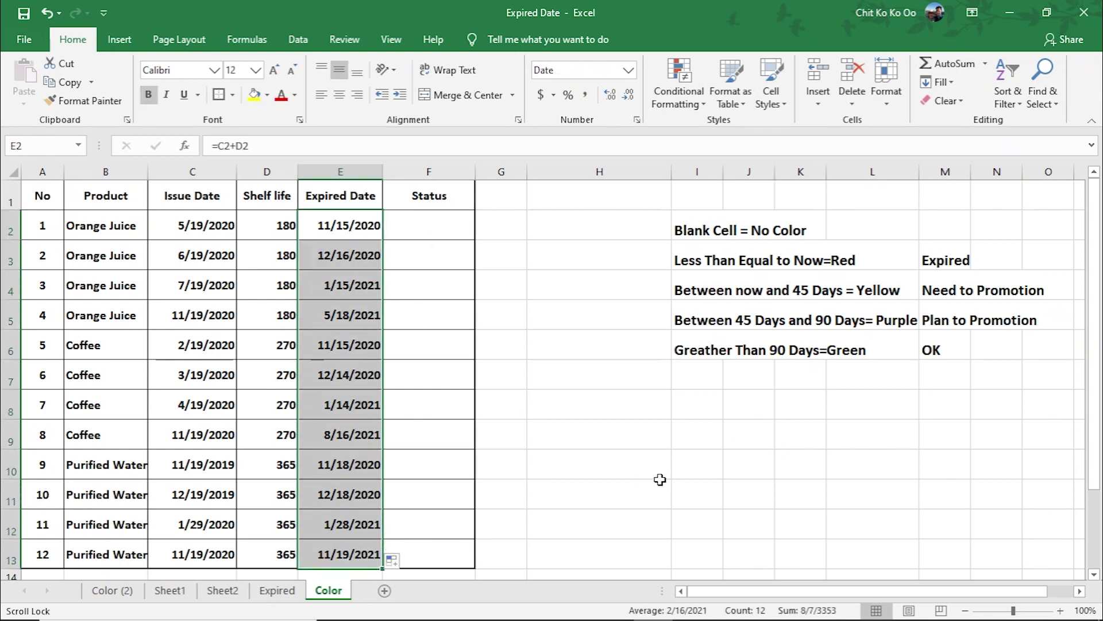
{"action": "key", "text": "ctrl"}
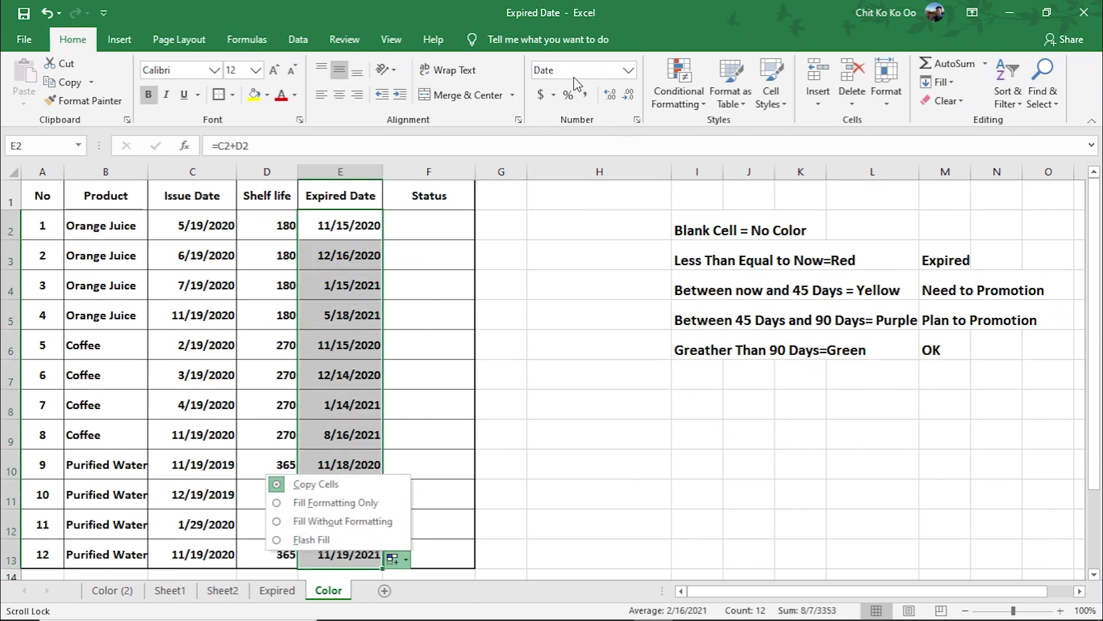
{"action": "left_click", "coordinate": [620, 489]}
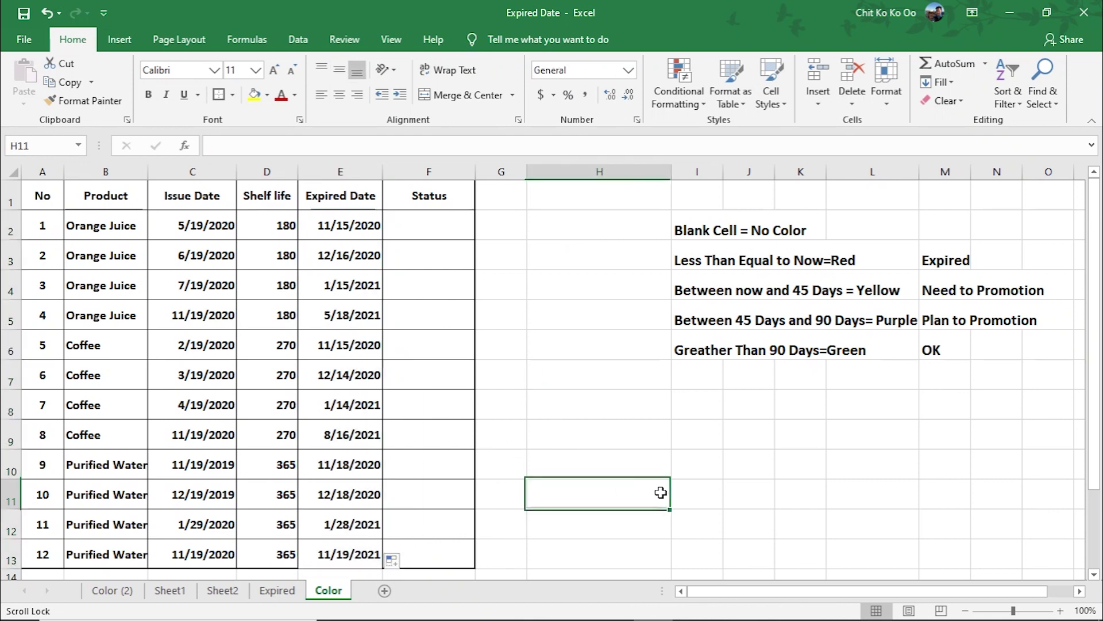
{"action": "left_click", "coordinate": [487, 312]}
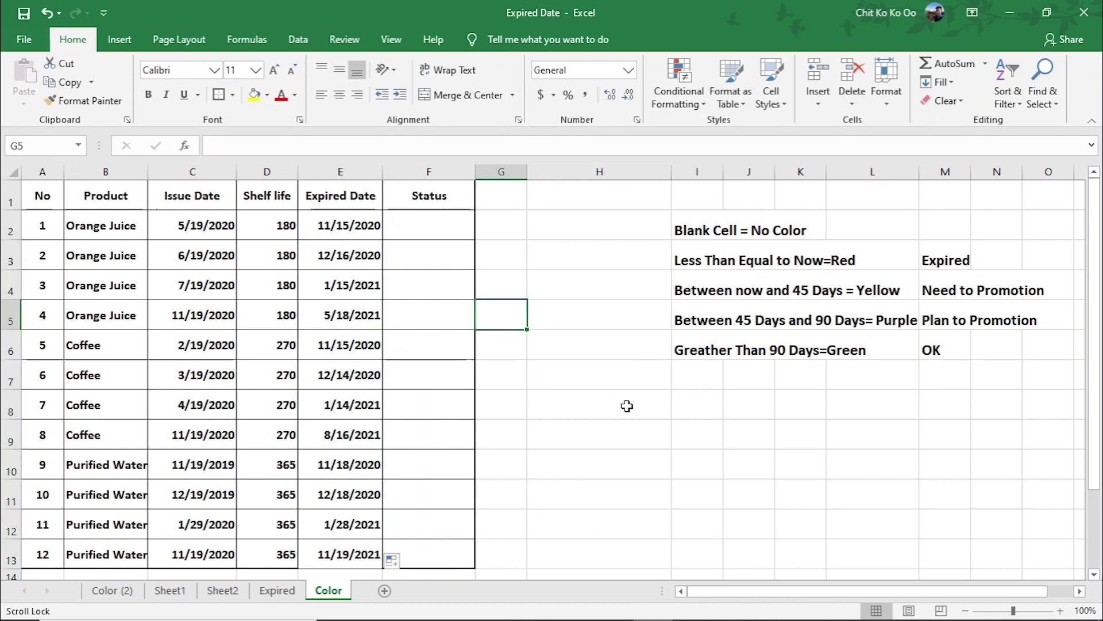
{"action": "scroll", "coordinate": [561, 402], "scroll_direction": "down", "scroll_amount": 1}
{"action": "scroll", "coordinate": [596, 403], "scroll_direction": "up", "scroll_amount": 1}
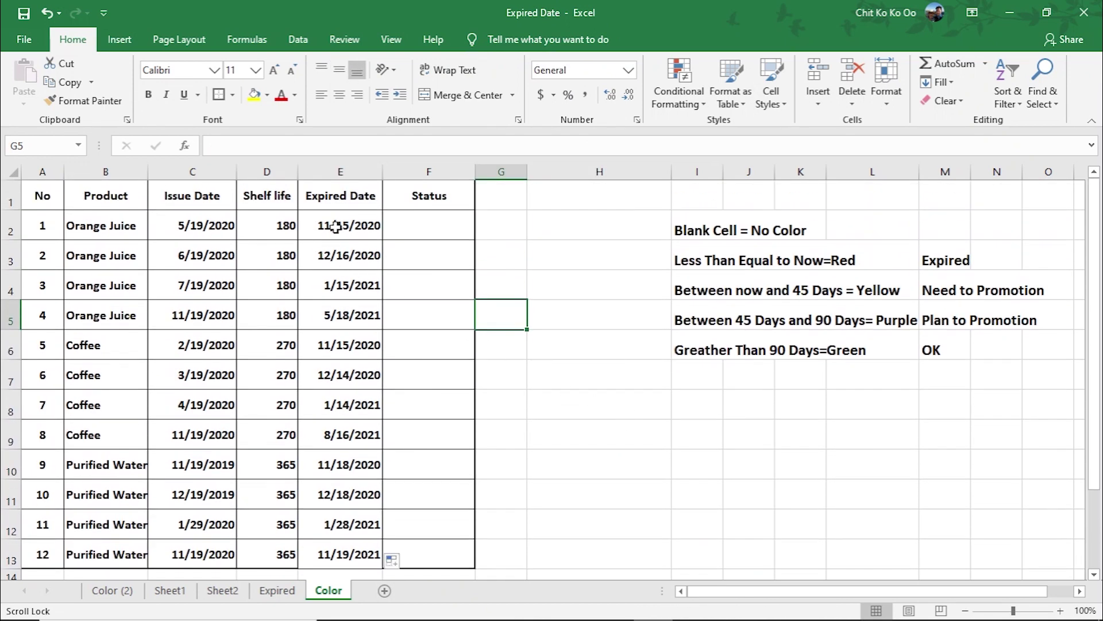
Glance at the Expired sheet, then check the expiry formulas in E2 and E4 on Color
{"action": "left_click", "coordinate": [290, 590]}
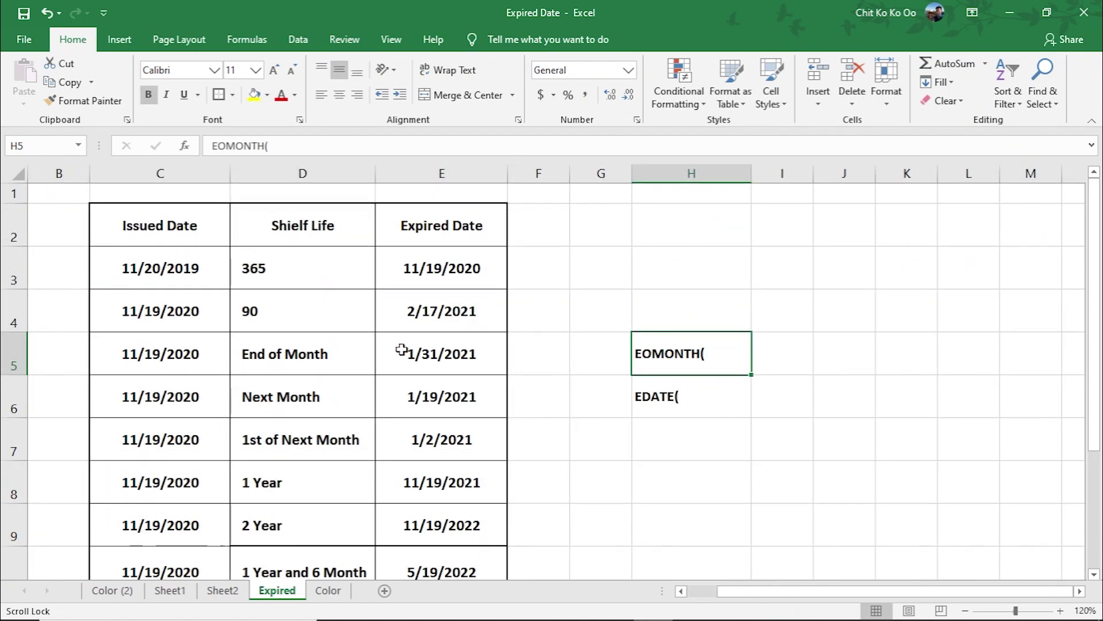
{"action": "scroll", "coordinate": [454, 293], "scroll_direction": "down", "scroll_amount": 1}
{"action": "scroll", "coordinate": [439, 297], "scroll_direction": "up", "scroll_amount": 1}
{"action": "left_click", "coordinate": [333, 594]}
{"action": "left_click", "coordinate": [425, 375]}
{"action": "left_click_drag", "start_coordinate": [270, 226], "coordinate": [285, 523]}
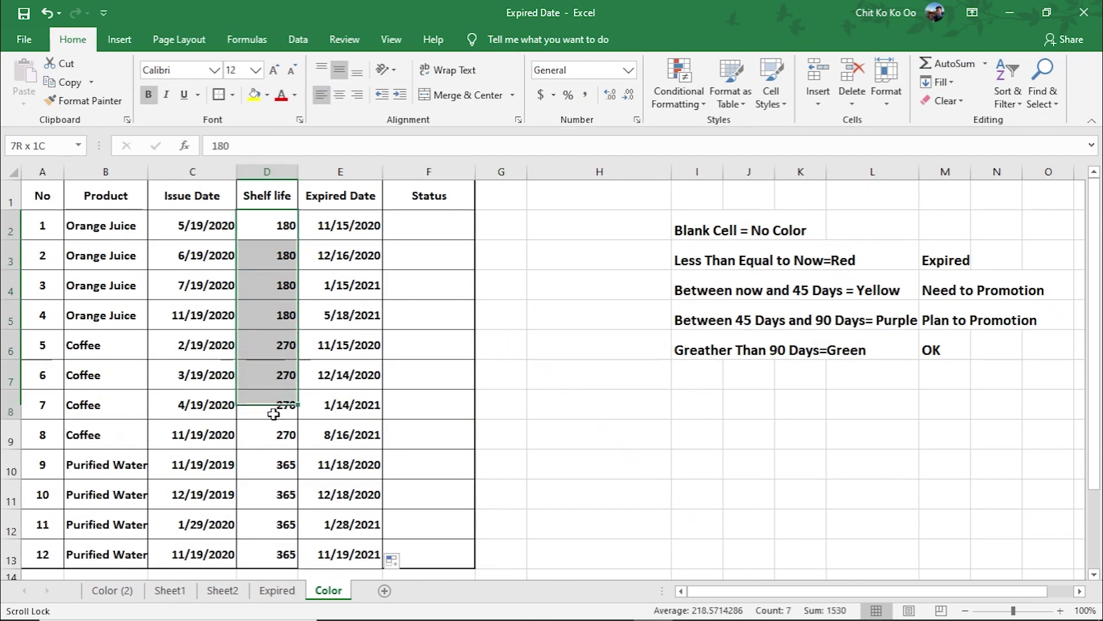
{"action": "left_click", "coordinate": [380, 280]}
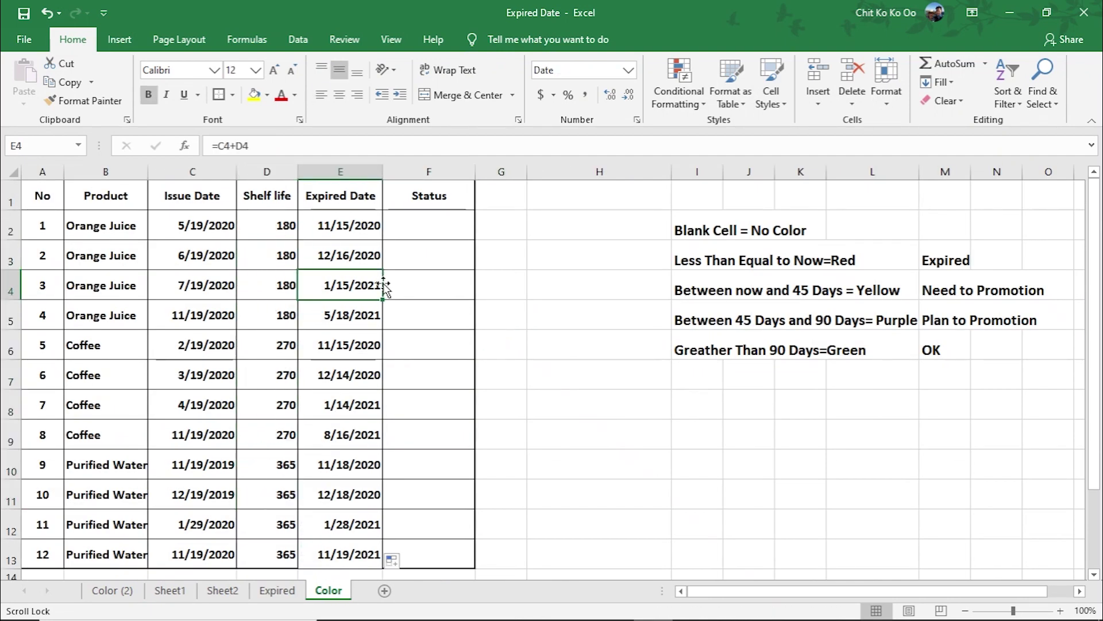
{"action": "left_click", "coordinate": [357, 229]}
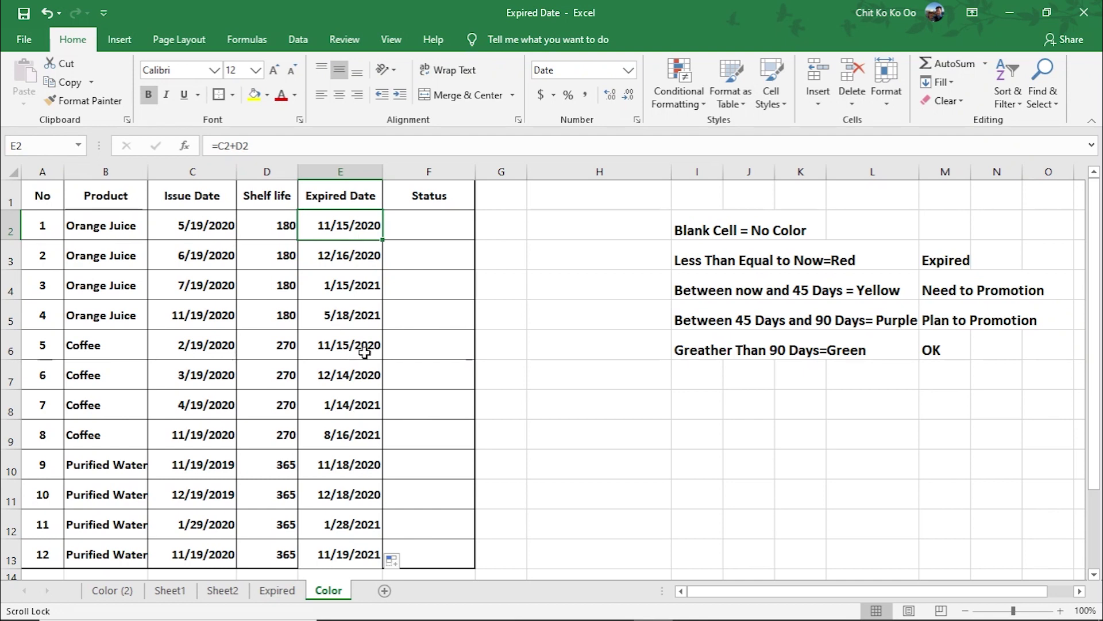
{"action": "left_click", "coordinate": [585, 497]}
Review the Expired, Need to Promotion, Plan to Promotion and OK status labels
{"action": "left_click", "coordinate": [417, 226]}
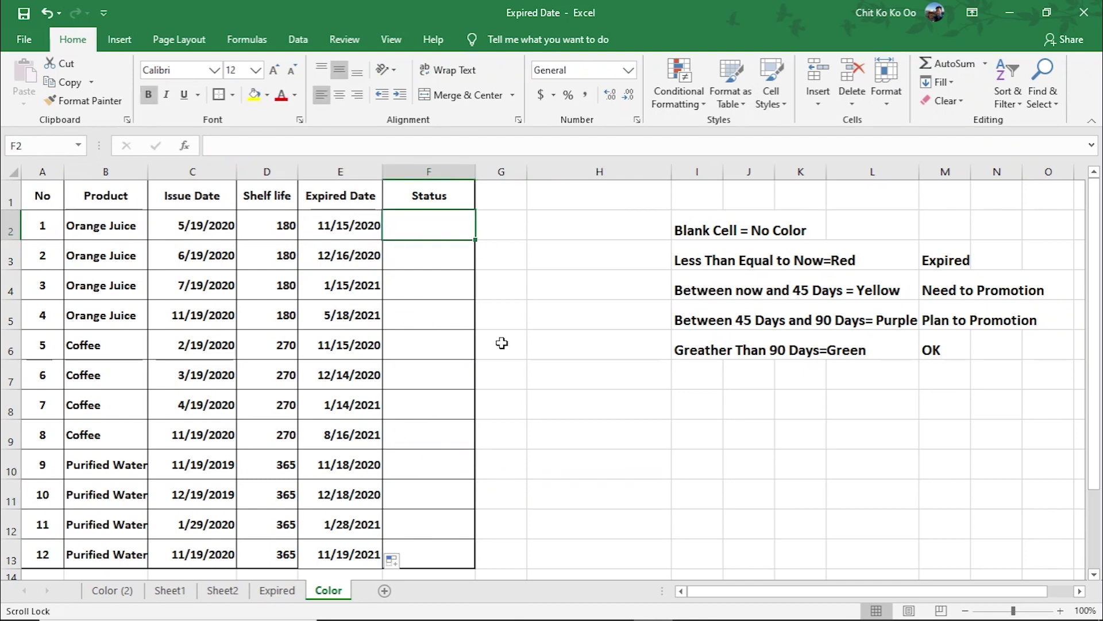
{"action": "left_click", "coordinate": [940, 262]}
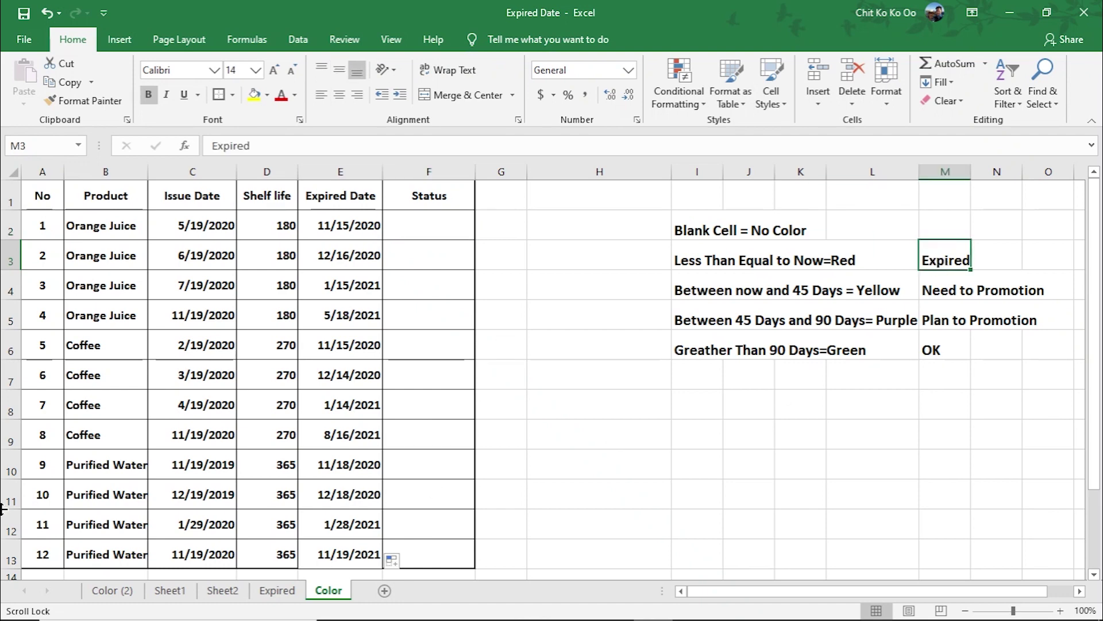
{"action": "left_click", "coordinate": [961, 291]}
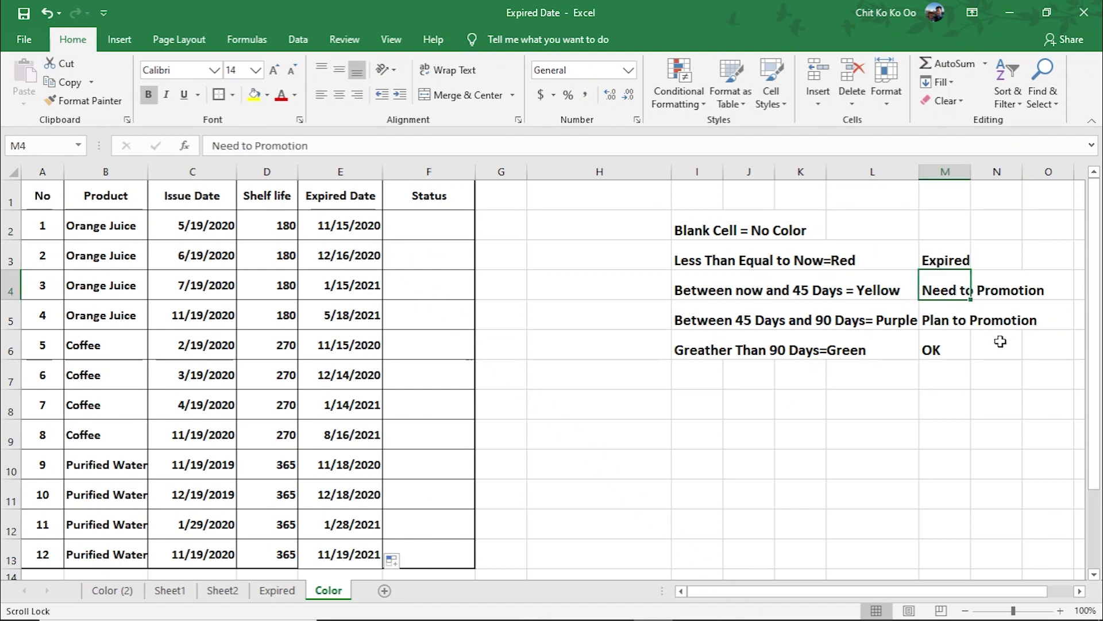
{"action": "left_click", "coordinate": [948, 321]}
{"action": "left_click", "coordinate": [956, 350]}
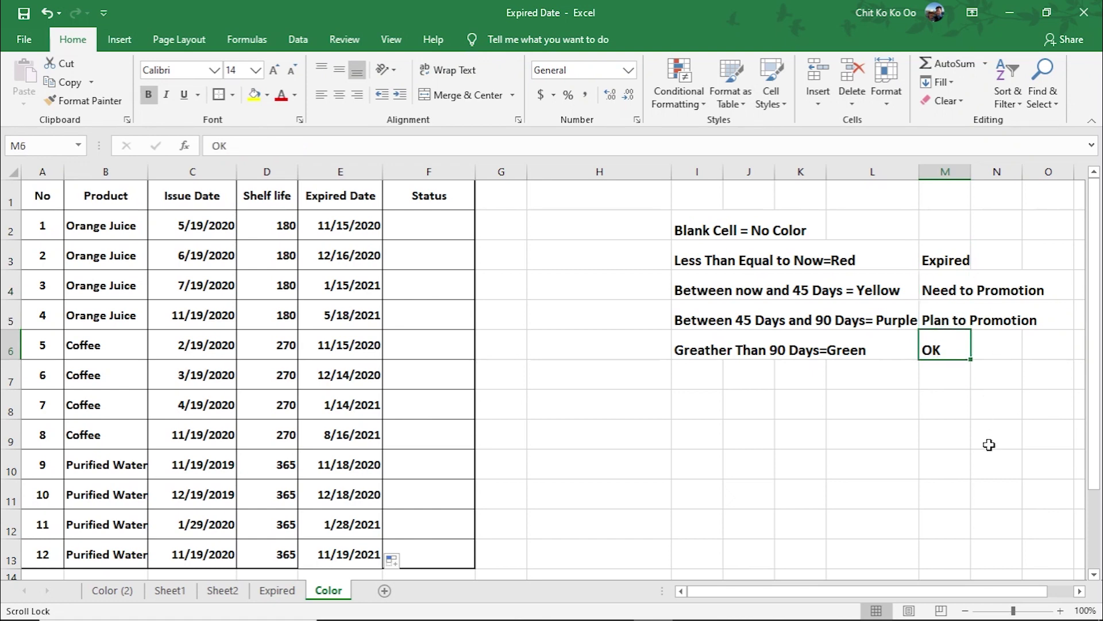
{"action": "left_click", "coordinate": [986, 449]}
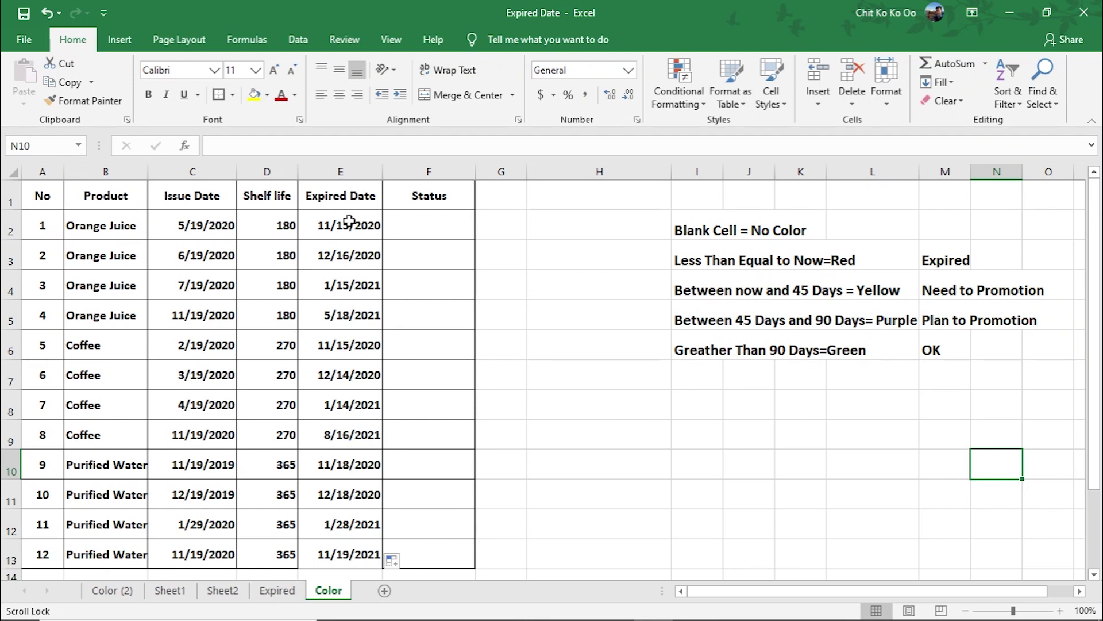
{"action": "left_click_drag", "start_coordinate": [349, 225], "coordinate": [348, 524]}
Go over the colour-rule legend, ending at the Blank Cell = No Color rule
{"action": "left_click", "coordinate": [932, 355]}
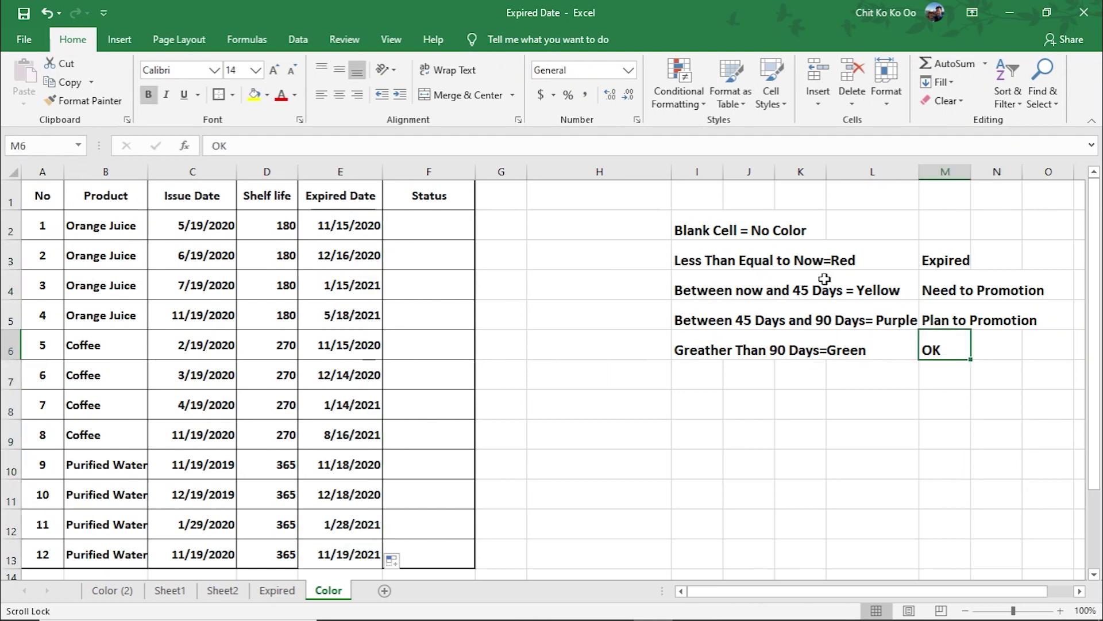
{"action": "left_click", "coordinate": [731, 234]}
{"action": "left_click", "coordinate": [740, 272]}
{"action": "scroll", "coordinate": [386, 398], "scroll_direction": "down", "scroll_amount": 3}
{"action": "left_click", "coordinate": [364, 476]}
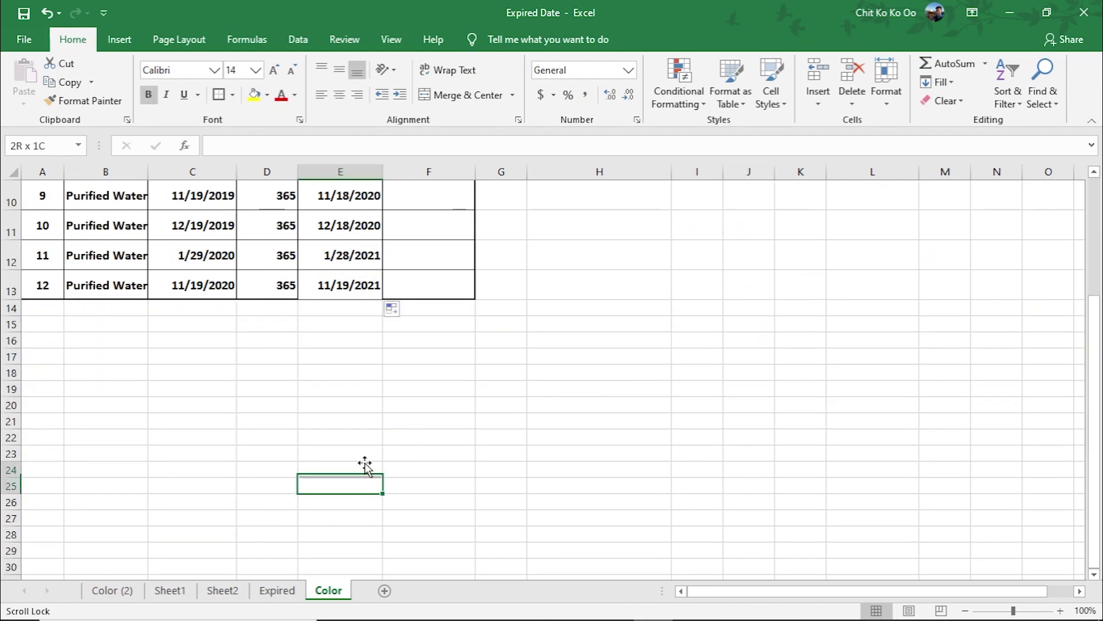
{"action": "left_click_drag", "start_coordinate": [357, 325], "coordinate": [350, 502]}
{"action": "scroll", "coordinate": [417, 375], "scroll_direction": "up", "scroll_amount": 3}
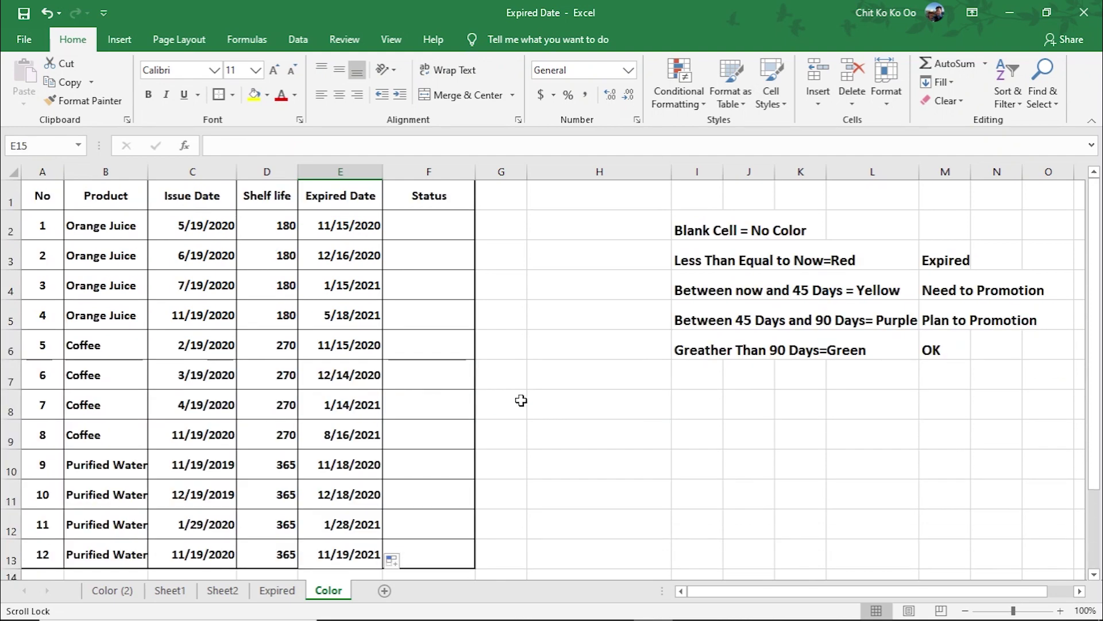
{"action": "left_click", "coordinate": [772, 235]}
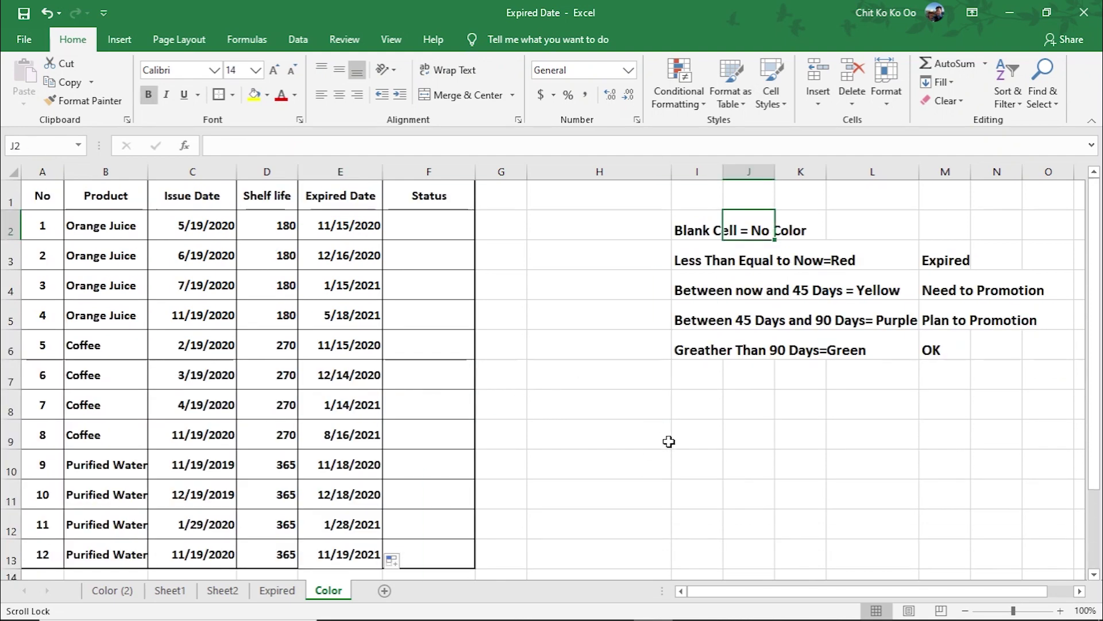
{"action": "left_click", "coordinate": [788, 267]}
{"action": "left_click", "coordinate": [783, 460]}
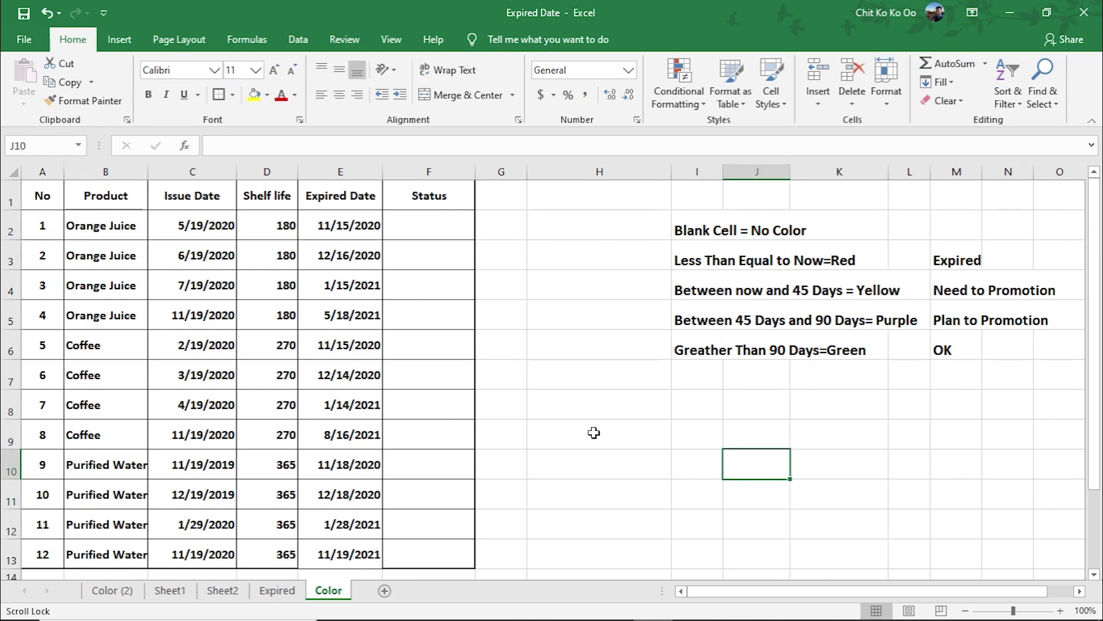
{"action": "left_click", "coordinate": [363, 223]}
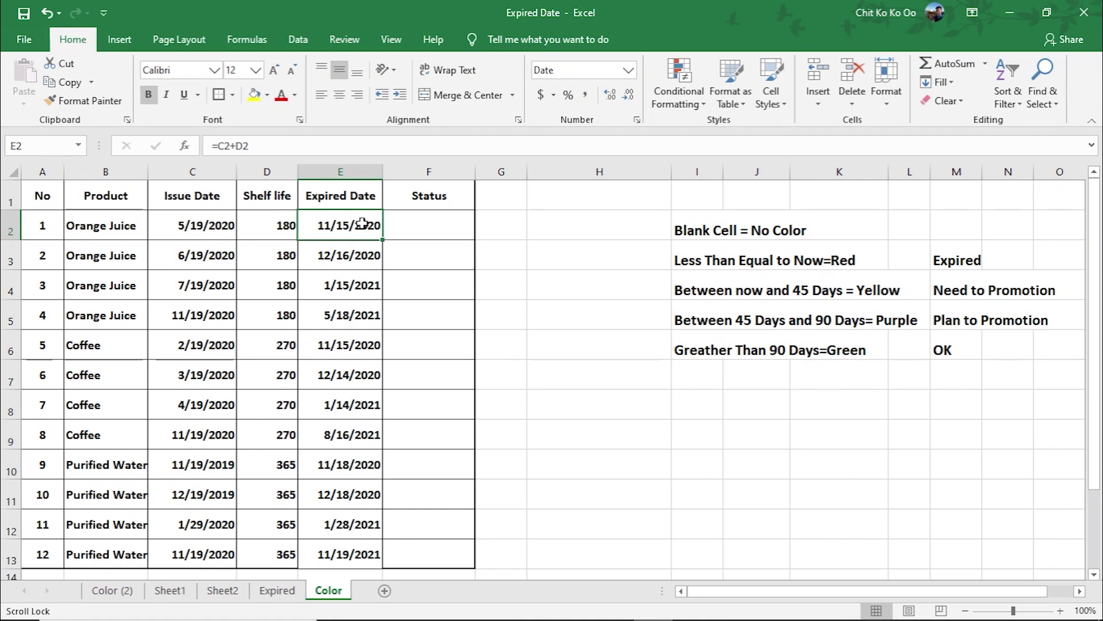
{"action": "left_click", "coordinate": [852, 263]}
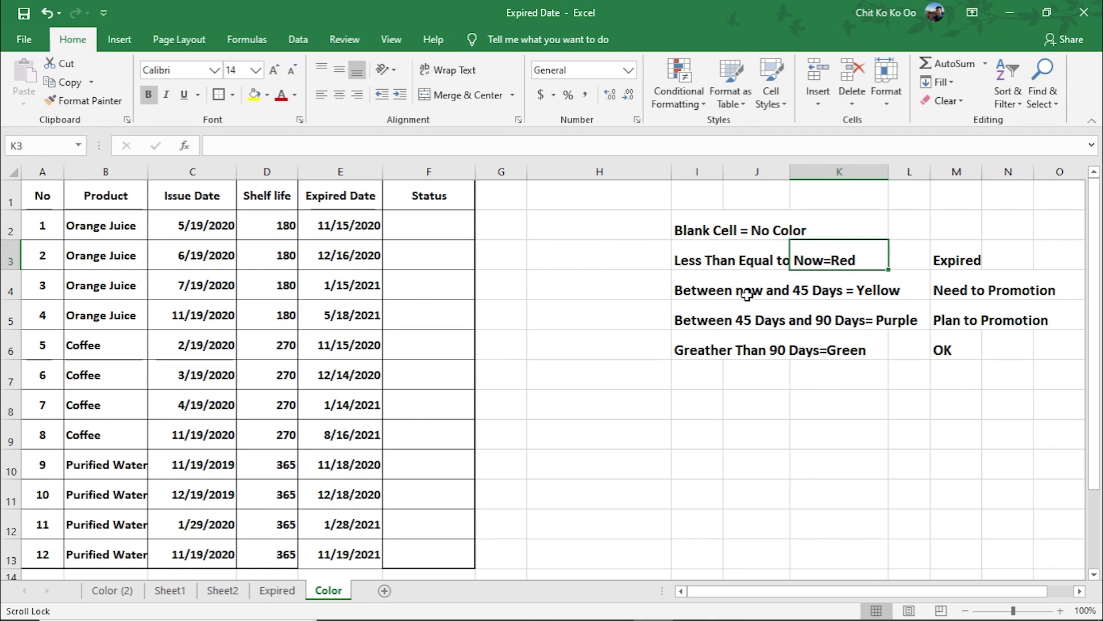
{"action": "left_click", "coordinate": [831, 296]}
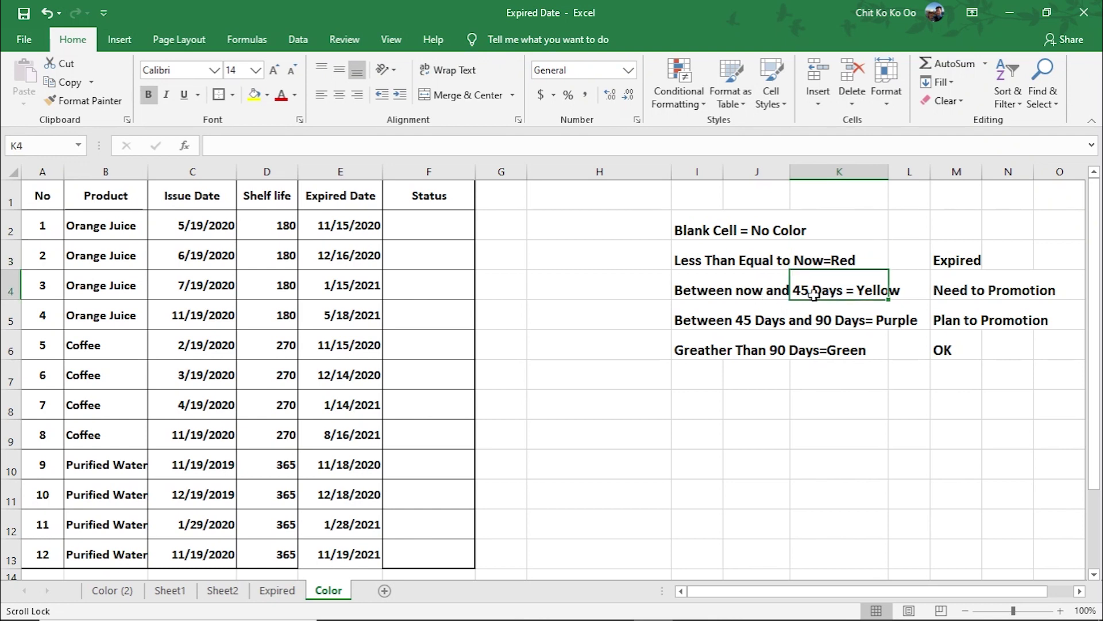
{"action": "left_click", "coordinate": [996, 297]}
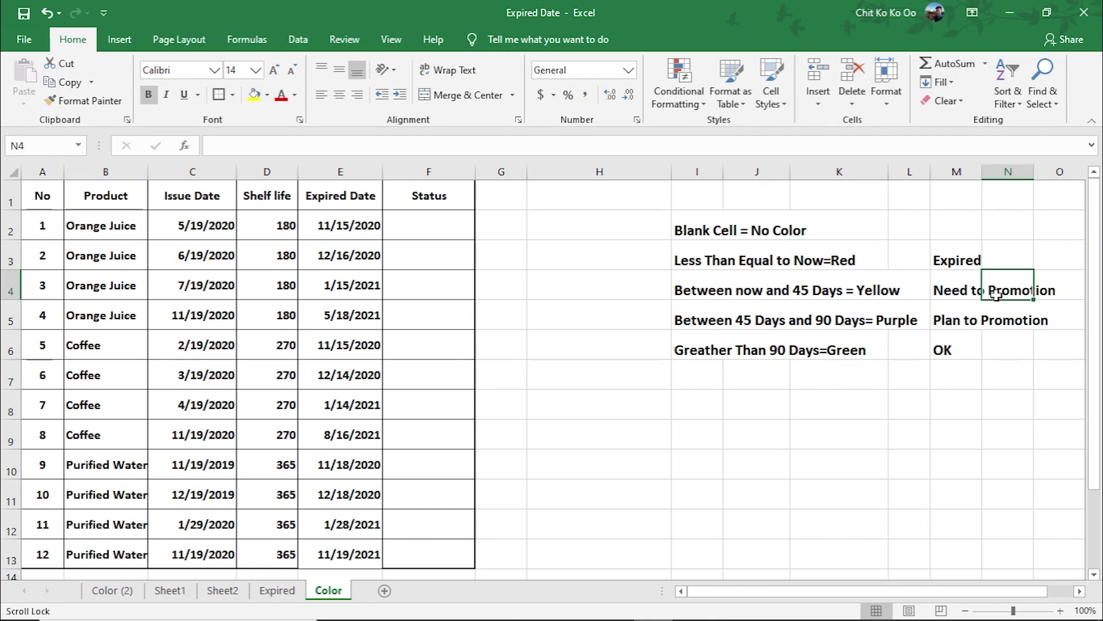
{"action": "left_click", "coordinate": [933, 432]}
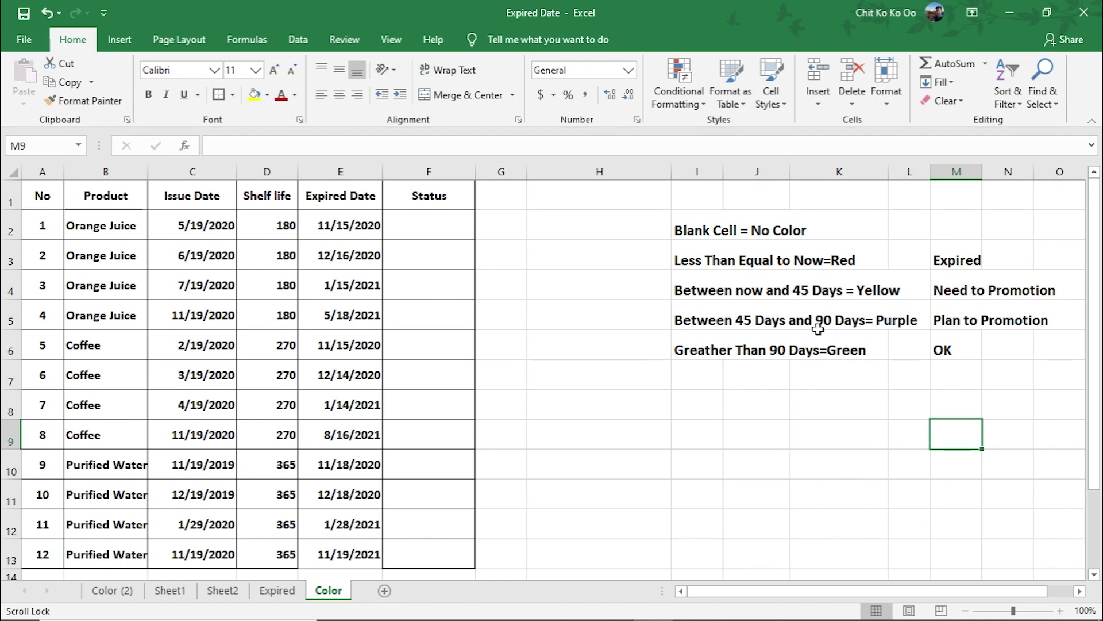
{"action": "left_click", "coordinate": [746, 325]}
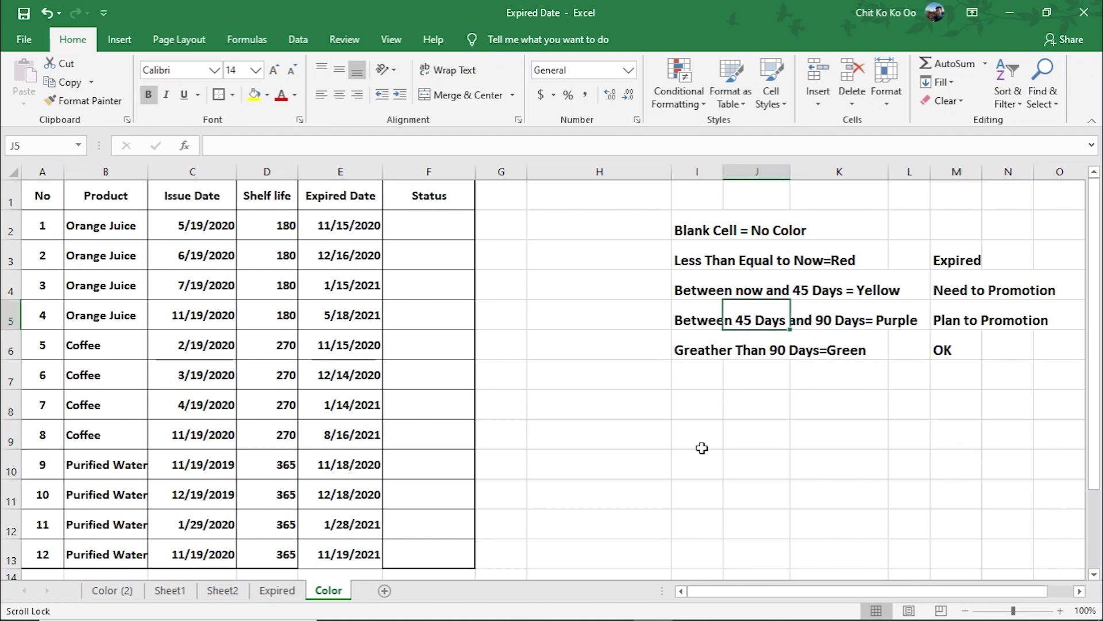
{"action": "left_click", "coordinate": [832, 321]}
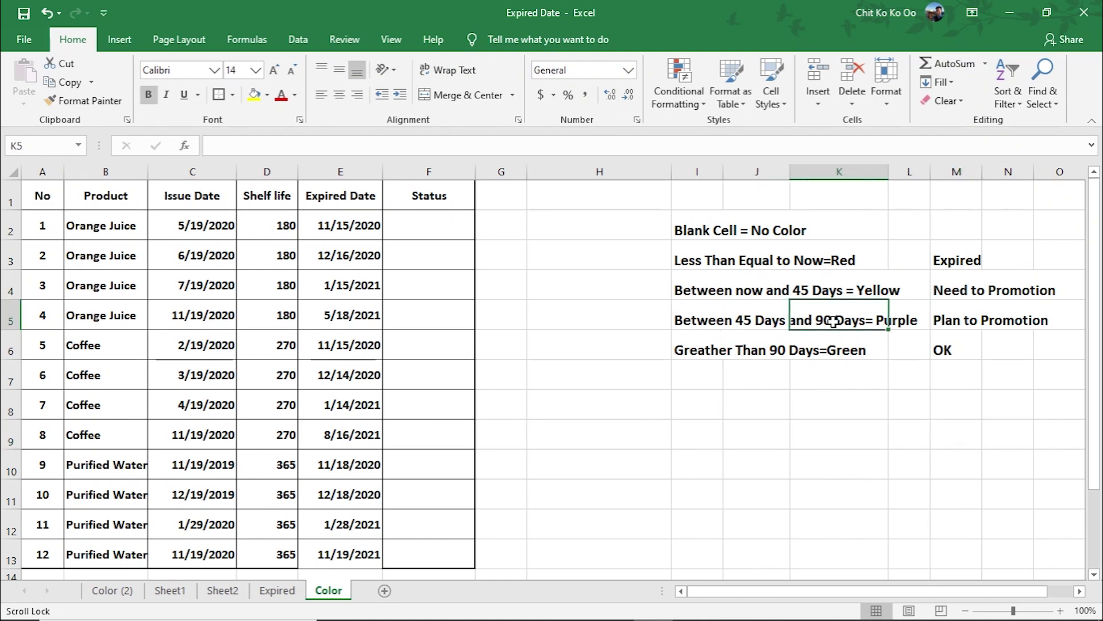
{"action": "left_click", "coordinate": [1002, 344]}
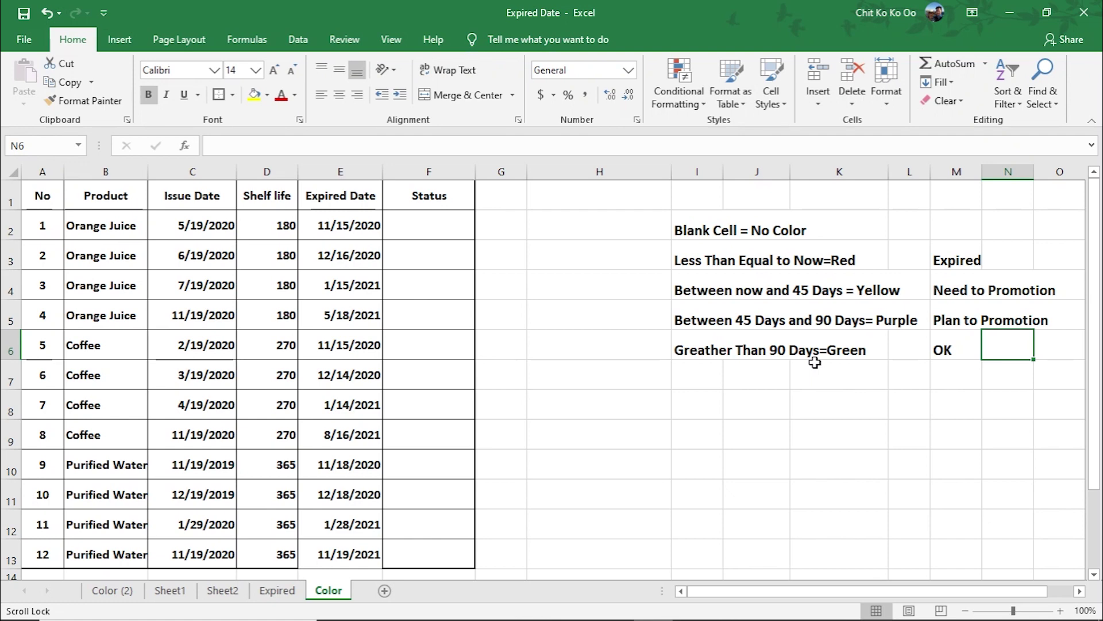
{"action": "left_click", "coordinate": [954, 343]}
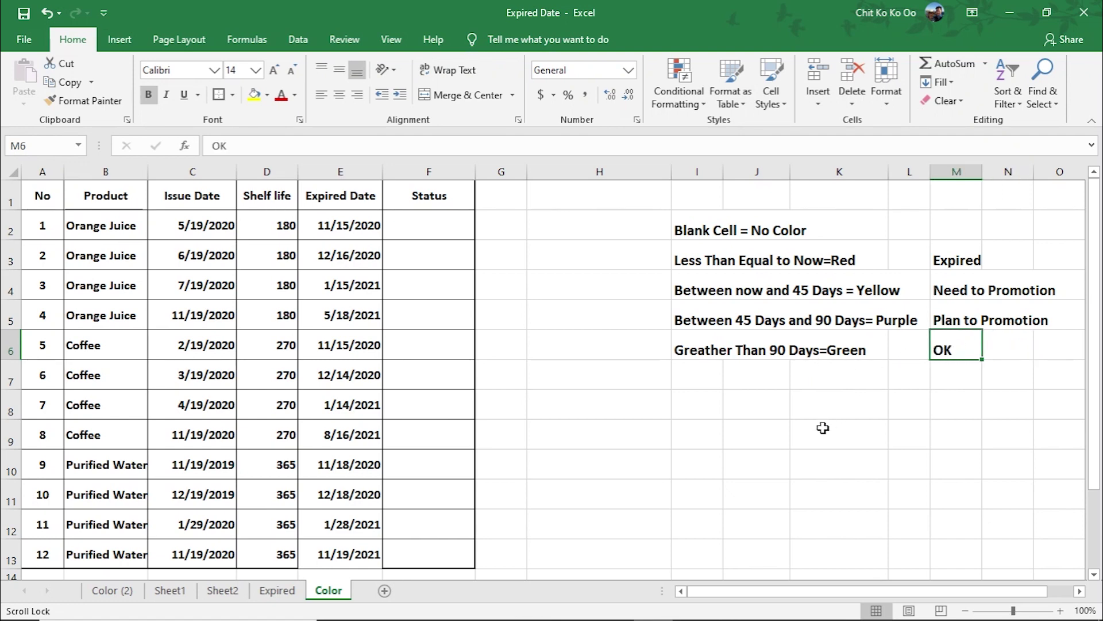
{"action": "left_click", "coordinate": [847, 357]}
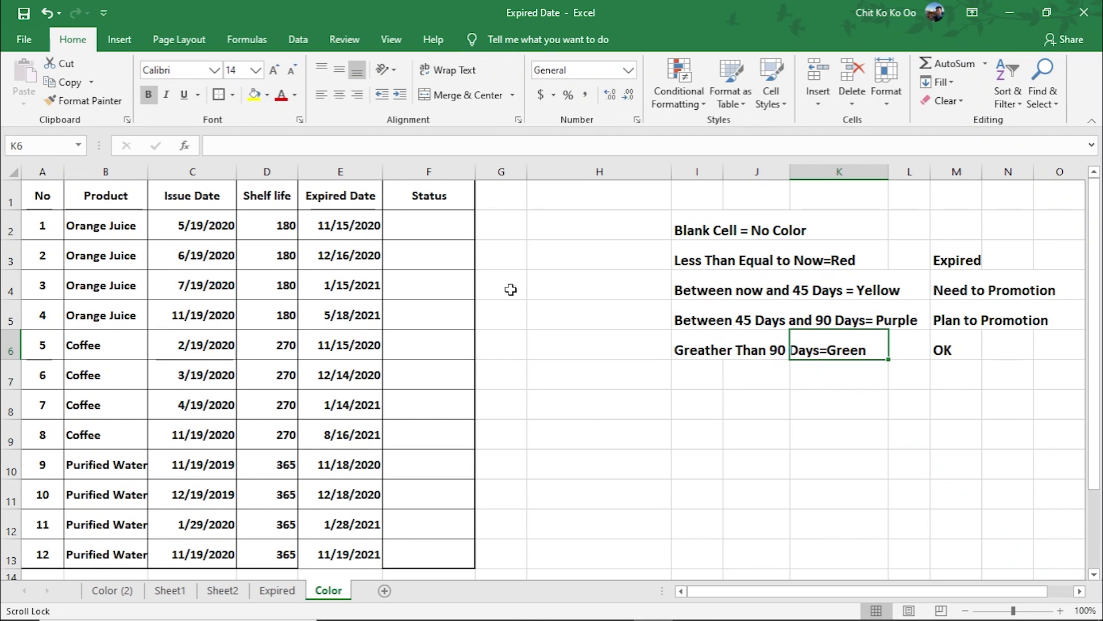
{"action": "mouse_move", "coordinate": [447, 220]}
{"action": "left_mouse_down"}
{"action": "mouse_move", "coordinate": [421, 494]}
{"action": "mouse_move", "coordinate": [428, 557]}
{"action": "left_mouse_up"}
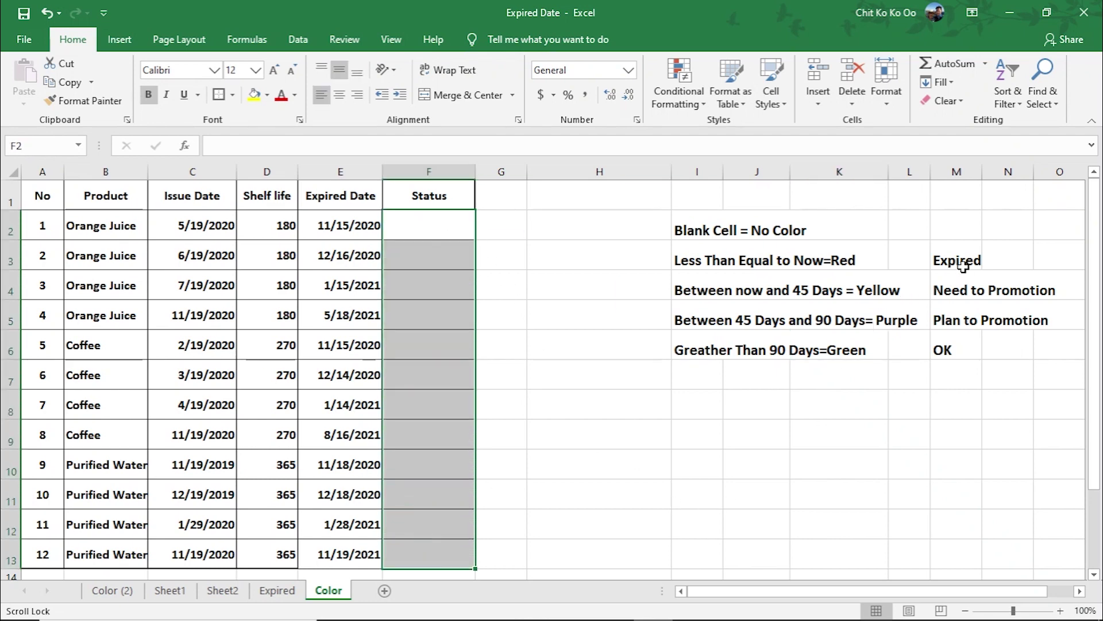
{"action": "left_click_drag", "start_coordinate": [963, 265], "coordinate": [955, 344]}
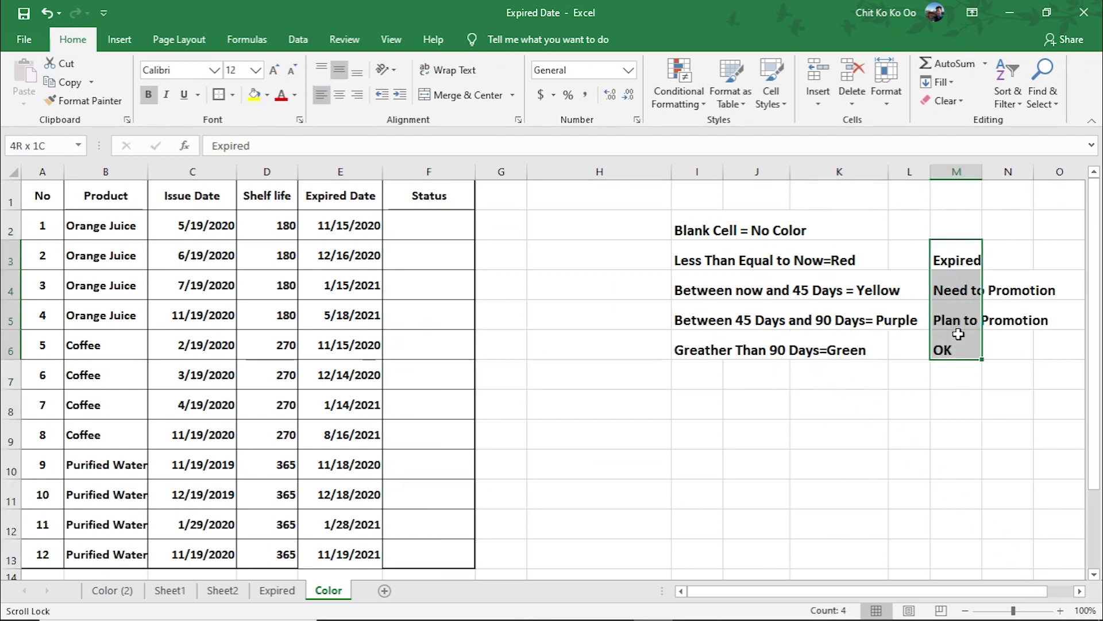
{"action": "left_click", "coordinate": [957, 463]}
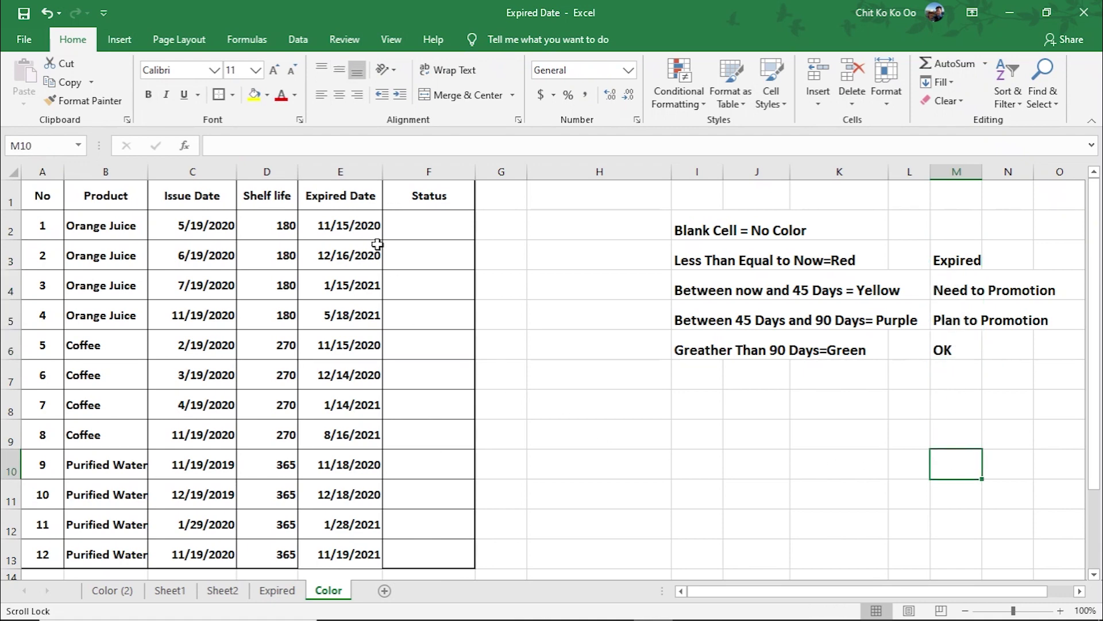
{"action": "left_click_drag", "start_coordinate": [355, 227], "coordinate": [356, 554]}
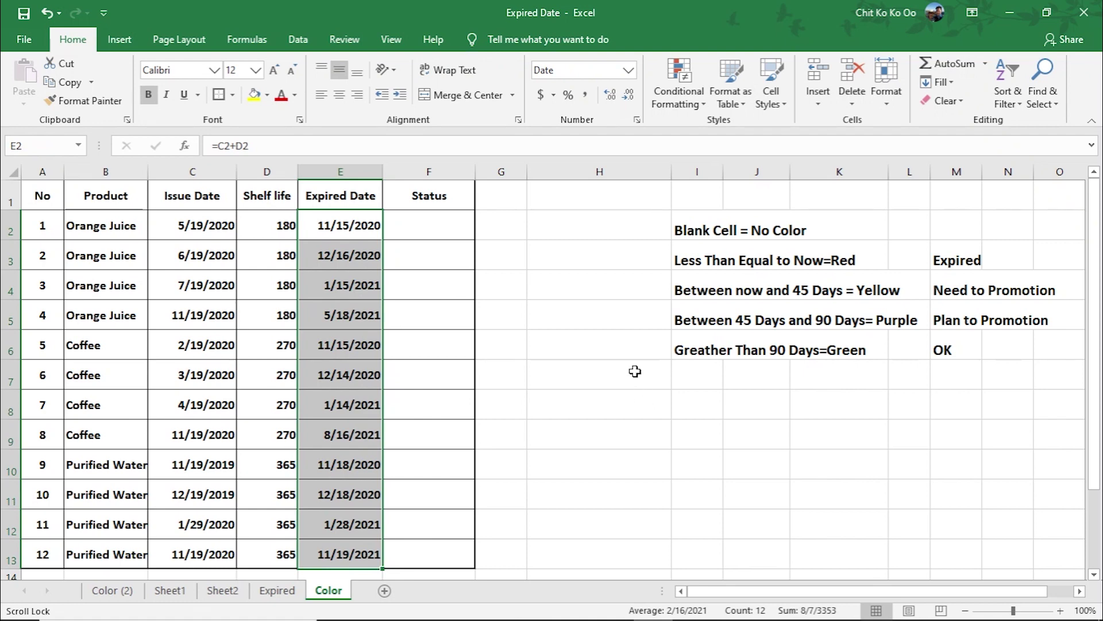
{"action": "left_click", "coordinate": [757, 463]}
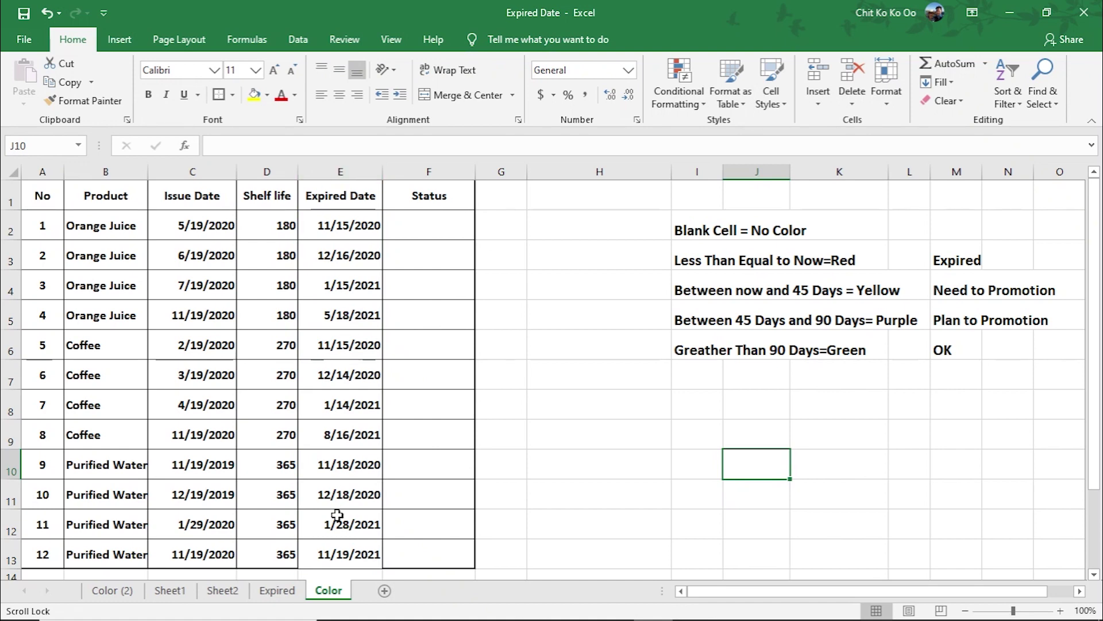
Select the Expired Date column E and start a New Formatting Rule for it
{"action": "left_click", "coordinate": [356, 171]}
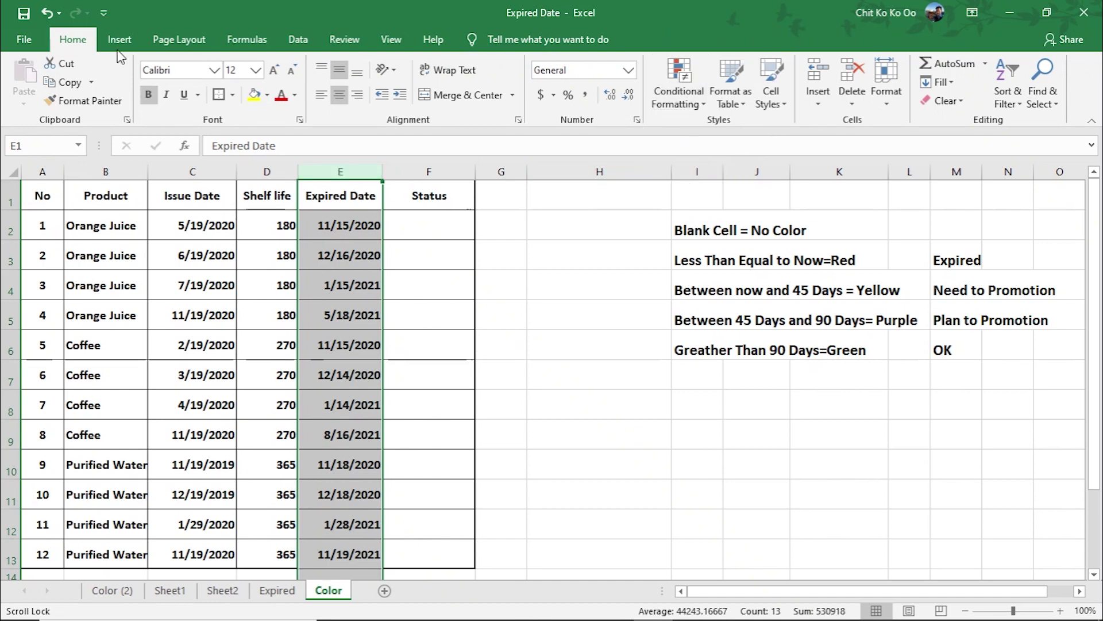
{"action": "left_click", "coordinate": [69, 41]}
{"action": "left_click", "coordinate": [706, 110]}
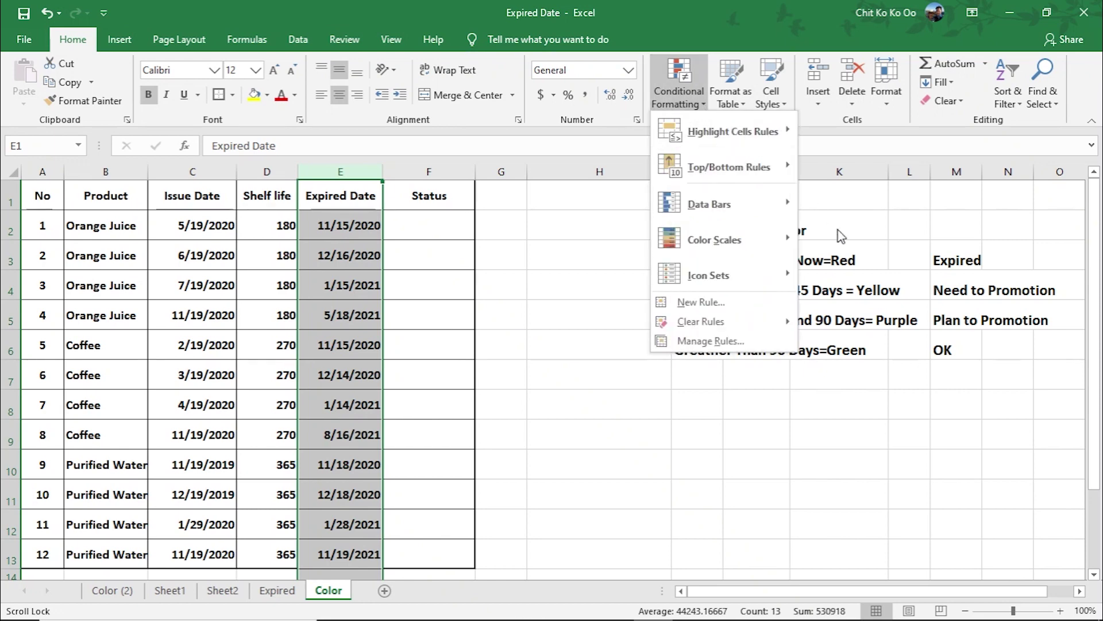
{"action": "left_click", "coordinate": [728, 308]}
{"action": "mouse_move", "coordinate": [775, 120]}
{"action": "left_mouse_down"}
{"action": "mouse_move", "coordinate": [713, 183]}
{"action": "mouse_move", "coordinate": [695, 171]}
{"action": "left_mouse_up"}
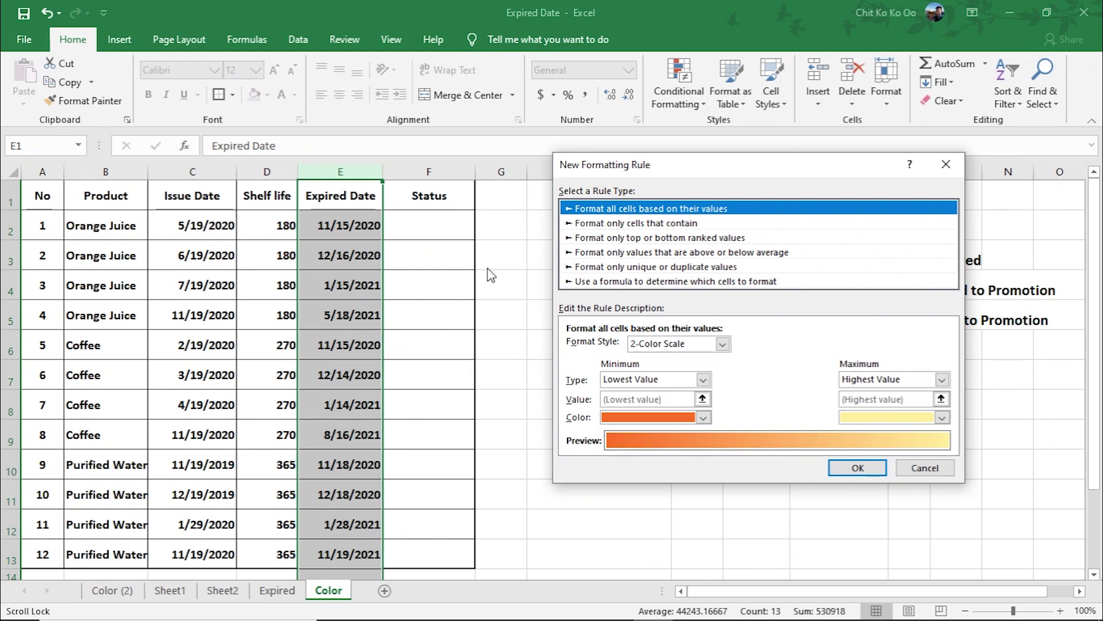
Make the new rule format only cells that contain Blanks
{"action": "left_click", "coordinate": [622, 225]}
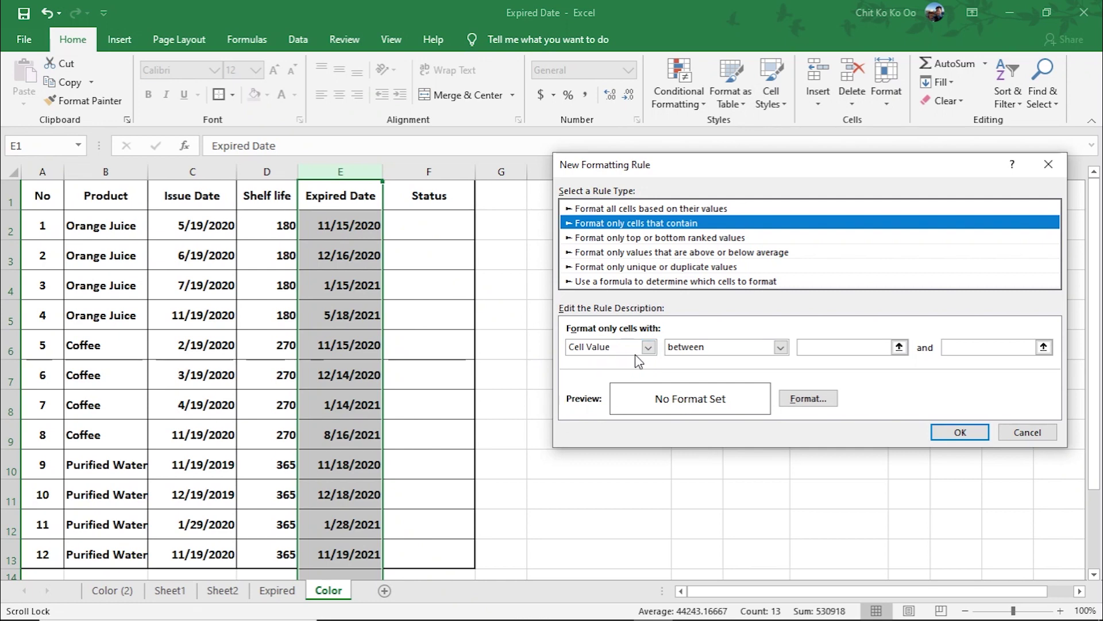
{"action": "left_click", "coordinate": [649, 347]}
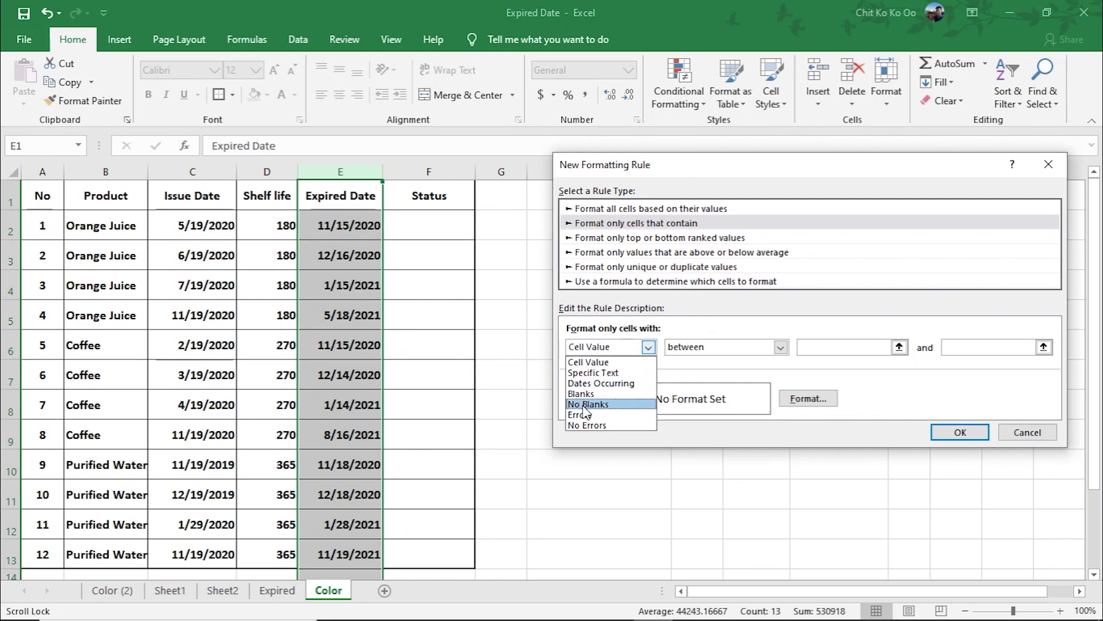
{"action": "left_click", "coordinate": [611, 395]}
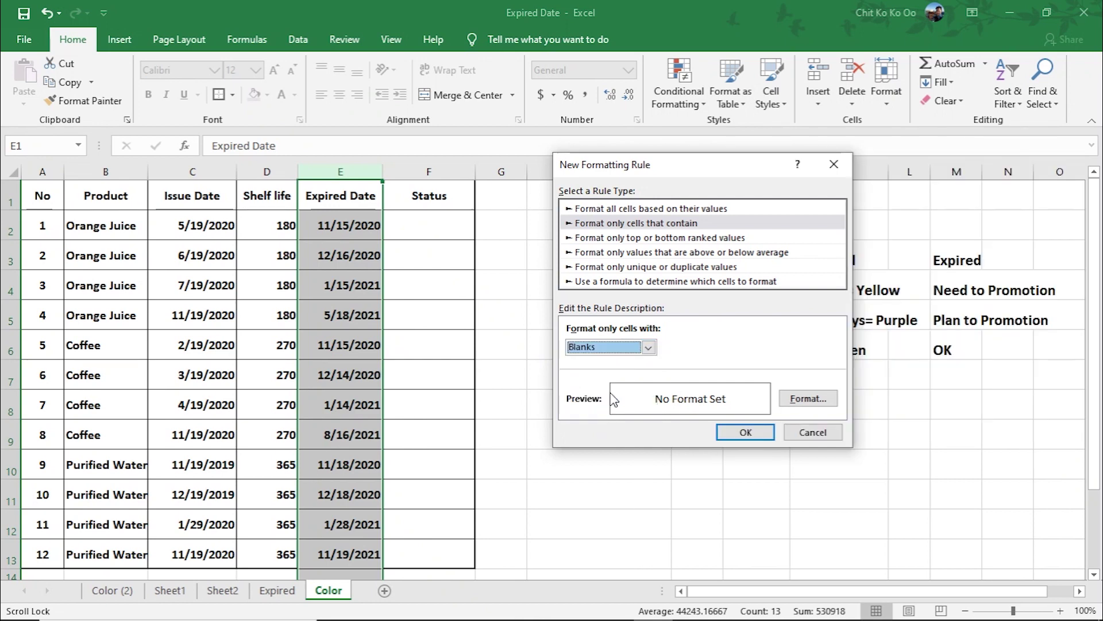
Give the blank-cell rule No Color fill and confirm it
{"action": "left_click", "coordinate": [794, 404]}
{"action": "left_click", "coordinate": [794, 404]}
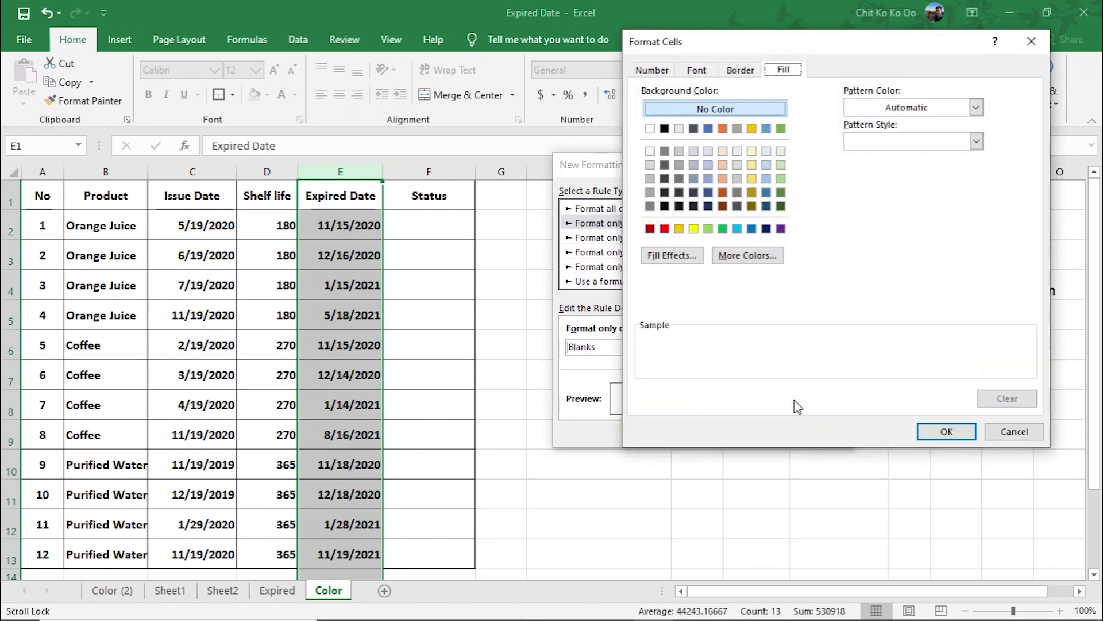
{"action": "left_click", "coordinate": [652, 70]}
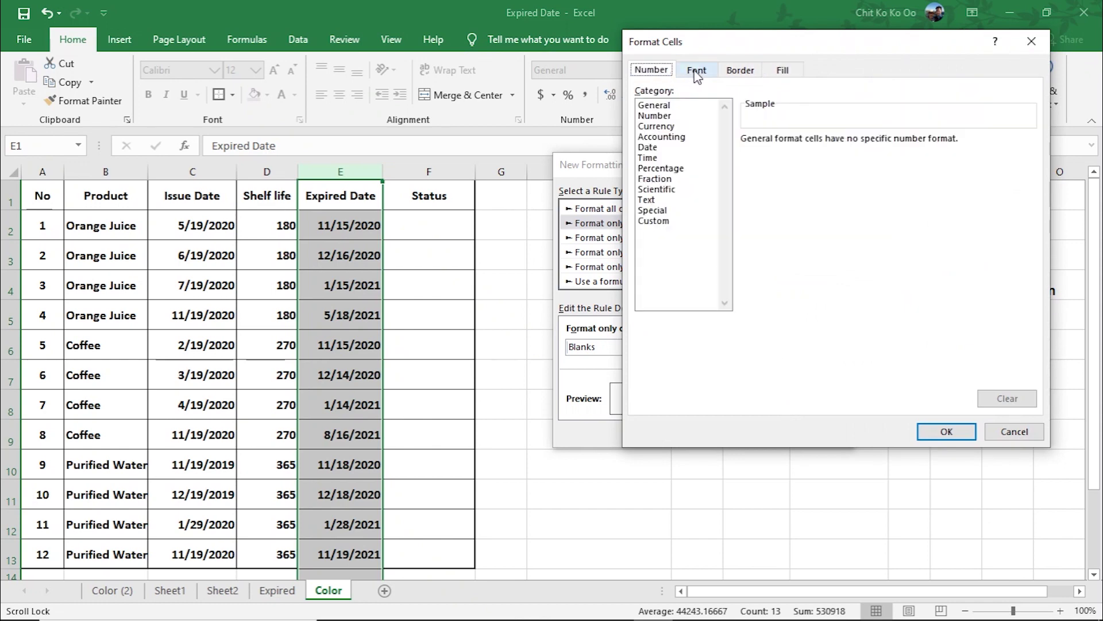
{"action": "left_click", "coordinate": [695, 70]}
{"action": "left_click", "coordinate": [741, 74]}
{"action": "left_click_drag", "start_coordinate": [746, 50], "coordinate": [698, 112]}
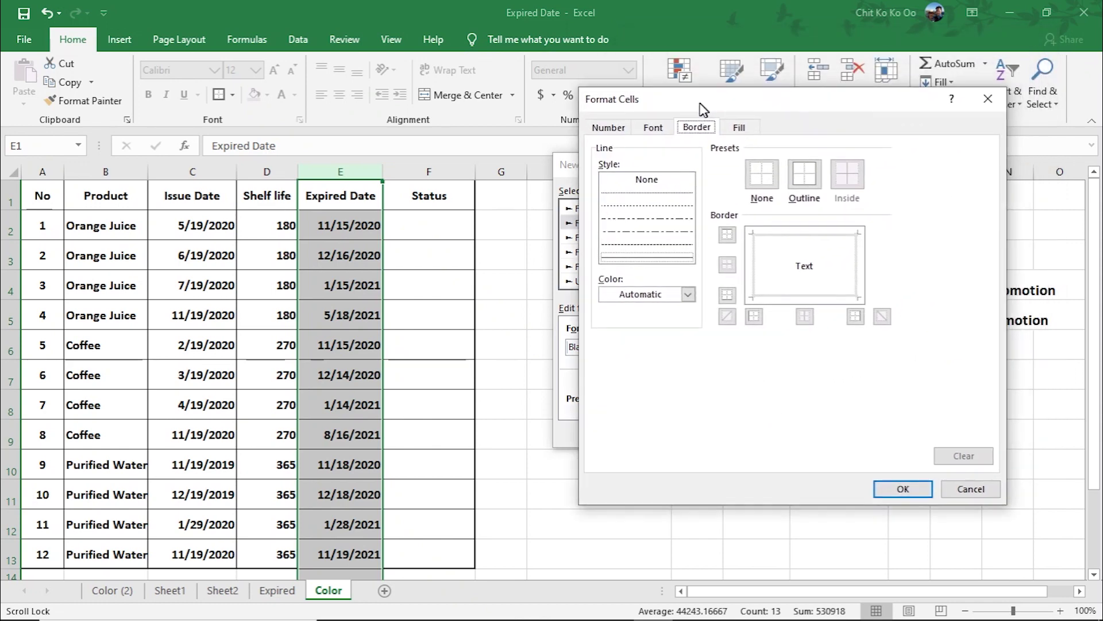
{"action": "left_click", "coordinate": [738, 135]}
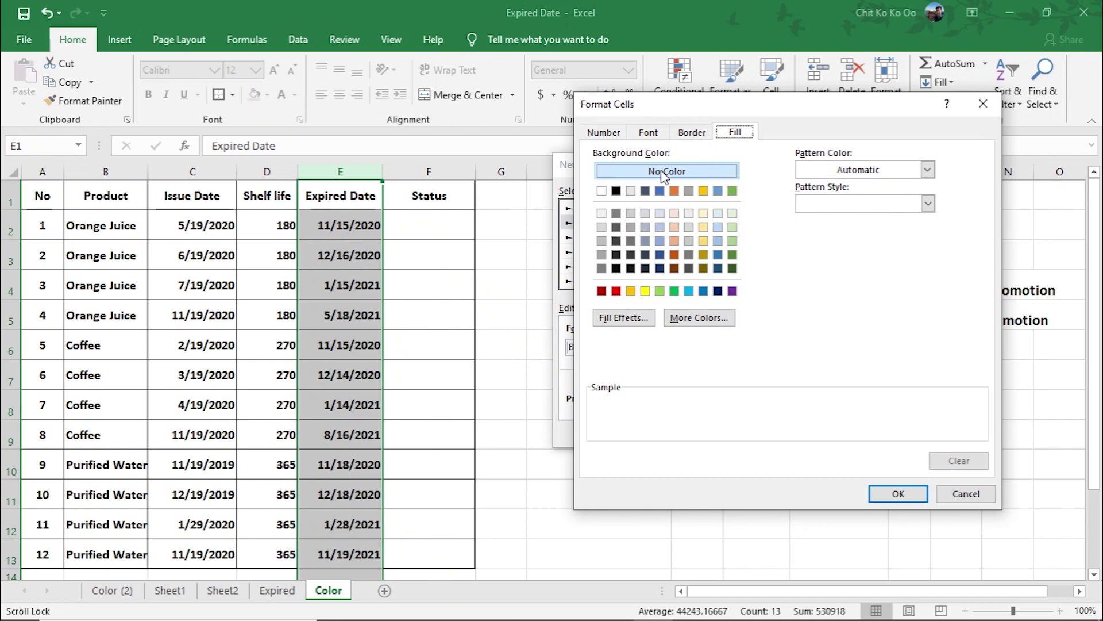
{"action": "left_click", "coordinate": [916, 495]}
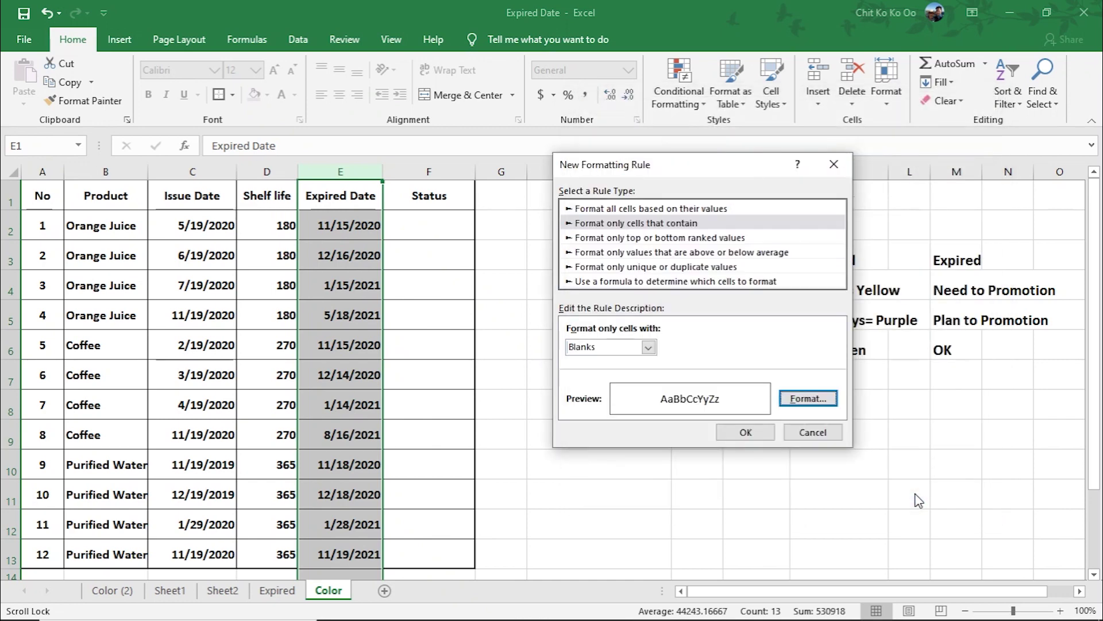
{"action": "left_click", "coordinate": [746, 433]}
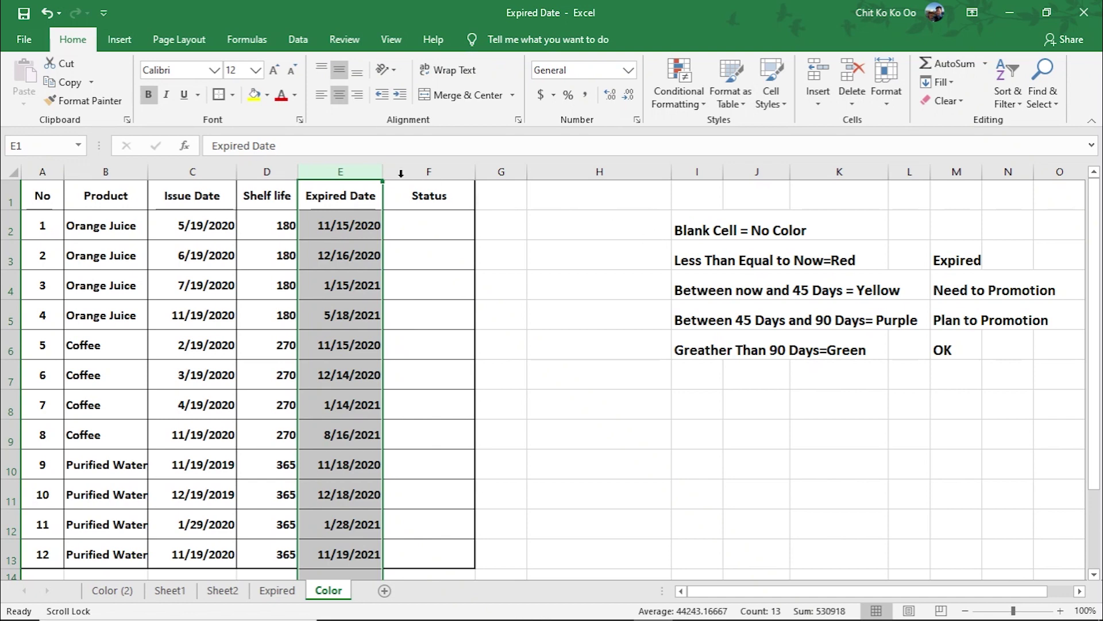
Open Manage Rules for column E and check the blank-cell rule applies to =$E:$E
{"action": "left_click", "coordinate": [356, 171]}
{"action": "left_click", "coordinate": [706, 109]}
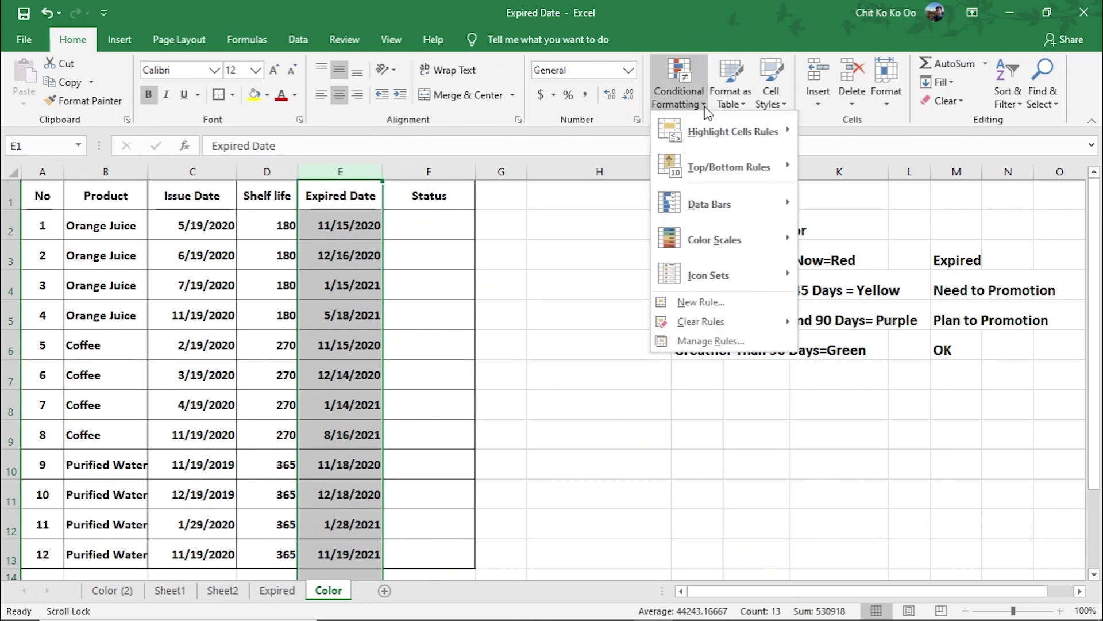
{"action": "left_click", "coordinate": [740, 343]}
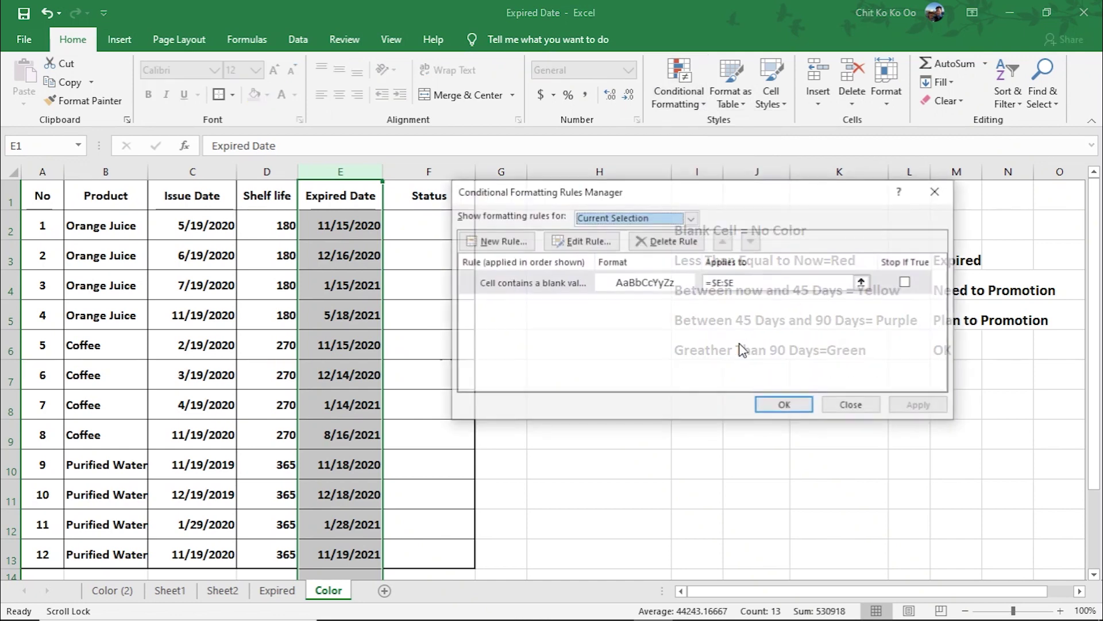
{"action": "left_click_drag", "start_coordinate": [641, 192], "coordinate": [744, 171]}
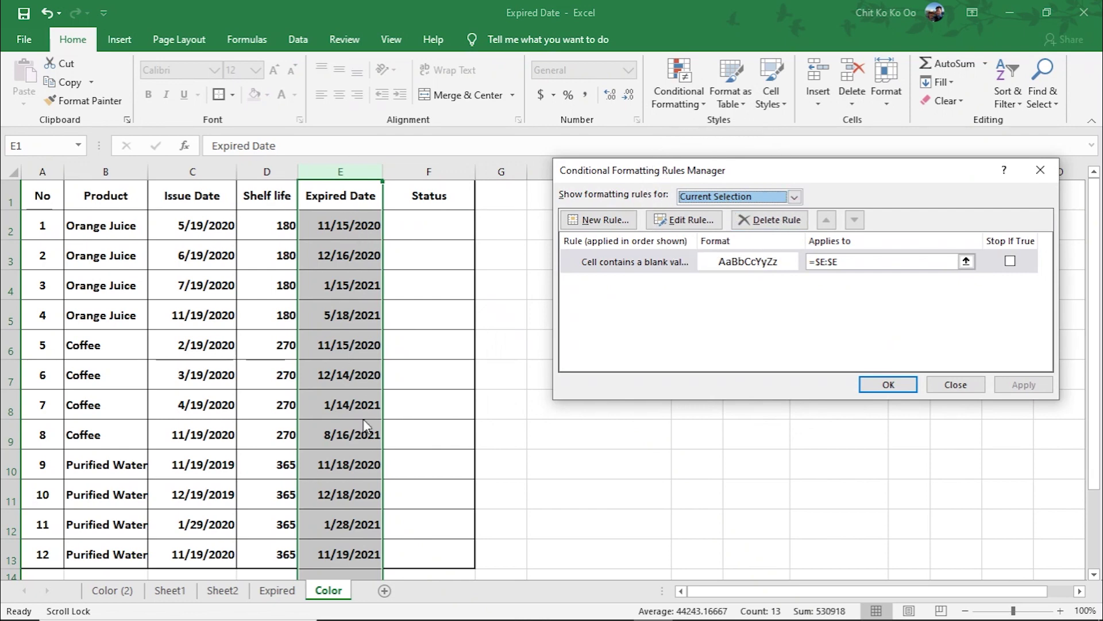
{"action": "left_click", "coordinate": [651, 270]}
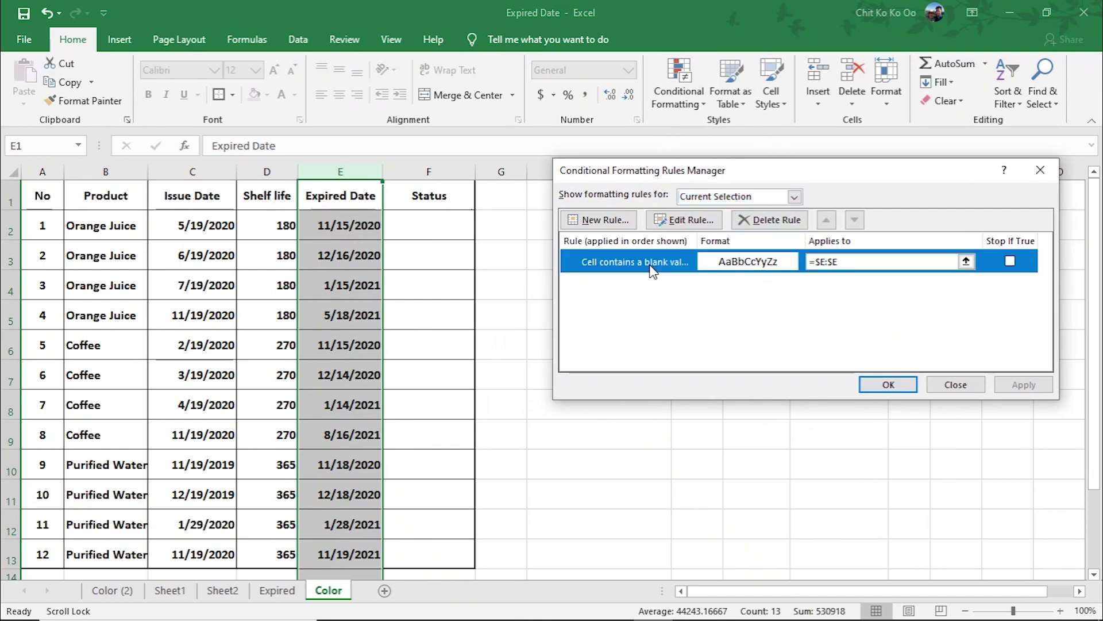
{"action": "left_click", "coordinate": [870, 265]}
Create a new rule for cells with Cell Value less than or equal to =now()
{"action": "left_click", "coordinate": [602, 221]}
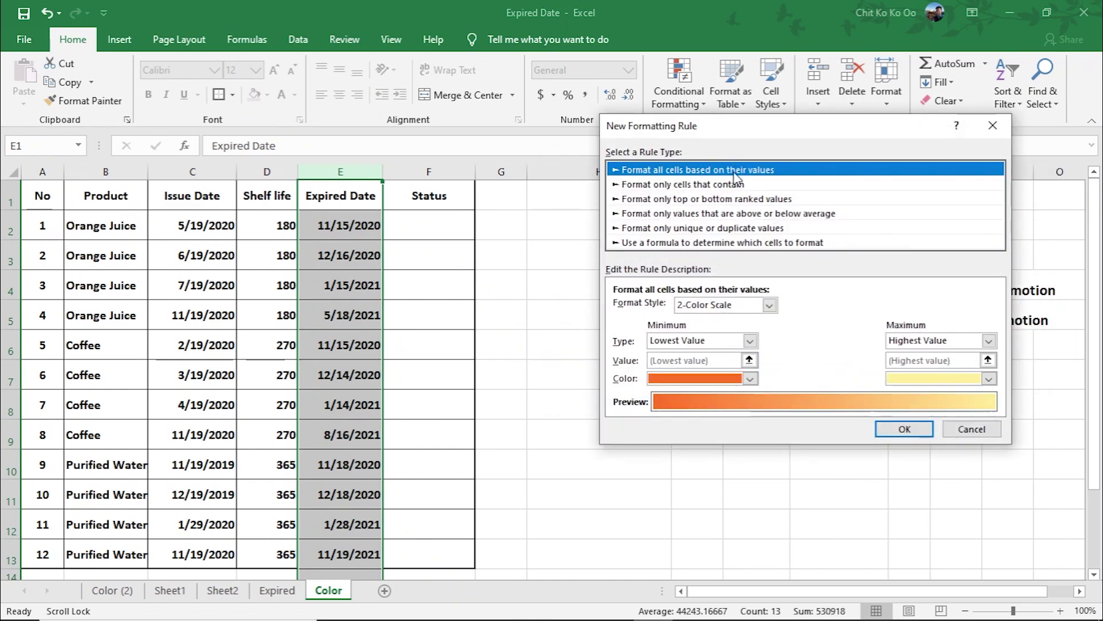
{"action": "left_click", "coordinate": [718, 186]}
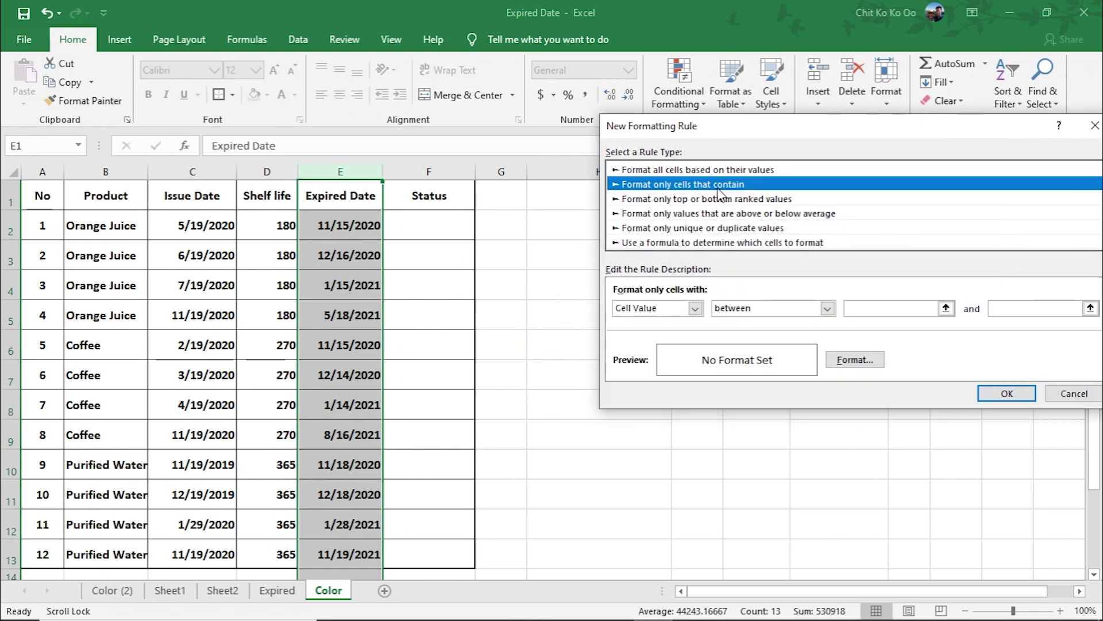
{"action": "left_click", "coordinate": [696, 308]}
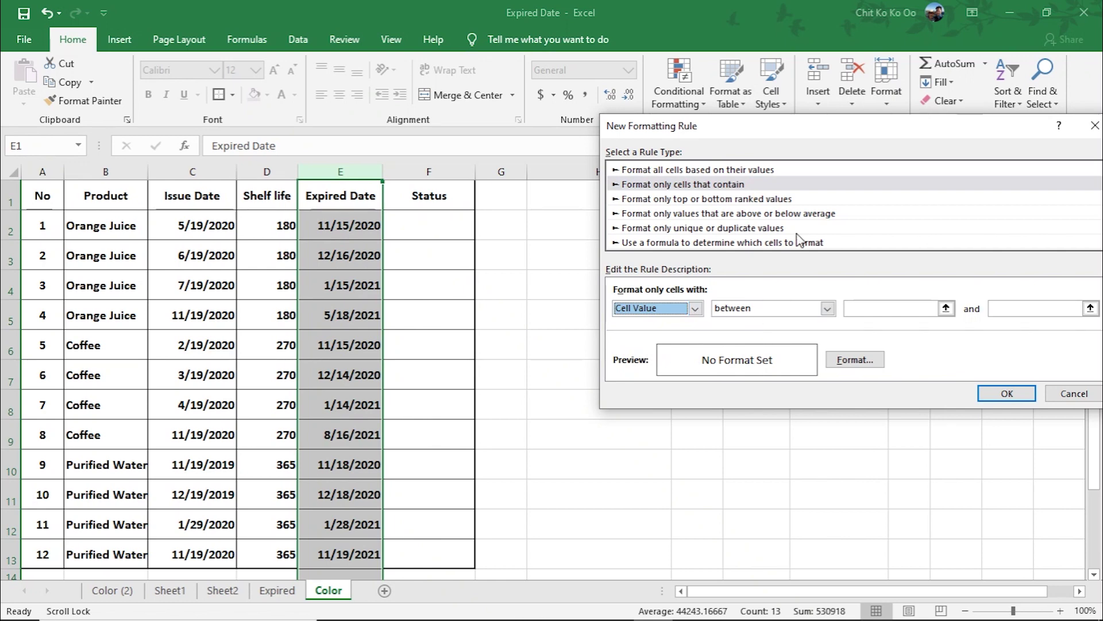
{"action": "left_click_drag", "start_coordinate": [833, 142], "coordinate": [743, 141]}
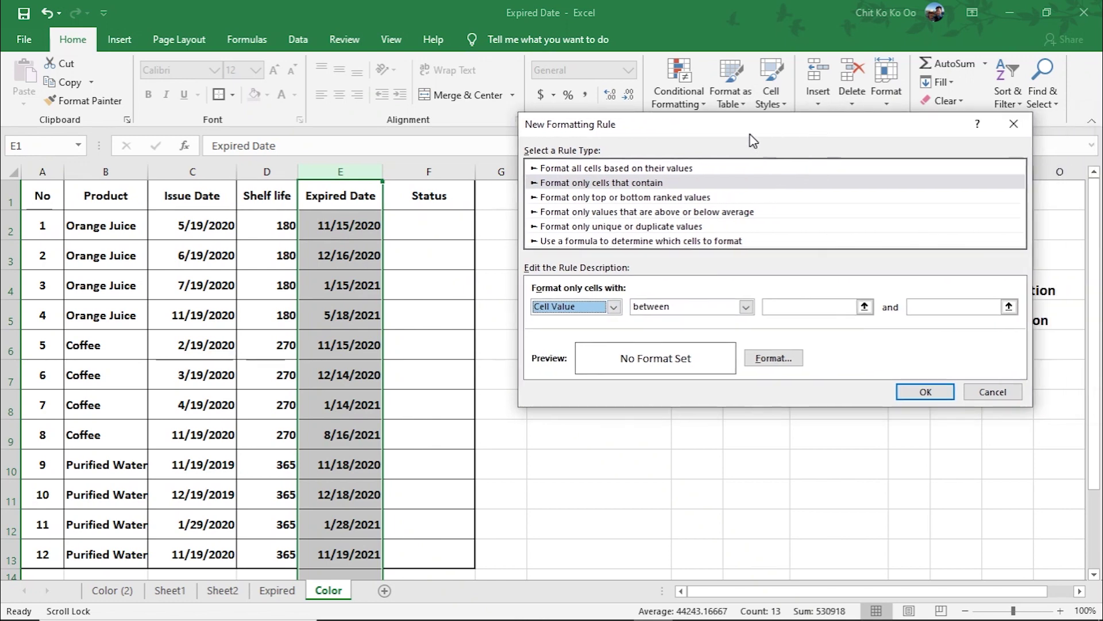
{"action": "left_click", "coordinate": [737, 307]}
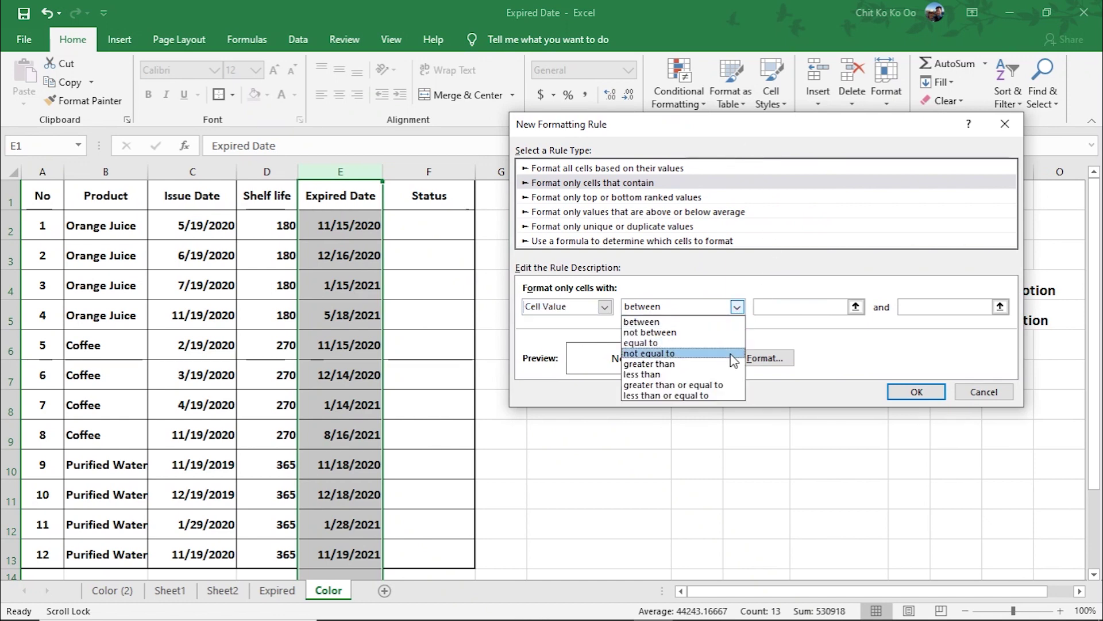
{"action": "left_click", "coordinate": [725, 396]}
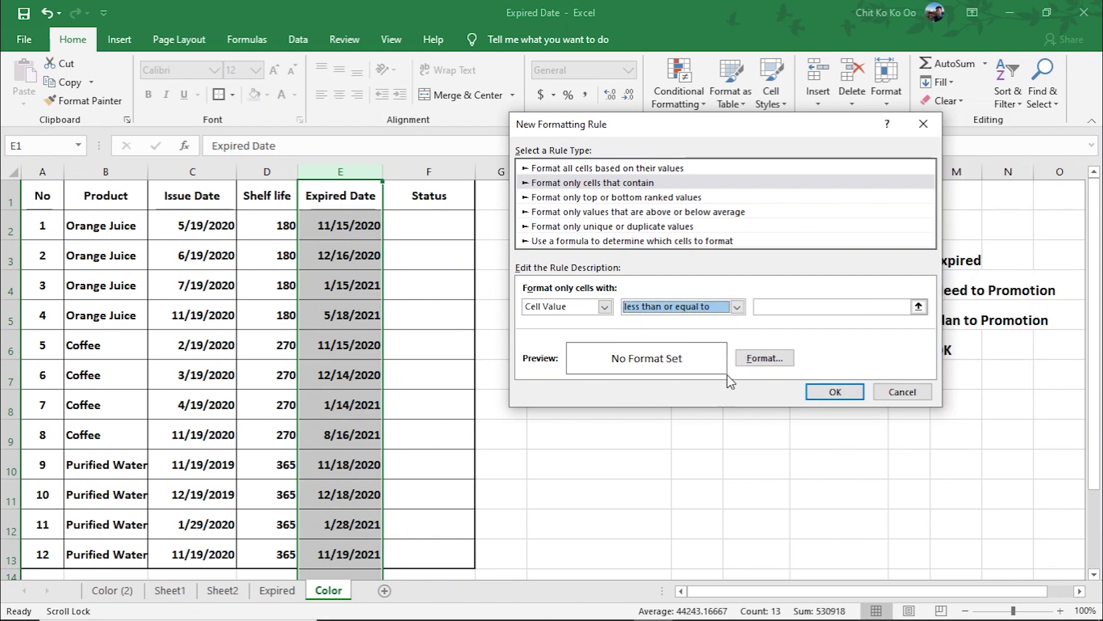
{"action": "left_click", "coordinate": [808, 309]}
{"action": "type", "text": "=no"}
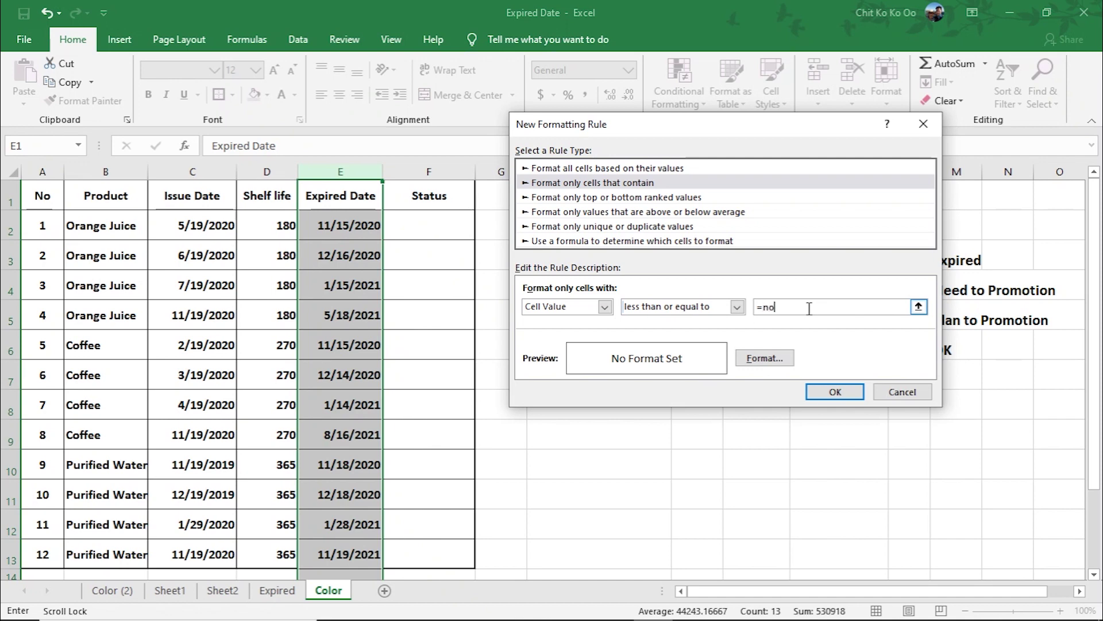
{"action": "type", "text": "w("}
Give the NOW() rule a red fill and save it
{"action": "left_click", "coordinate": [765, 359]}
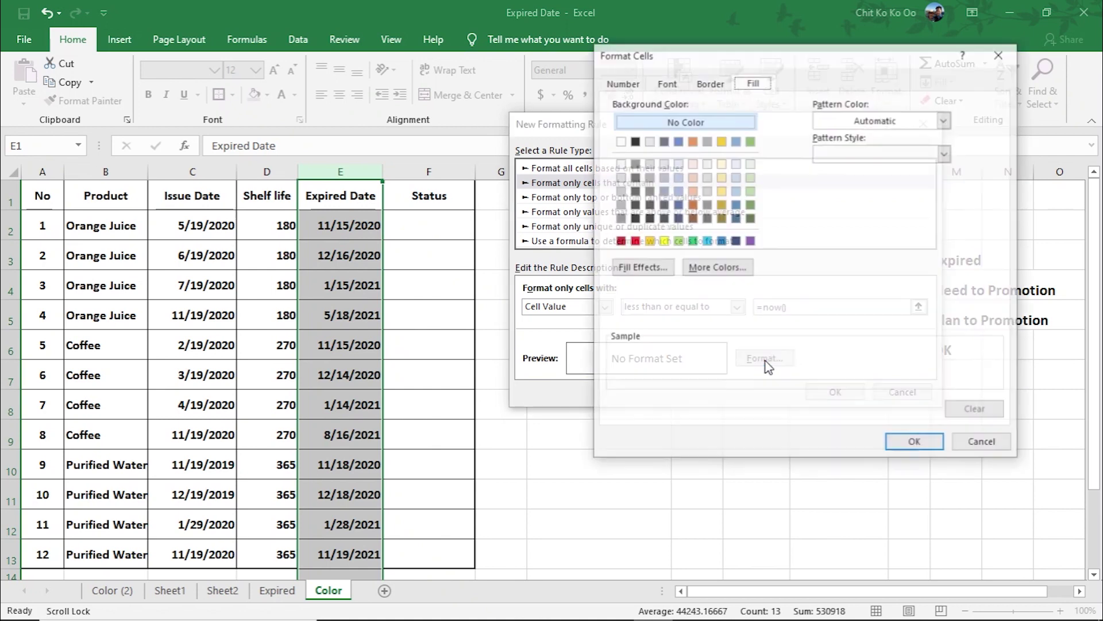
{"action": "left_click", "coordinate": [634, 241]}
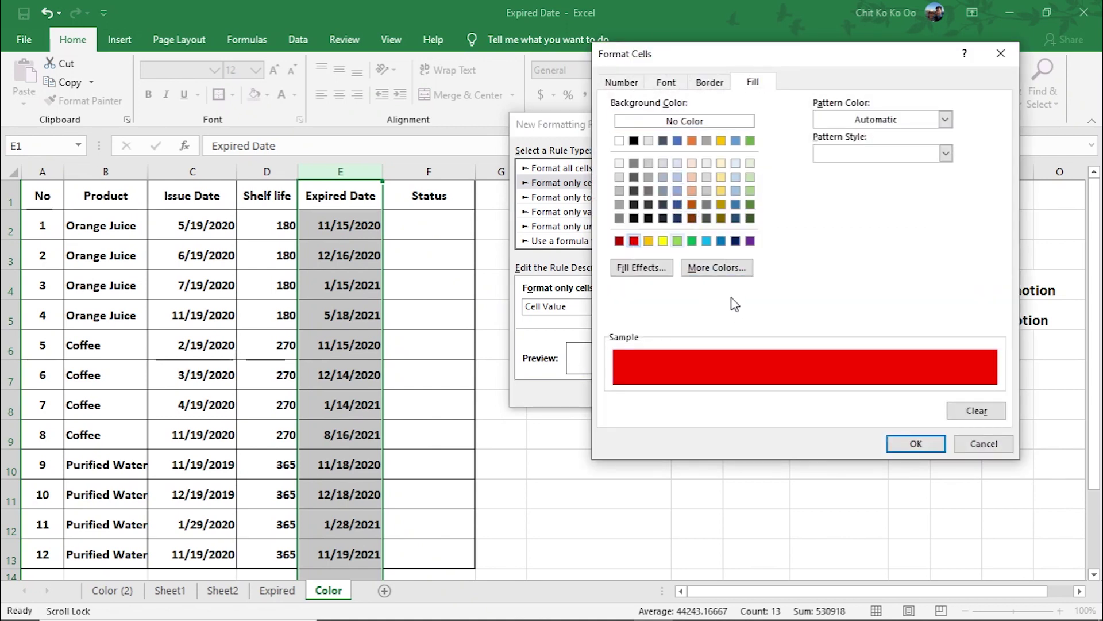
{"action": "left_click", "coordinate": [924, 446]}
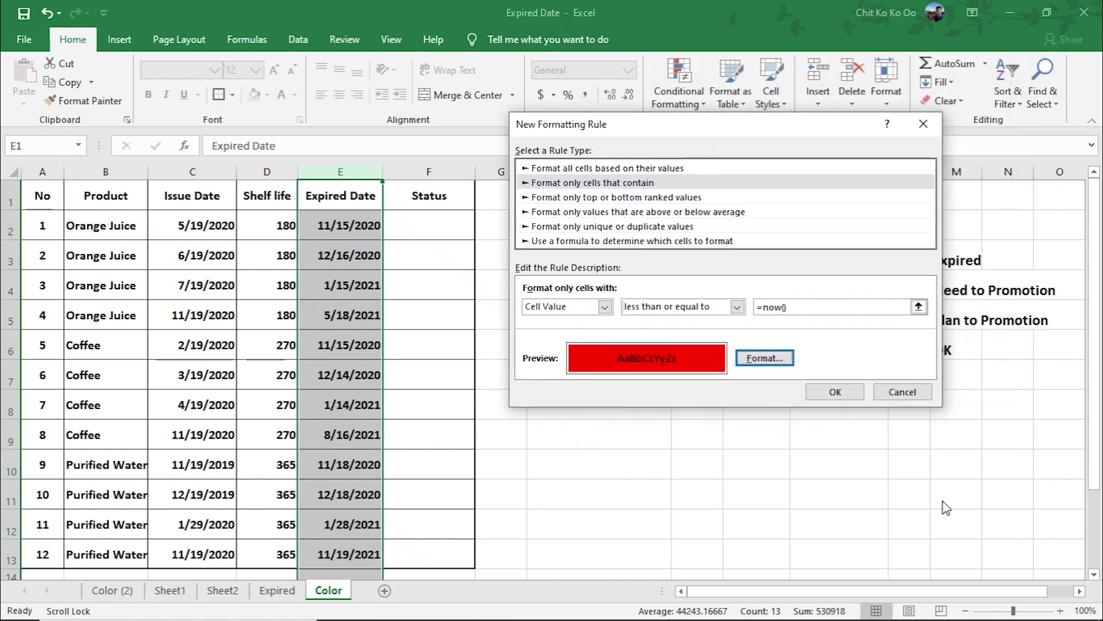
{"action": "left_click", "coordinate": [839, 394]}
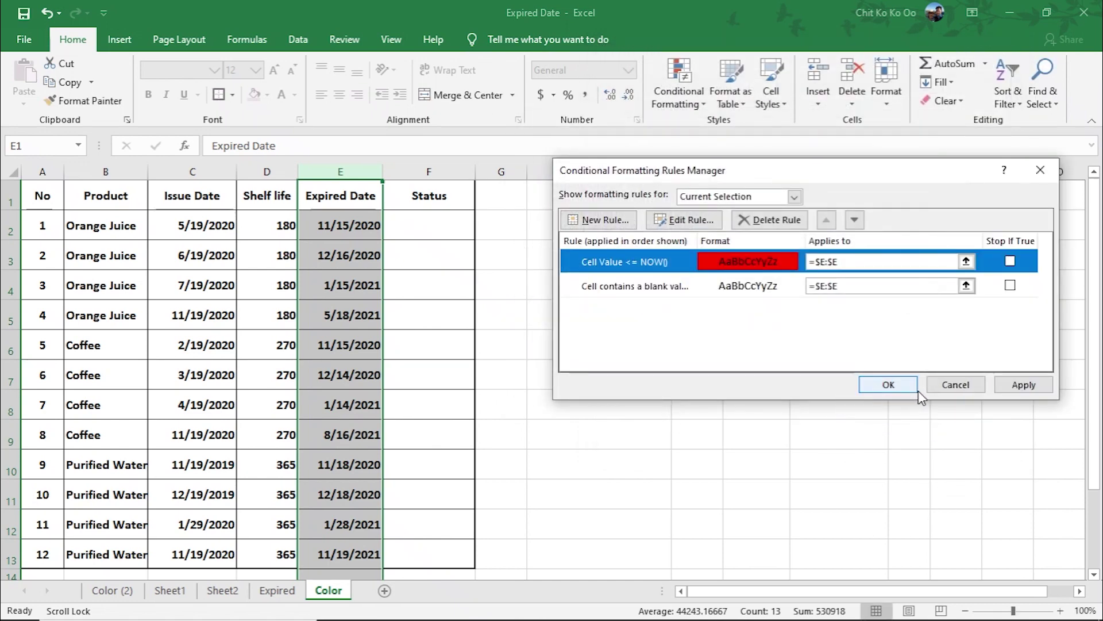
Apply the red NOW() rule so past expiry dates in column E turn red
{"action": "left_click", "coordinate": [1022, 384]}
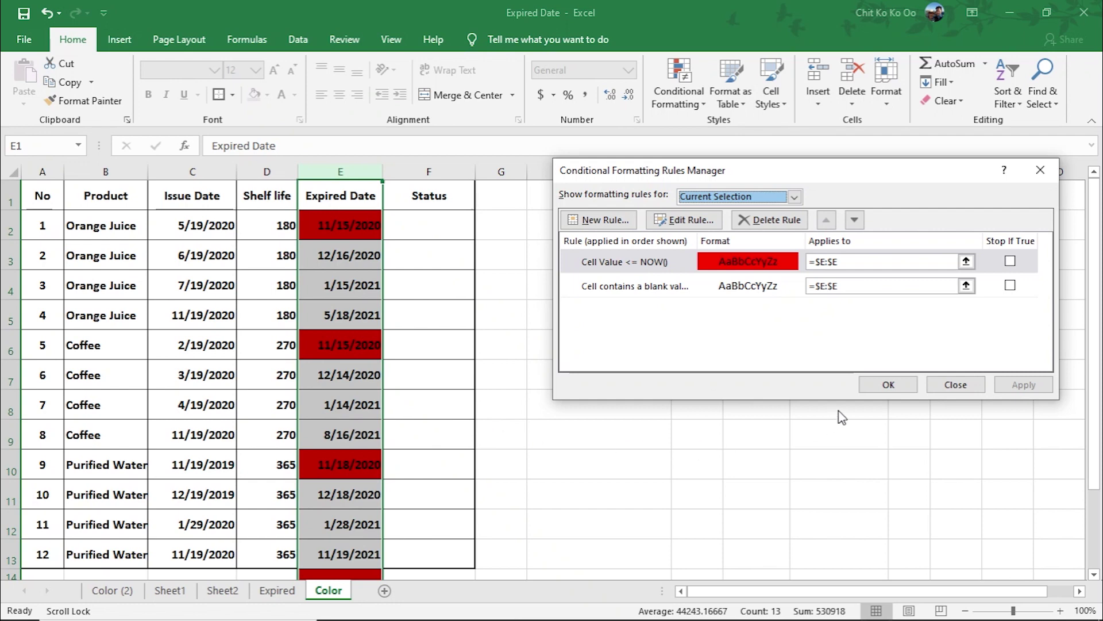
{"action": "left_click_drag", "start_coordinate": [738, 173], "coordinate": [745, 157]}
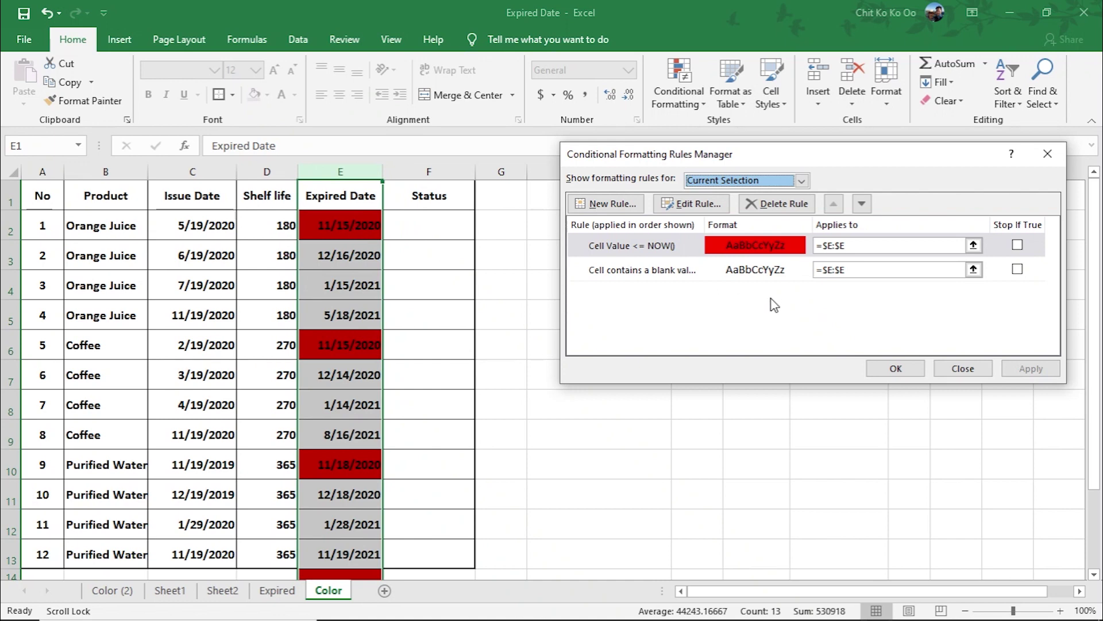
{"action": "left_click_drag", "start_coordinate": [789, 162], "coordinate": [785, 196]}
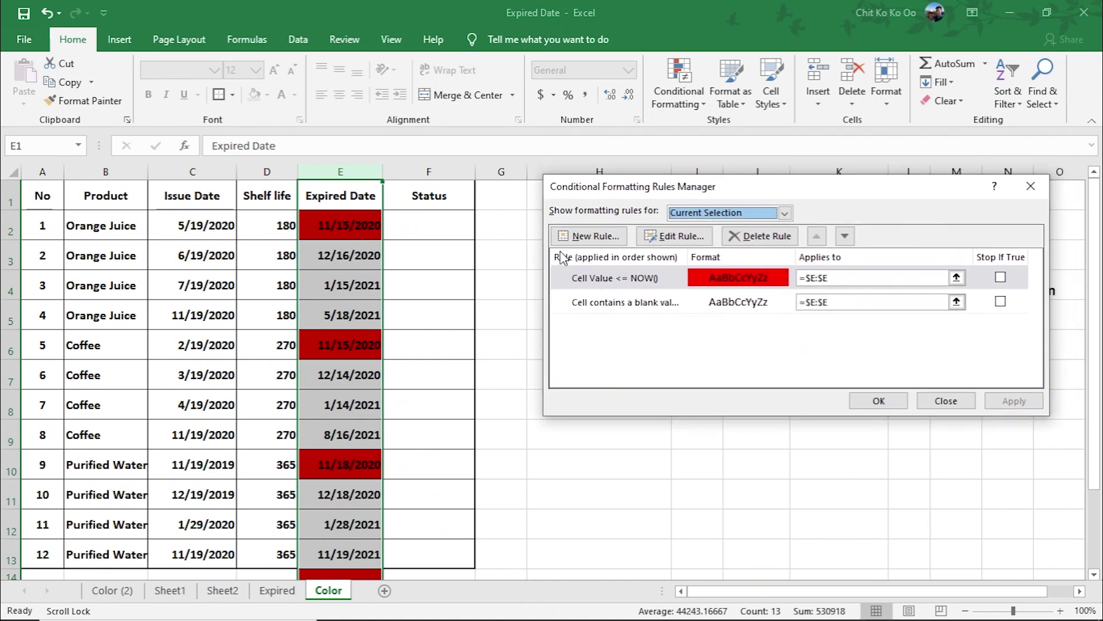
Start a third Cell Value 'between' rule, moving the dialog to reveal the colour legend
{"action": "left_click", "coordinate": [590, 235]}
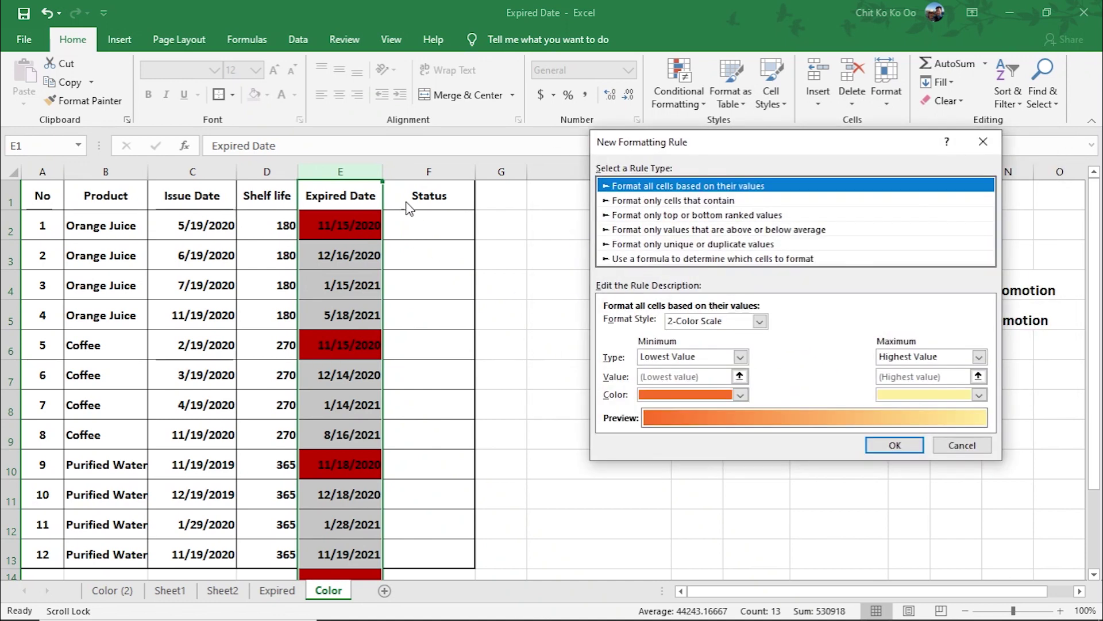
{"action": "left_click", "coordinate": [637, 201]}
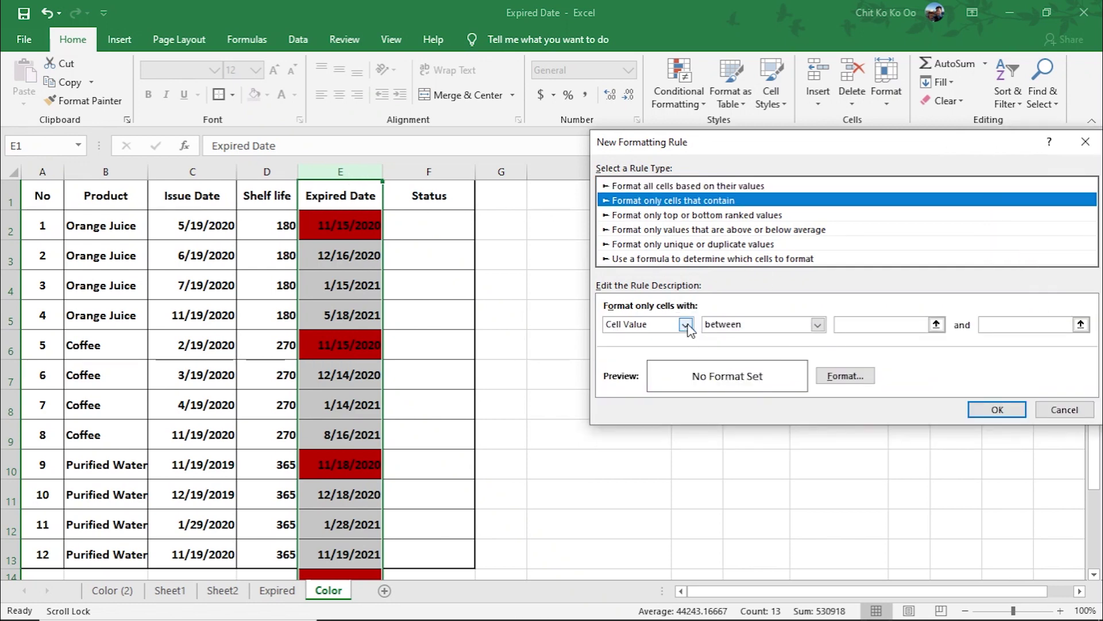
{"action": "left_click", "coordinate": [818, 325]}
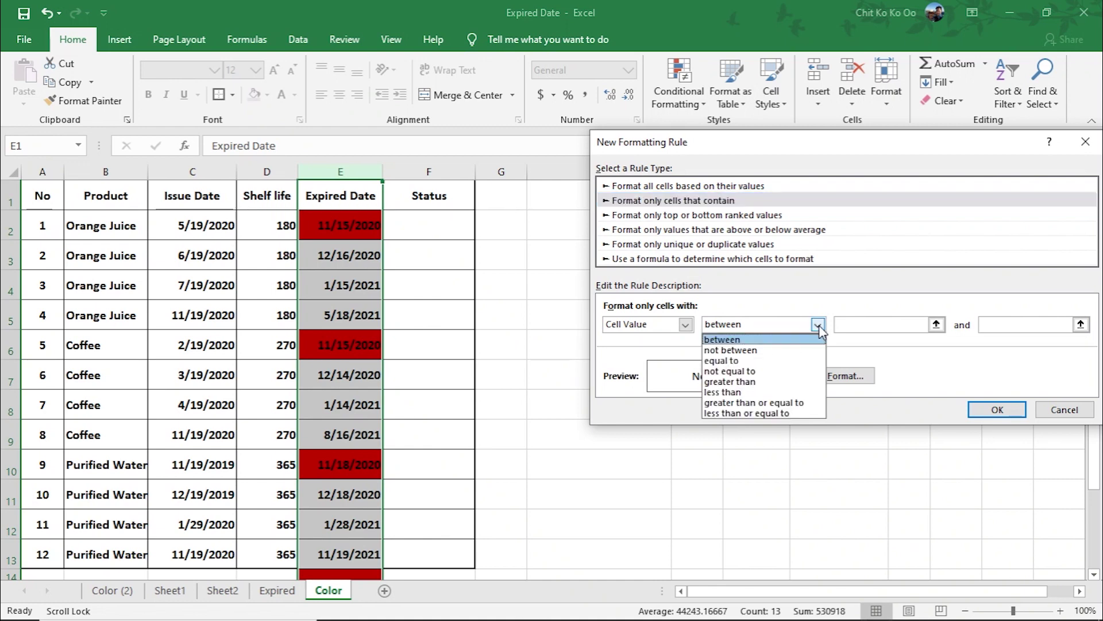
{"action": "left_click", "coordinate": [822, 151]}
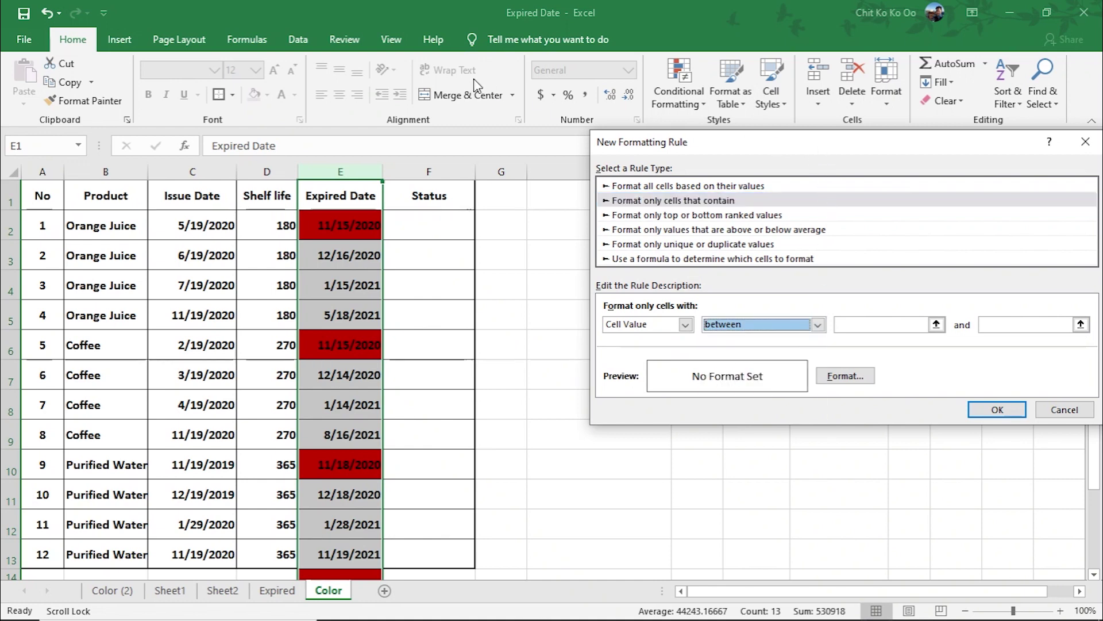
{"action": "left_click_drag", "start_coordinate": [790, 150], "coordinate": [301, 123]}
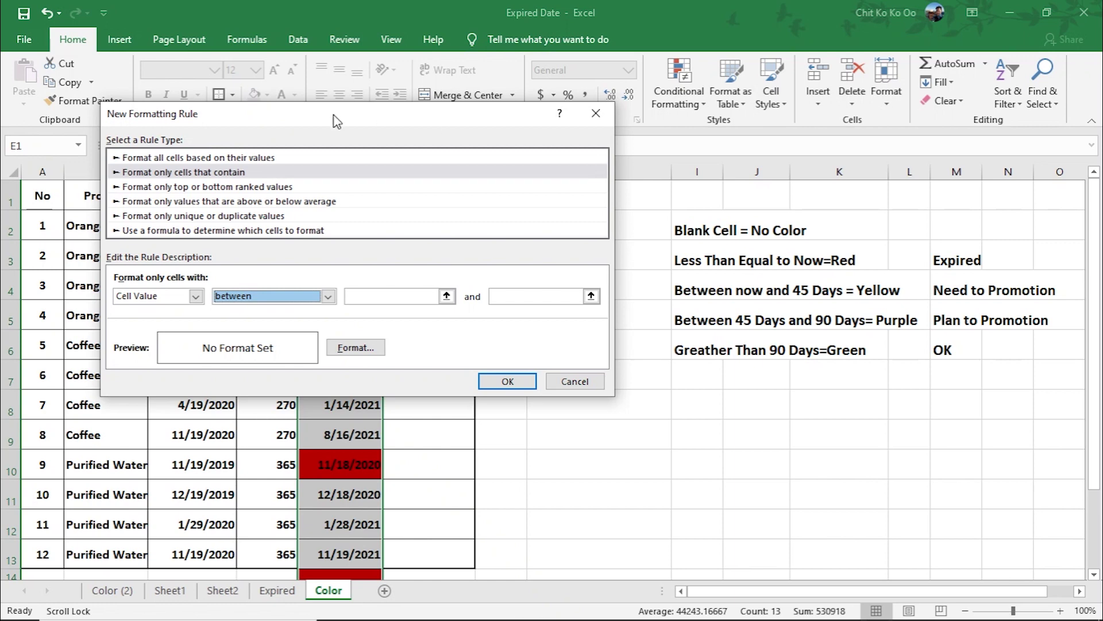
Add a gold-fill rule for Expired Date values between NOW()+1 and NOW()+45
{"action": "left_click", "coordinate": [236, 172]}
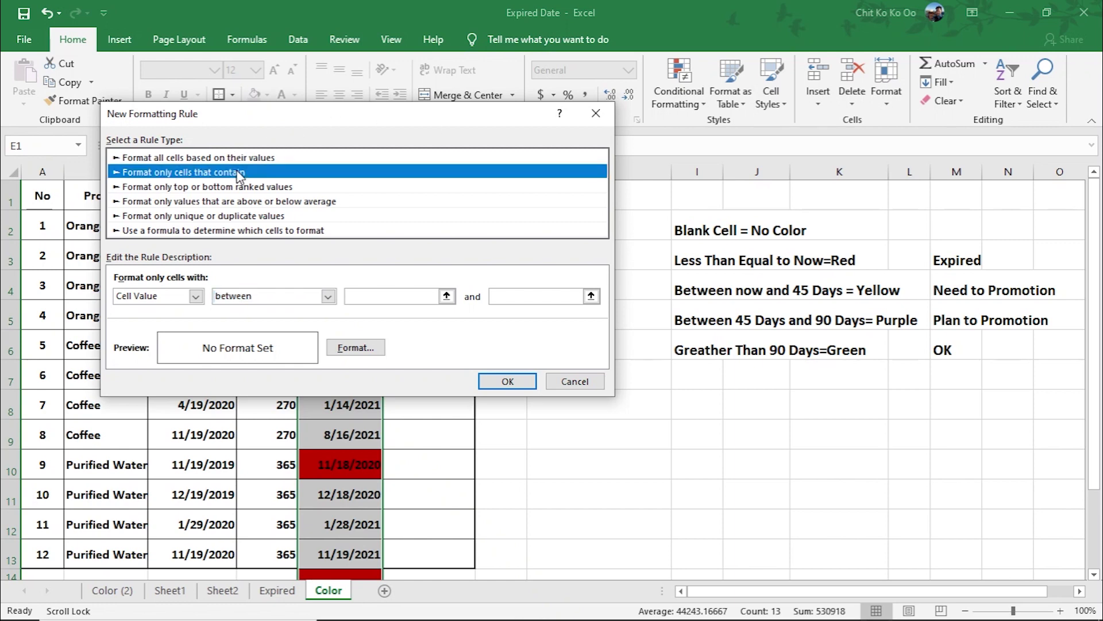
{"action": "left_click", "coordinate": [328, 296]}
{"action": "left_click", "coordinate": [328, 296]}
{"action": "left_click", "coordinate": [377, 296]}
{"action": "type", "text": "=n"}
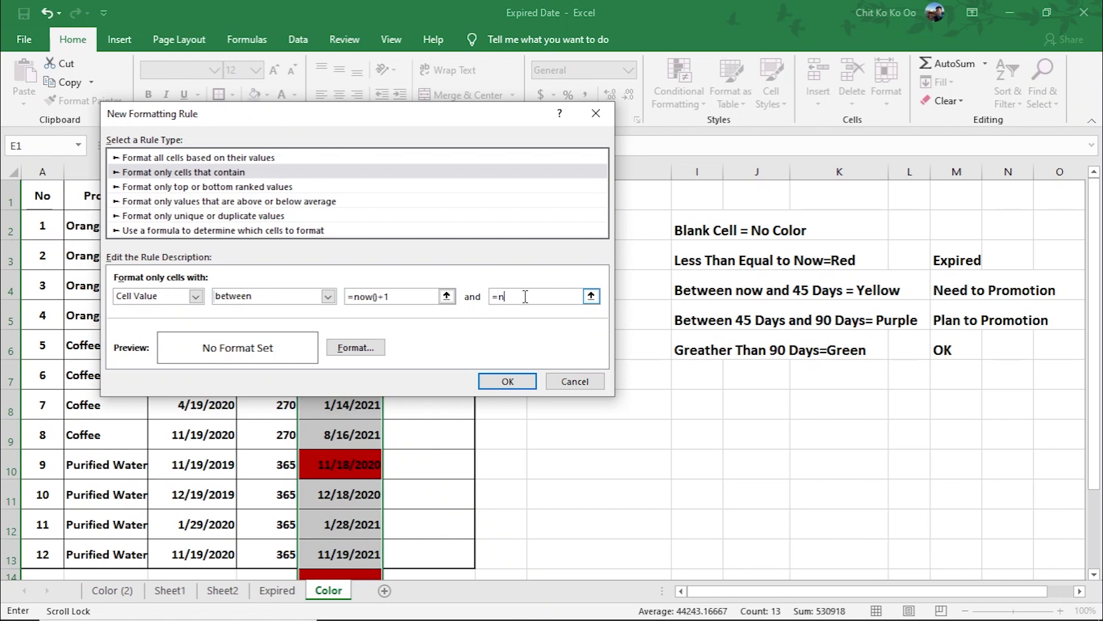
{"action": "type", "text": "ow()+"}
{"action": "type", "text": "45"}
{"action": "left_click", "coordinate": [343, 349]}
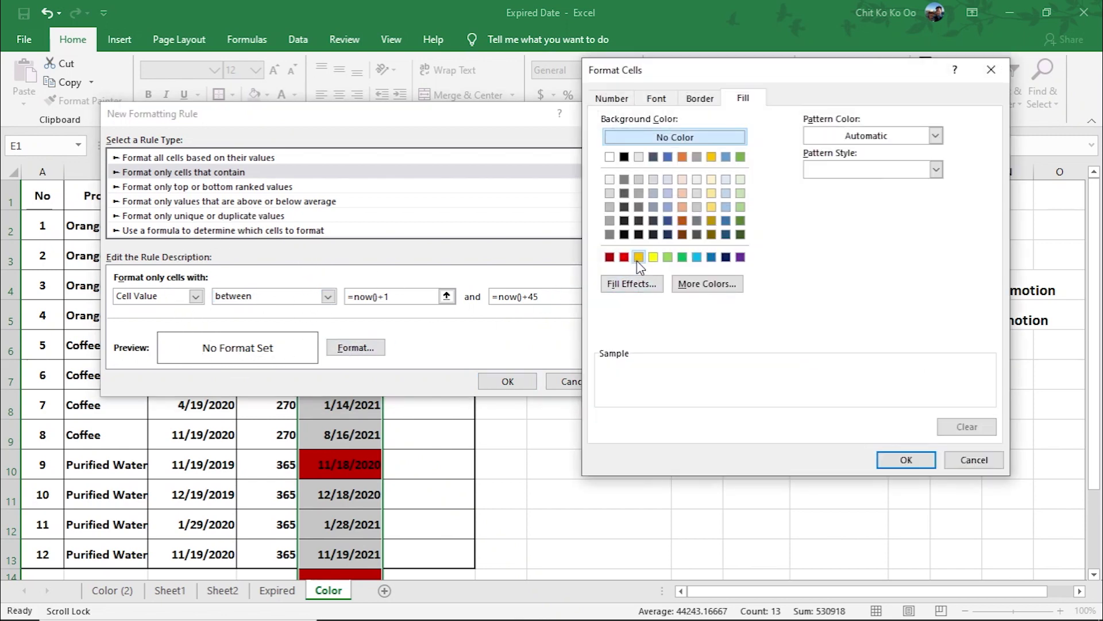
{"action": "left_click", "coordinate": [638, 258]}
{"action": "left_click", "coordinate": [653, 258]}
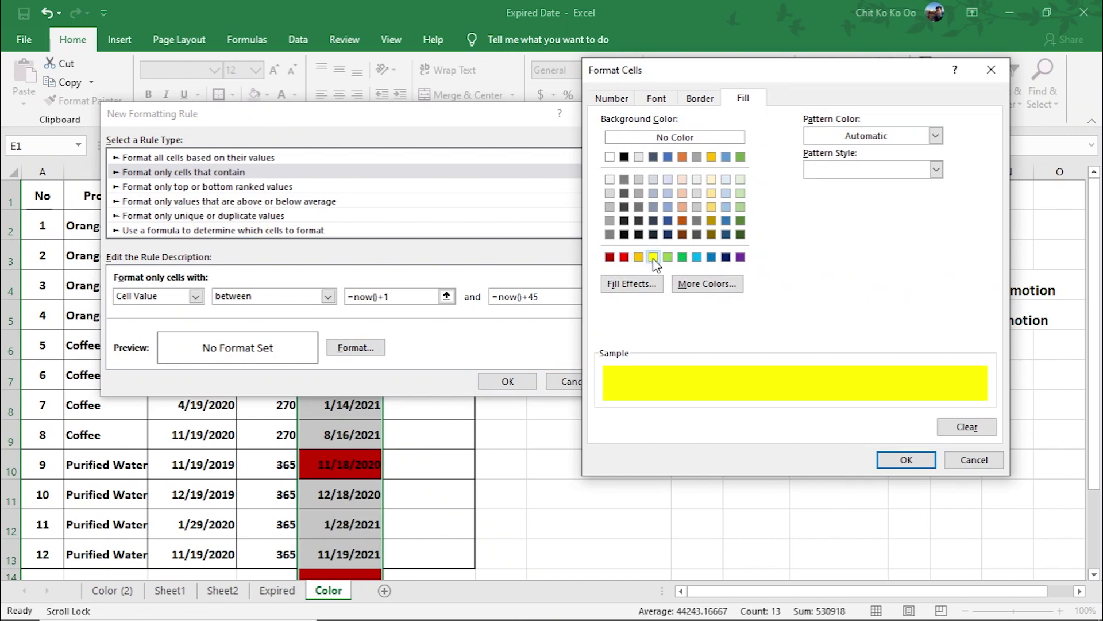
{"action": "left_click", "coordinate": [639, 257]}
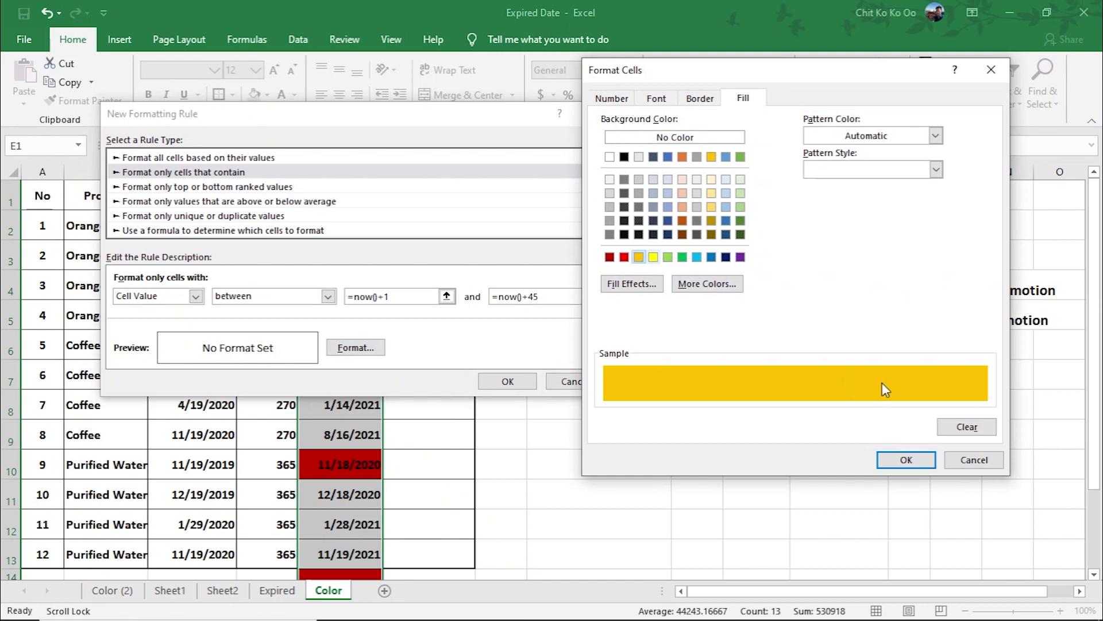
{"action": "left_click", "coordinate": [907, 460]}
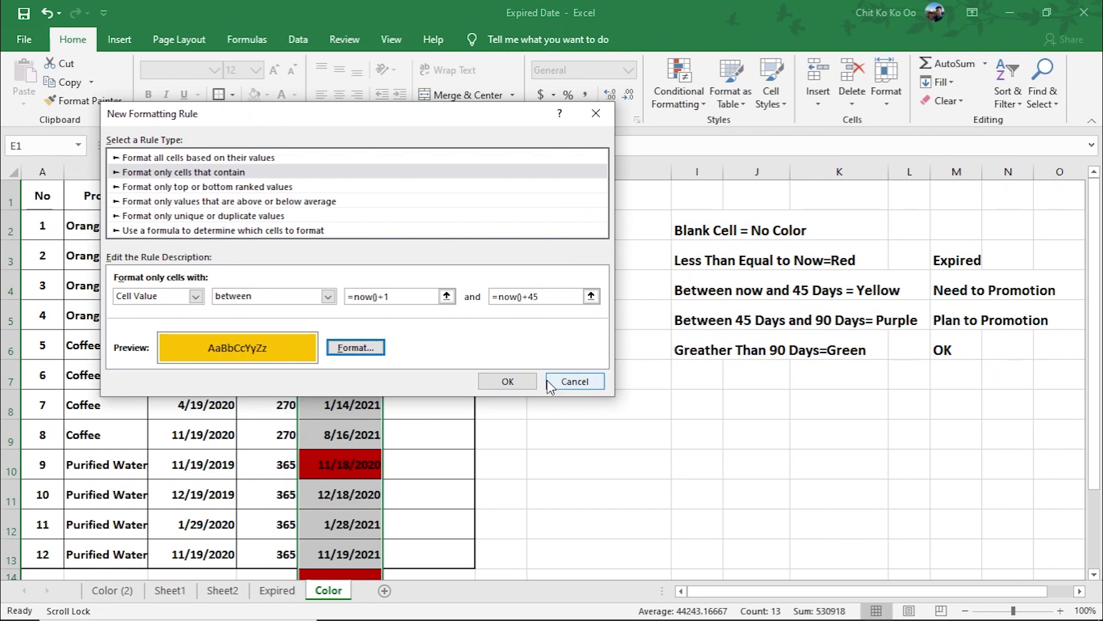
{"action": "left_click", "coordinate": [505, 381]}
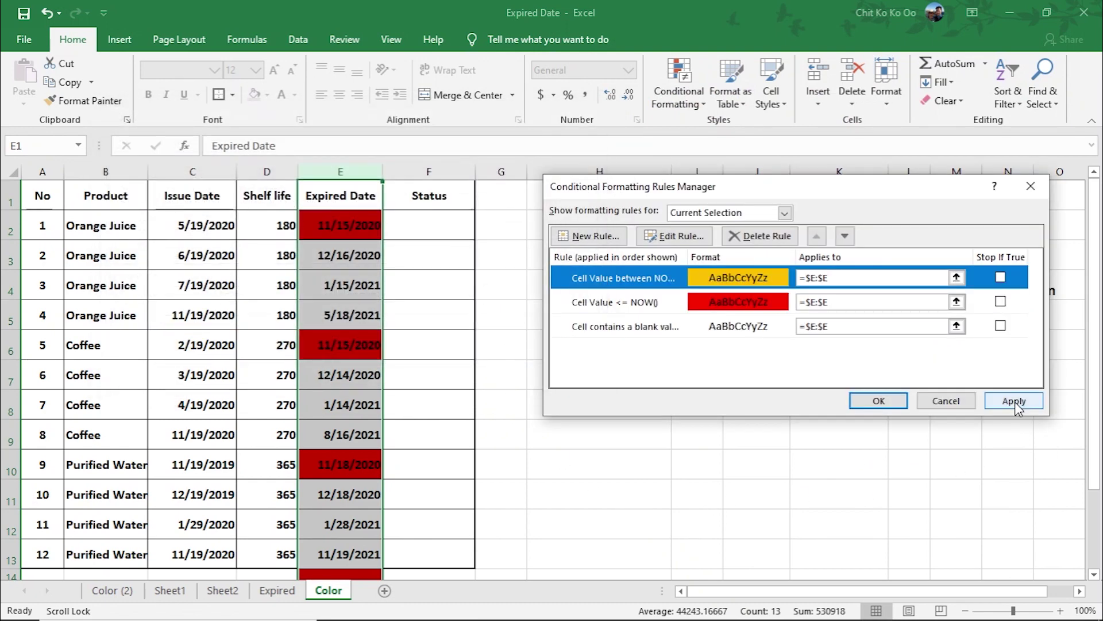
{"action": "left_click", "coordinate": [1015, 402]}
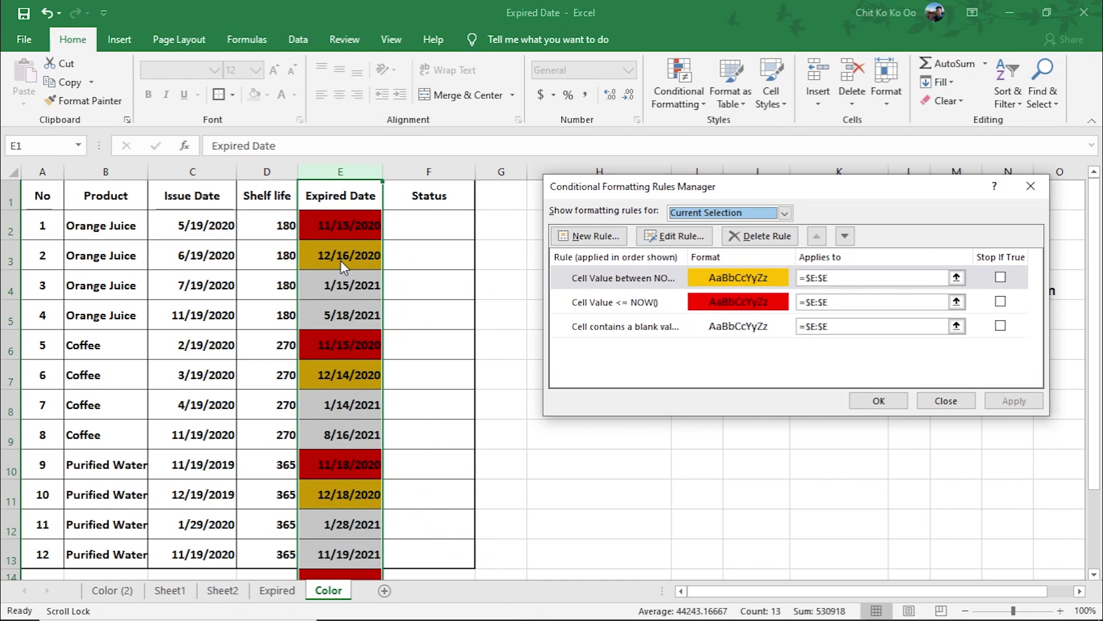
Start a new cell-value between rule with lower bound =NOW()+46
{"action": "left_click", "coordinate": [594, 232]}
{"action": "left_click_drag", "start_coordinate": [740, 151], "coordinate": [707, 152]}
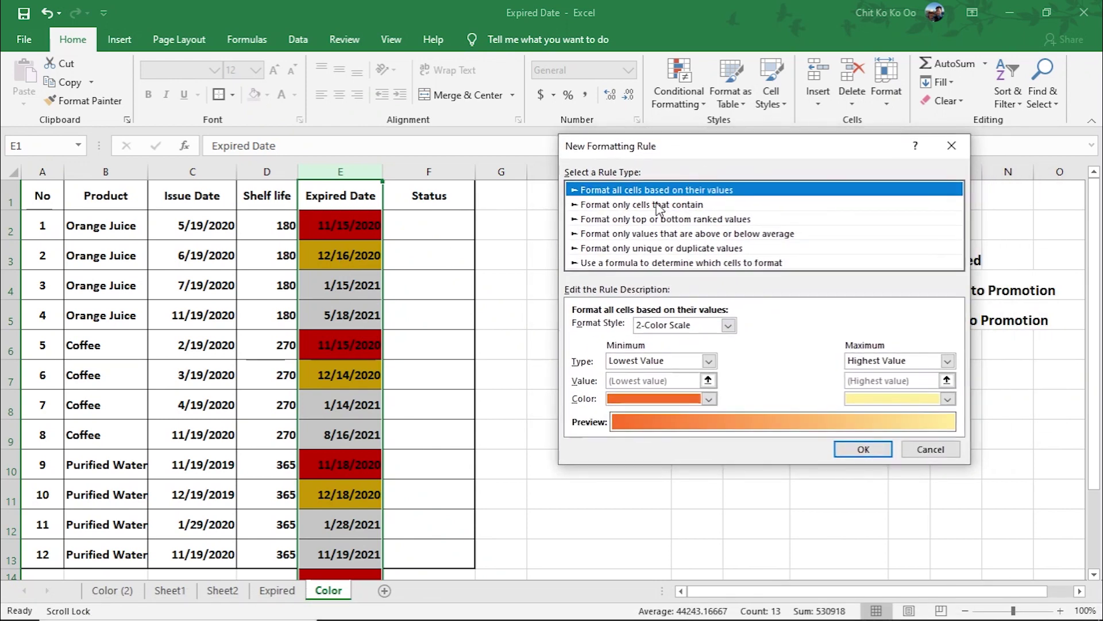
{"action": "left_click", "coordinate": [658, 205]}
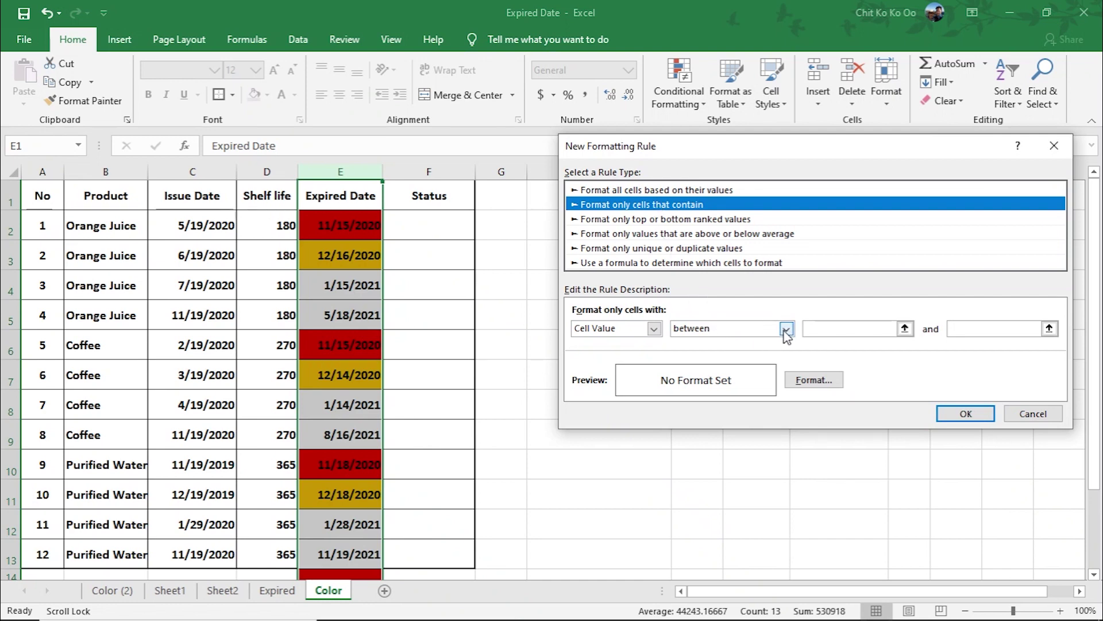
{"action": "left_click", "coordinate": [827, 329]}
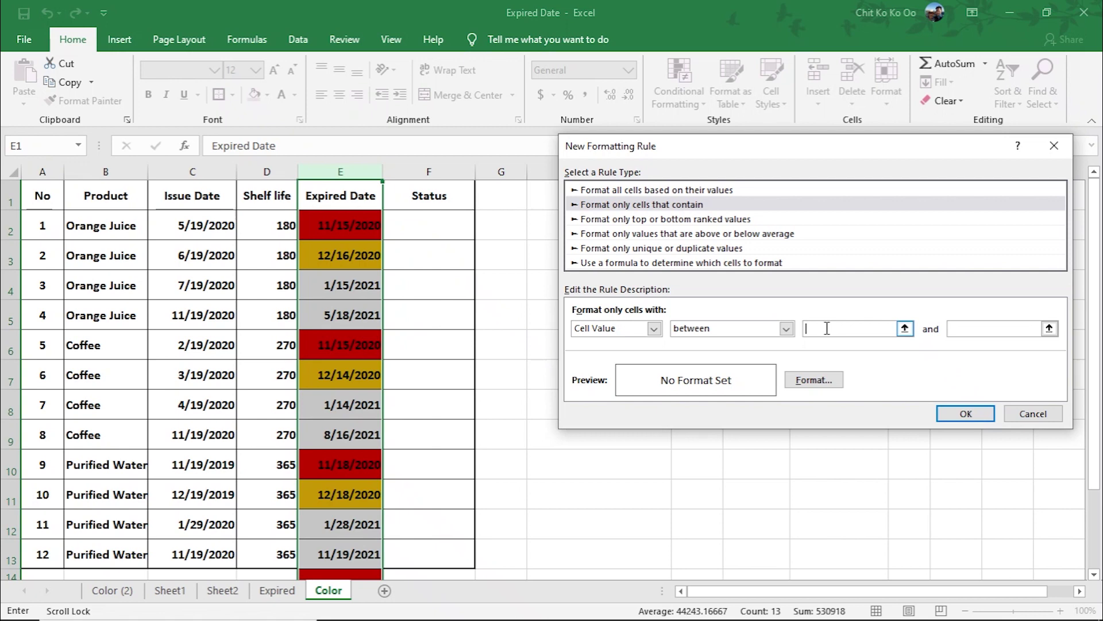
{"action": "type", "text": "=now"}
{"action": "key", "text": "BackSpace"}
{"action": "key", "text": "BackSpace"}
{"action": "key", "text": "BackSpace"}
{"action": "type", "text": "="}
{"action": "type", "text": "now()+"}
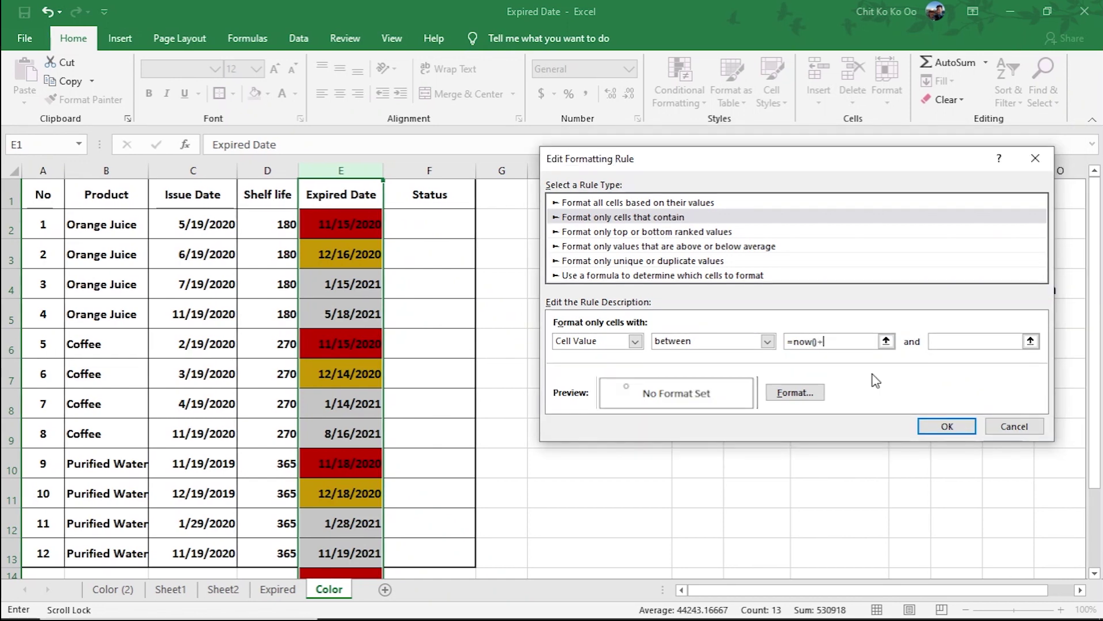
{"action": "type", "text": "4"}
{"action": "type", "text": "6"}
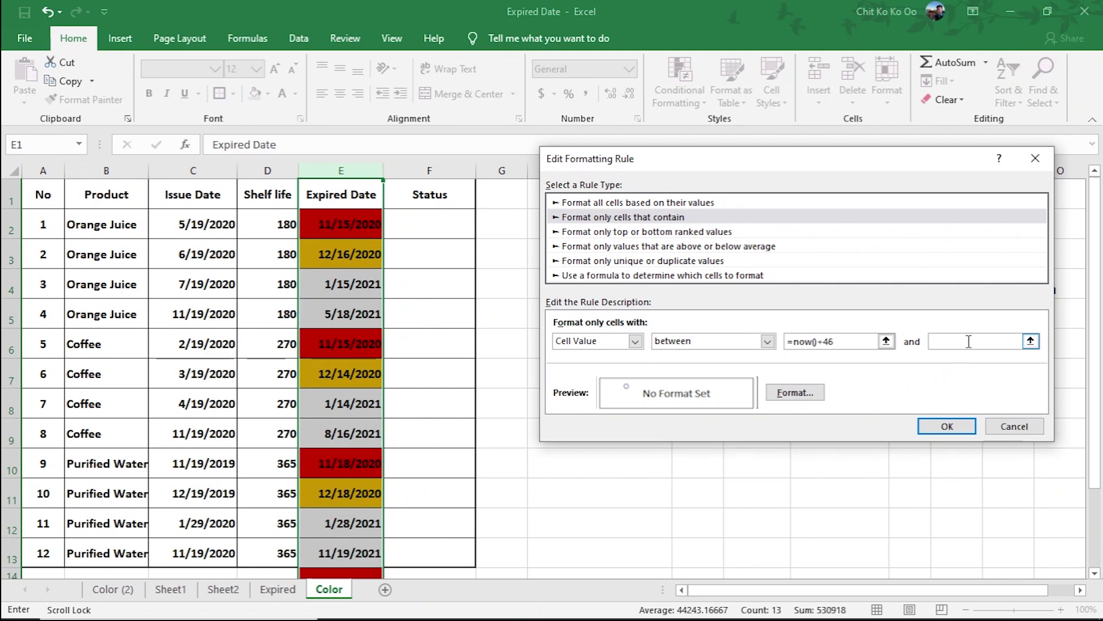
Set the upper bound to =NOW()+91 and apply the rule with a purple fill
{"action": "left_click", "coordinate": [956, 341]}
{"action": "type", "text": "="}
{"action": "type", "text": "now"}
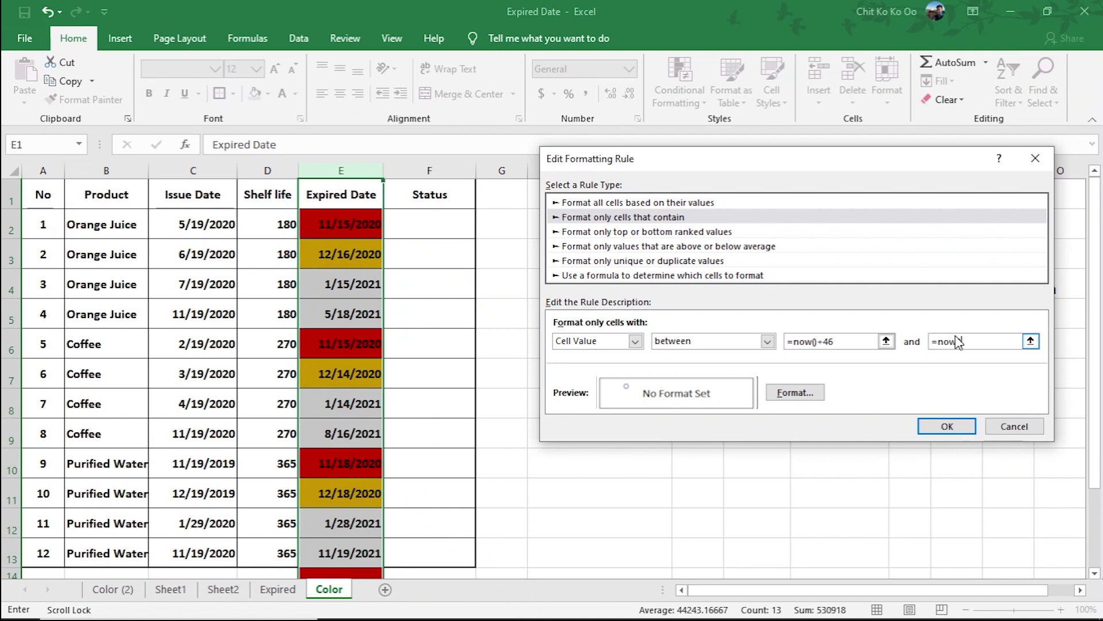
{"action": "type", "text": "()+"}
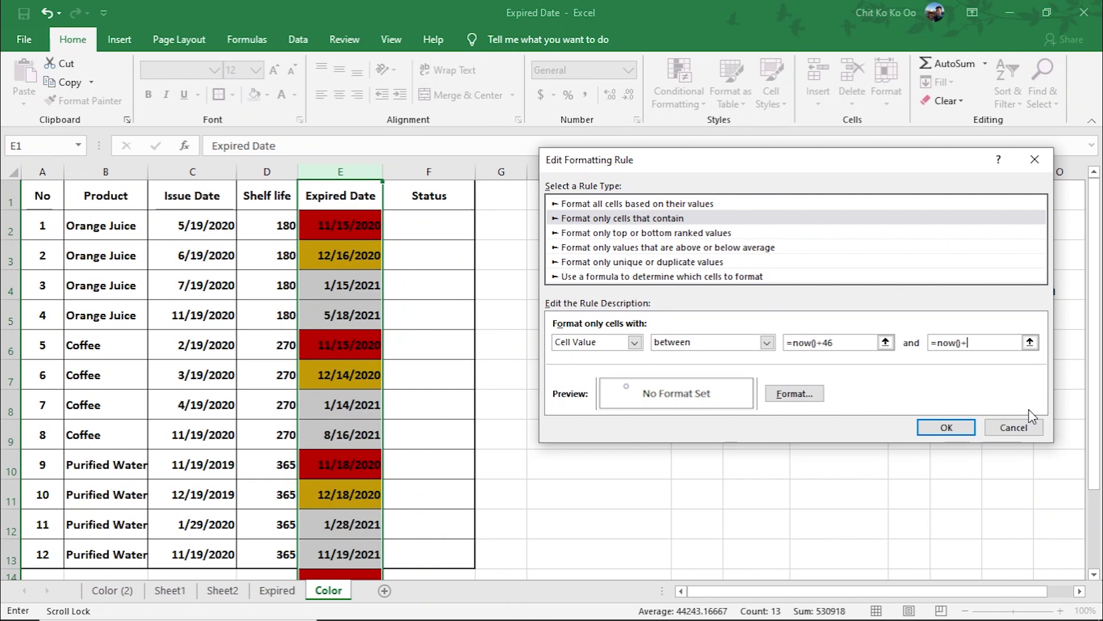
{"action": "type", "text": "90"}
{"action": "key", "text": "BackSpace"}
{"action": "type", "text": "1"}
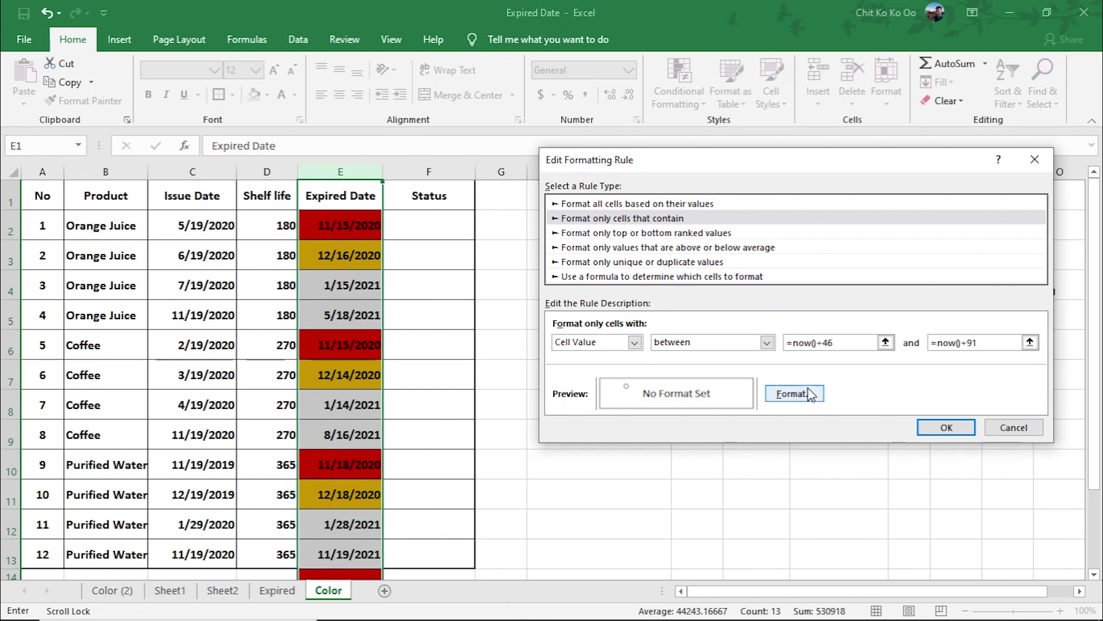
{"action": "left_click", "coordinate": [795, 393]}
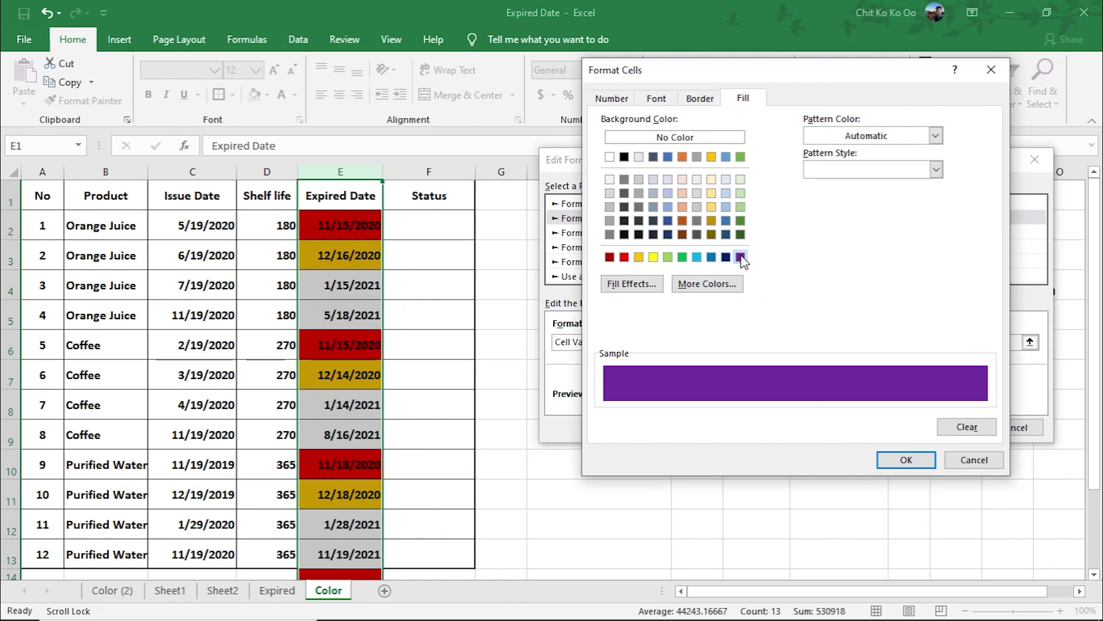
{"action": "left_click", "coordinate": [914, 459]}
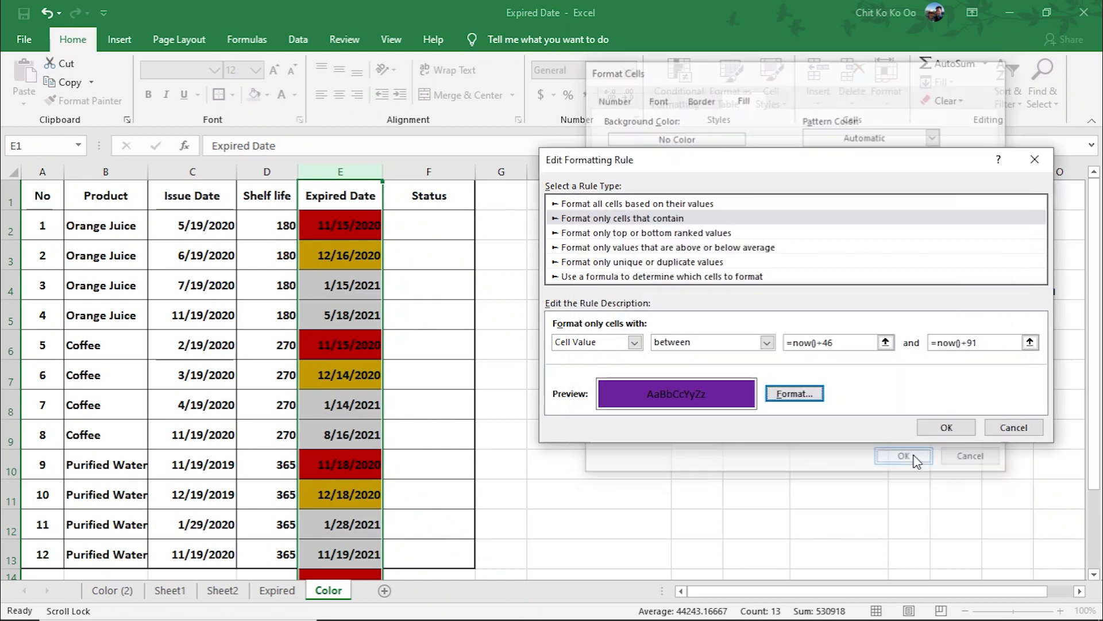
{"action": "left_click", "coordinate": [946, 427]}
{"action": "left_click", "coordinate": [1009, 404]}
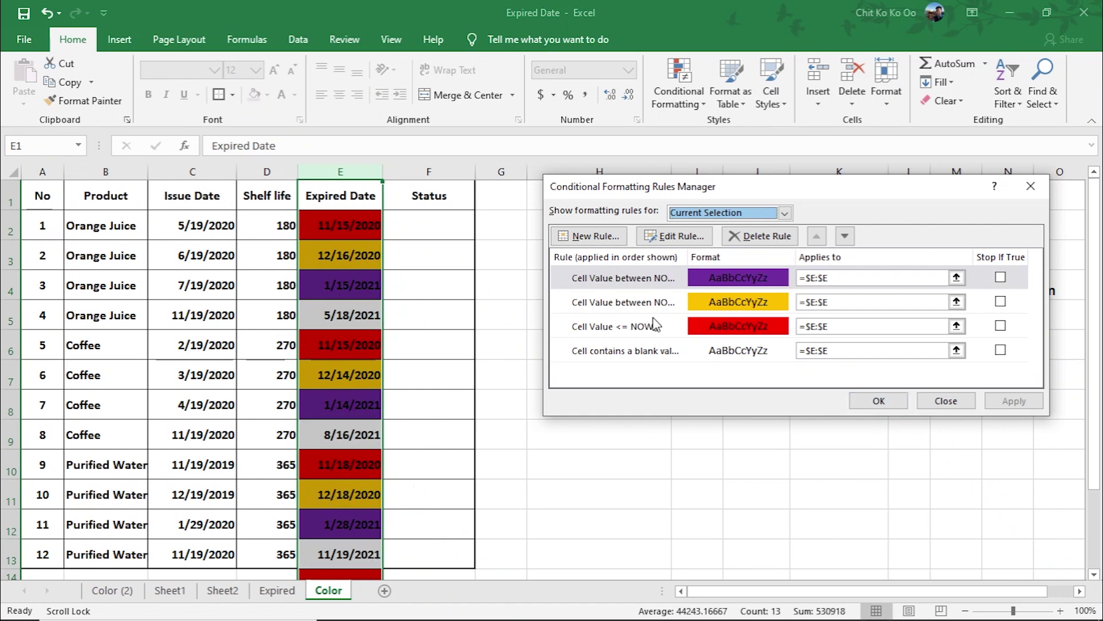
Start a greater-than cell-value rule with threshold =NOW()+90
{"action": "left_click", "coordinate": [576, 236]}
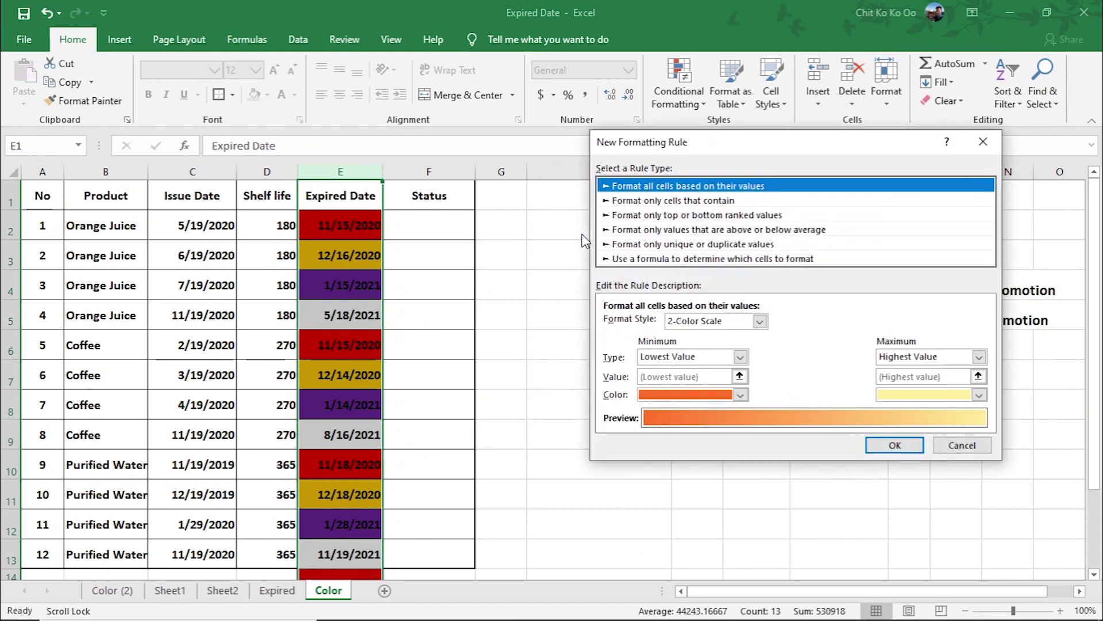
{"action": "left_click", "coordinate": [659, 200]}
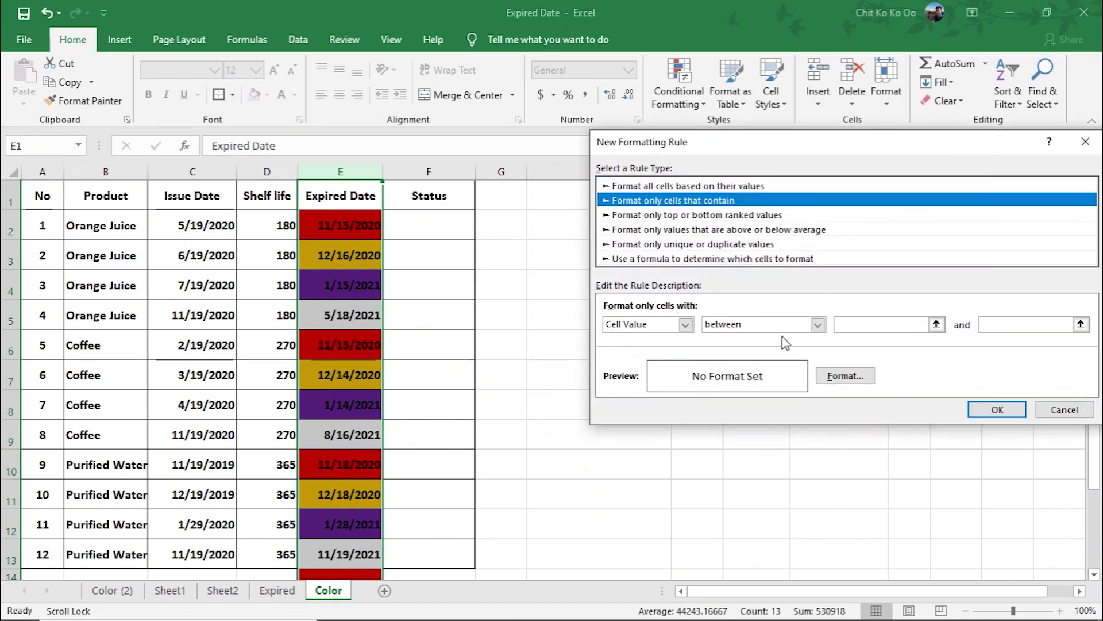
{"action": "left_click", "coordinate": [818, 326]}
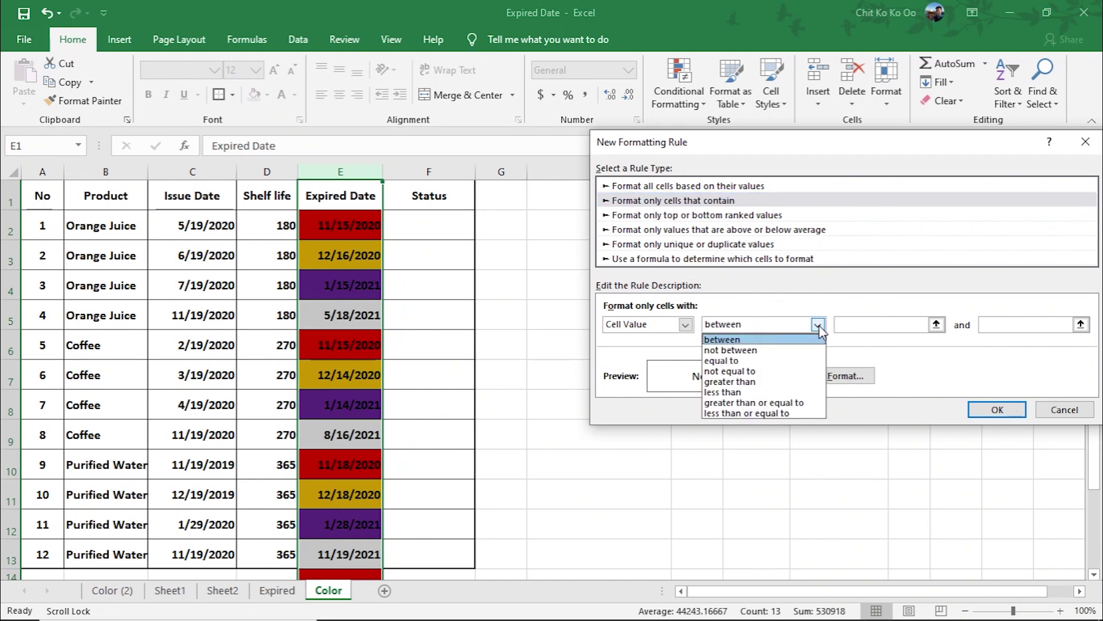
{"action": "left_click", "coordinate": [785, 413]}
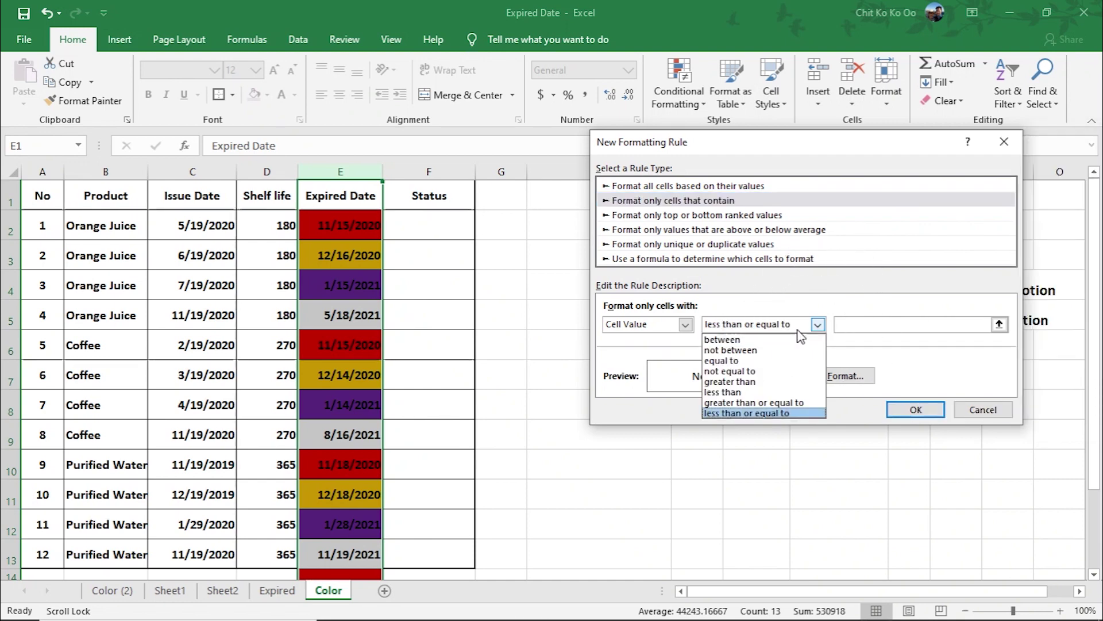
{"action": "left_click", "coordinate": [758, 382]}
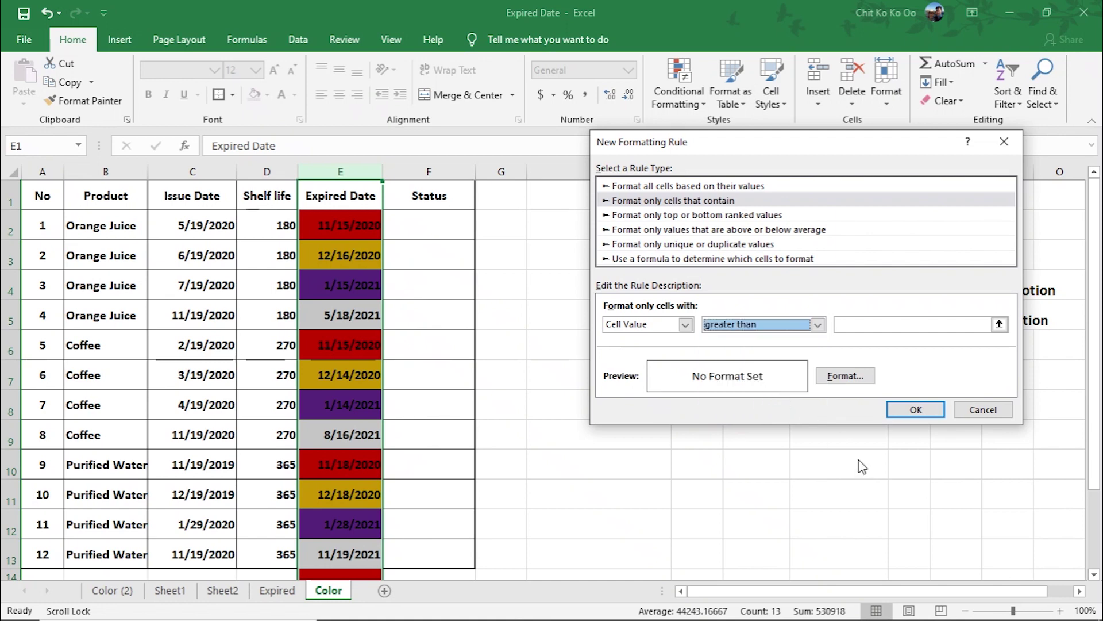
{"action": "left_click", "coordinate": [877, 324]}
{"action": "left_click", "coordinate": [877, 325]}
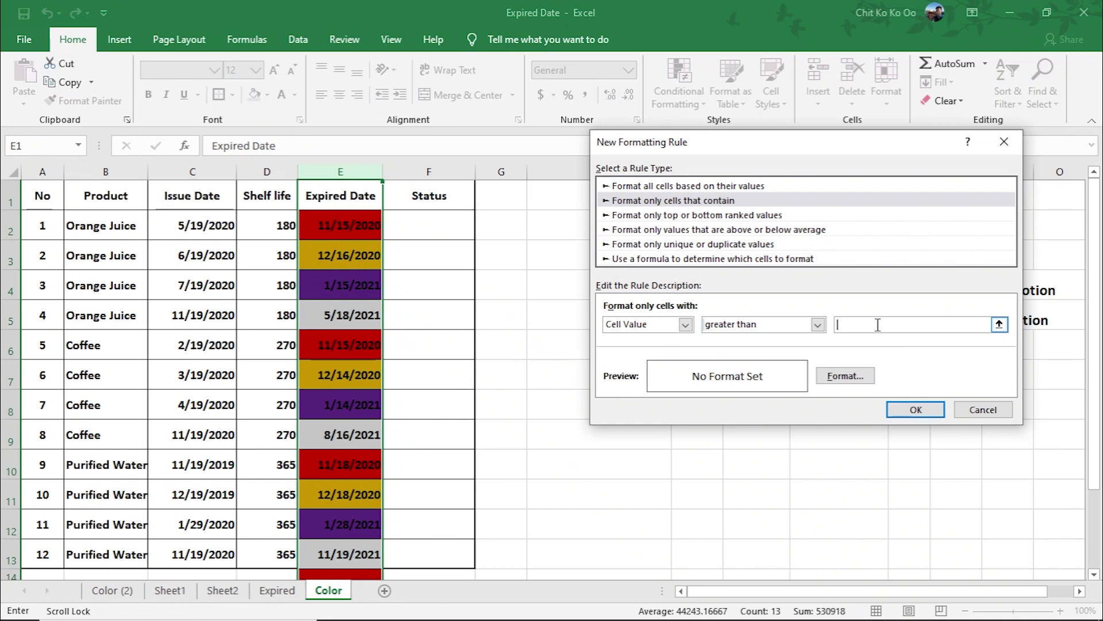
{"action": "type", "text": "=n"}
{"action": "type", "text": "ow()"}
{"action": "type", "text": "+"}
{"action": "type", "text": "90"}
{"action": "key", "text": "BackSpace"}
{"action": "type", "text": "0"}
Give the greater-than rule a dark green fill and apply it to Expired Date
{"action": "left_click", "coordinate": [845, 376]}
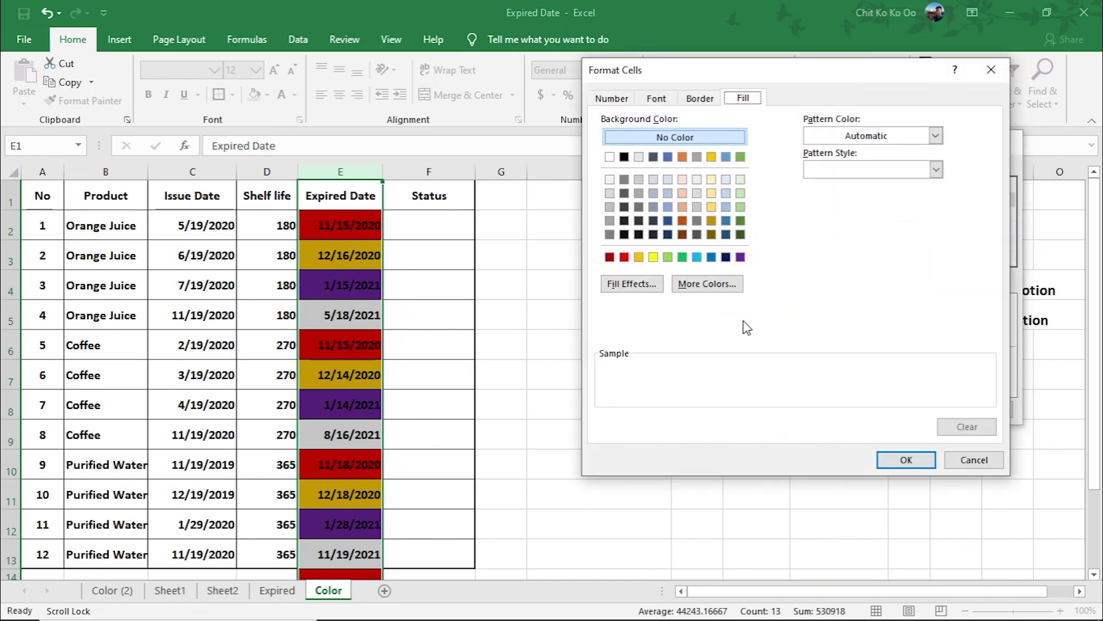
{"action": "left_click", "coordinate": [682, 257]}
{"action": "left_click", "coordinate": [653, 257]}
{"action": "left_click", "coordinate": [668, 258]}
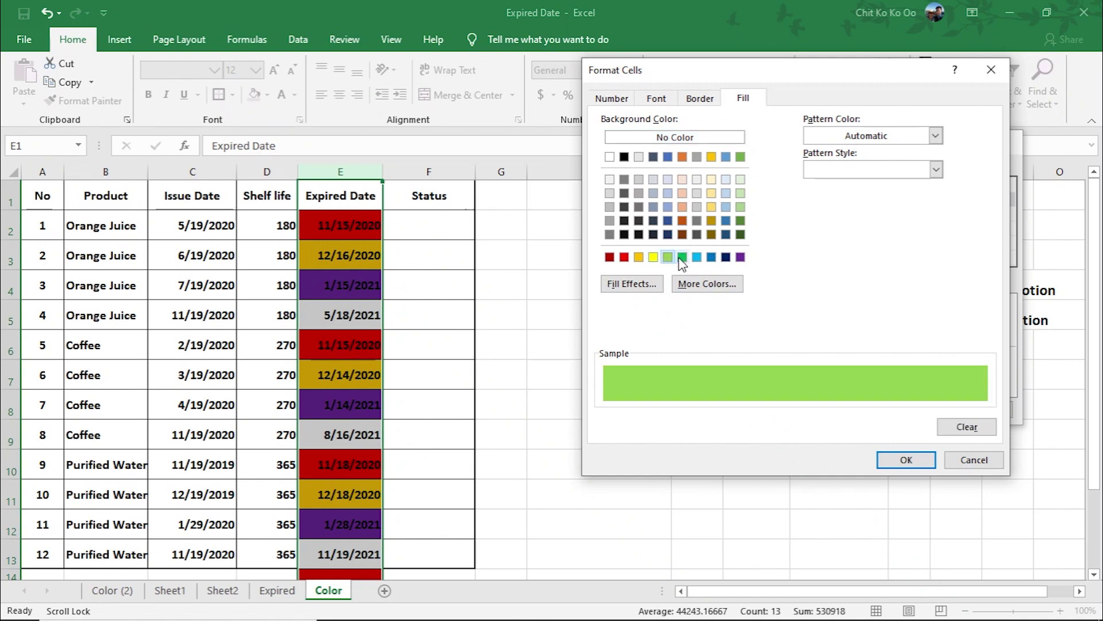
{"action": "left_click", "coordinate": [682, 257]}
{"action": "left_click", "coordinate": [890, 463]}
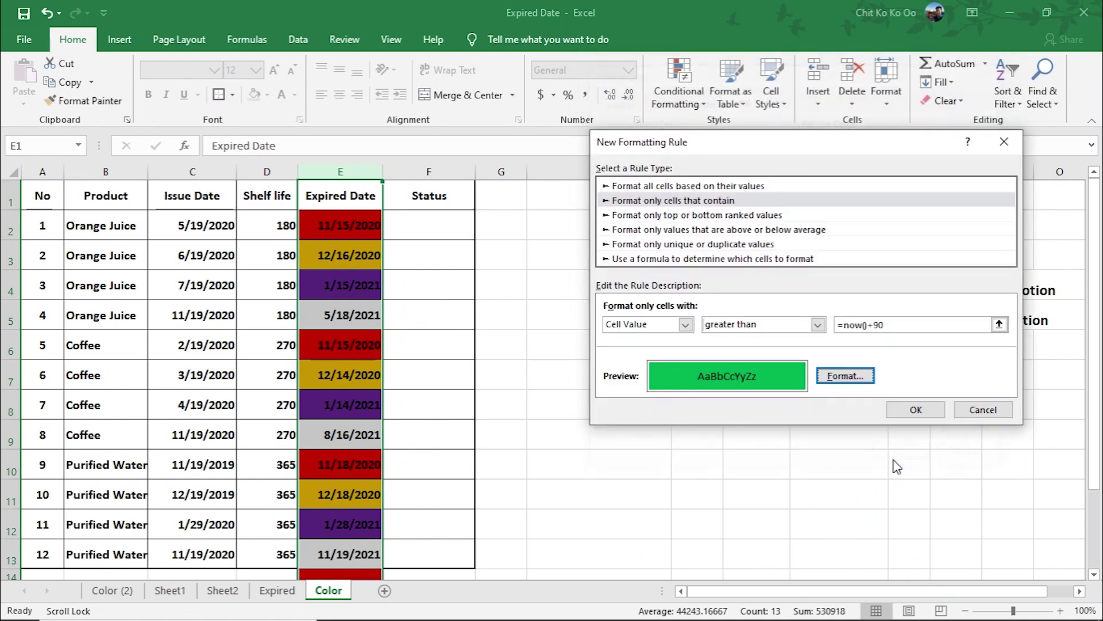
{"action": "left_click", "coordinate": [917, 409]}
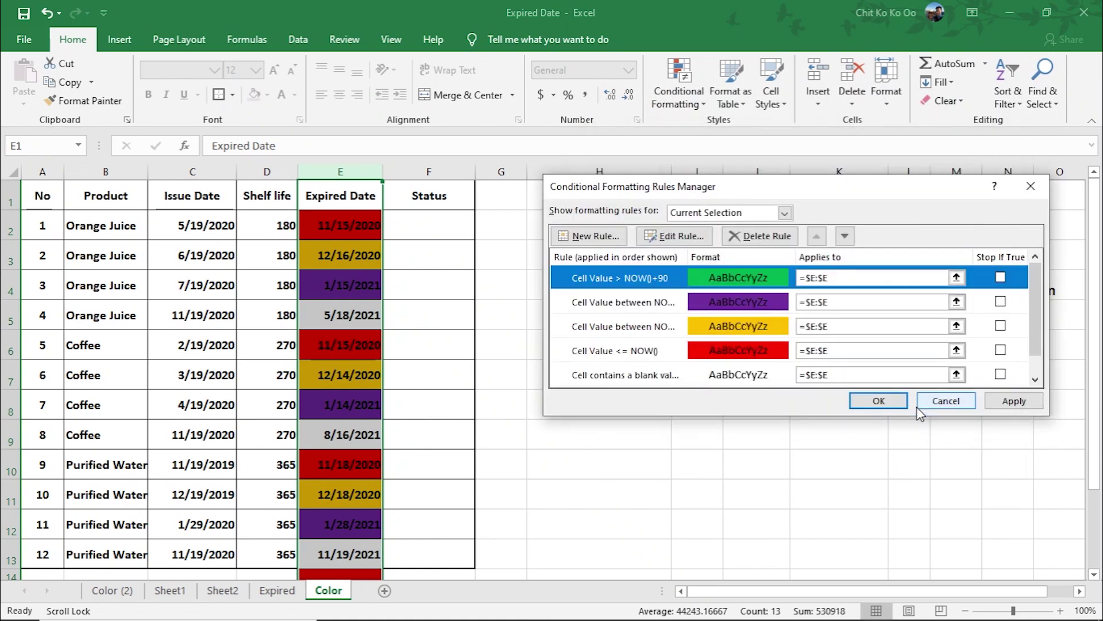
{"action": "left_click", "coordinate": [1003, 404]}
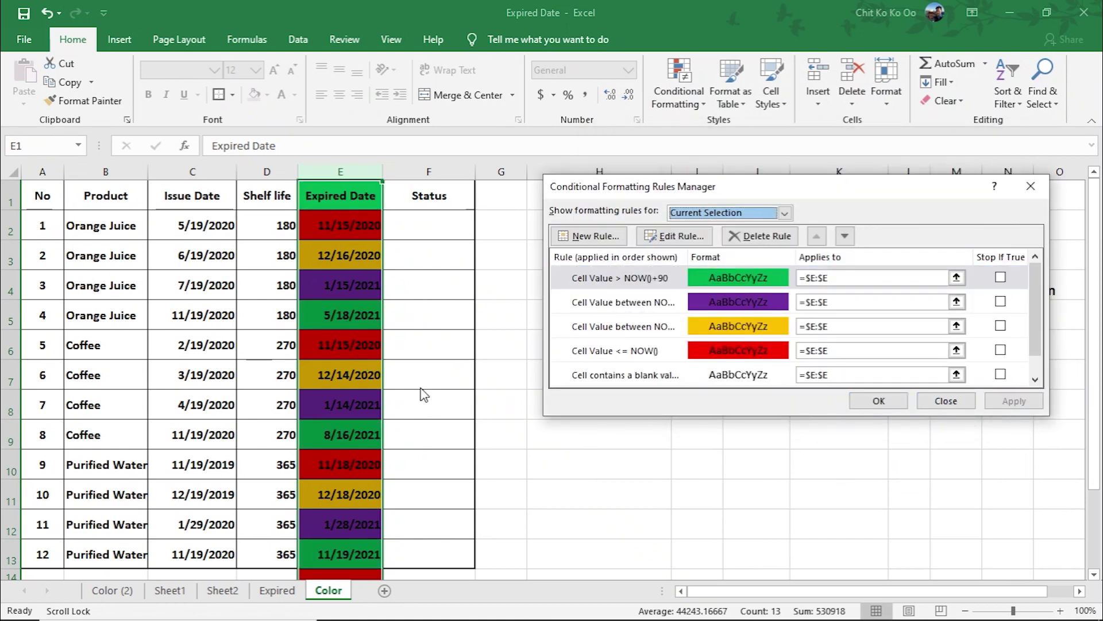
Edit the purple rule's upper bound from =NOW()+91 to =NOW()+90 and apply
{"action": "left_click", "coordinate": [707, 303]}
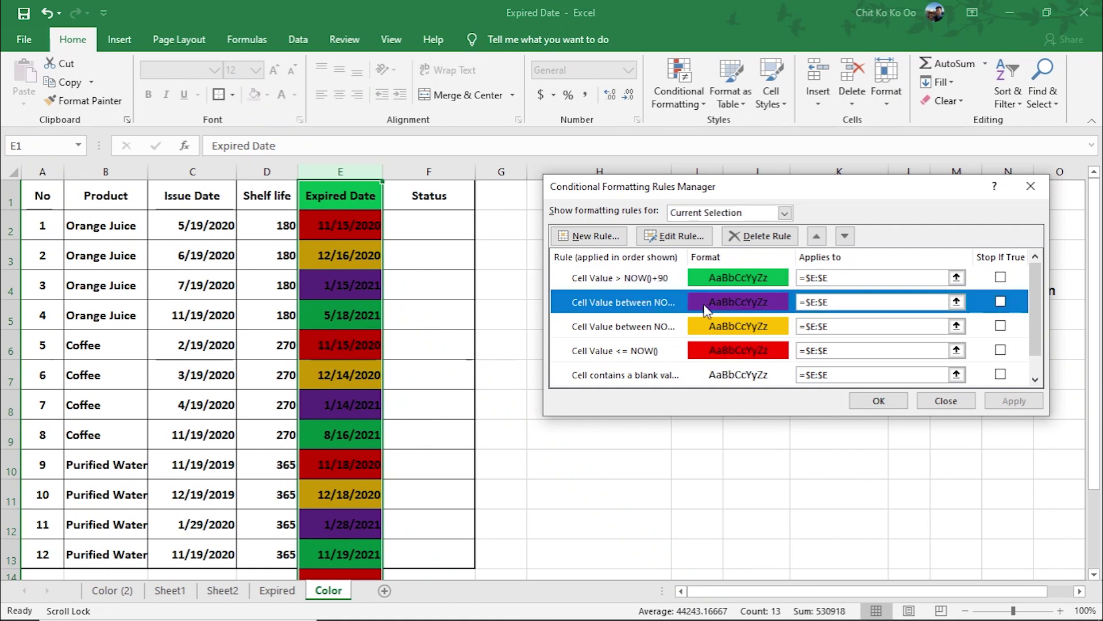
{"action": "left_click", "coordinate": [679, 235]}
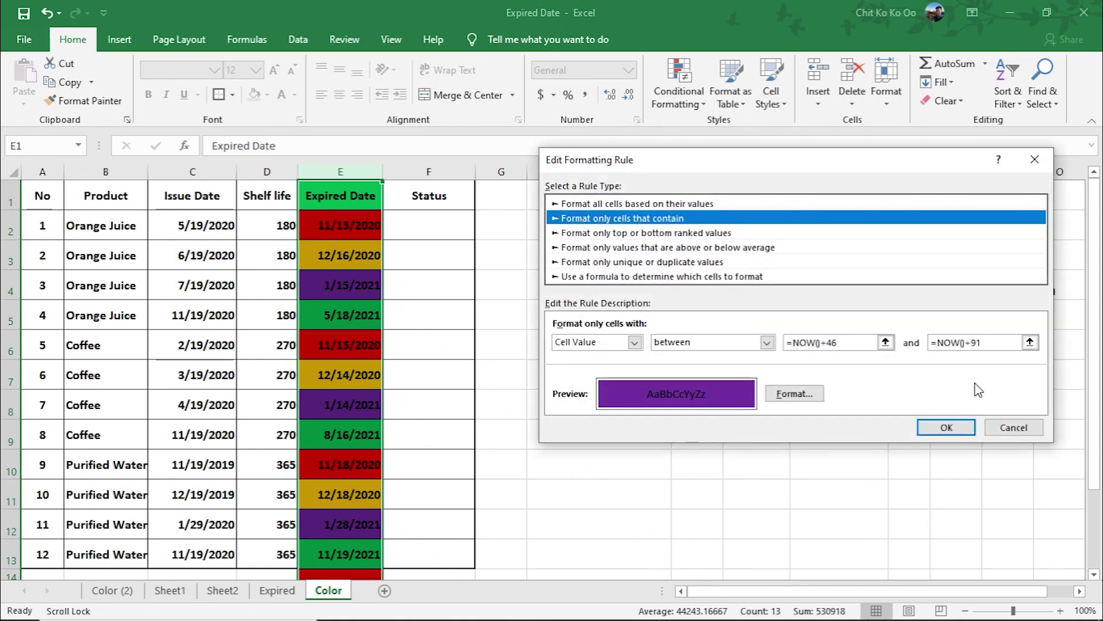
{"action": "left_click", "coordinate": [987, 343]}
{"action": "key", "text": "BackSpace"}
{"action": "type", "text": "09"}
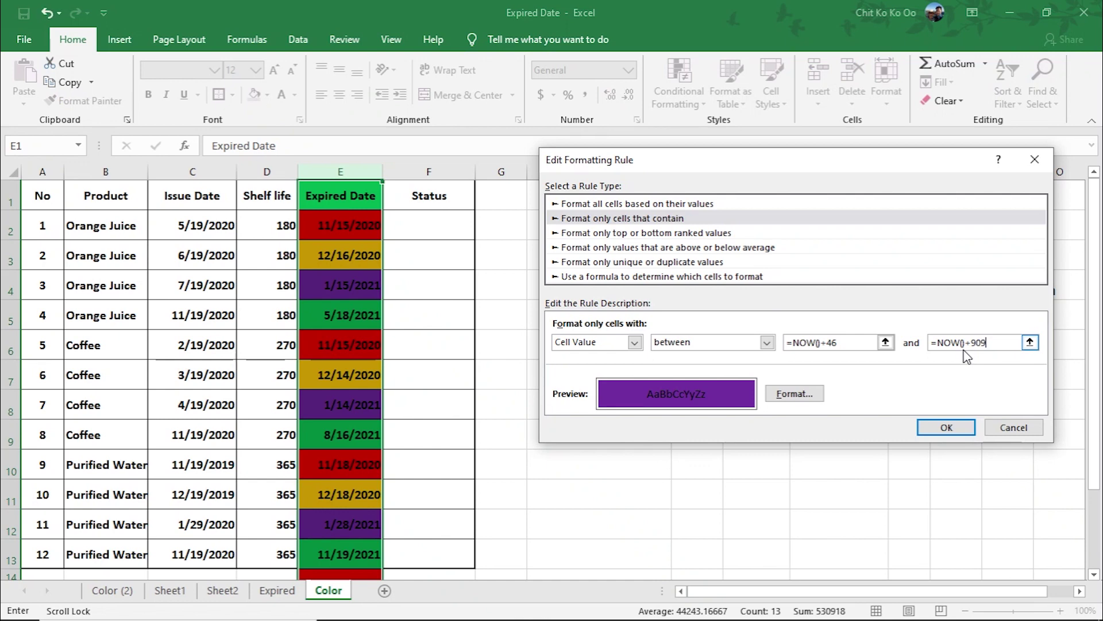
{"action": "key", "text": "BackSpace"}
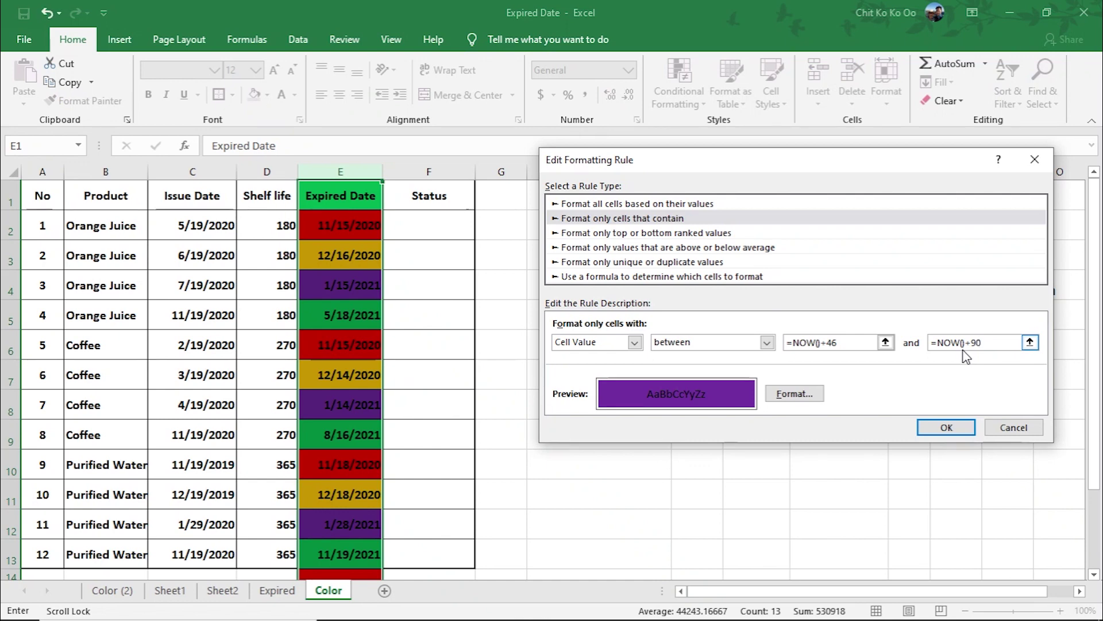
{"action": "left_click", "coordinate": [946, 428]}
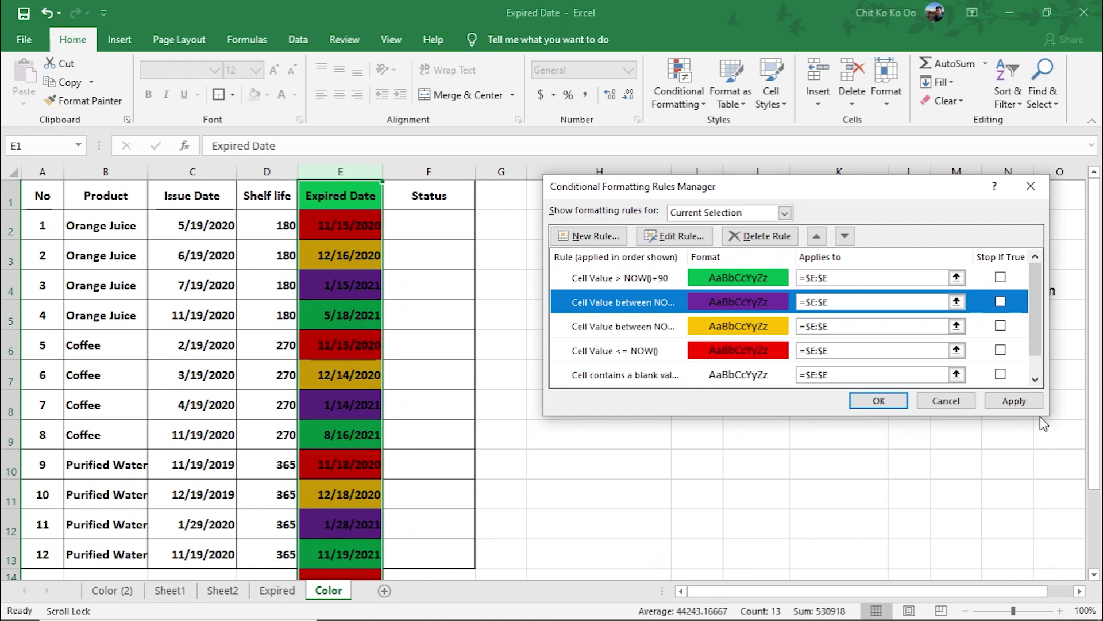
{"action": "left_click", "coordinate": [1015, 402]}
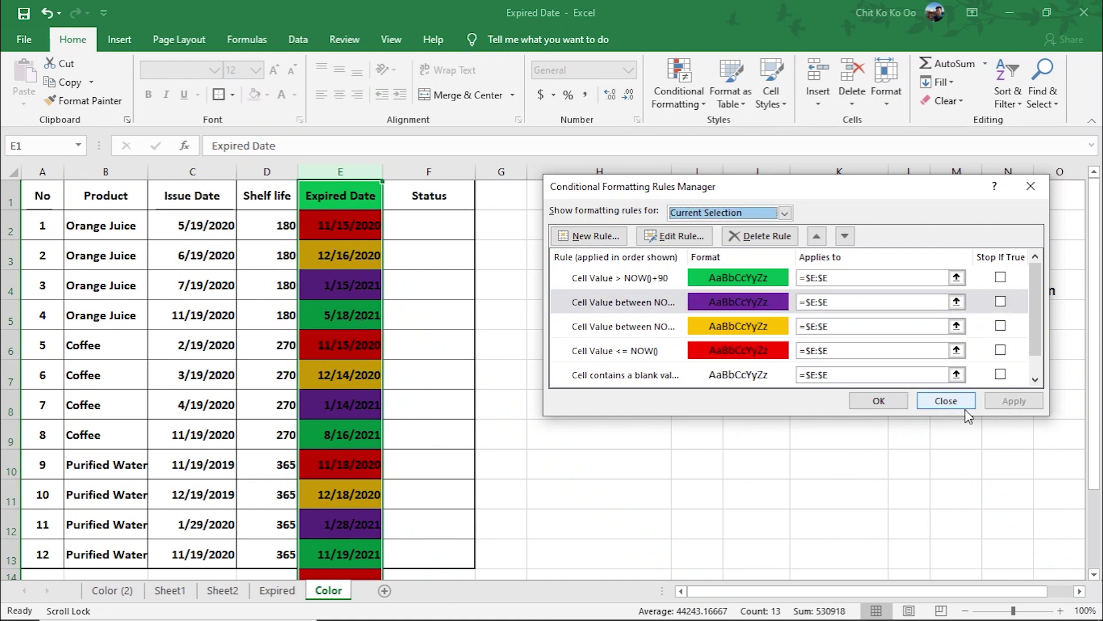
{"action": "left_click", "coordinate": [869, 402]}
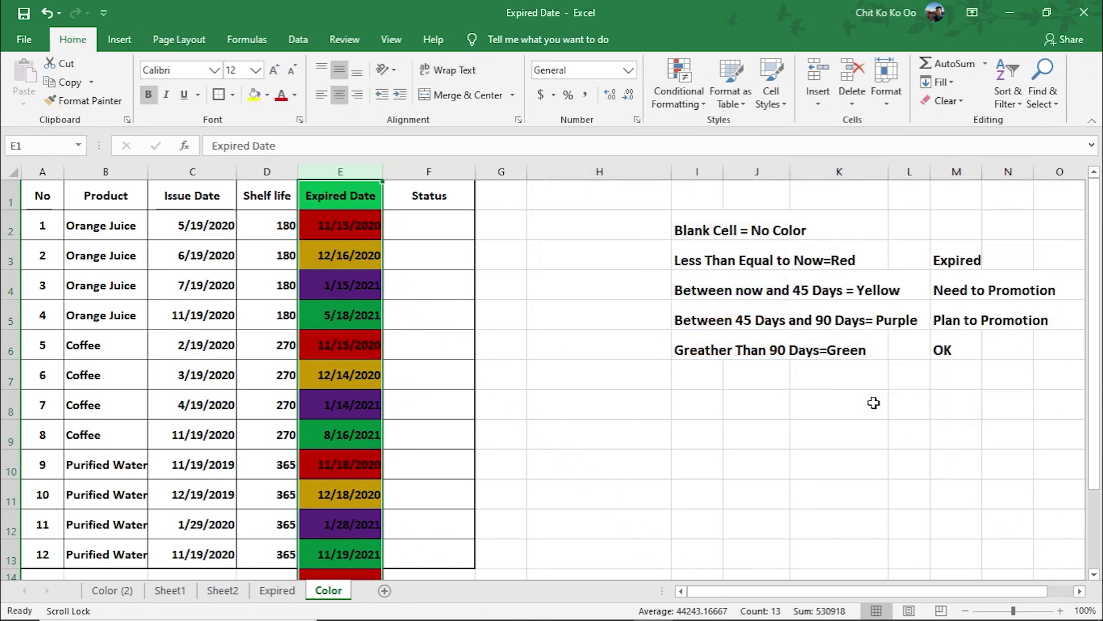
Inspect the red-shaded empty cells below the table, then reselect column E
{"action": "left_click", "coordinate": [882, 442]}
{"action": "scroll", "coordinate": [448, 433], "scroll_direction": "down", "scroll_amount": 2}
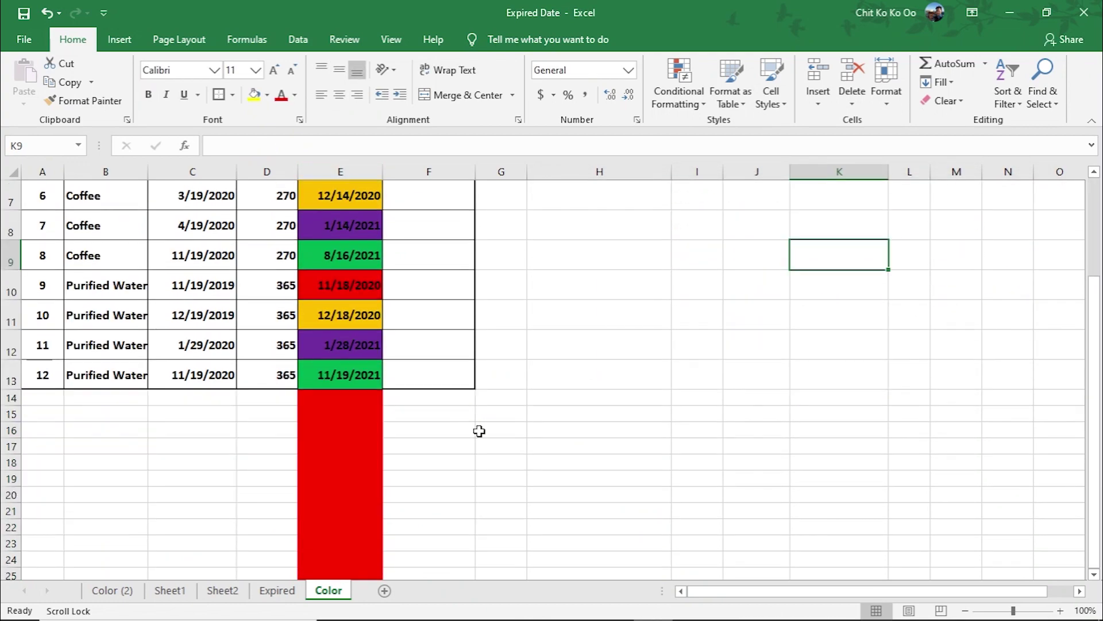
{"action": "scroll", "coordinate": [436, 443], "scroll_direction": "down", "scroll_amount": 2}
{"action": "left_click", "coordinate": [330, 409]}
{"action": "scroll", "coordinate": [574, 431], "scroll_direction": "up", "scroll_amount": 4}
{"action": "scroll", "coordinate": [470, 360], "scroll_direction": "up", "scroll_amount": 1}
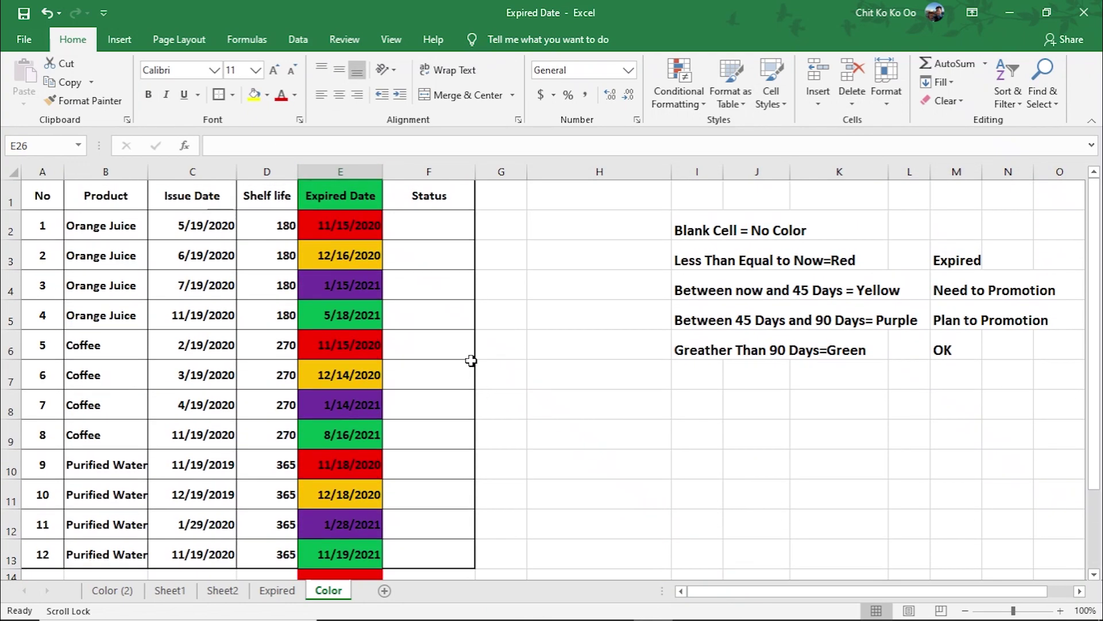
{"action": "scroll", "coordinate": [436, 431], "scroll_direction": "down", "scroll_amount": 8}
{"action": "scroll", "coordinate": [402, 469], "scroll_direction": "down", "scroll_amount": 4}
{"action": "left_click", "coordinate": [347, 463]}
{"action": "scroll", "coordinate": [373, 402], "scroll_direction": "up", "scroll_amount": 9}
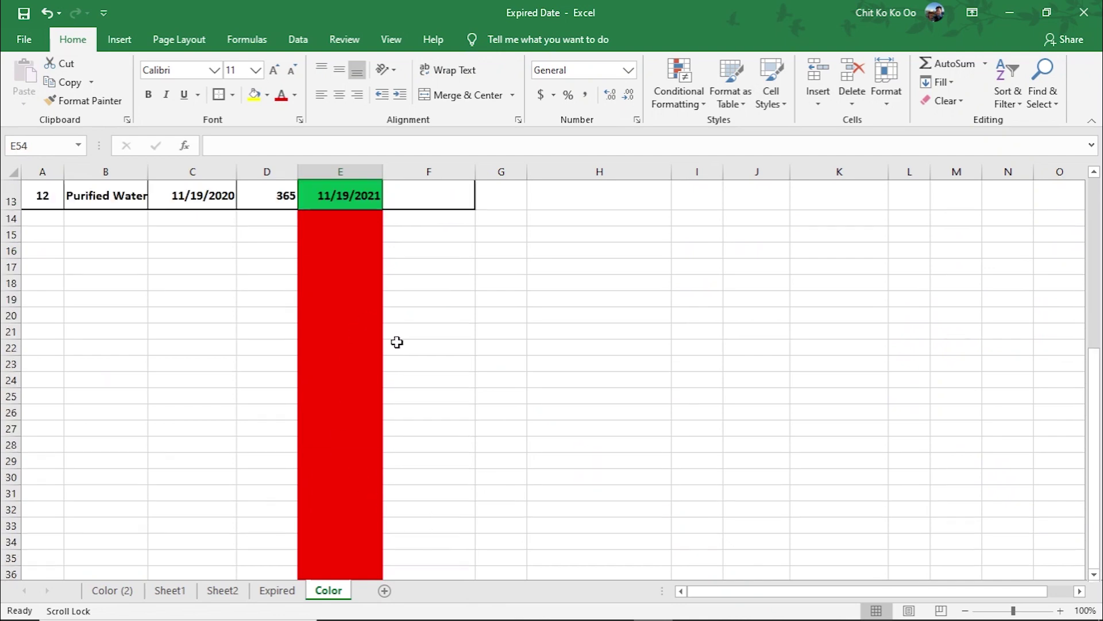
{"action": "scroll", "coordinate": [396, 342], "scroll_direction": "up", "scroll_amount": 4}
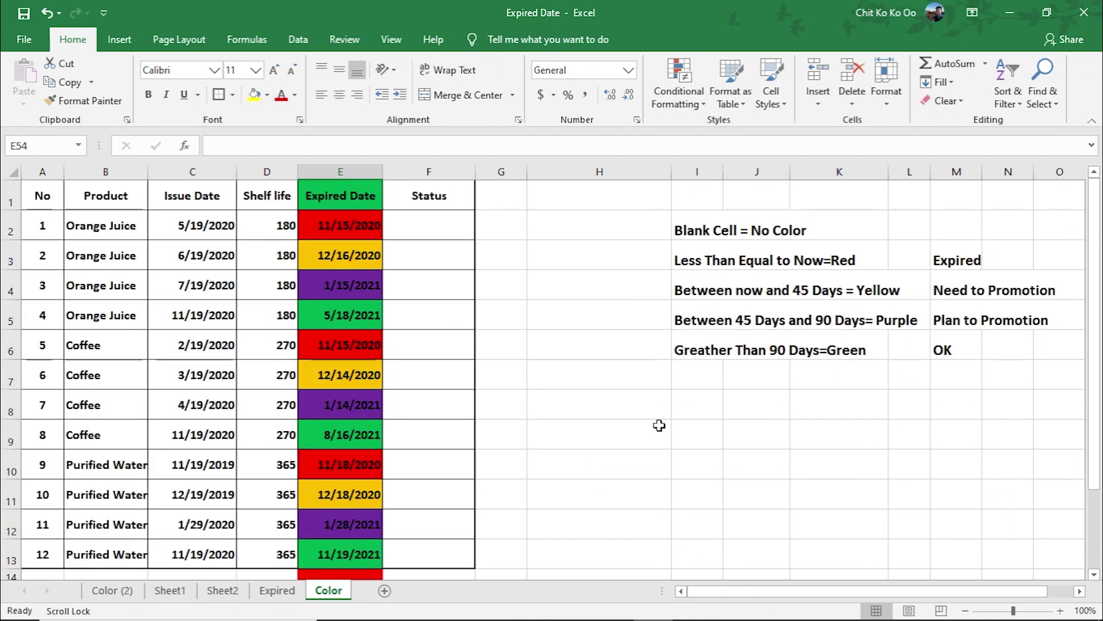
{"action": "left_click", "coordinate": [353, 168]}
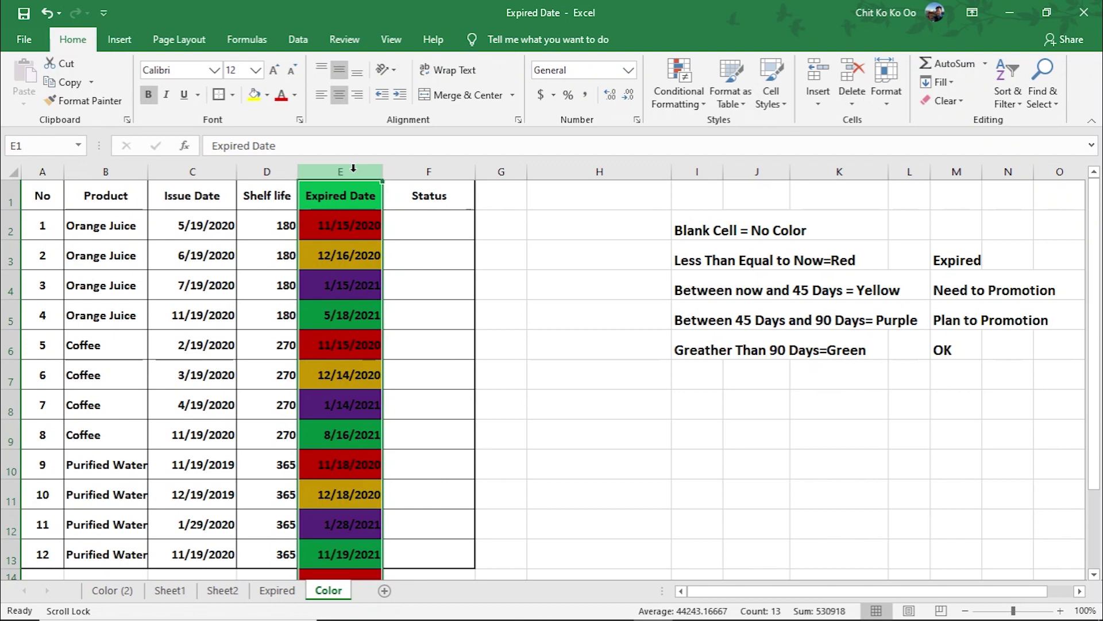
{"action": "left_click", "coordinate": [703, 111]}
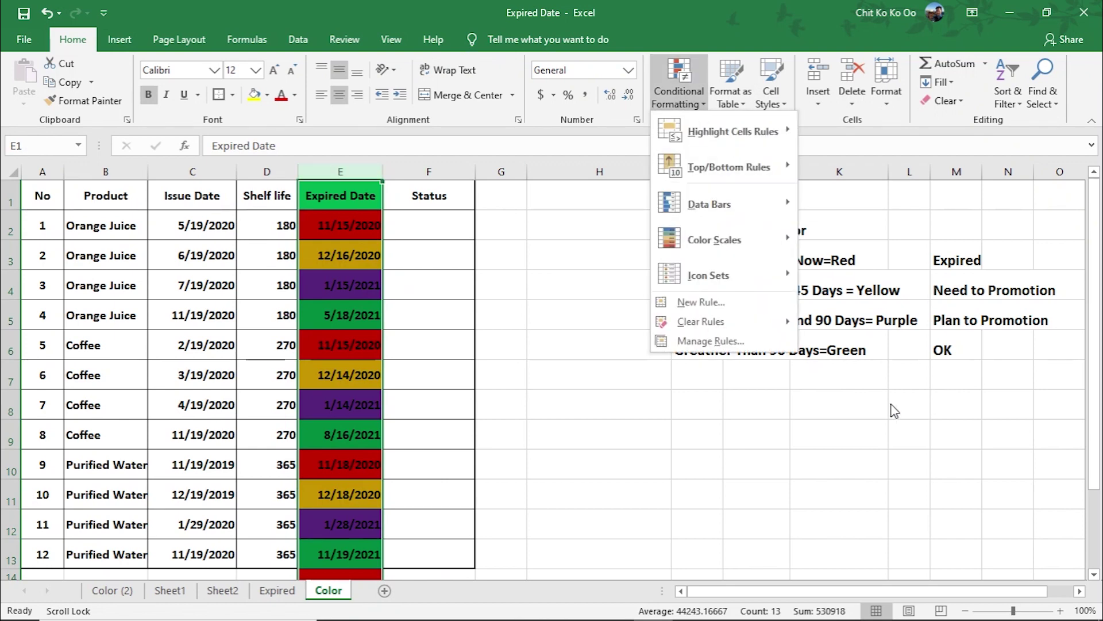
{"action": "mouse_move", "coordinate": [701, 321]}
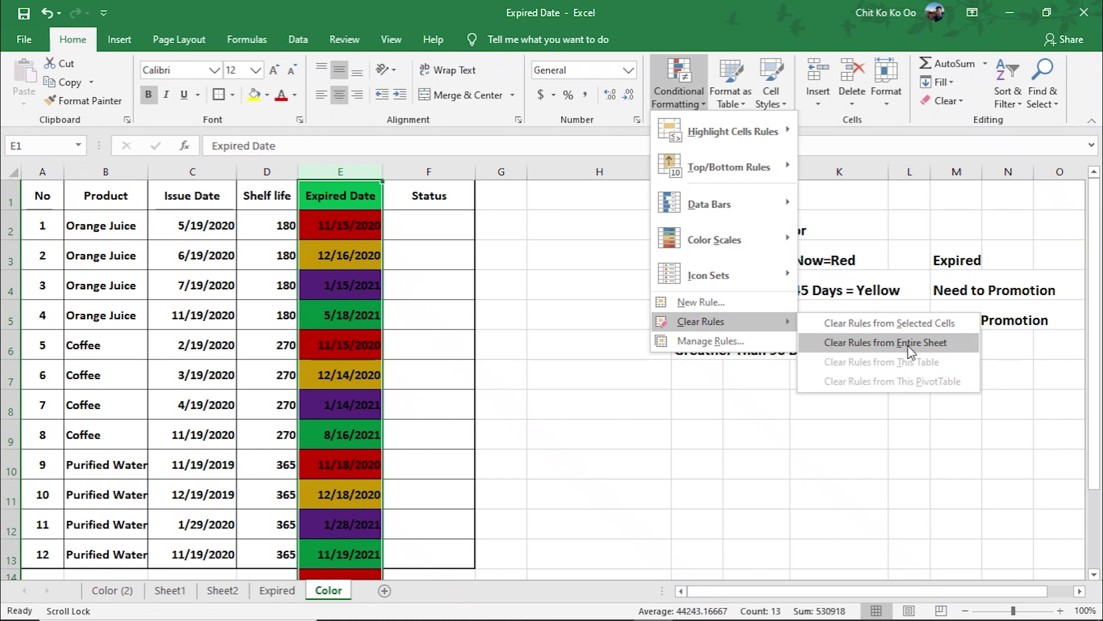
{"action": "key", "text": "Escape"}
{"action": "key", "text": "Escape"}
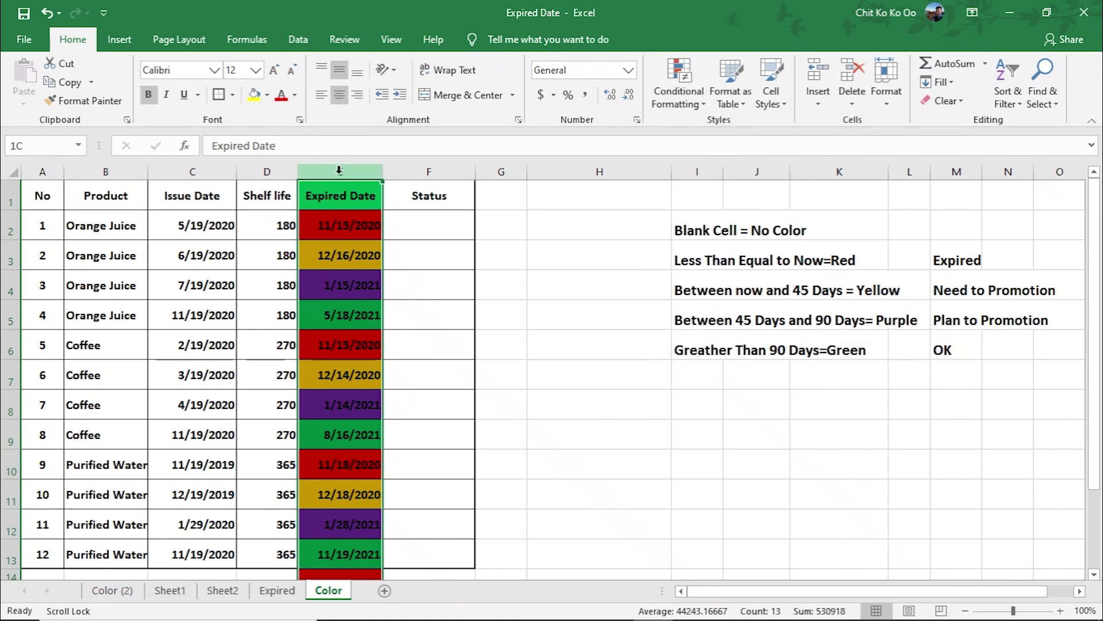
Clear the conditional formatting rules from header cell E1
{"action": "left_click", "coordinate": [707, 112]}
{"action": "mouse_move", "coordinate": [701, 322]}
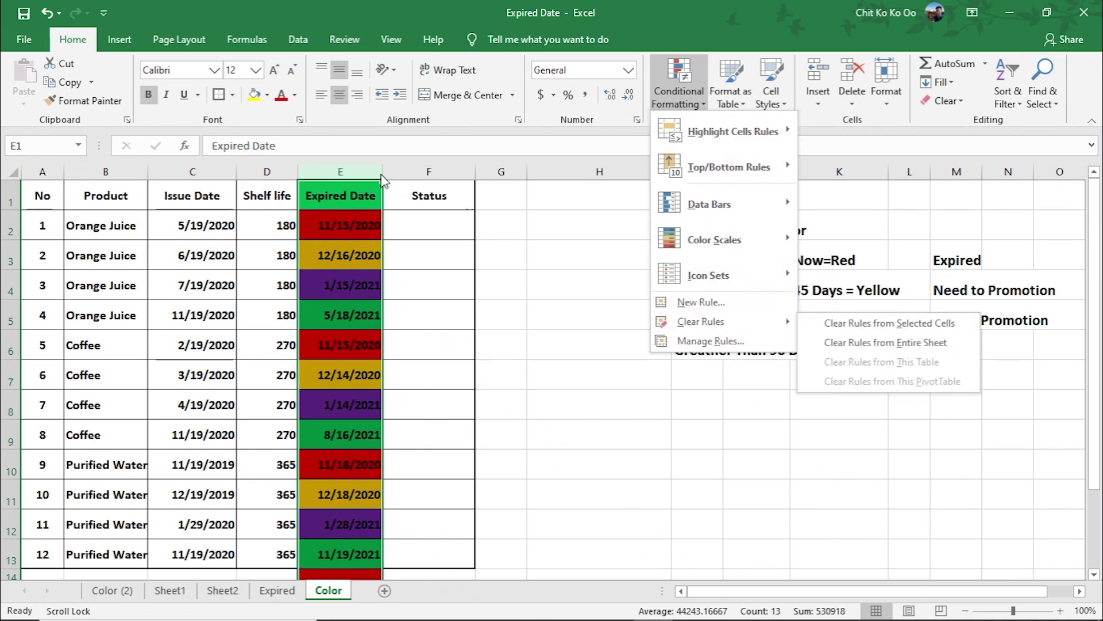
{"action": "key", "text": "Escape"}
{"action": "key", "text": "Escape"}
{"action": "left_click", "coordinate": [431, 295]}
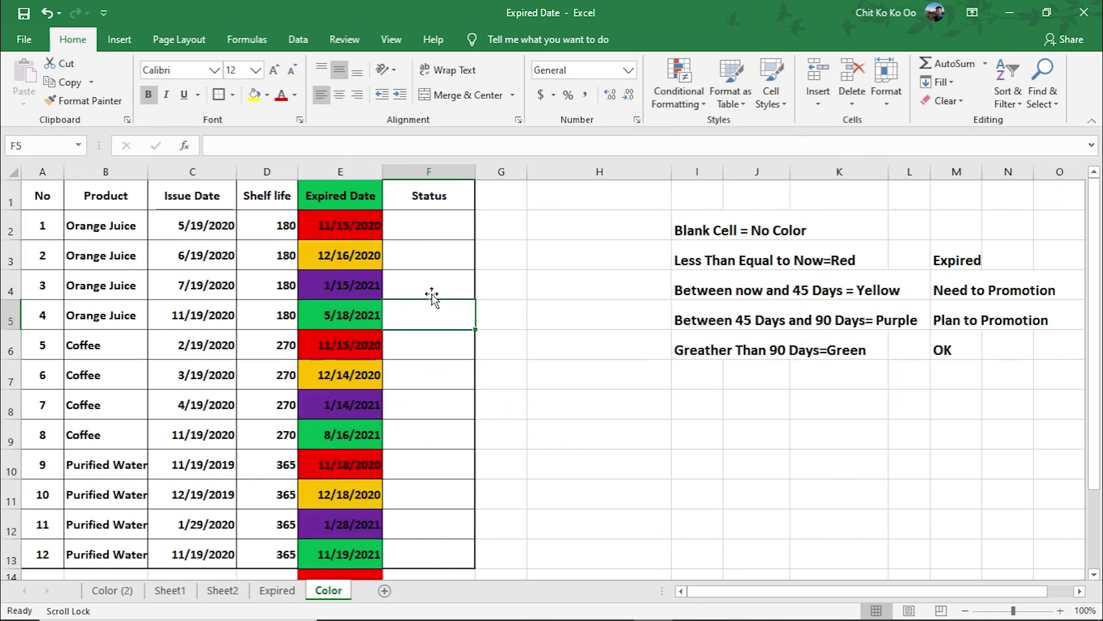
{"action": "left_click", "coordinate": [345, 199]}
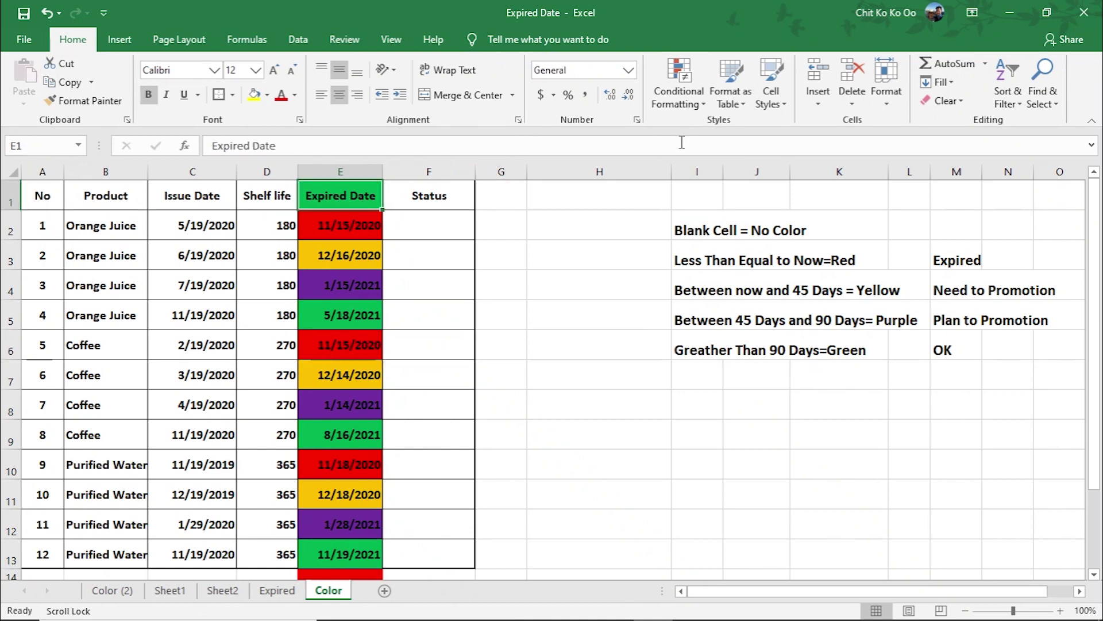
{"action": "left_click", "coordinate": [704, 103]}
{"action": "mouse_move", "coordinate": [701, 320]}
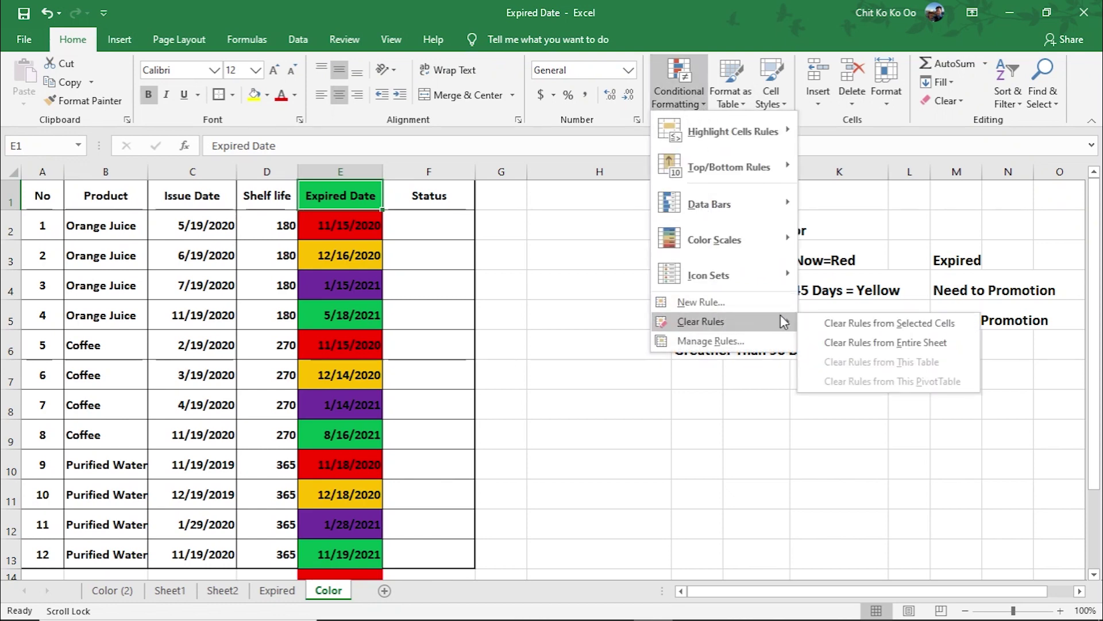
{"action": "left_click", "coordinate": [930, 325]}
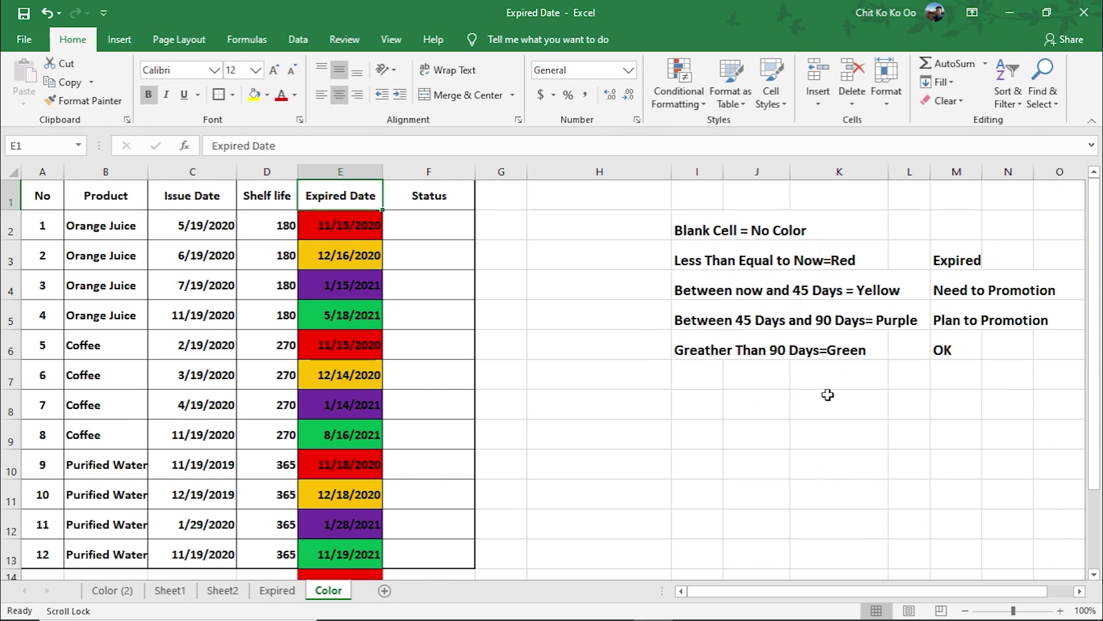
{"action": "left_click", "coordinate": [684, 378]}
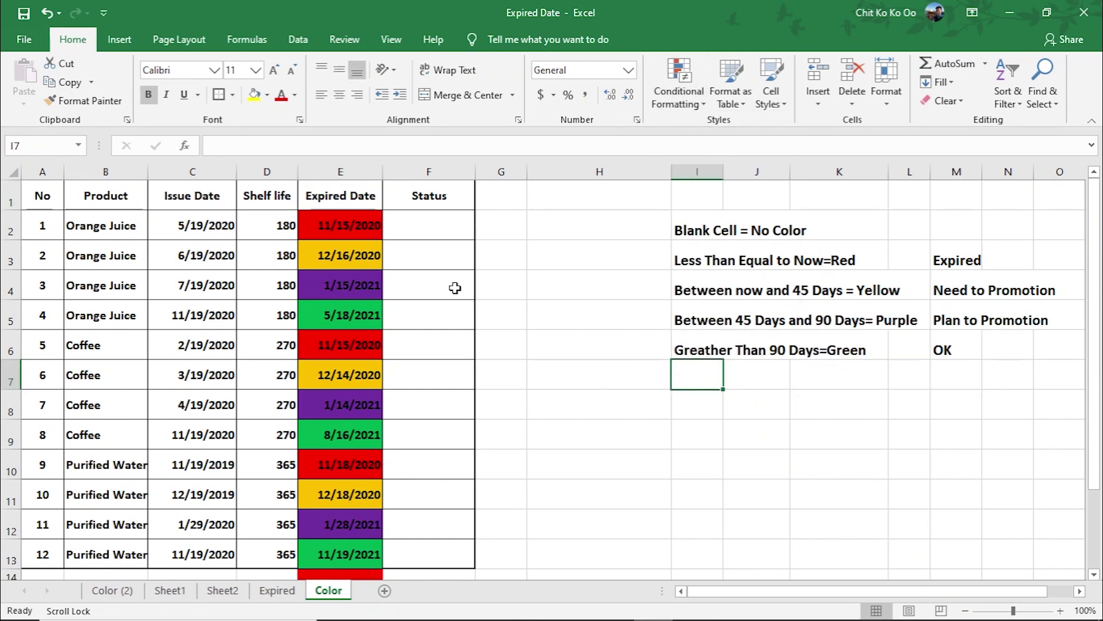
Check the empty column E cells below the table, which are still red
{"action": "scroll", "coordinate": [402, 374], "scroll_direction": "down", "scroll_amount": 4}
{"action": "scroll", "coordinate": [356, 469], "scroll_direction": "down", "scroll_amount": 1}
{"action": "left_click", "coordinate": [349, 394]}
{"action": "left_click", "coordinate": [343, 511]}
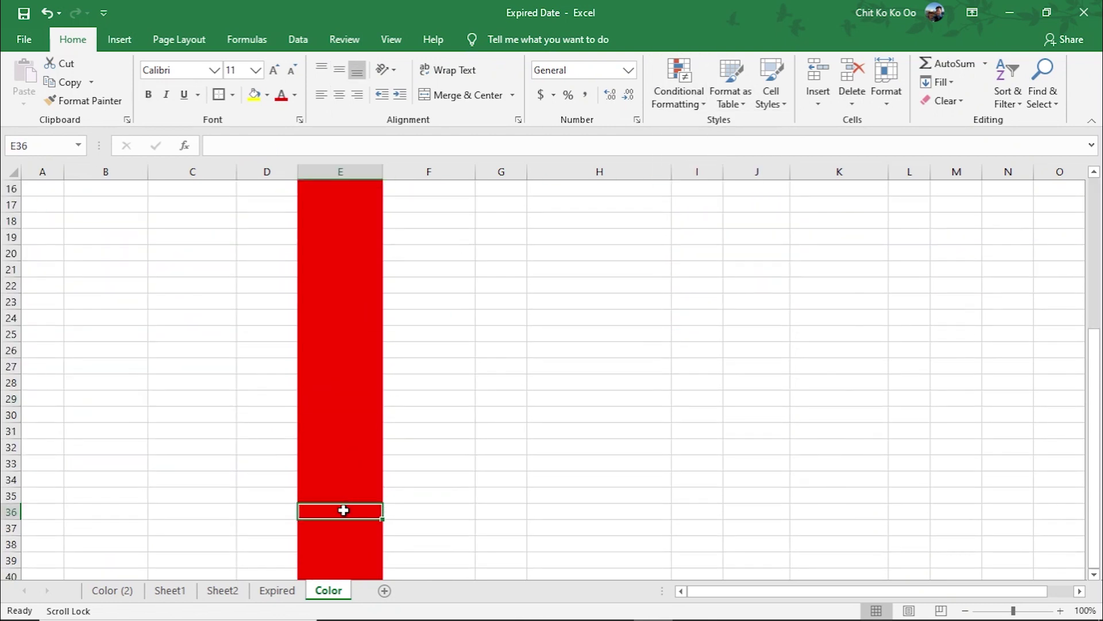
{"action": "scroll", "coordinate": [340, 500], "scroll_direction": "down", "scroll_amount": 5}
{"action": "scroll", "coordinate": [357, 345], "scroll_direction": "up", "scroll_amount": 1}
{"action": "left_click", "coordinate": [339, 287]}
{"action": "scroll", "coordinate": [337, 445], "scroll_direction": "up", "scroll_amount": 7}
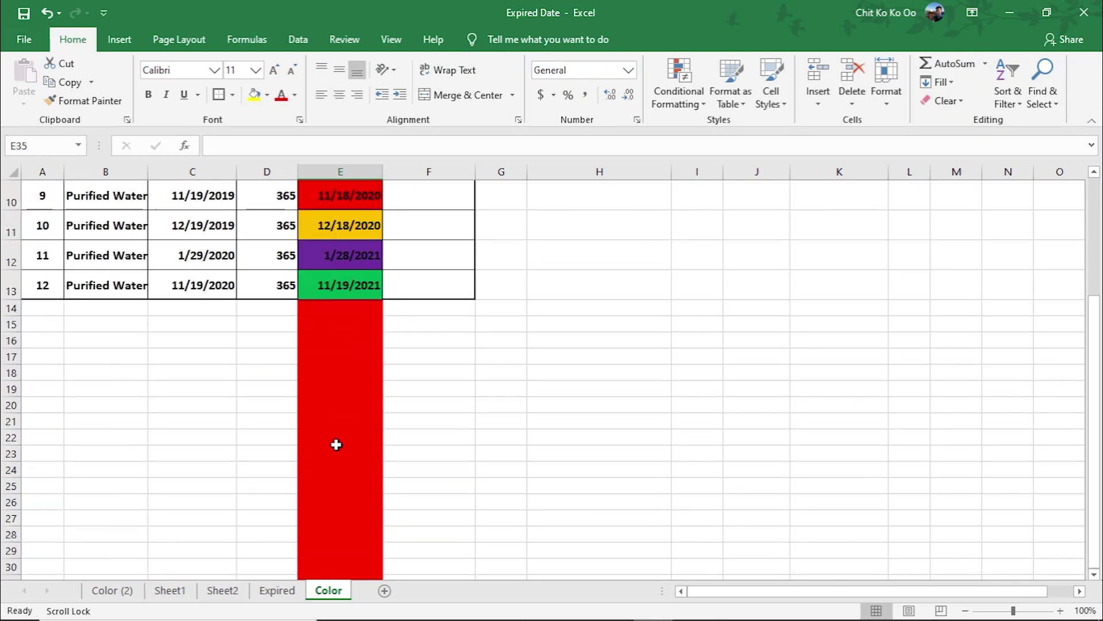
{"action": "scroll", "coordinate": [336, 444], "scroll_direction": "up", "scroll_amount": 3}
{"action": "scroll", "coordinate": [340, 446], "scroll_direction": "down", "scroll_amount": 2}
{"action": "scroll", "coordinate": [339, 446], "scroll_direction": "up", "scroll_amount": 2}
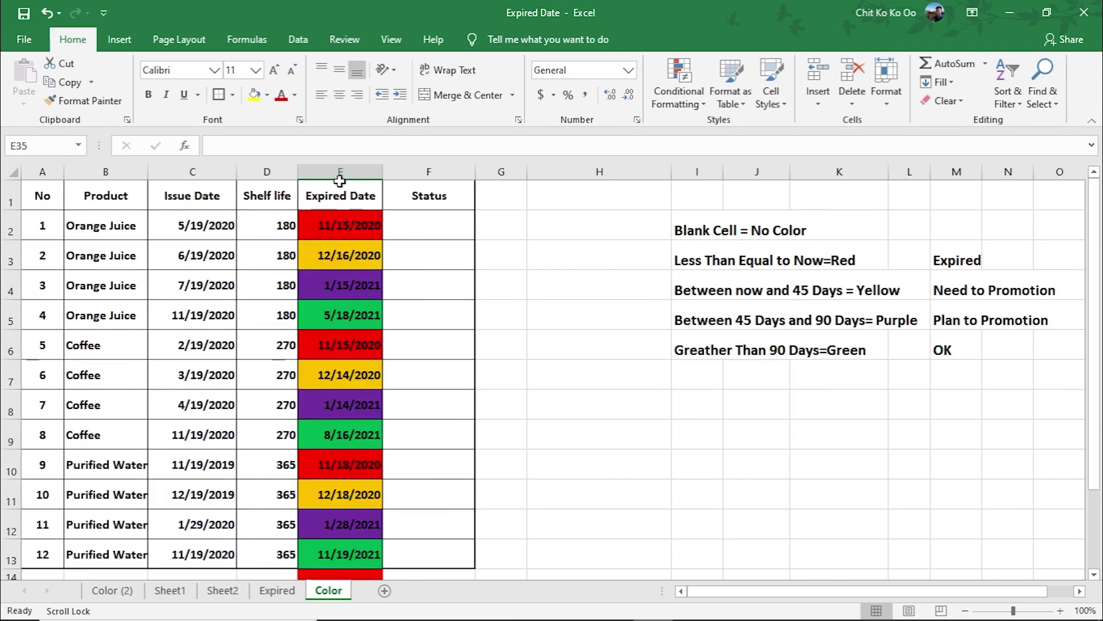
{"action": "left_click", "coordinate": [339, 180]}
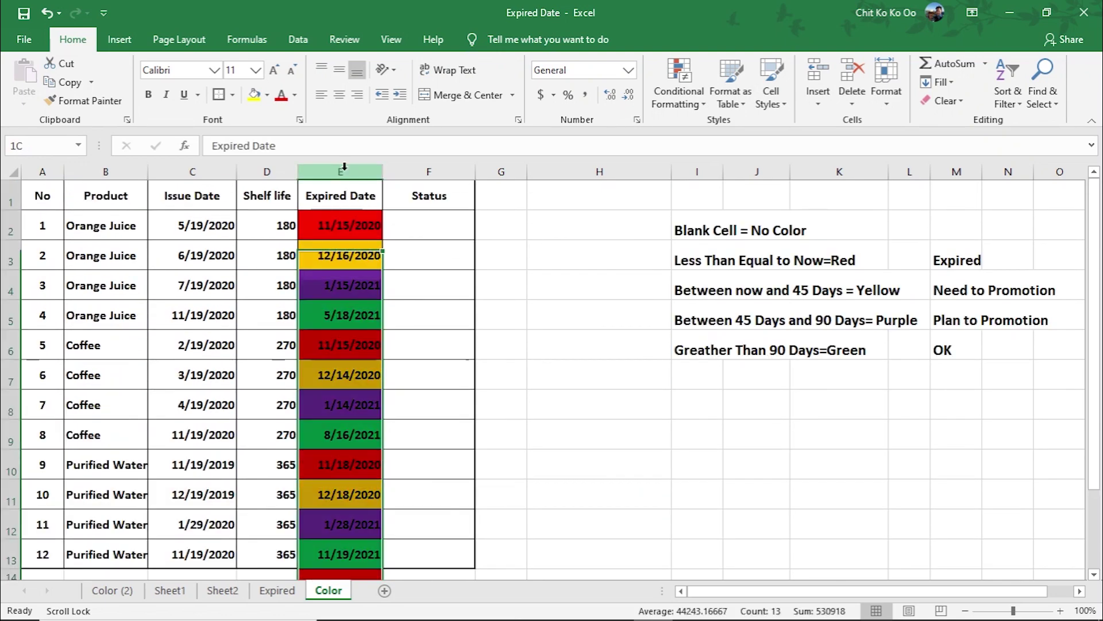
Move the 'Cell contains a blank value' rule to the top of column E's rules and apply
{"action": "left_click", "coordinate": [703, 109]}
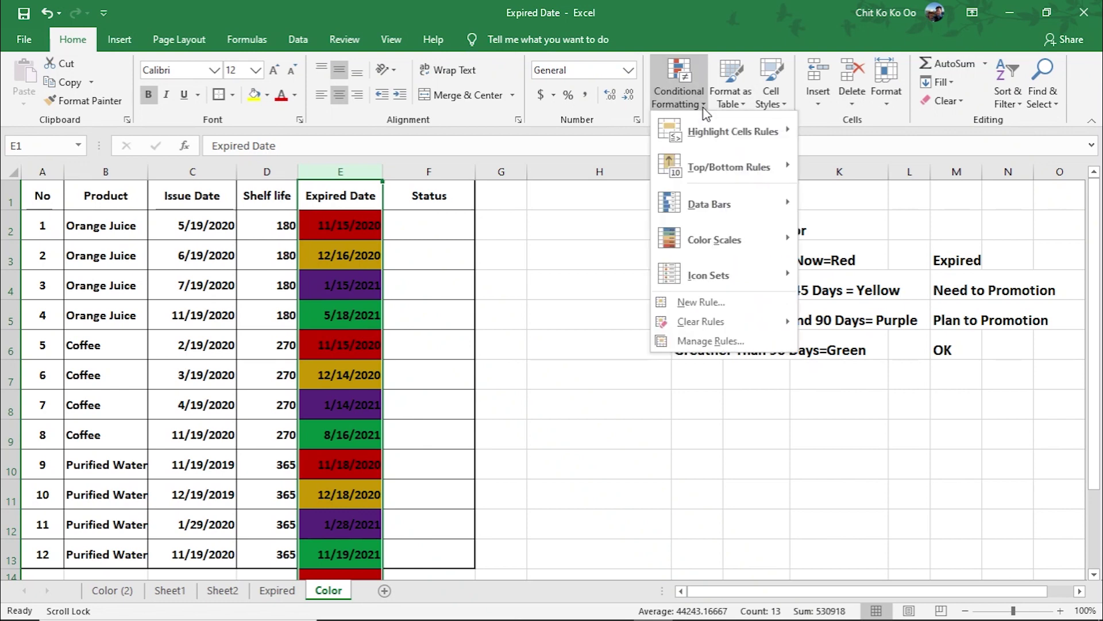
{"action": "left_click", "coordinate": [723, 341]}
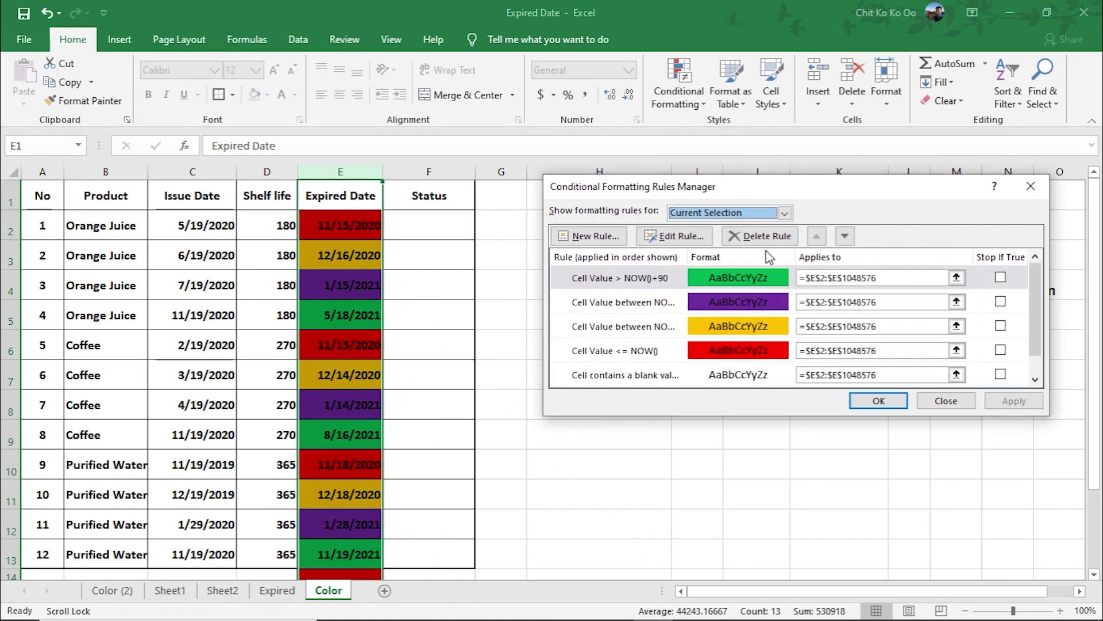
{"action": "left_click_drag", "start_coordinate": [807, 184], "coordinate": [832, 186]}
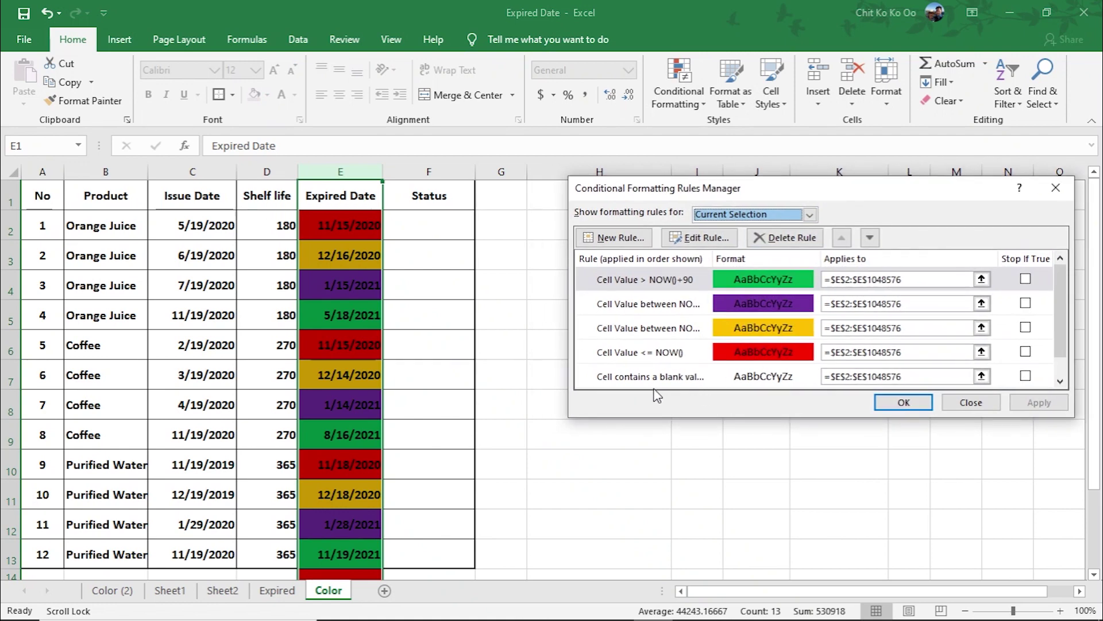
{"action": "left_click", "coordinate": [683, 382]}
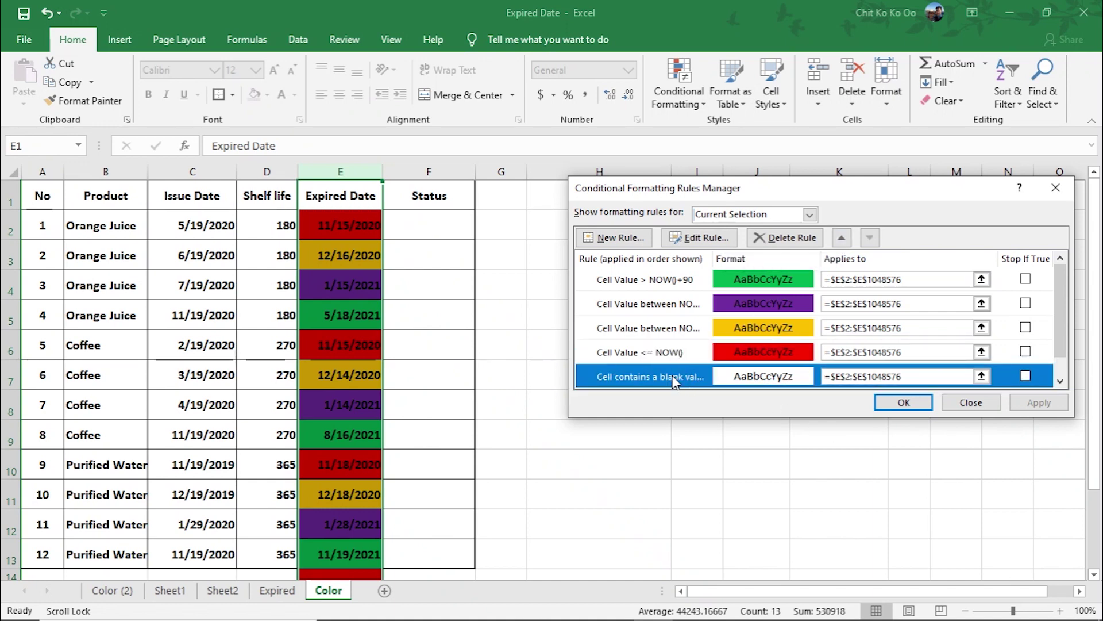
{"action": "left_click", "coordinate": [842, 237]}
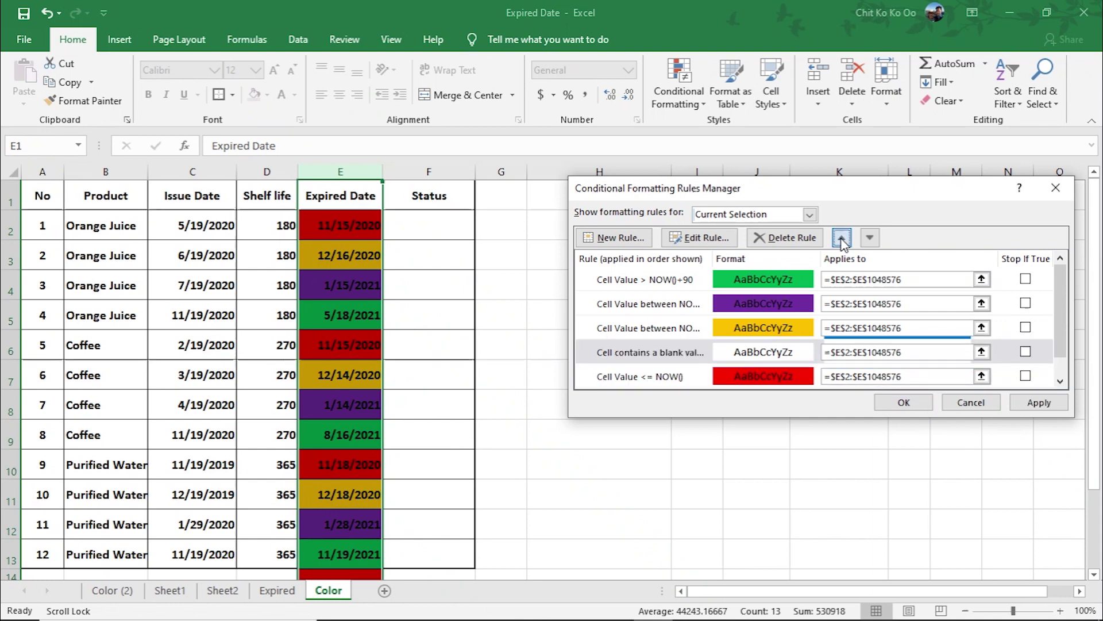
{"action": "left_click", "coordinate": [841, 238]}
{"action": "left_click", "coordinate": [841, 238]}
{"action": "left_click", "coordinate": [841, 237]}
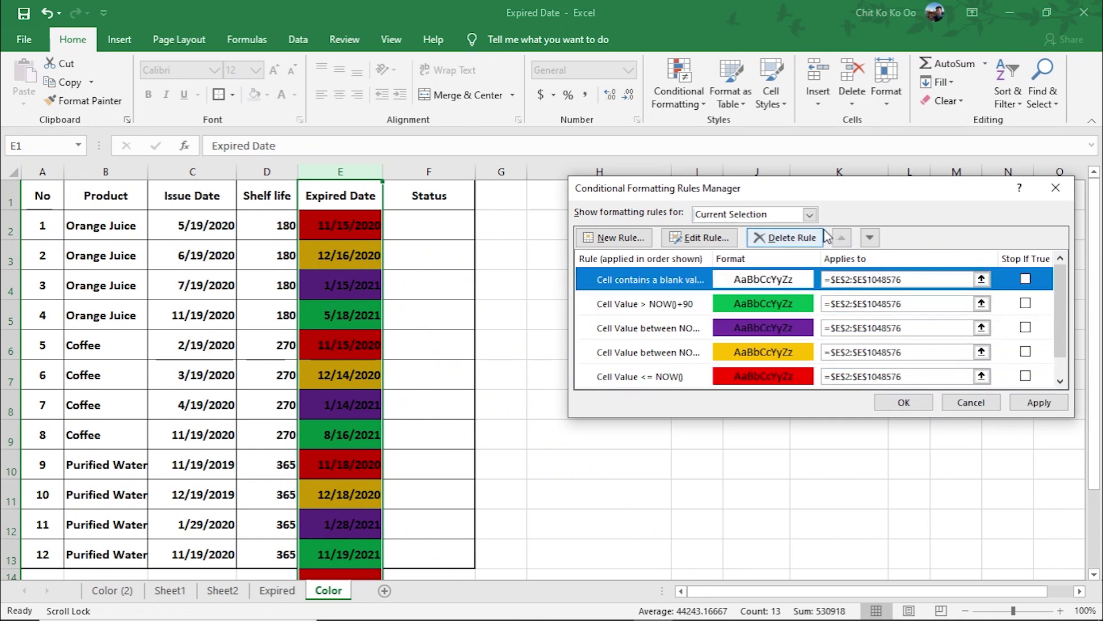
{"action": "left_click", "coordinate": [1037, 402]}
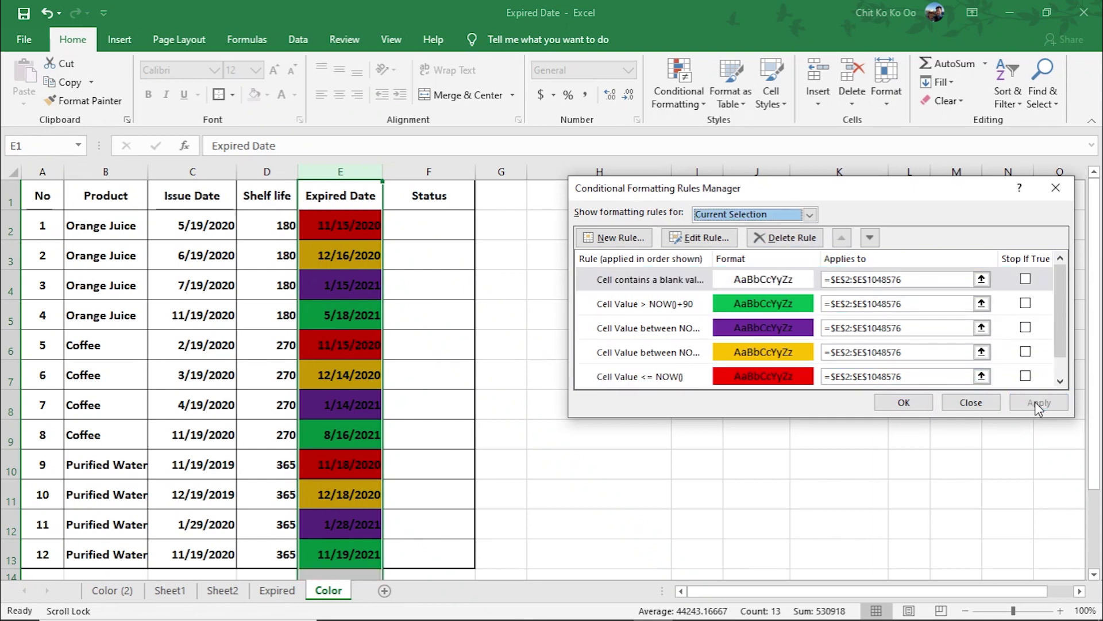
{"action": "left_click", "coordinate": [1037, 403]}
{"action": "left_click", "coordinate": [910, 405]}
Confirm the empty column E cells below the table are no longer red
{"action": "scroll", "coordinate": [357, 412], "scroll_direction": "down", "scroll_amount": 2}
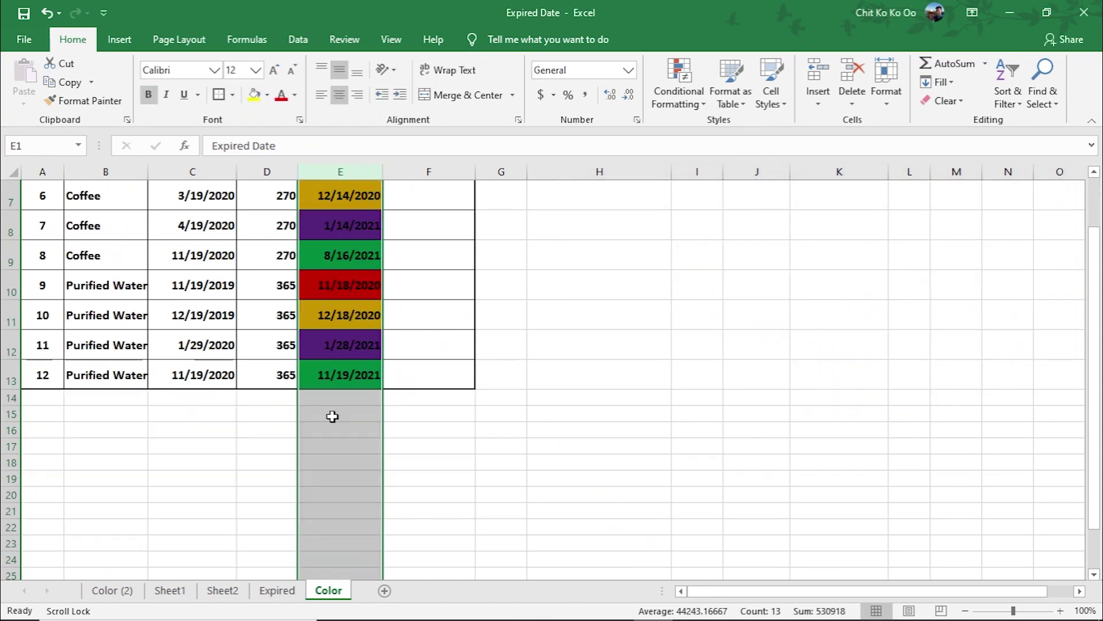
{"action": "scroll", "coordinate": [356, 420], "scroll_direction": "down", "scroll_amount": 1}
{"action": "left_click", "coordinate": [357, 423]}
{"action": "scroll", "coordinate": [451, 469], "scroll_direction": "up", "scroll_amount": 1}
{"action": "scroll", "coordinate": [437, 477], "scroll_direction": "up", "scroll_amount": 2}
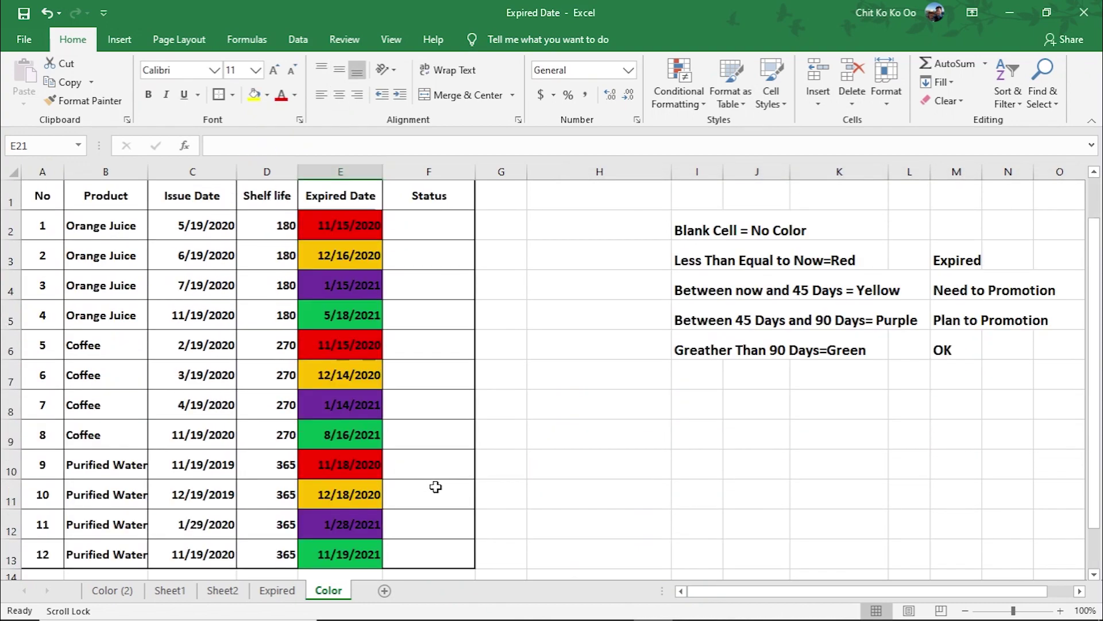
{"action": "scroll", "coordinate": [506, 514], "scroll_direction": "down", "scroll_amount": 2}
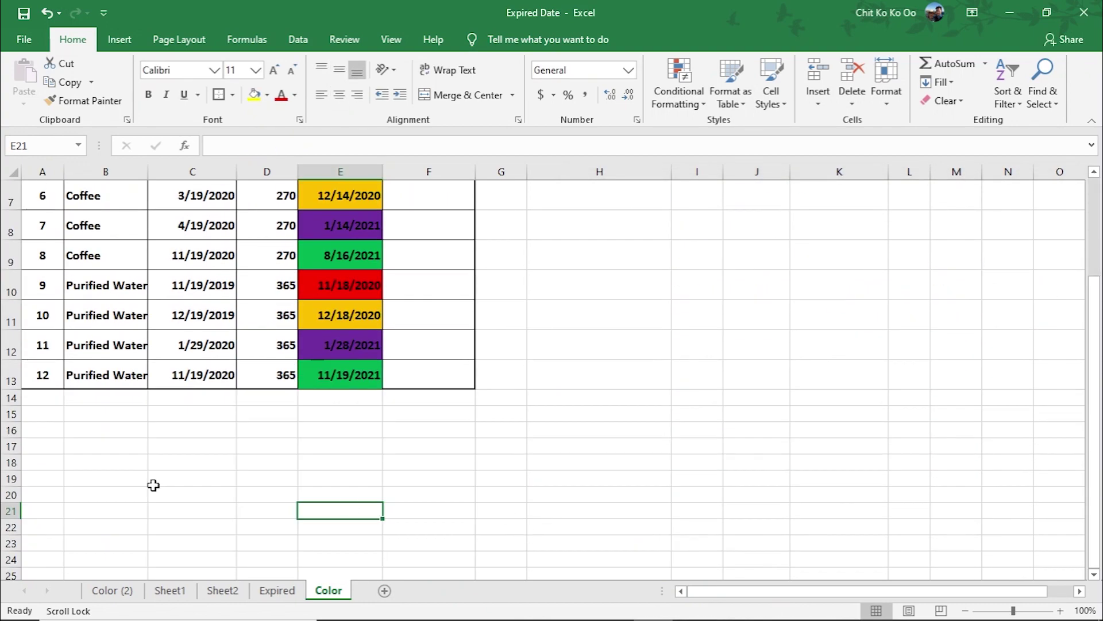
Test =now() in E14, widen column E to show the date, then clear it
{"action": "left_click", "coordinate": [352, 397]}
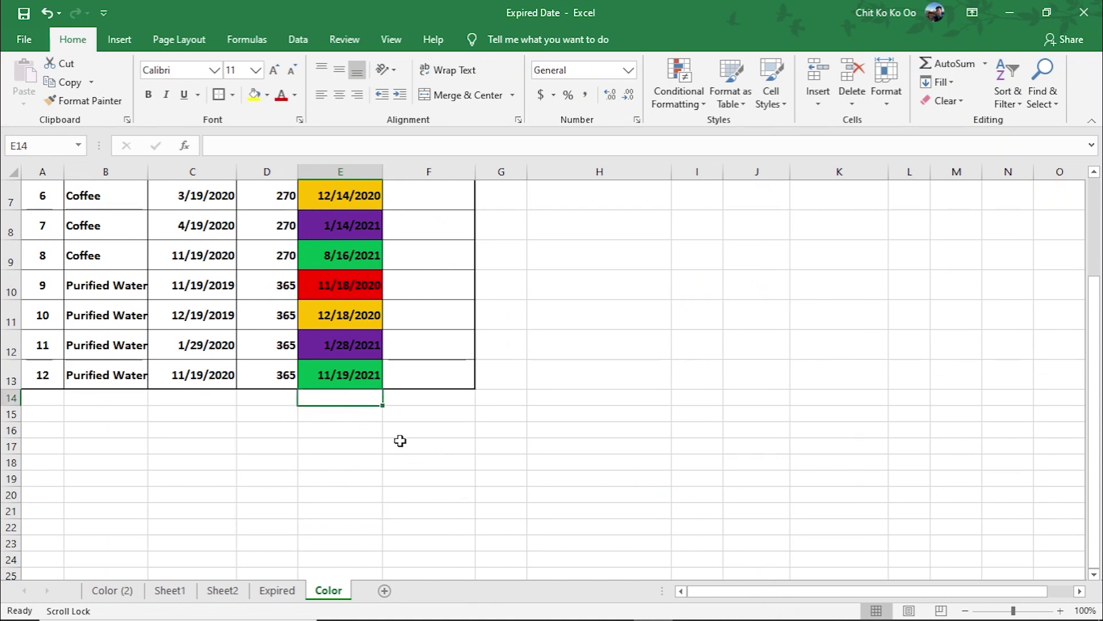
{"action": "type", "text": "=now"}
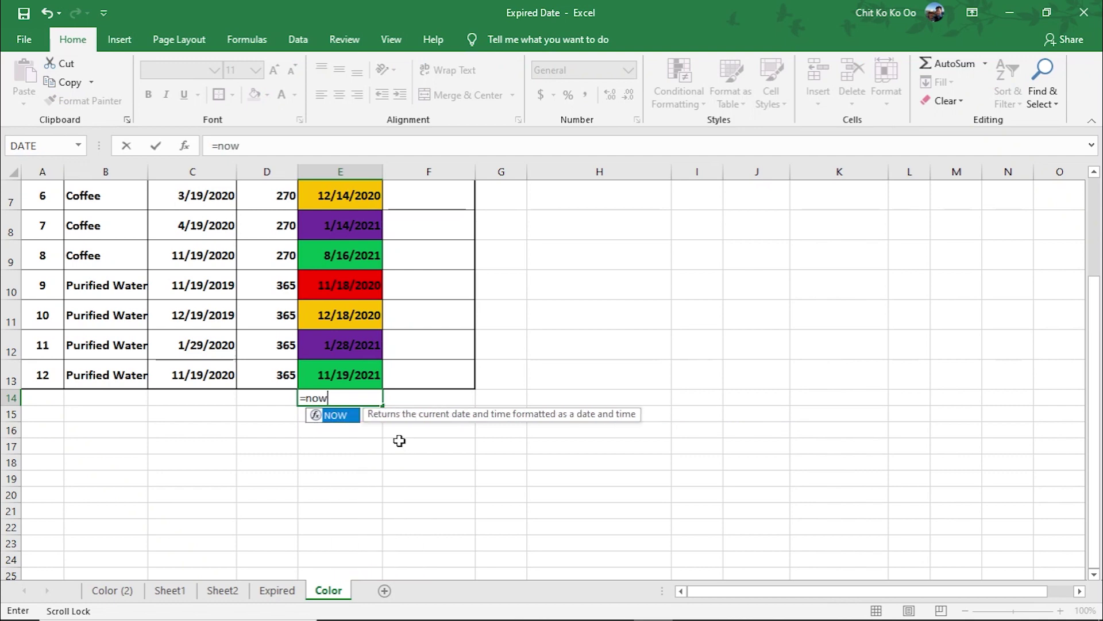
{"action": "type", "text": "()"}
{"action": "key", "text": "Return"}
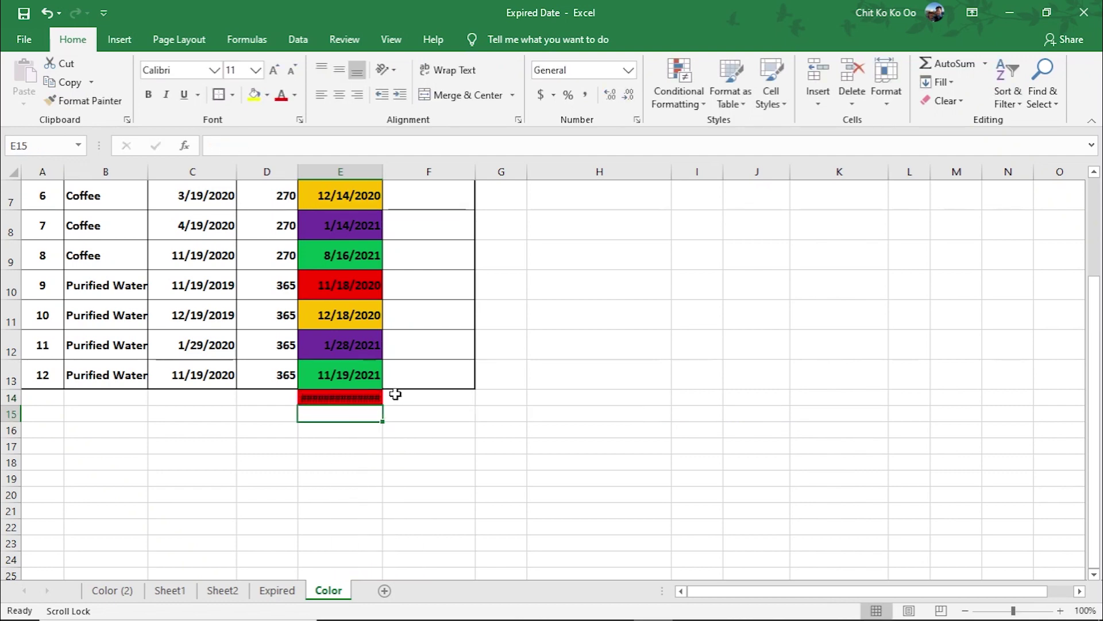
{"action": "left_click_drag", "start_coordinate": [383, 177], "coordinate": [400, 178]}
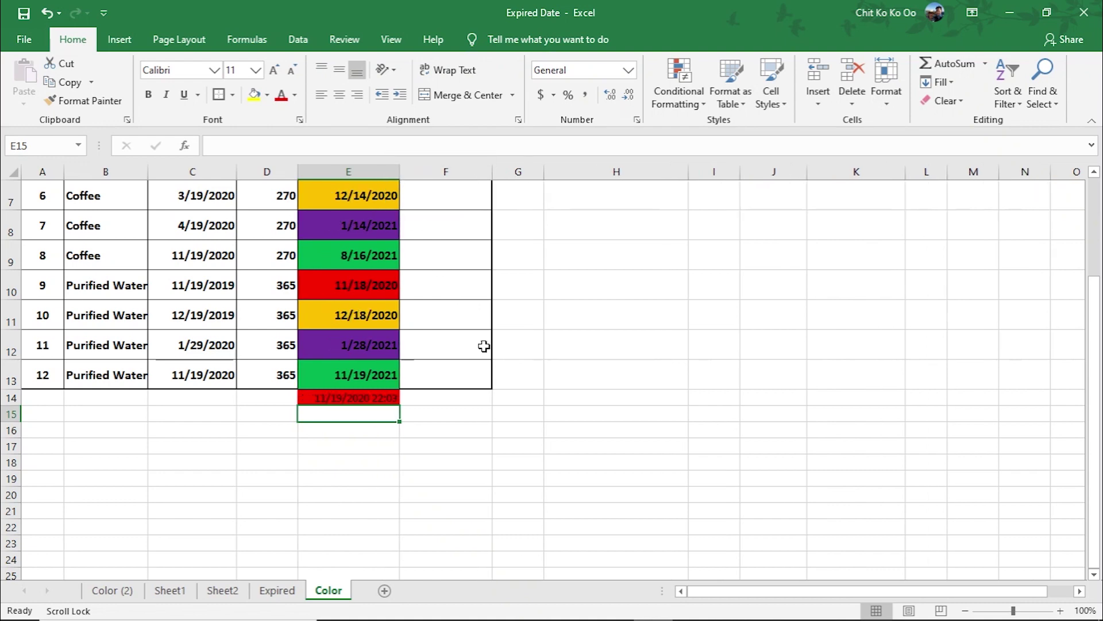
{"action": "left_click", "coordinate": [578, 428]}
{"action": "left_click", "coordinate": [370, 396]}
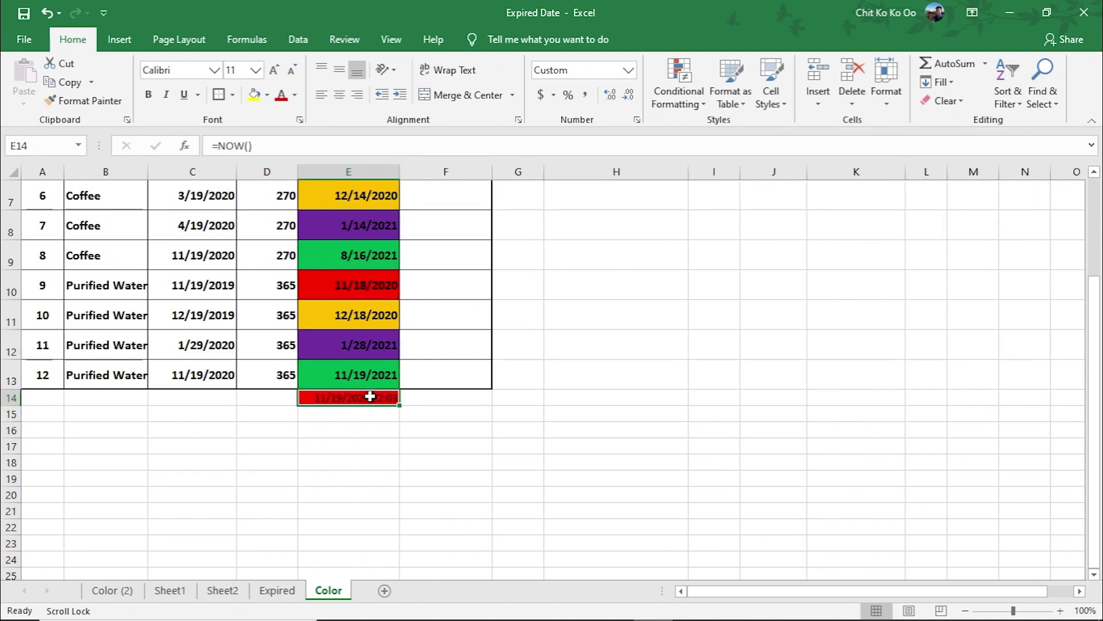
{"action": "key", "text": "Delete"}
{"action": "left_click", "coordinate": [446, 510]}
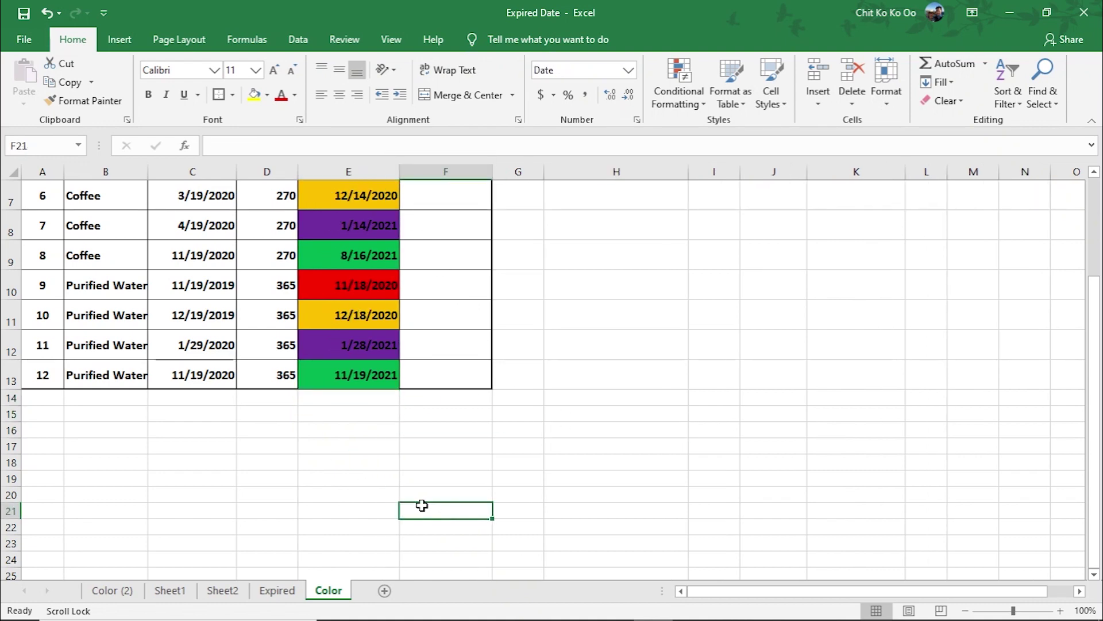
{"action": "scroll", "coordinate": [414, 494], "scroll_direction": "up", "scroll_amount": 2}
{"action": "left_click", "coordinate": [362, 170]}
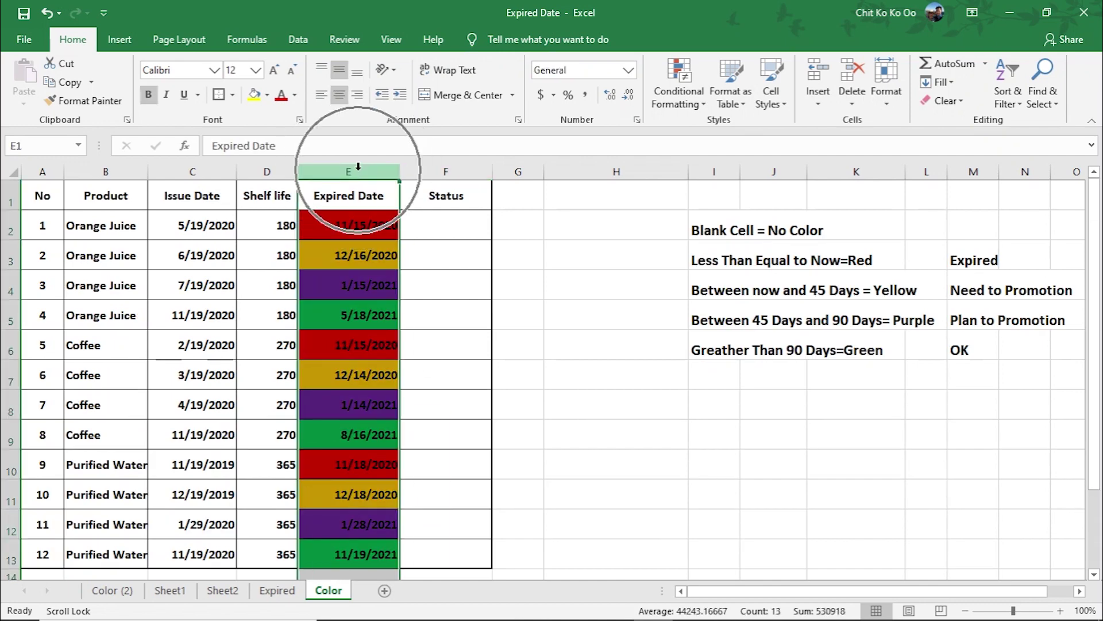
{"action": "left_click", "coordinate": [702, 102]}
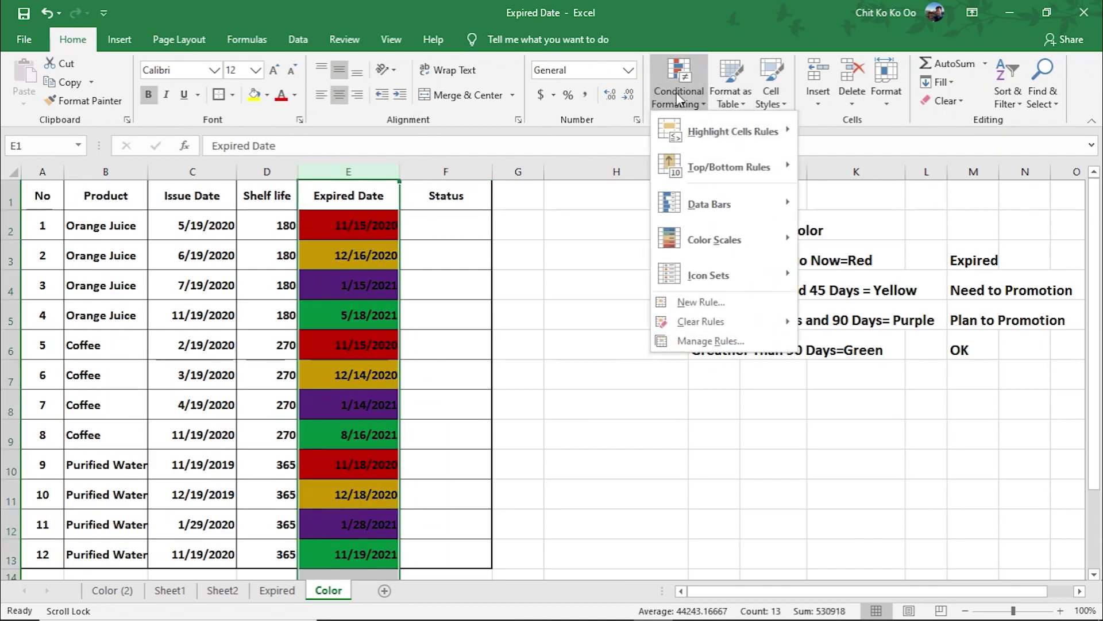
{"action": "left_click", "coordinate": [611, 332]}
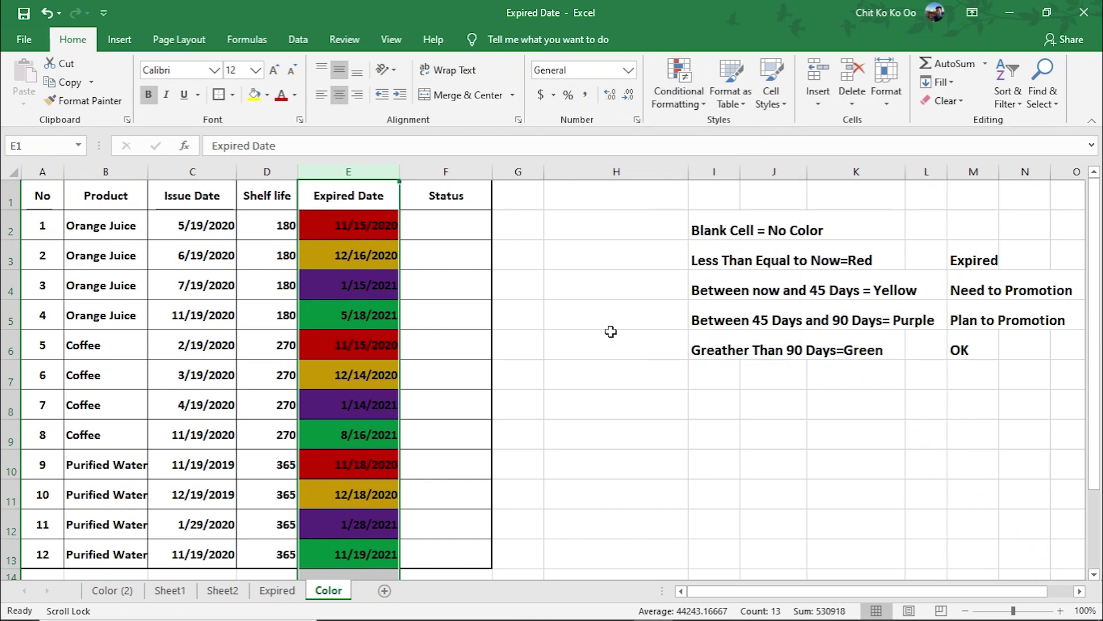
{"action": "left_click", "coordinate": [371, 236]}
{"action": "left_click", "coordinate": [371, 258]}
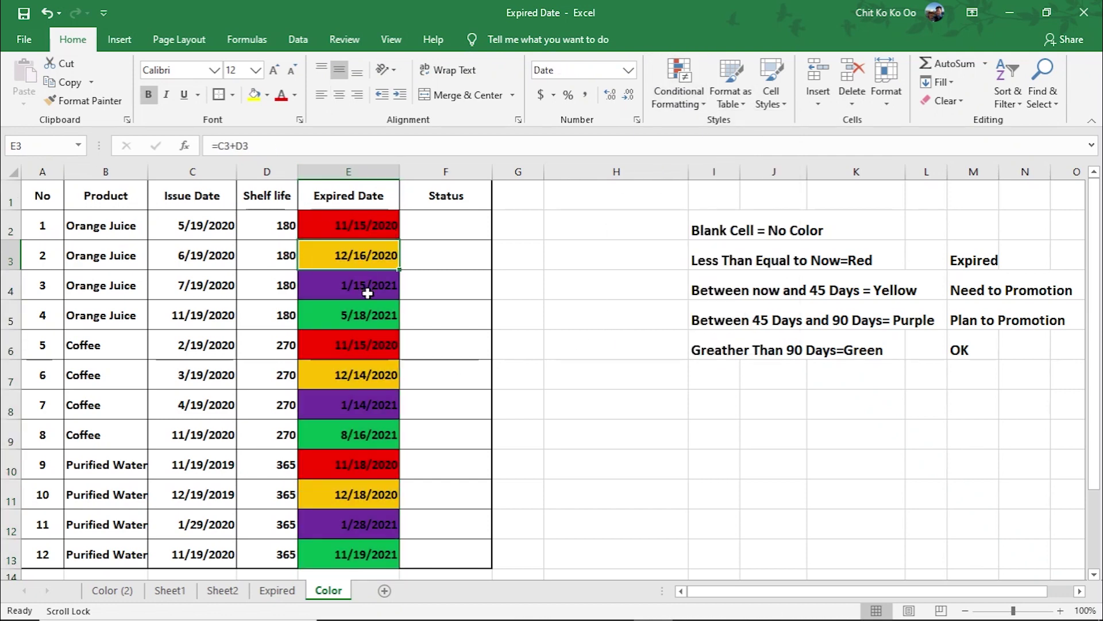
{"action": "left_click", "coordinate": [371, 288]}
{"action": "left_click", "coordinate": [371, 315]}
{"action": "left_click", "coordinate": [371, 375]}
{"action": "left_click", "coordinate": [371, 465]}
{"action": "scroll", "coordinate": [381, 480], "scroll_direction": "down", "scroll_amount": 1}
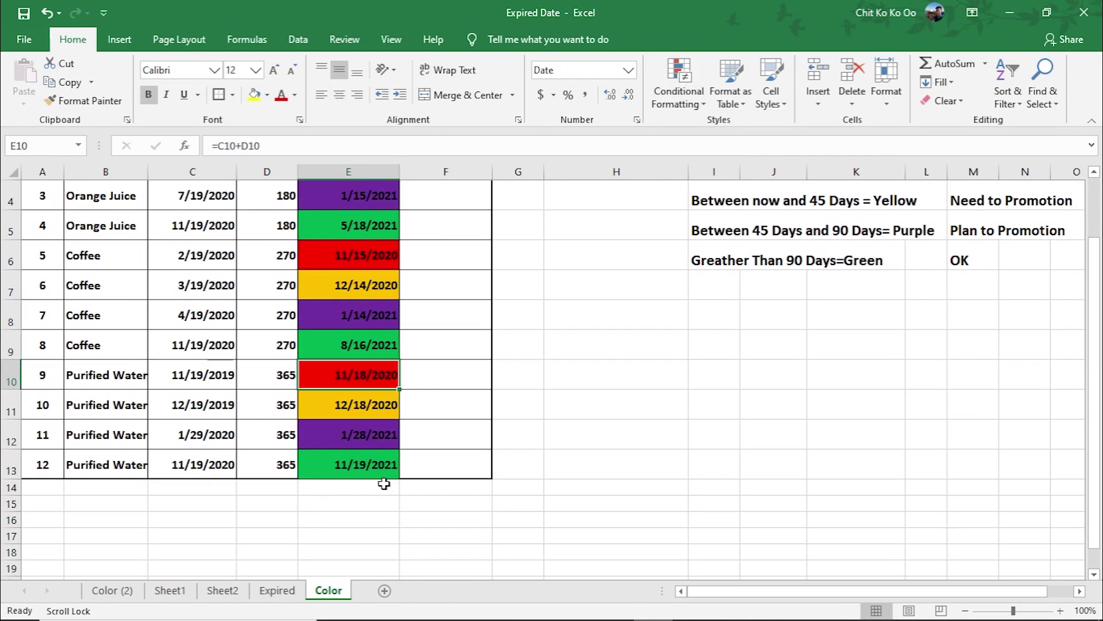
{"action": "scroll", "coordinate": [382, 480], "scroll_direction": "up", "scroll_amount": 1}
{"action": "left_click_drag", "start_coordinate": [353, 190], "coordinate": [352, 575]}
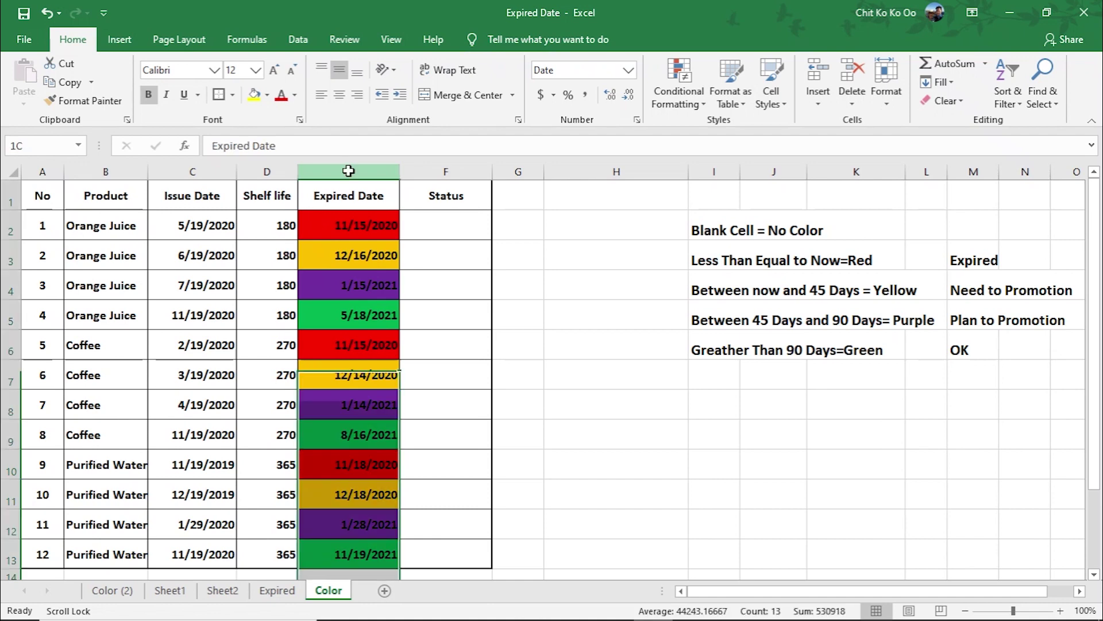
{"action": "left_click", "coordinate": [706, 109]}
{"action": "mouse_move", "coordinate": [733, 131]}
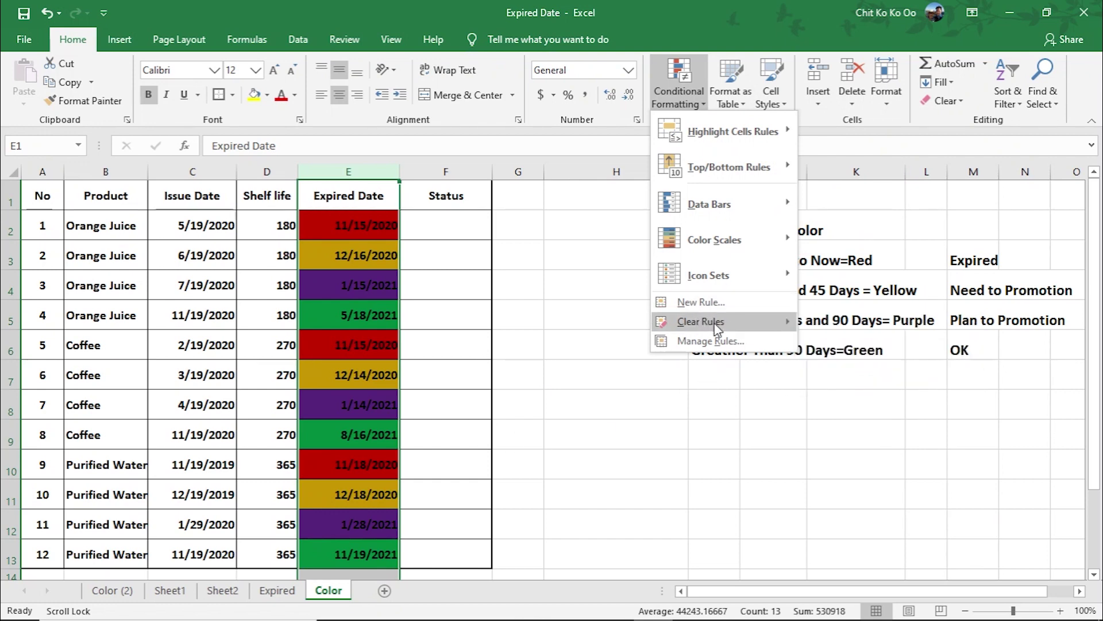
{"action": "left_click", "coordinate": [385, 174]}
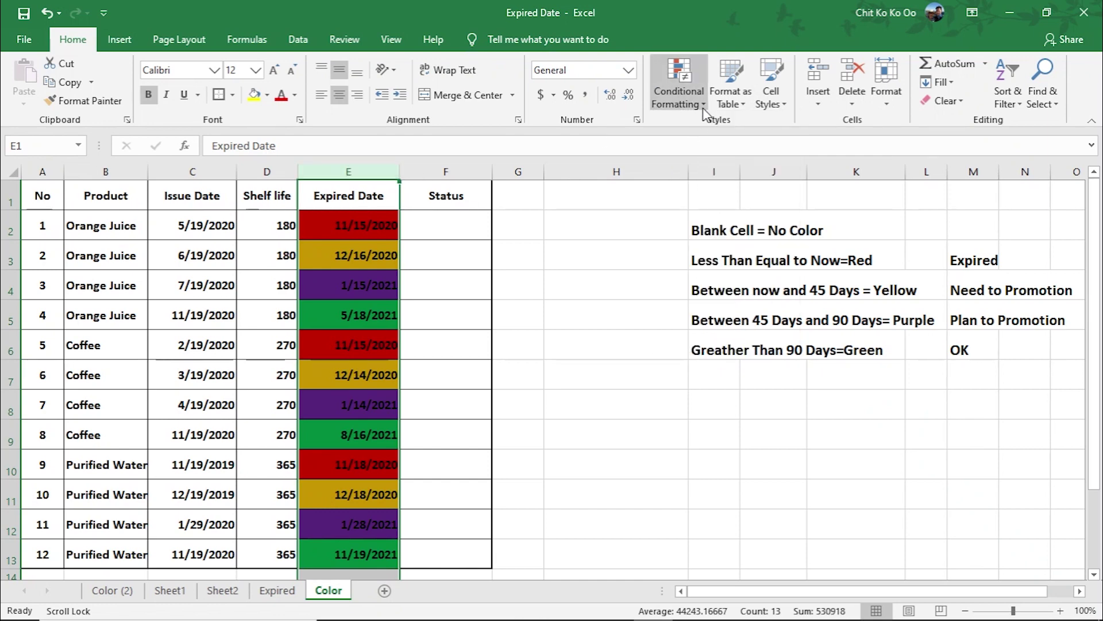
{"action": "left_click", "coordinate": [679, 92]}
{"action": "left_click", "coordinate": [729, 339]}
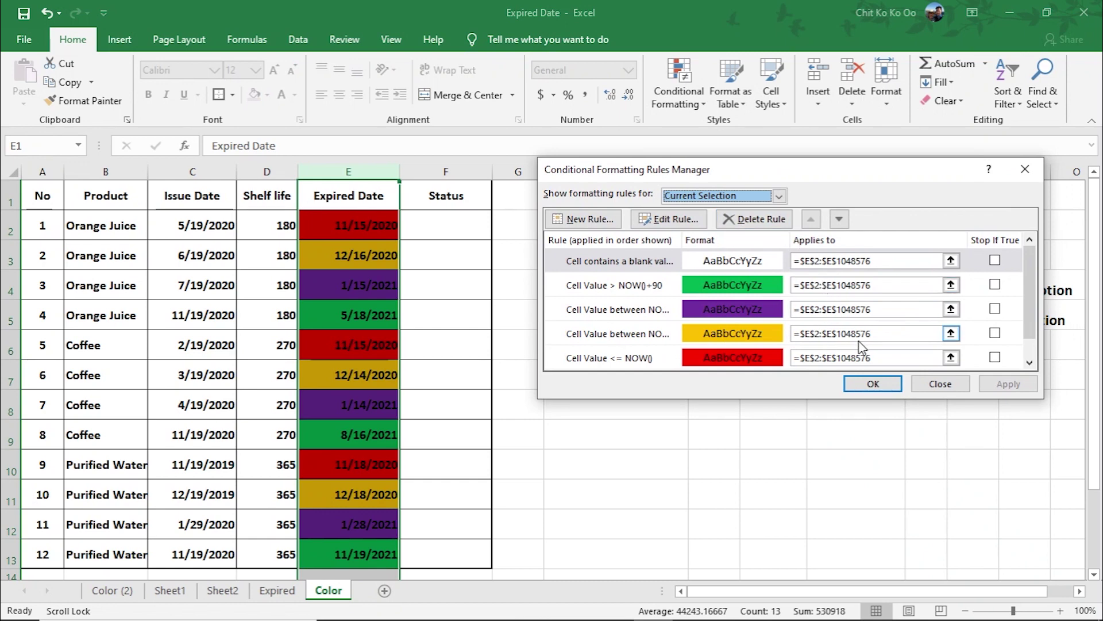
{"action": "left_click", "coordinate": [940, 384]}
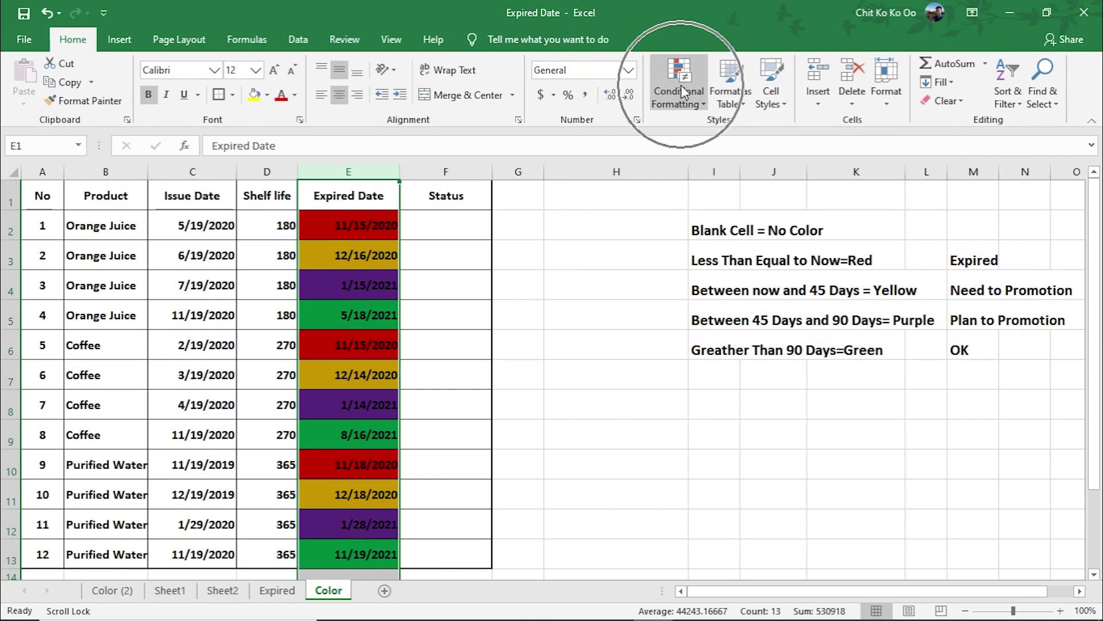
{"action": "left_click", "coordinate": [350, 334]}
{"action": "left_click", "coordinate": [448, 400]}
{"action": "left_click", "coordinate": [773, 494]}
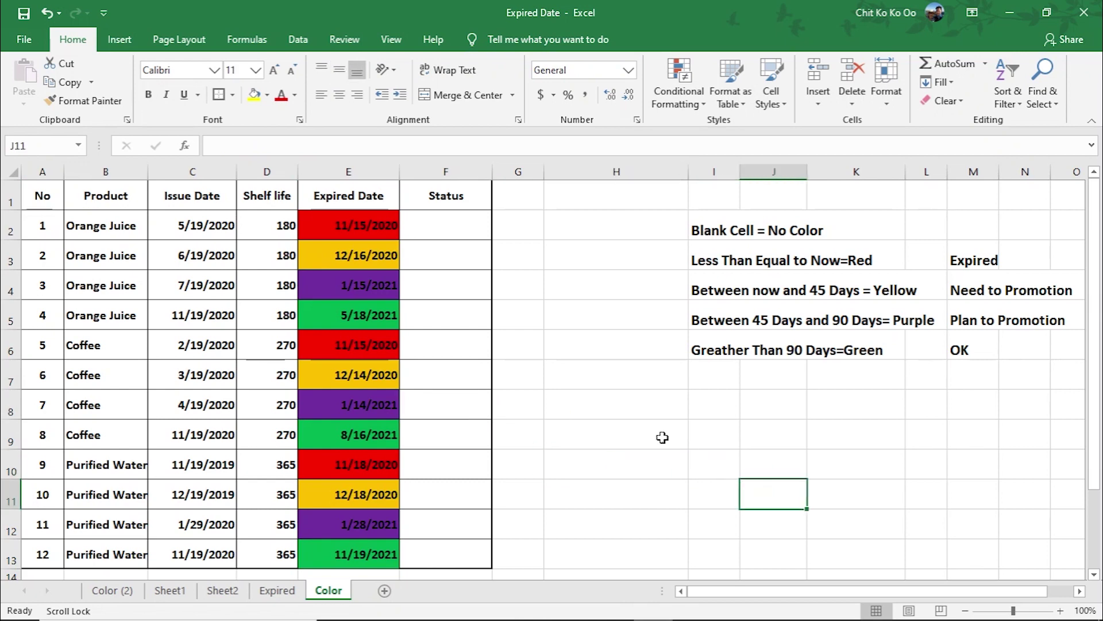
{"action": "left_click", "coordinate": [324, 234]}
{"action": "left_click", "coordinate": [406, 285]}
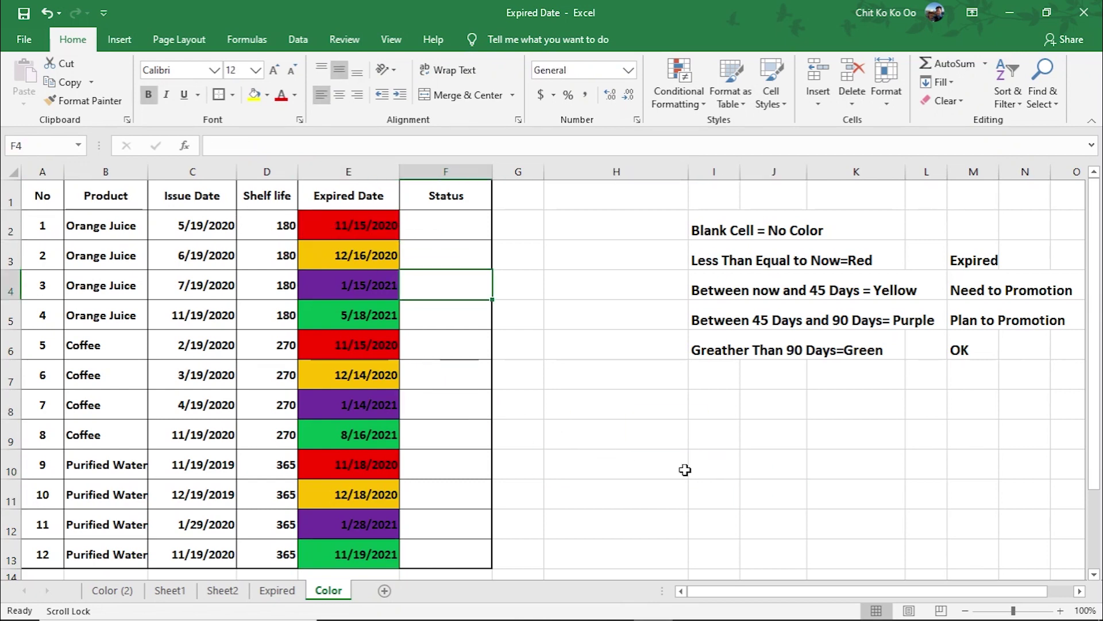
{"action": "mouse_move", "coordinate": [551, 604]}
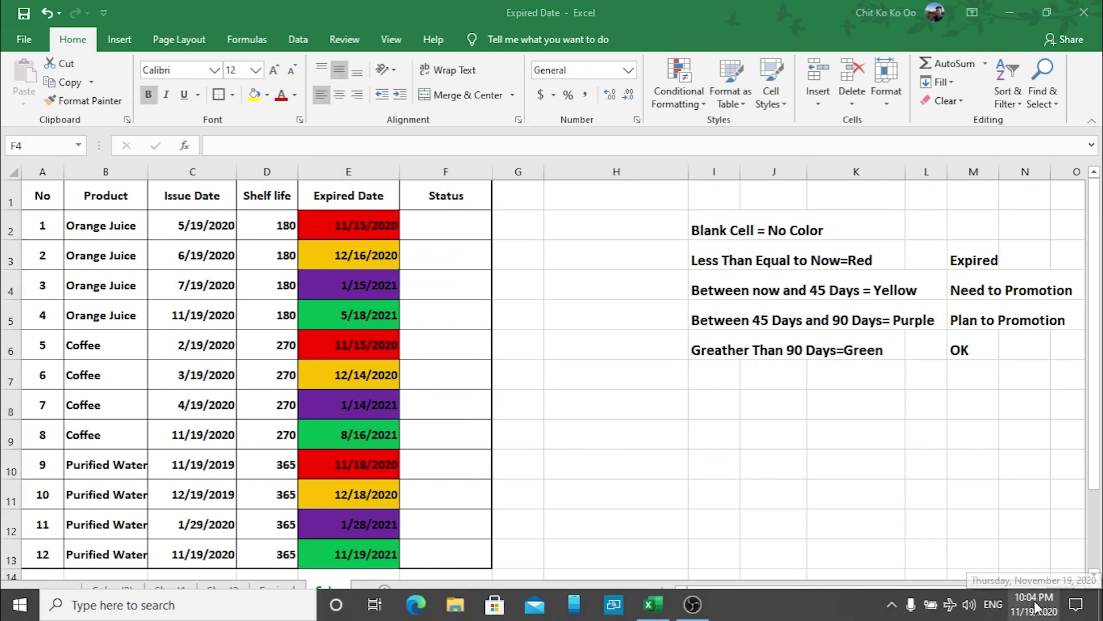
{"action": "left_click", "coordinate": [1034, 604]}
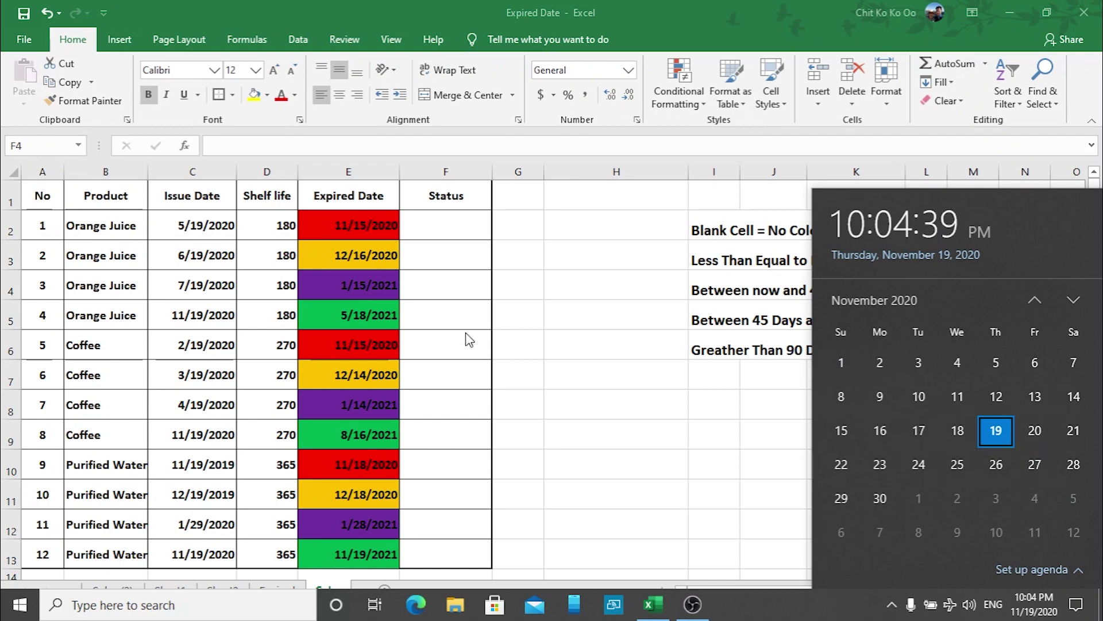
{"action": "left_click", "coordinate": [342, 257]}
{"action": "left_click", "coordinate": [352, 251]}
{"action": "left_click", "coordinate": [356, 223]}
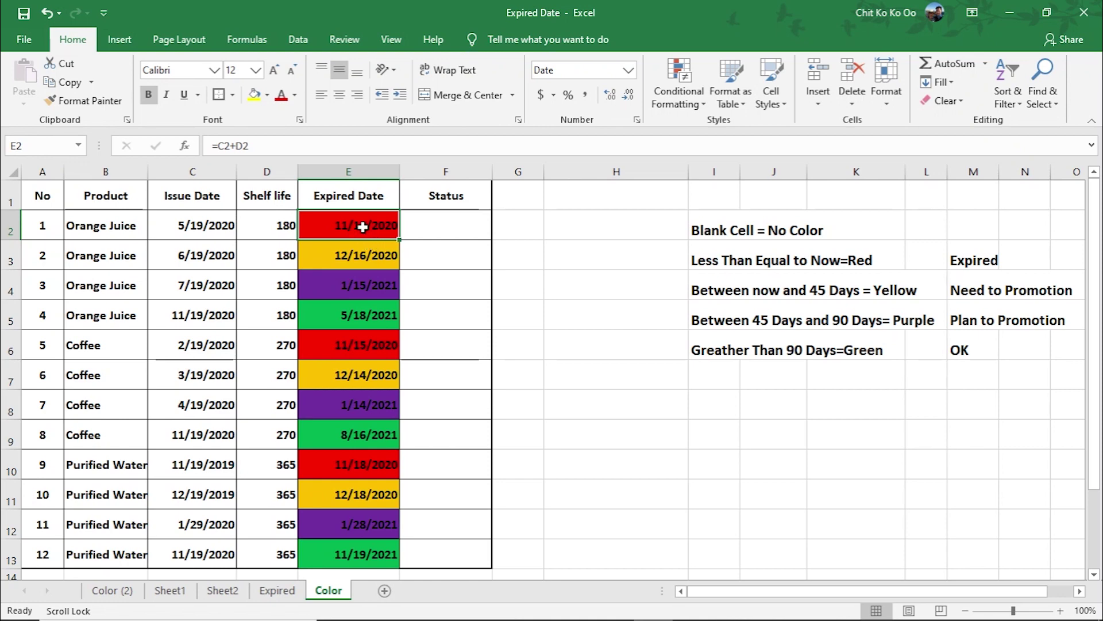
Inspect E2's =C2+D2 formula, widen the Status column and narrow column H
{"action": "double_click", "coordinate": [367, 226]}
{"action": "key", "text": "Escape"}
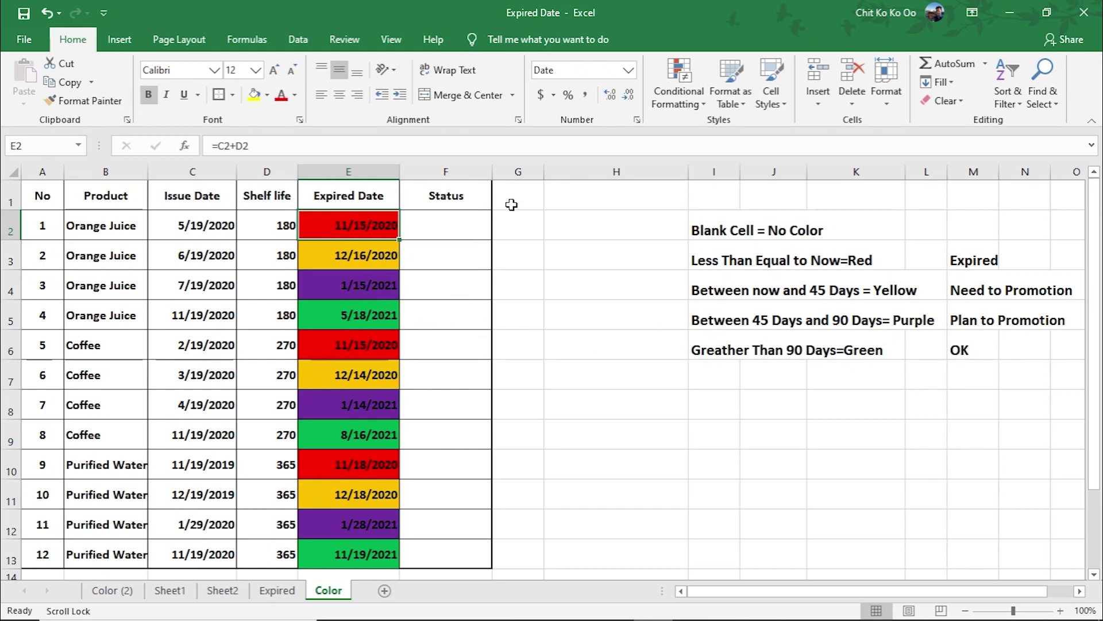
{"action": "left_click_drag", "start_coordinate": [493, 172], "coordinate": [521, 175]}
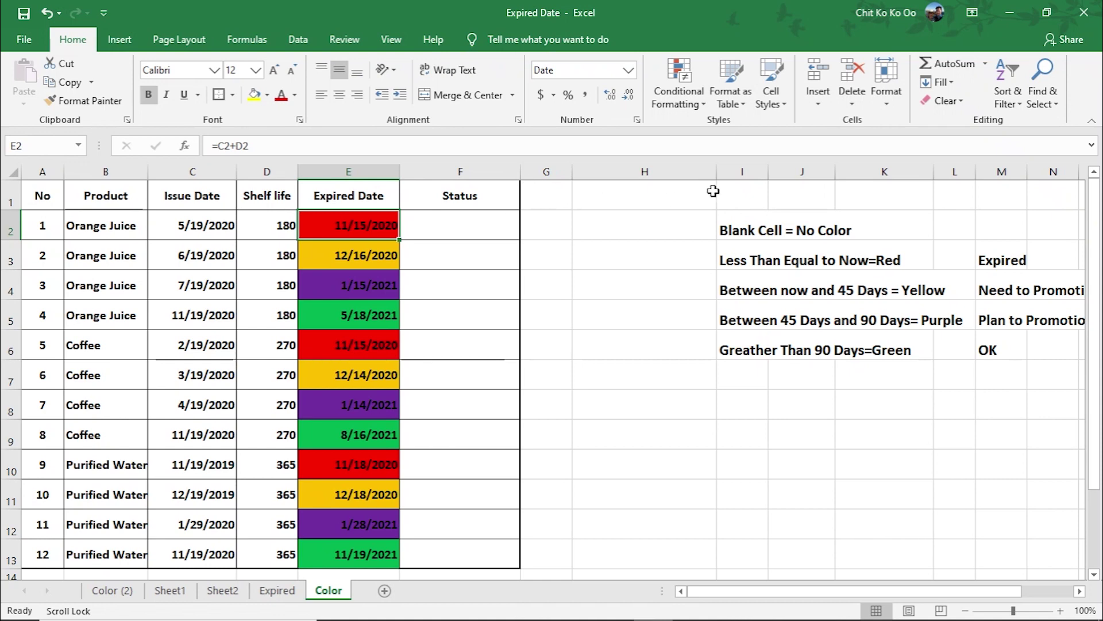
{"action": "left_click_drag", "start_coordinate": [716, 173], "coordinate": [684, 173]}
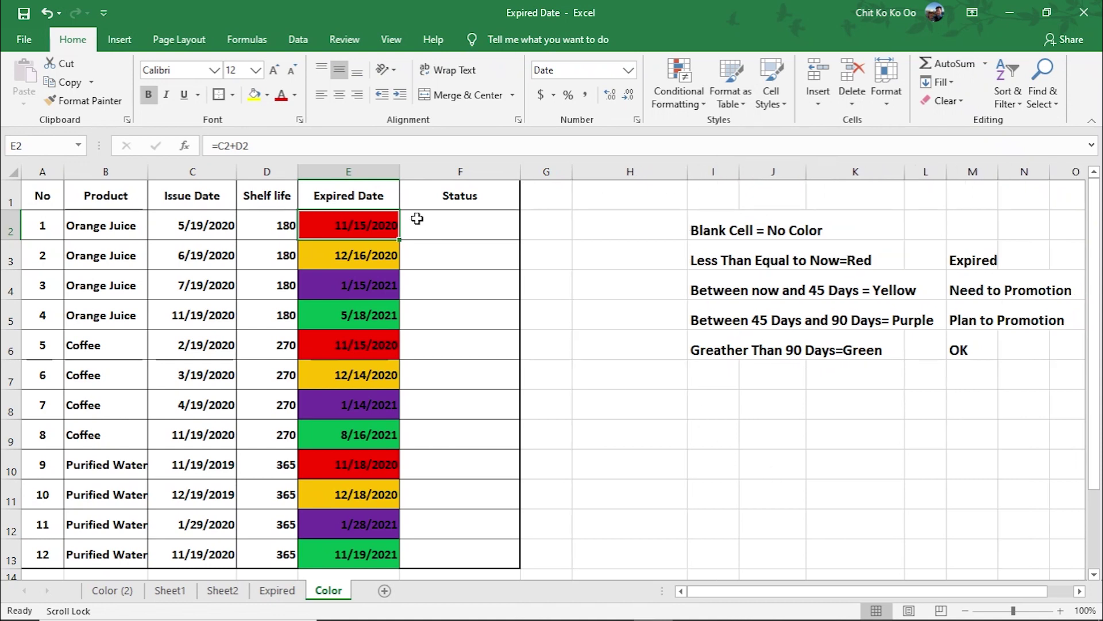
{"action": "left_click", "coordinate": [467, 229]}
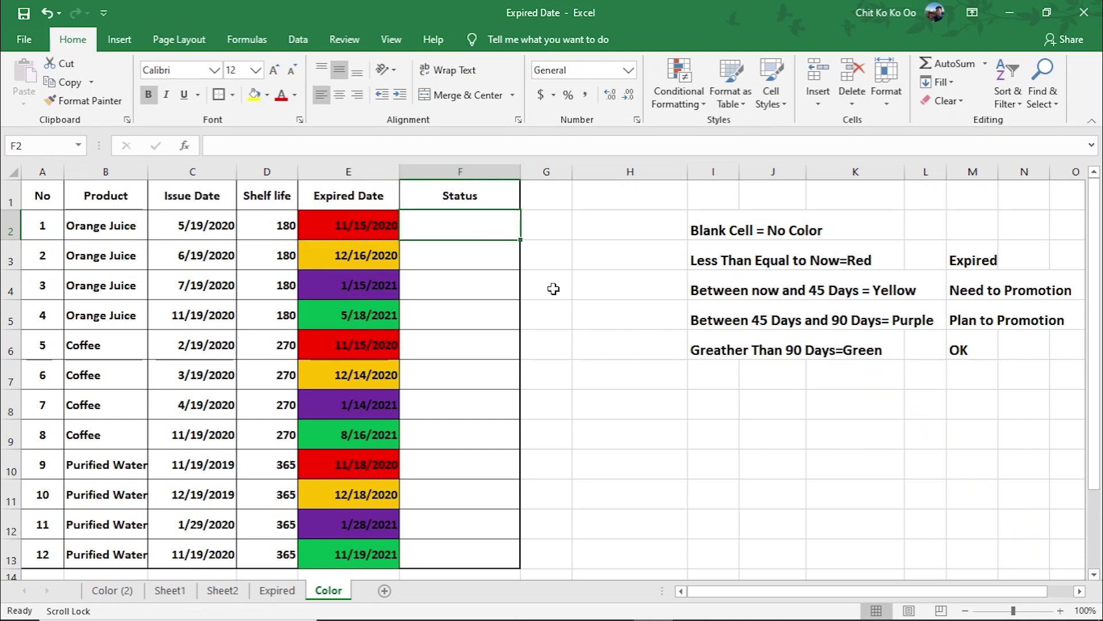
Begin F2's formula as =IF(OR(E2>NOW()+90),"OK",IF( for the Status column
{"action": "type", "text": "="}
{"action": "type", "text": "IF"}
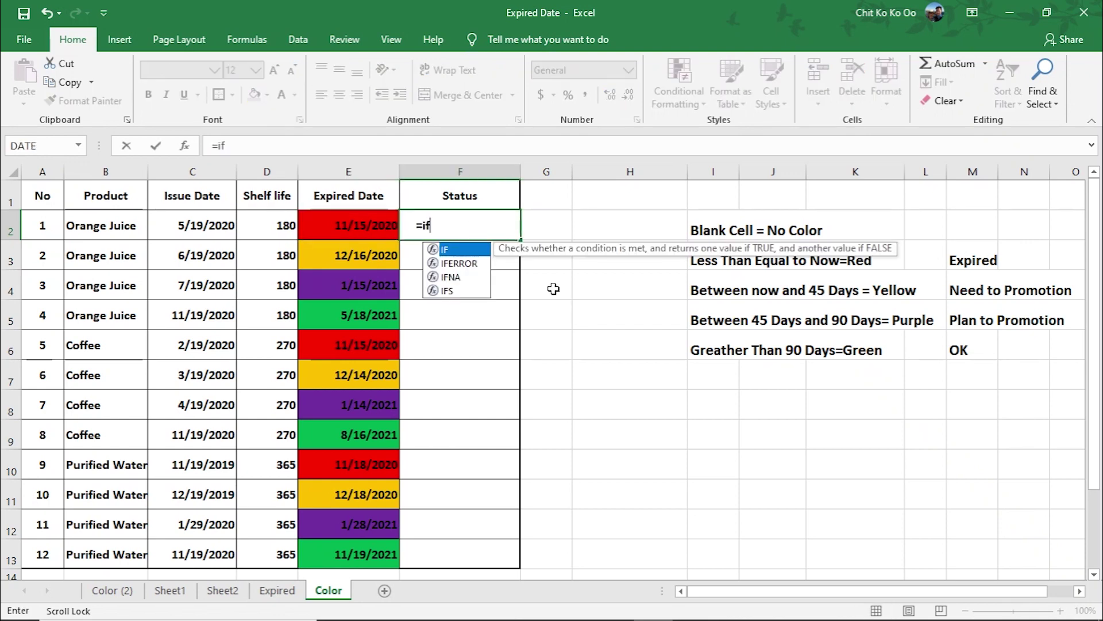
{"action": "type", "text": "("}
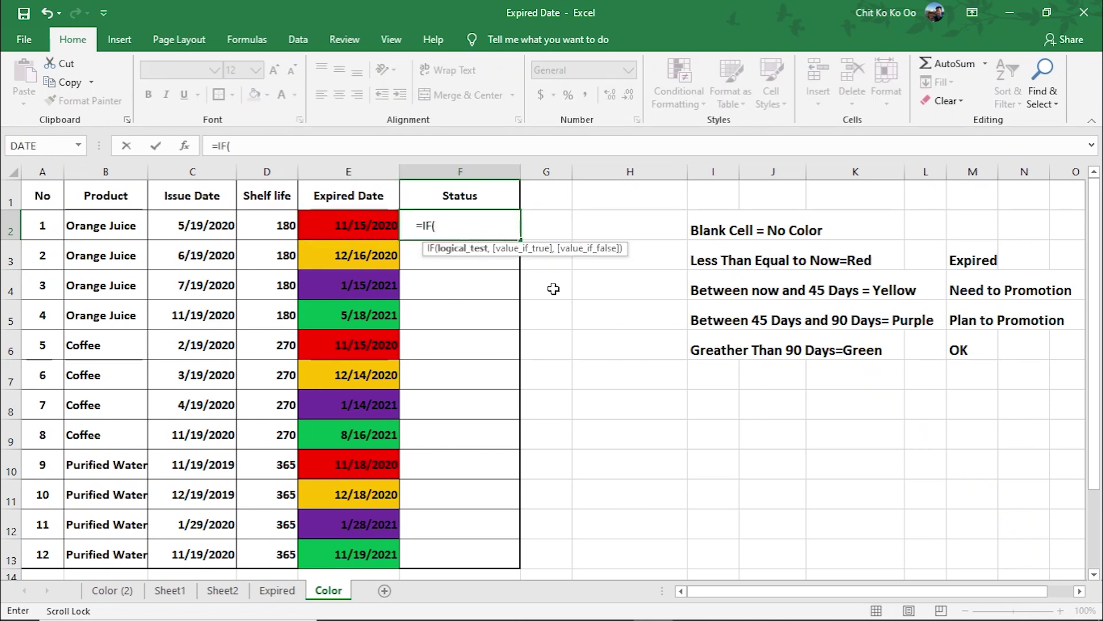
{"action": "type", "text": "OR("}
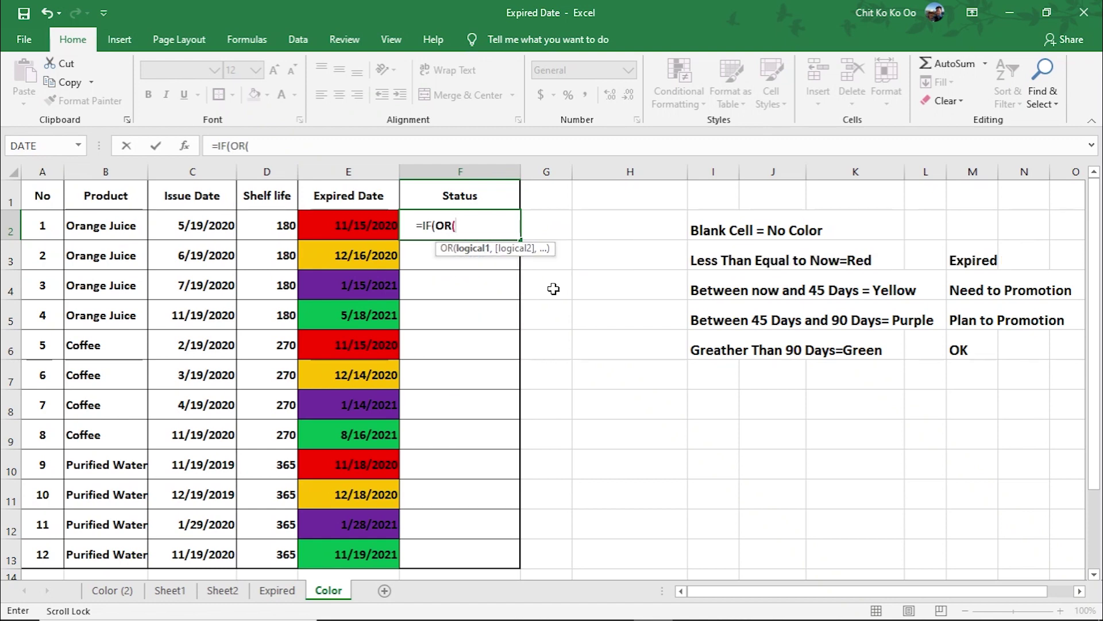
{"action": "left_click", "coordinate": [353, 226]}
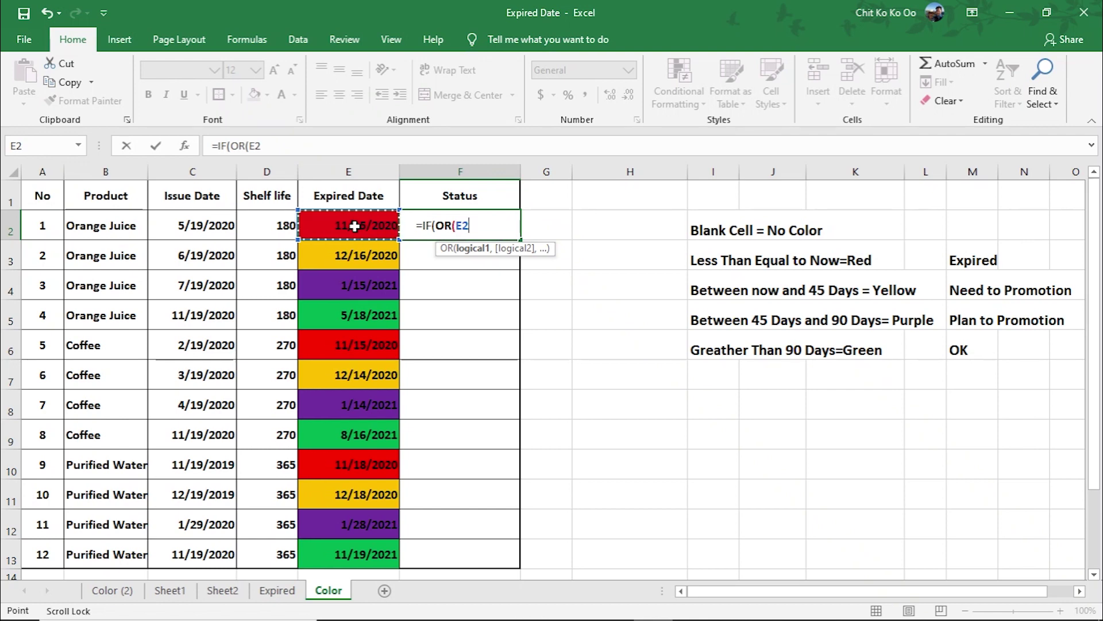
{"action": "left_click", "coordinate": [968, 351]}
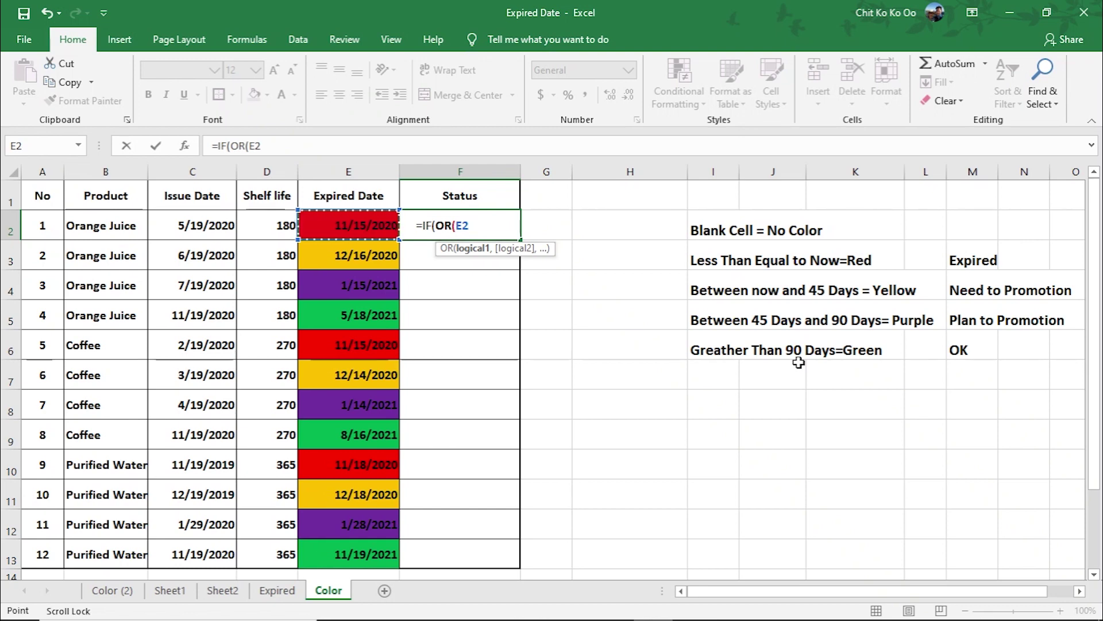
{"action": "type", "text": ">"}
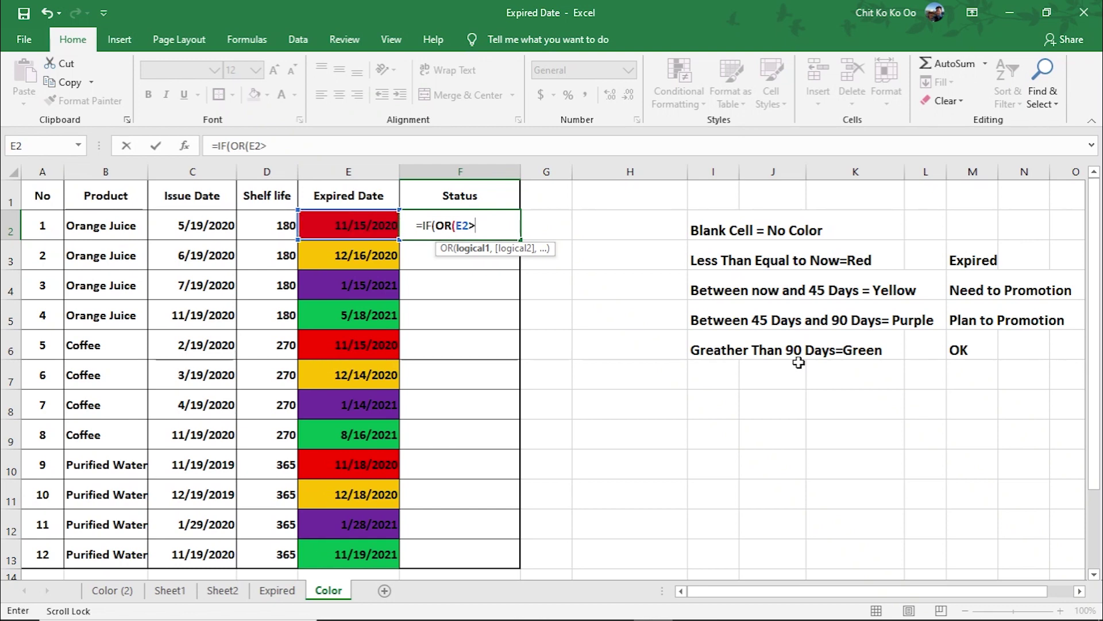
{"action": "type", "text": "now"}
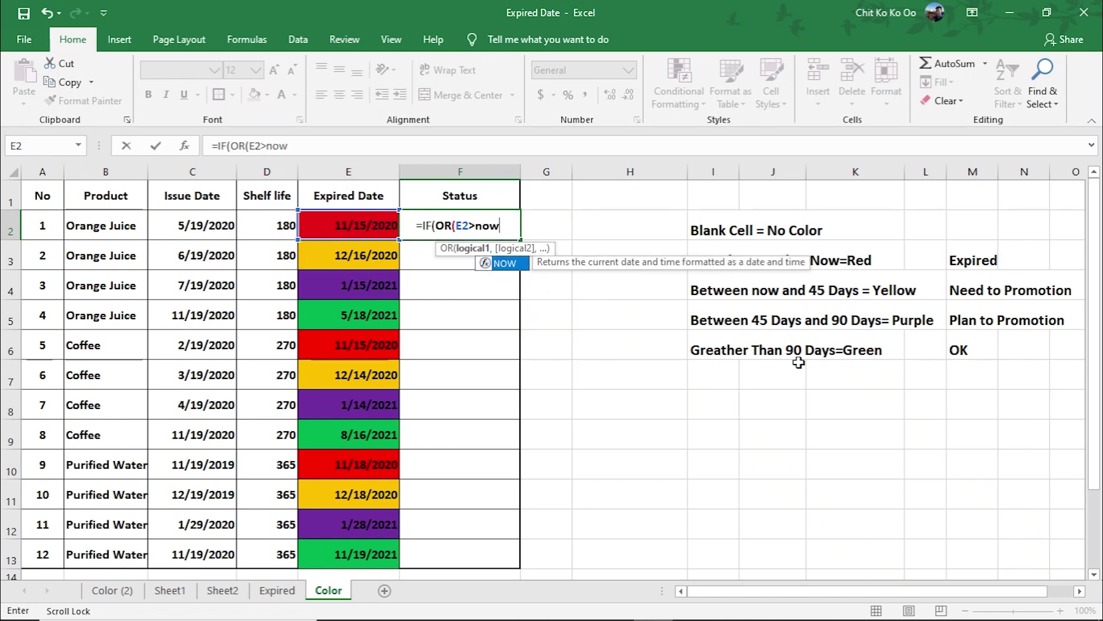
{"action": "key", "text": "Tab"}
{"action": "type", "text": ")"}
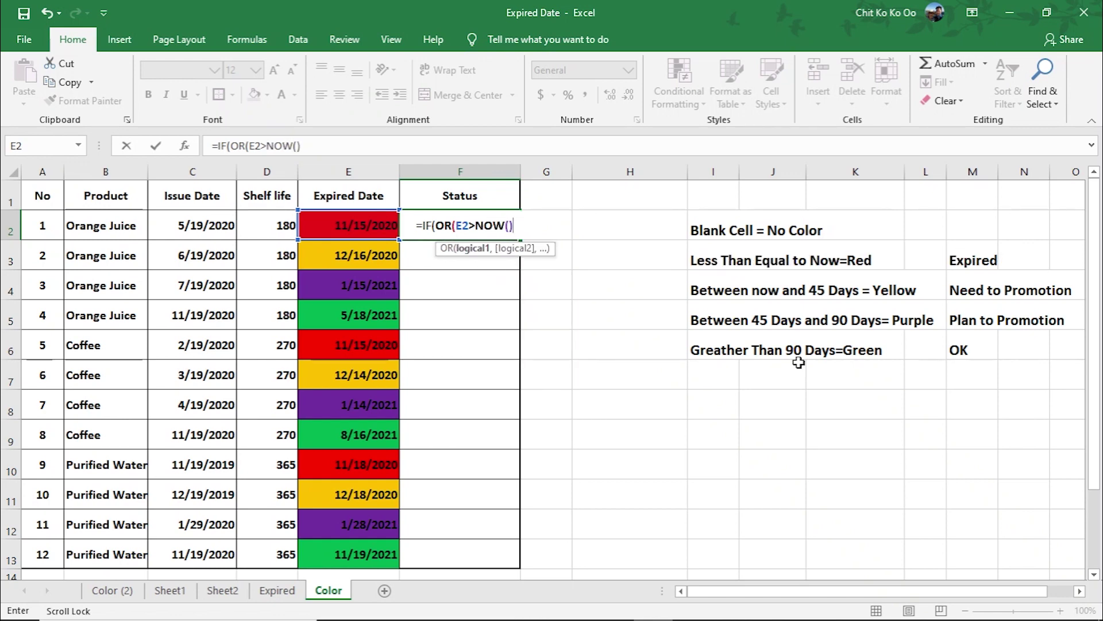
{"action": "type", "text": "+90"}
{"action": "type", "text": ")"}
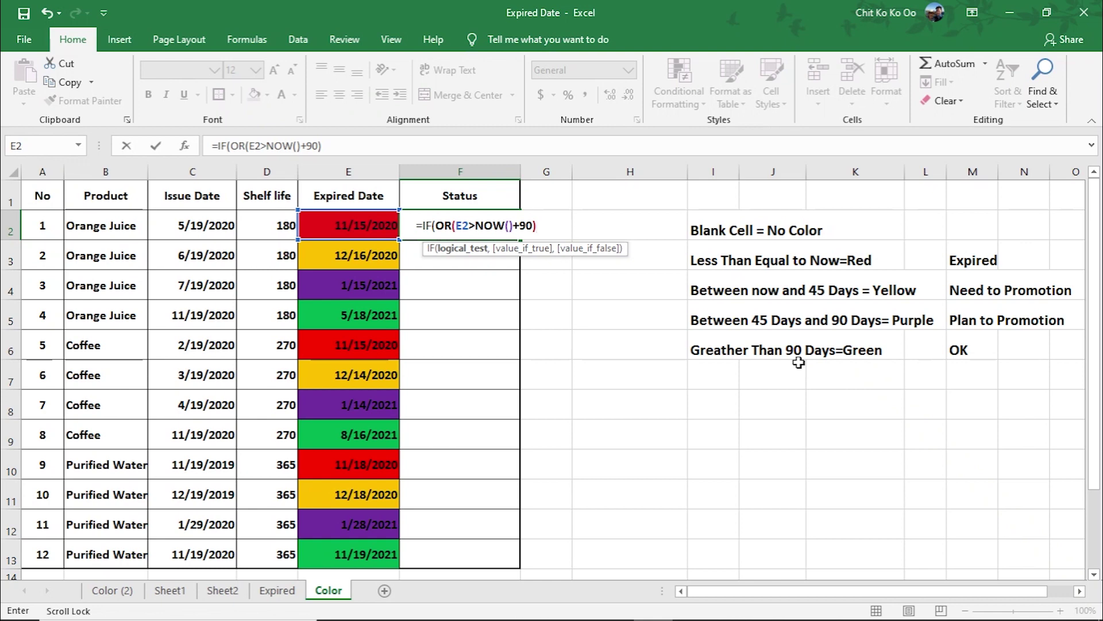
{"action": "type", "text": ",\""}
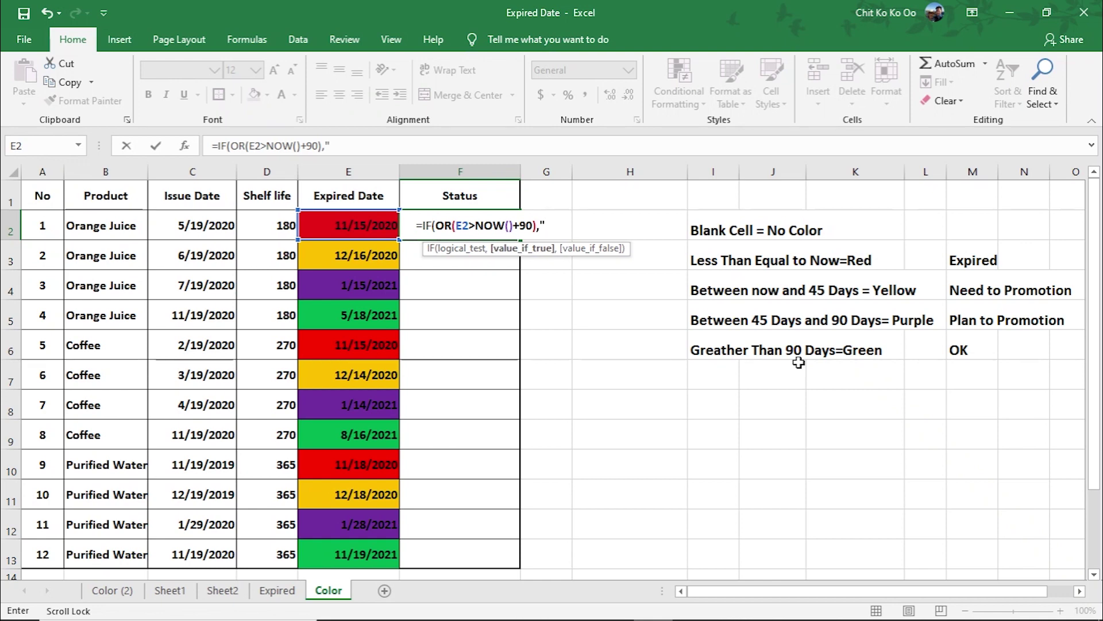
{"action": "type", "text": "OK"}
{"action": "type", "text": "\""}
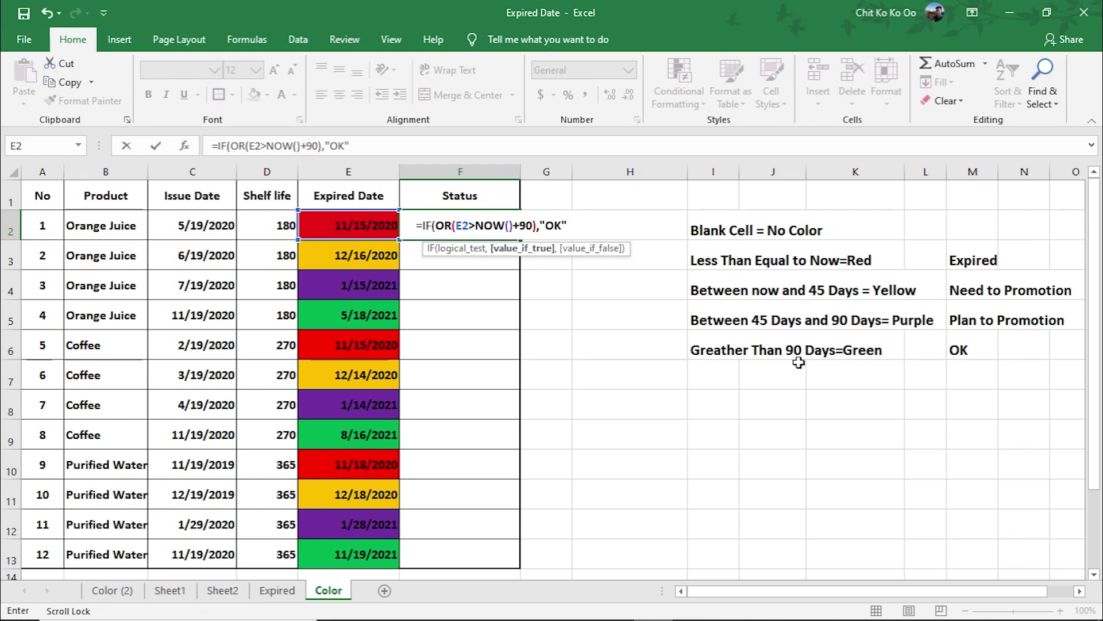
{"action": "type", "text": ","}
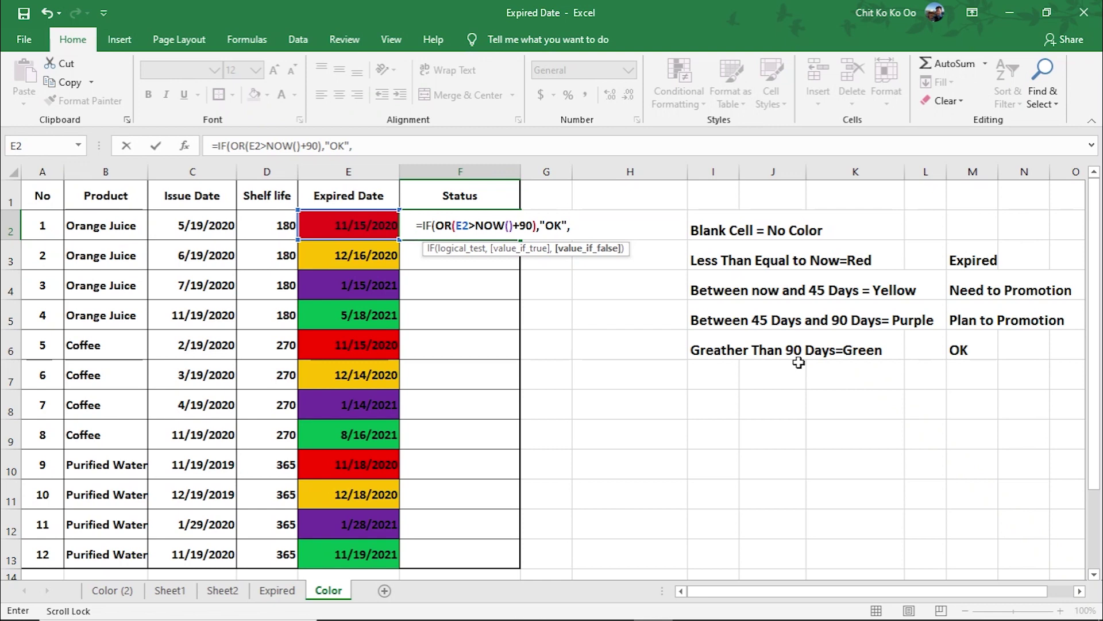
{"action": "type", "text": "if("}
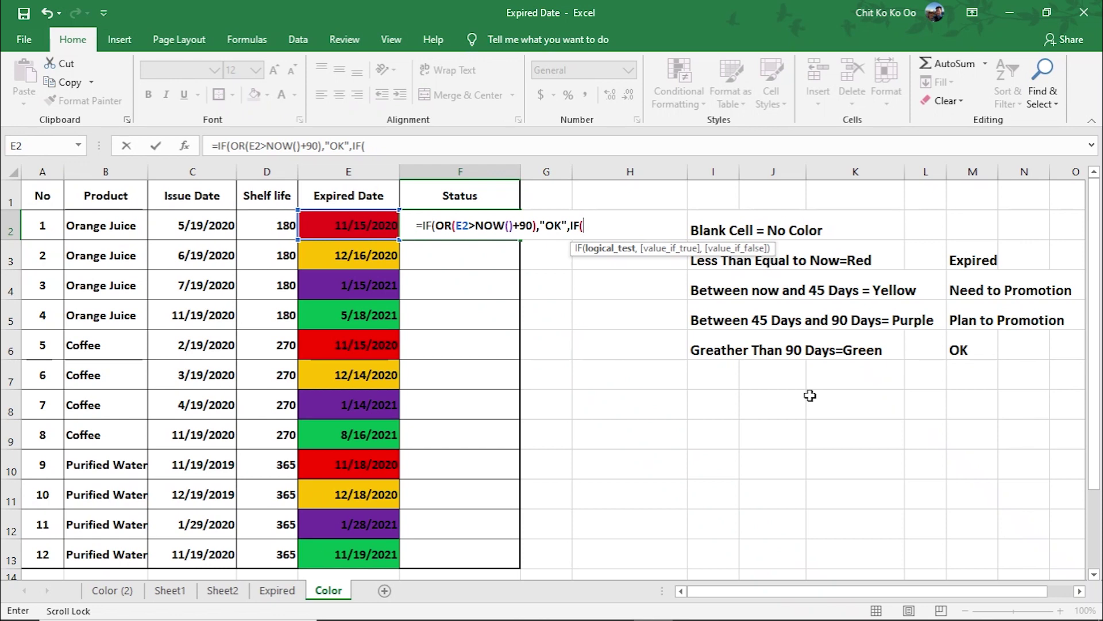
Continue the nested IF with AND(E2<NOW(),E2 to start the second condition
{"action": "type", "text": "and"}
{"action": "key", "text": "Tab"}
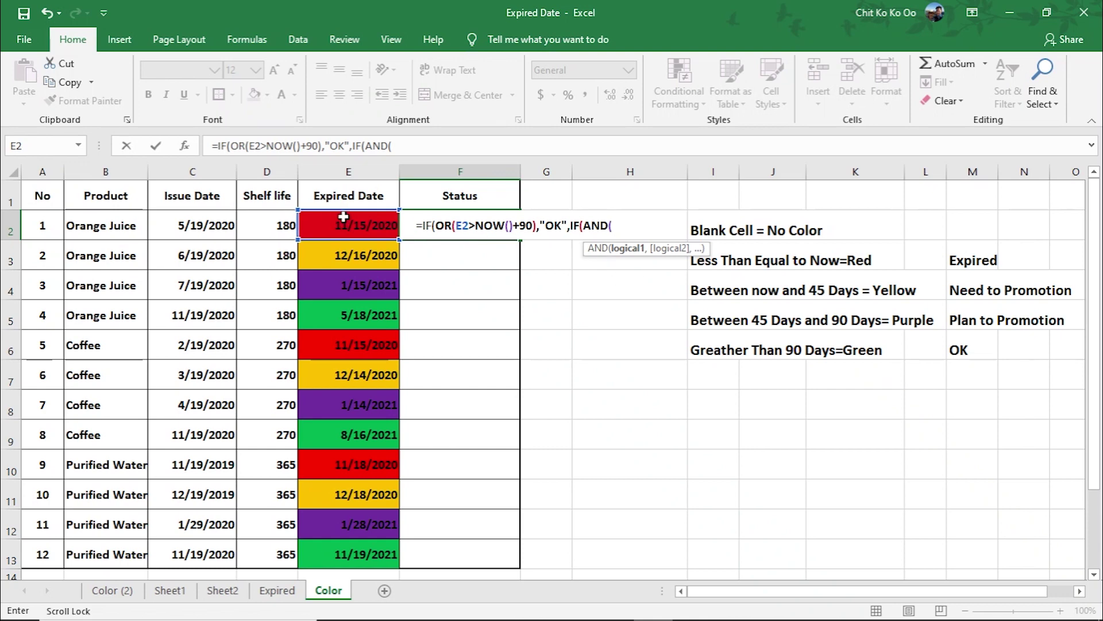
{"action": "left_click", "coordinate": [362, 229]}
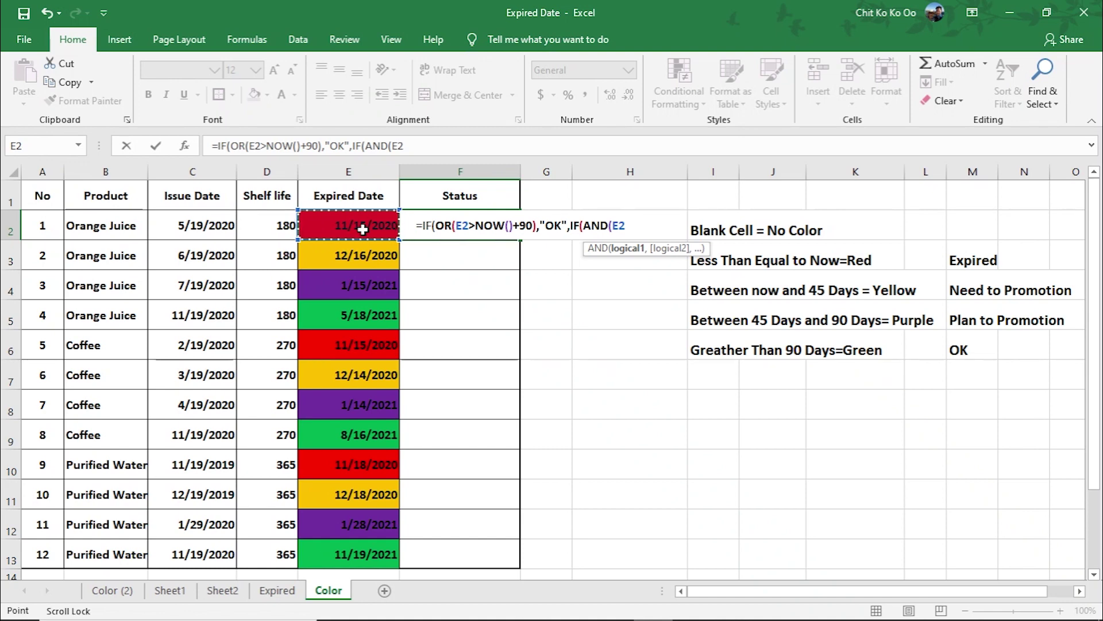
{"action": "type", "text": "<"}
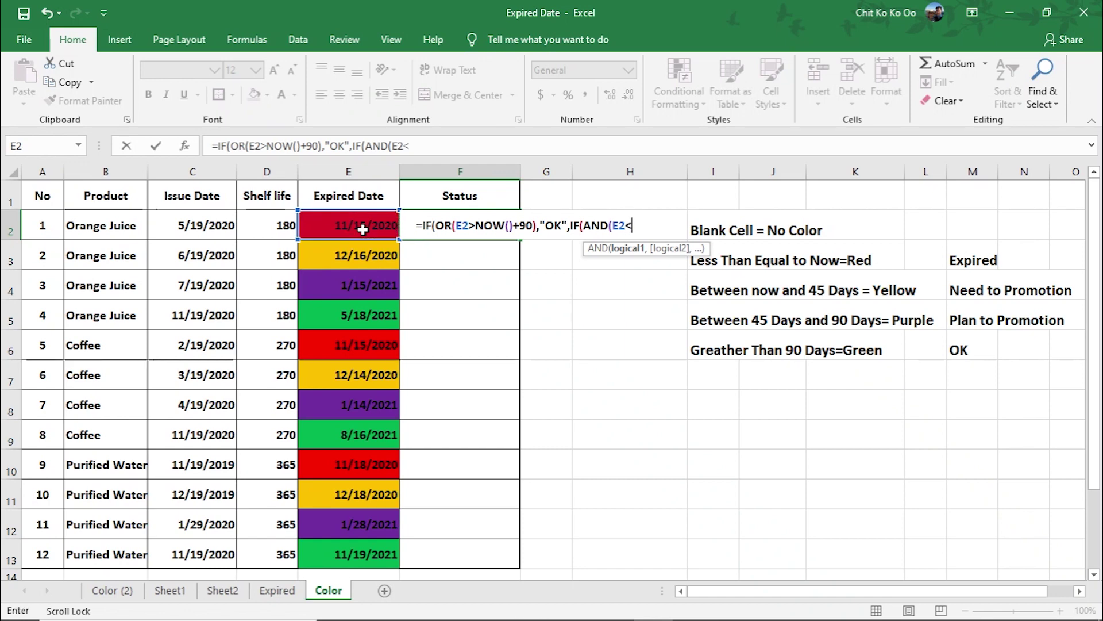
{"action": "type", "text": "now"}
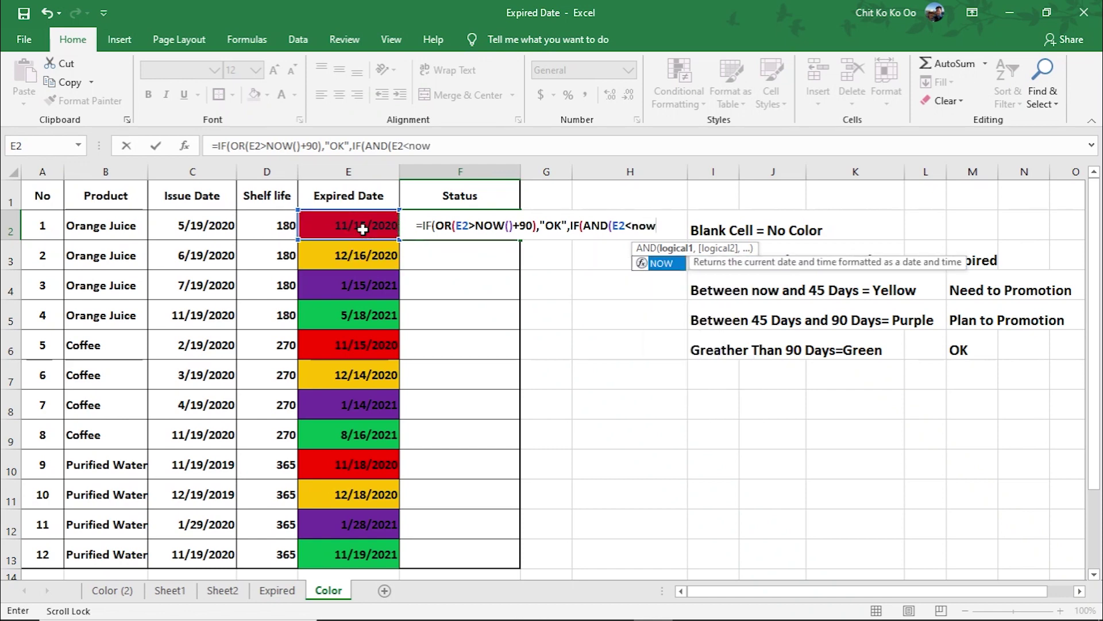
{"action": "key", "text": "Tab"}
{"action": "type", "text": ")"}
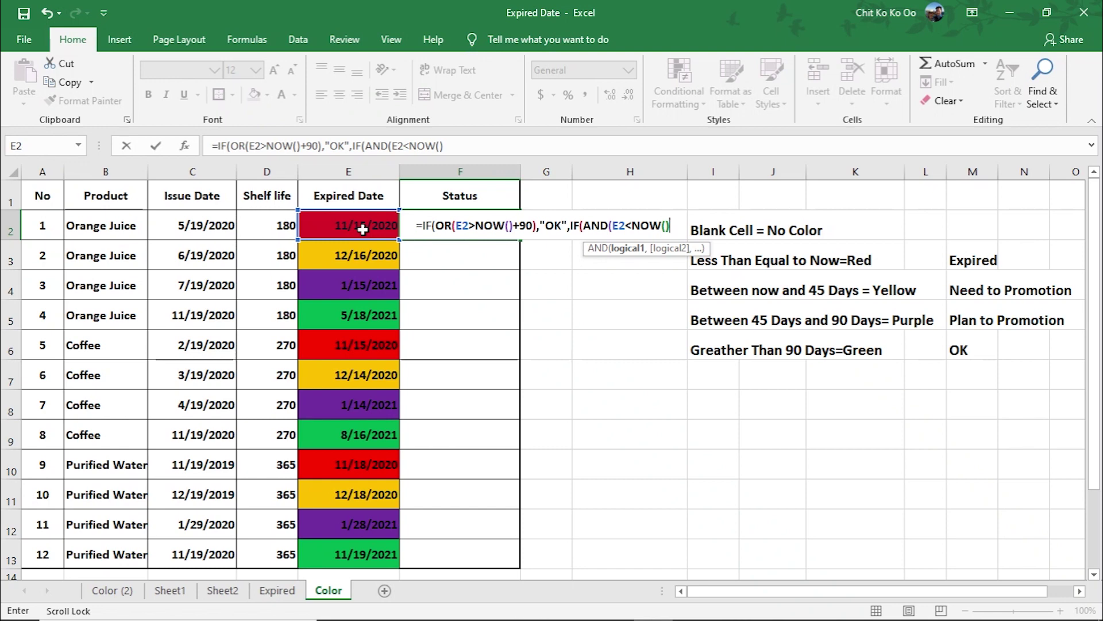
{"action": "type", "text": ","}
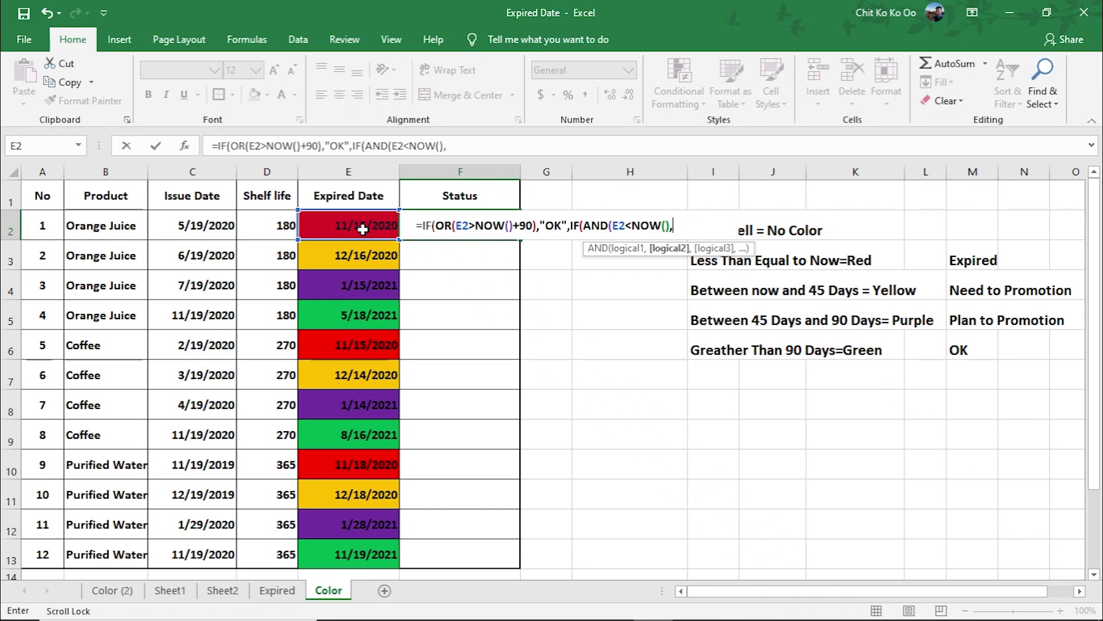
{"action": "left_click", "coordinate": [363, 229]}
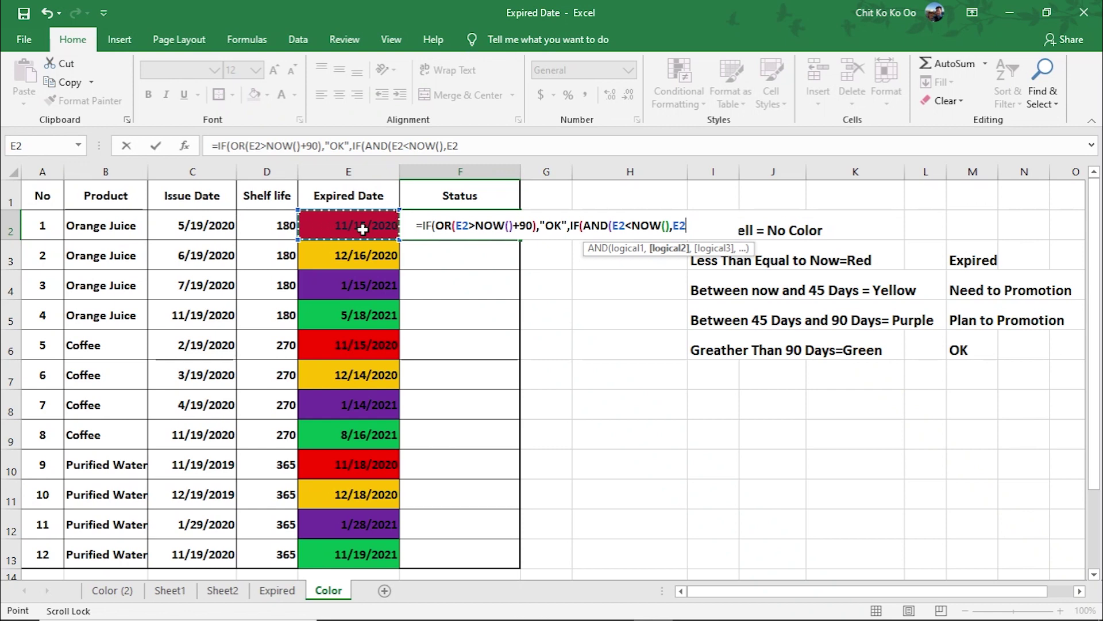
{"action": "type", "text": ">"}
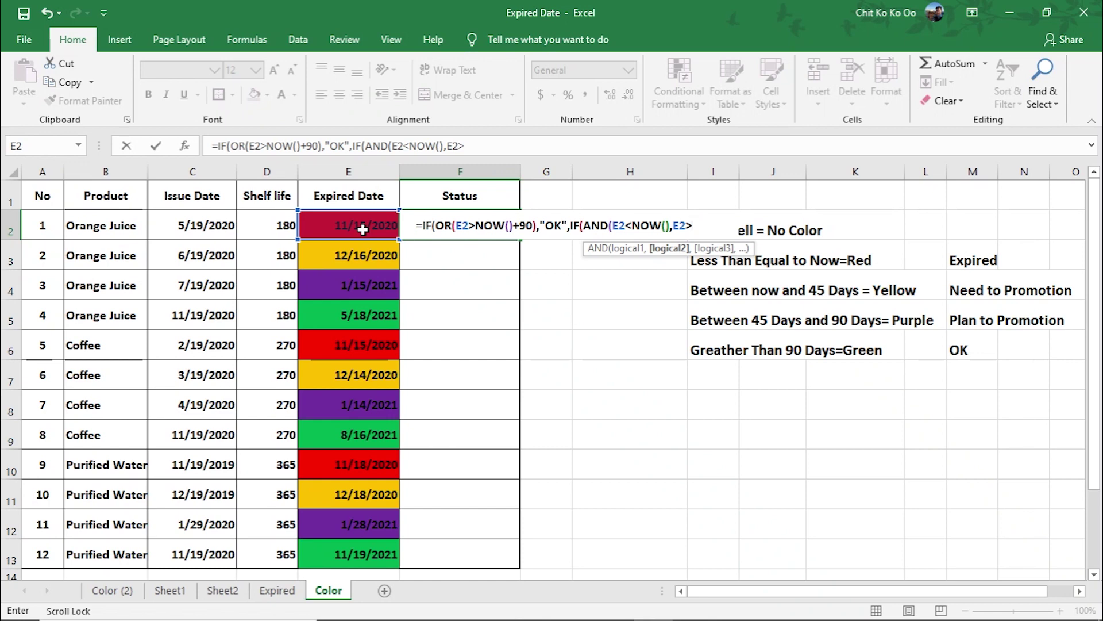
{"action": "key", "text": "BackSpace"}
Rewrite F2's test as AND(E2>NOW(),E2<NOW()+45) returning "Need to Promotion", then begin another IF
{"action": "key", "text": "BackSpace"}
{"action": "key", "text": "BackSpace"}
{"action": "key", "text": "BackSpace"}
{"action": "key", "text": "BackSpace"}
{"action": "key", "text": "BackSpace"}
{"action": "key", "text": "BackSpace"}
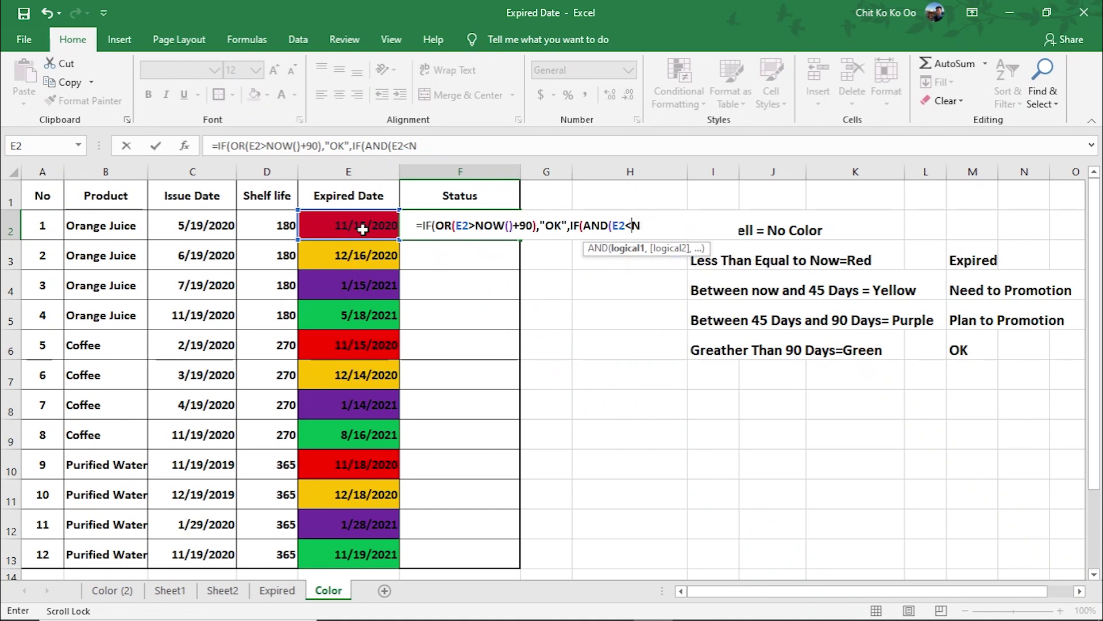
{"action": "key", "text": "BackSpace"}
{"action": "key", "text": "BackSpace"}
{"action": "type", "text": ">"}
{"action": "type", "text": "now"}
{"action": "key", "text": "Tab"}
{"action": "type", "text": ")"}
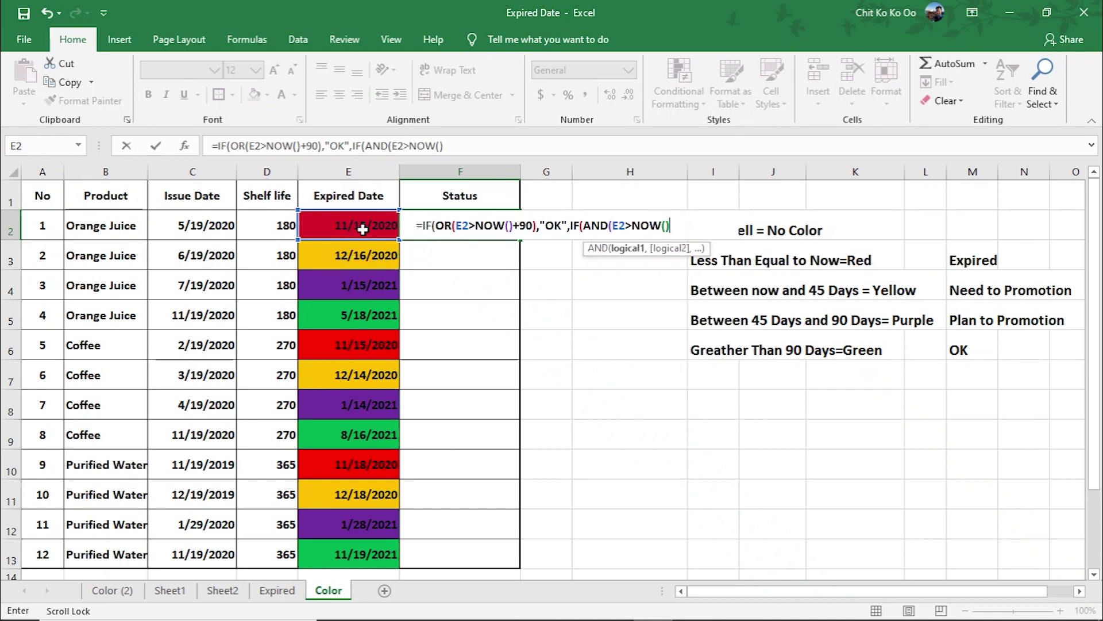
{"action": "type", "text": ","}
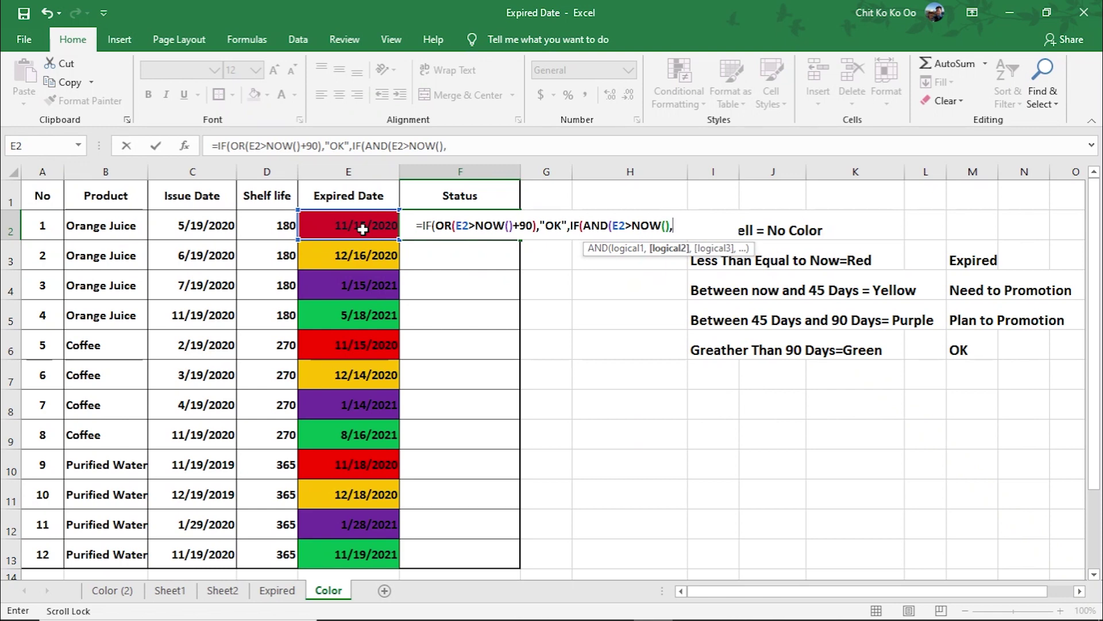
{"action": "left_click", "coordinate": [363, 229]}
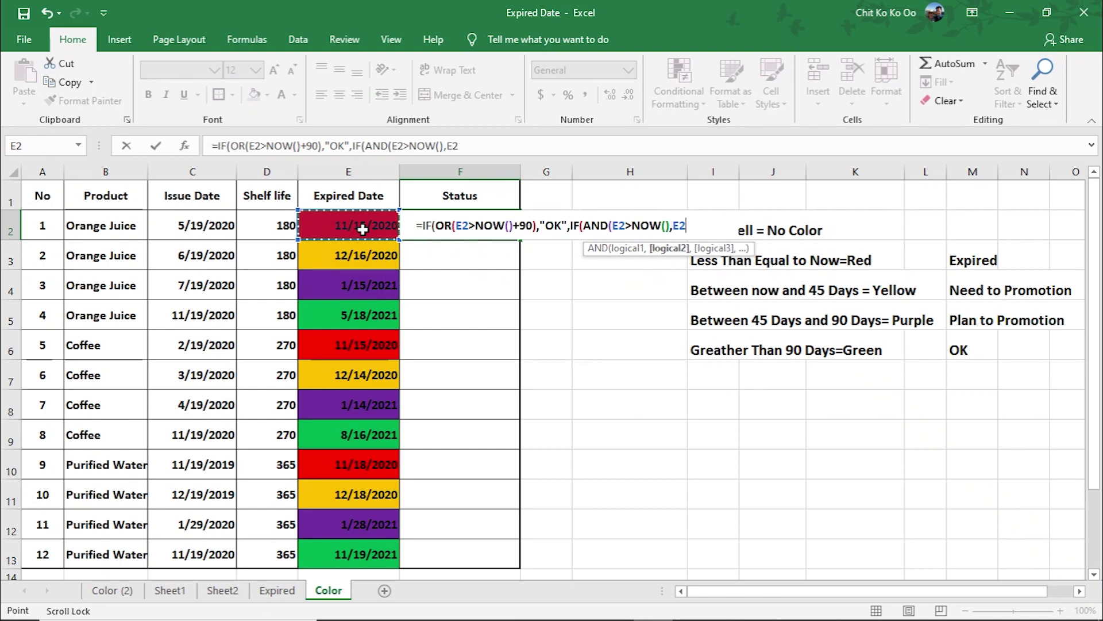
{"action": "type", "text": "<"}
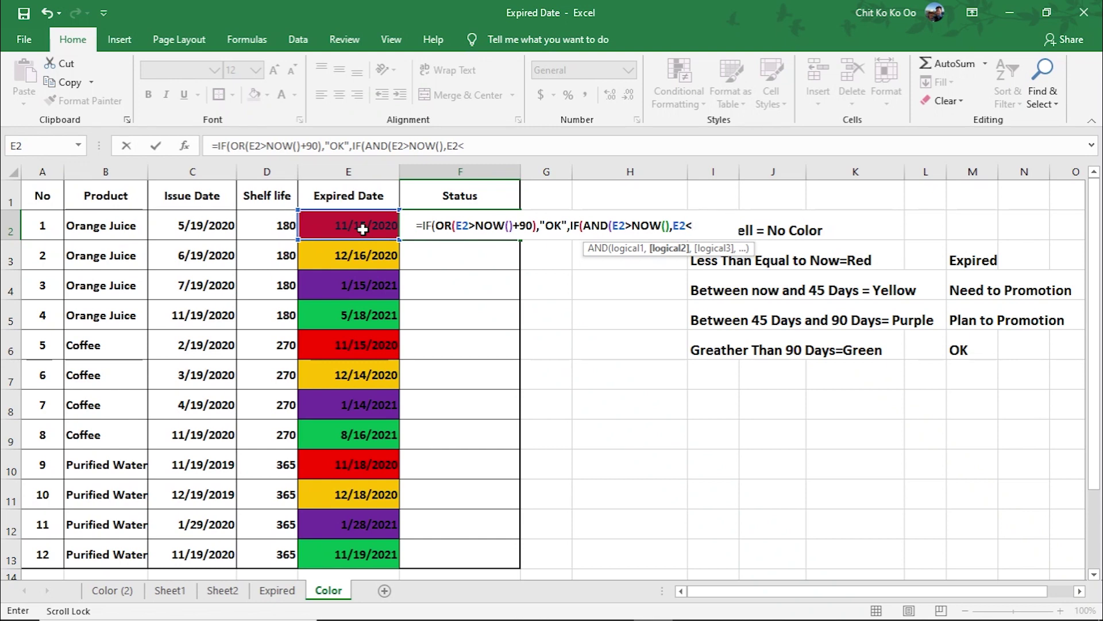
{"action": "type", "text": "n"}
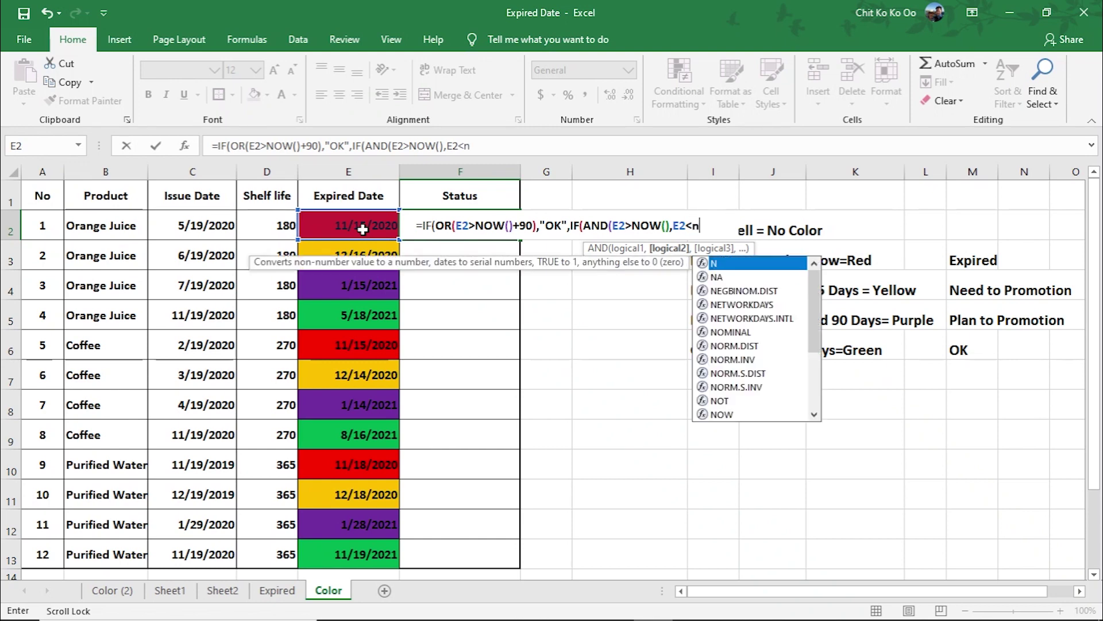
{"action": "type", "text": "ow()"}
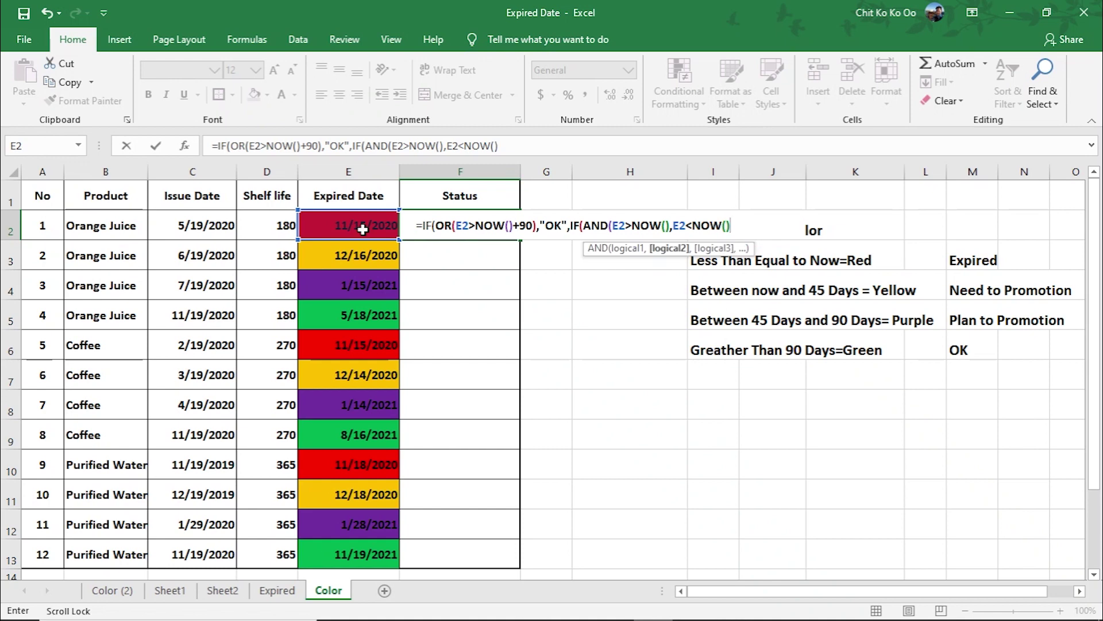
{"action": "type", "text": "+"}
{"action": "type", "text": "45"}
{"action": "type", "text": ")"}
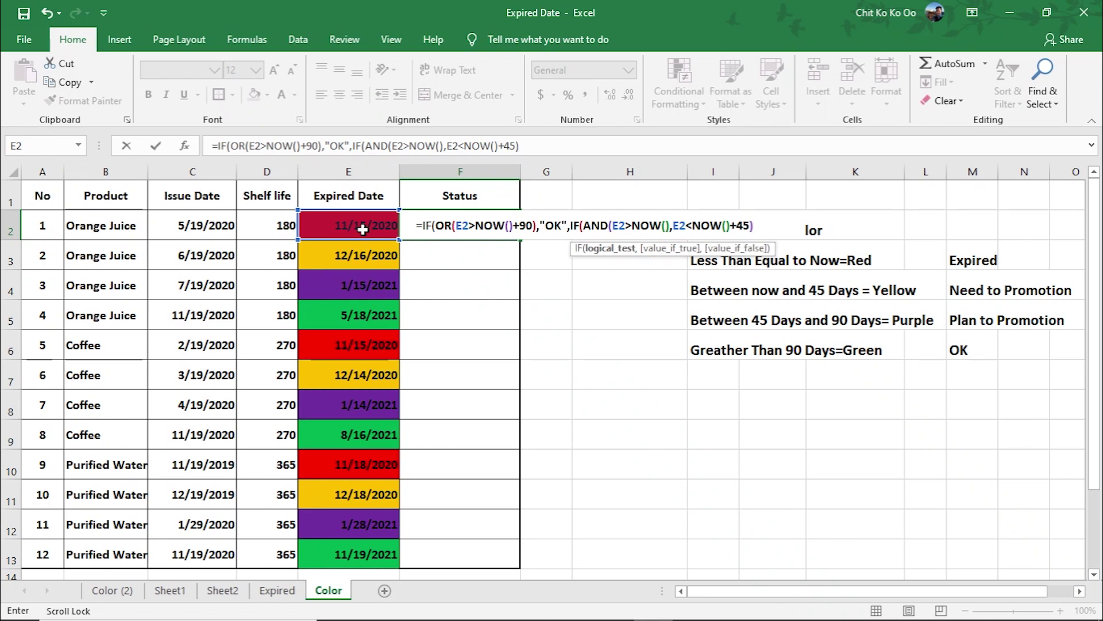
{"action": "type", "text": ",\""}
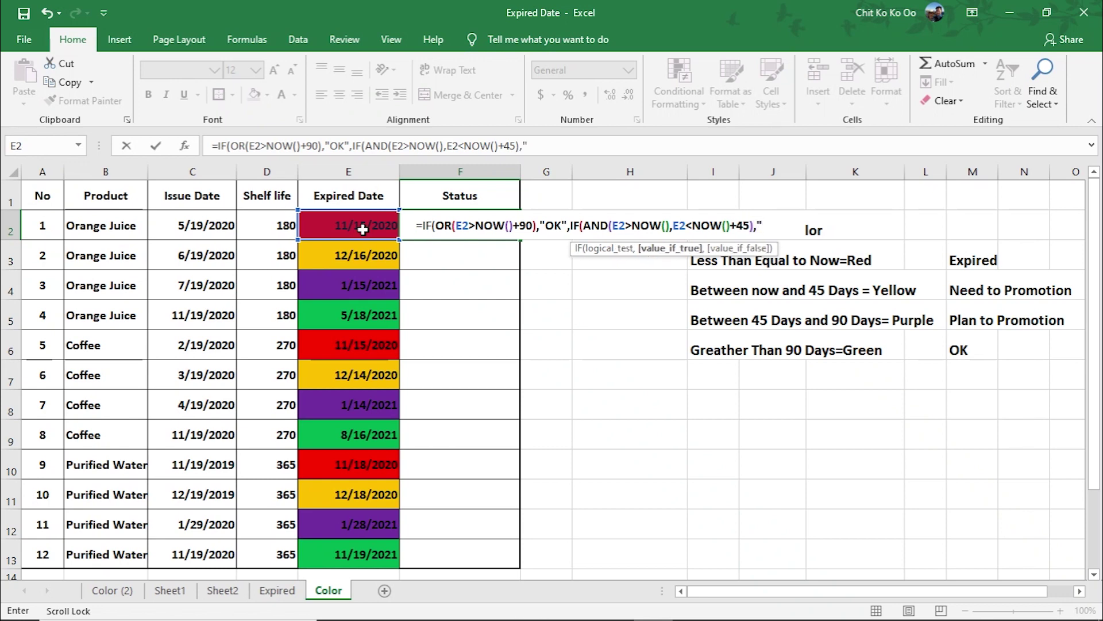
{"action": "type", "text": "Need"}
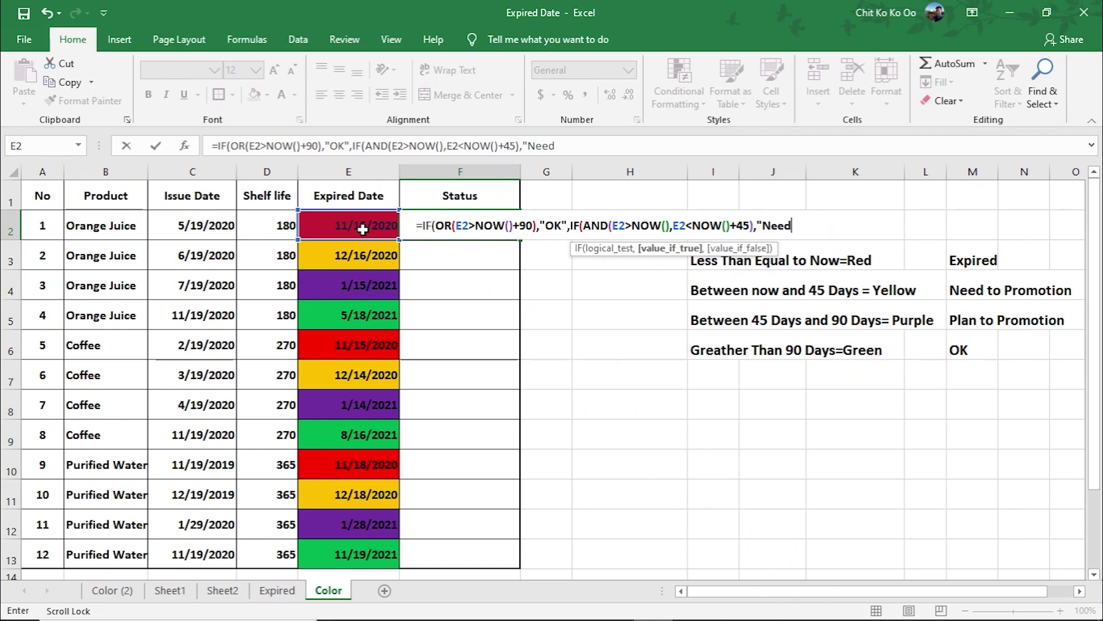
{"action": "type", "text": " to Pro"}
{"action": "type", "text": "motion\""}
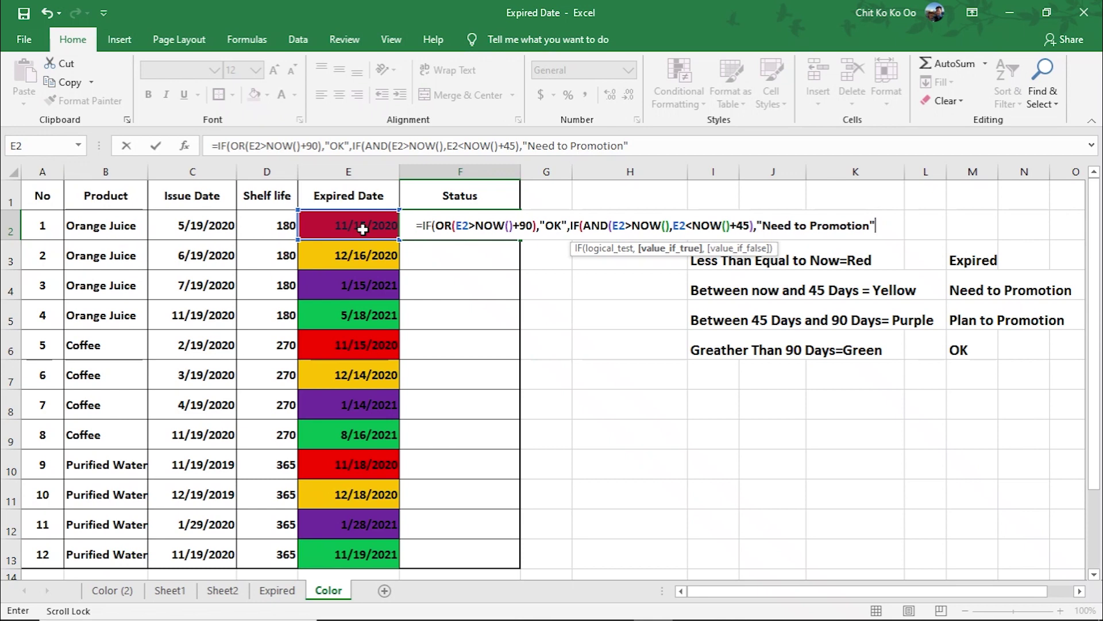
{"action": "type", "text": ",if"}
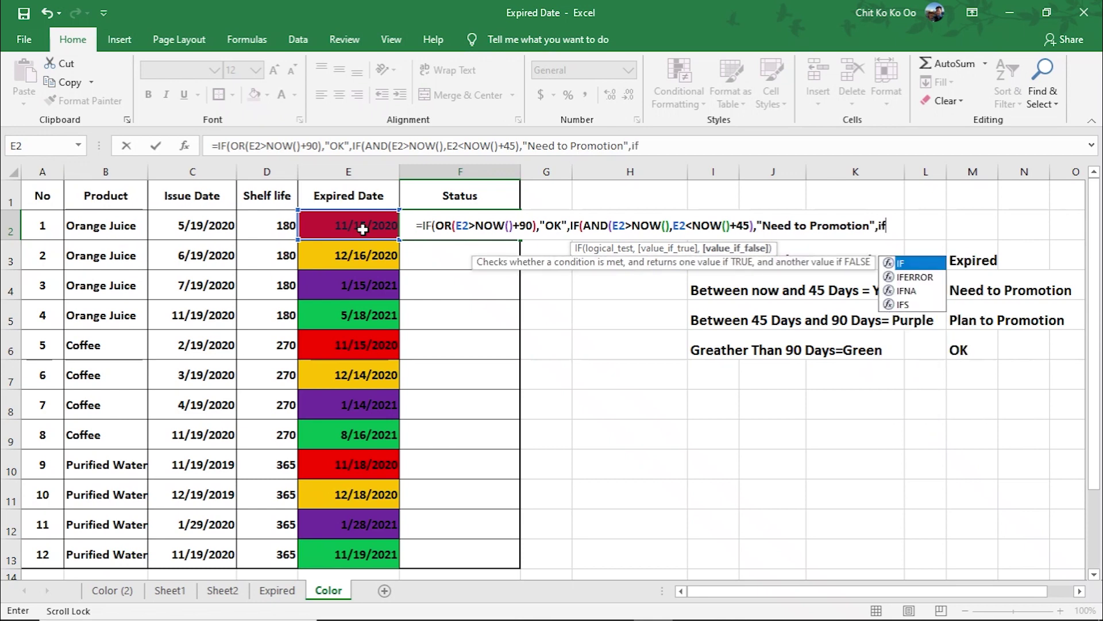
Start the nested IF(AND(E2>NOW()+45, test in the F2 formula
{"action": "key", "text": "Tab"}
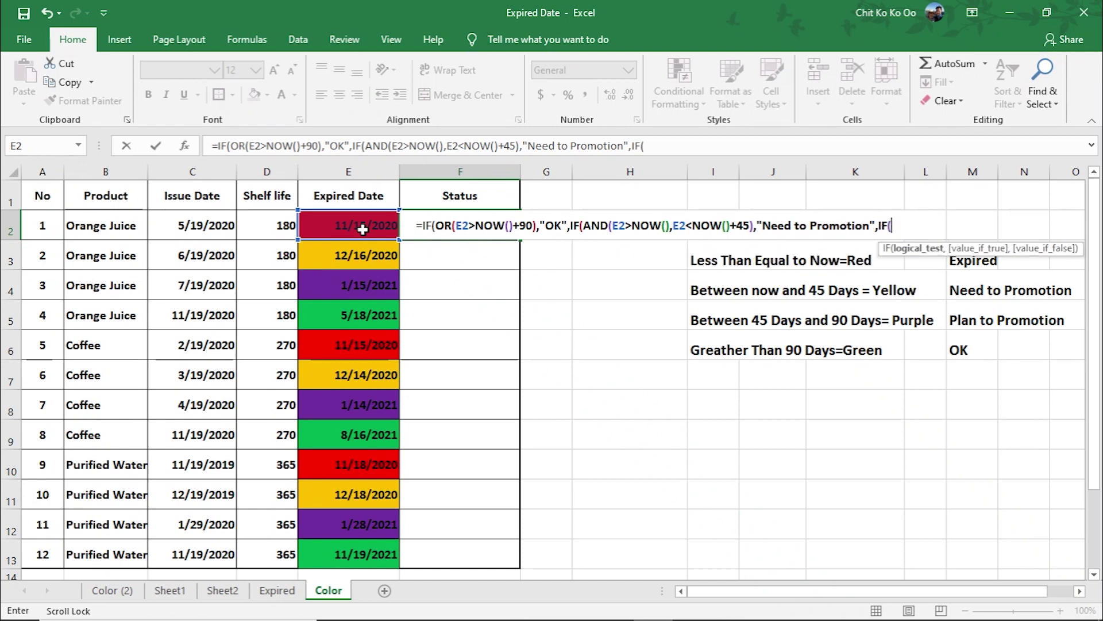
{"action": "type", "text": "and"}
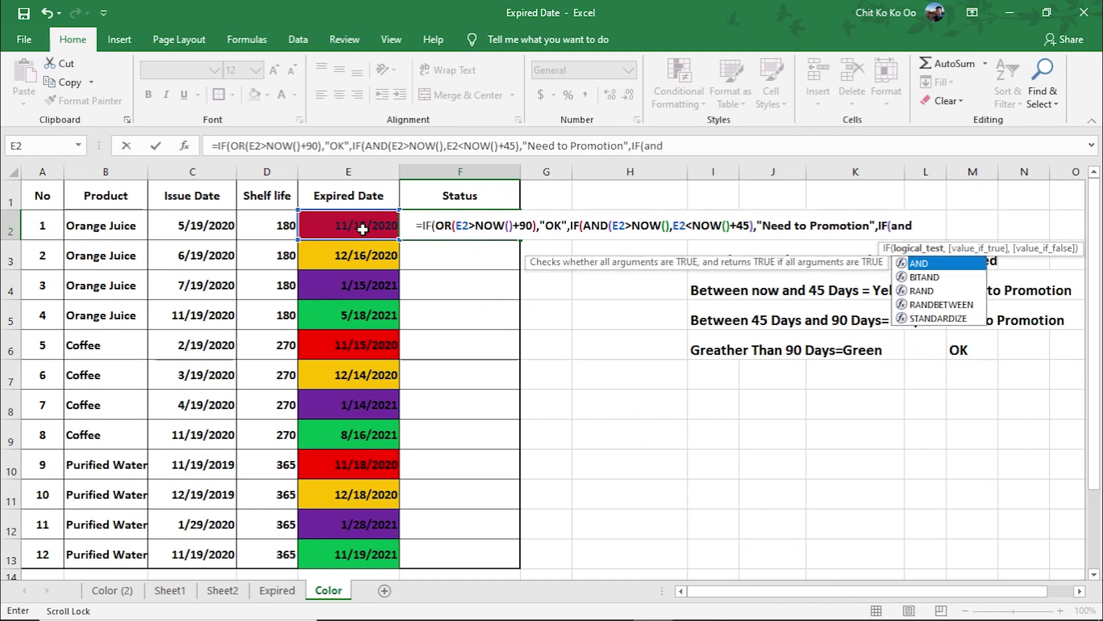
{"action": "key", "text": "Tab"}
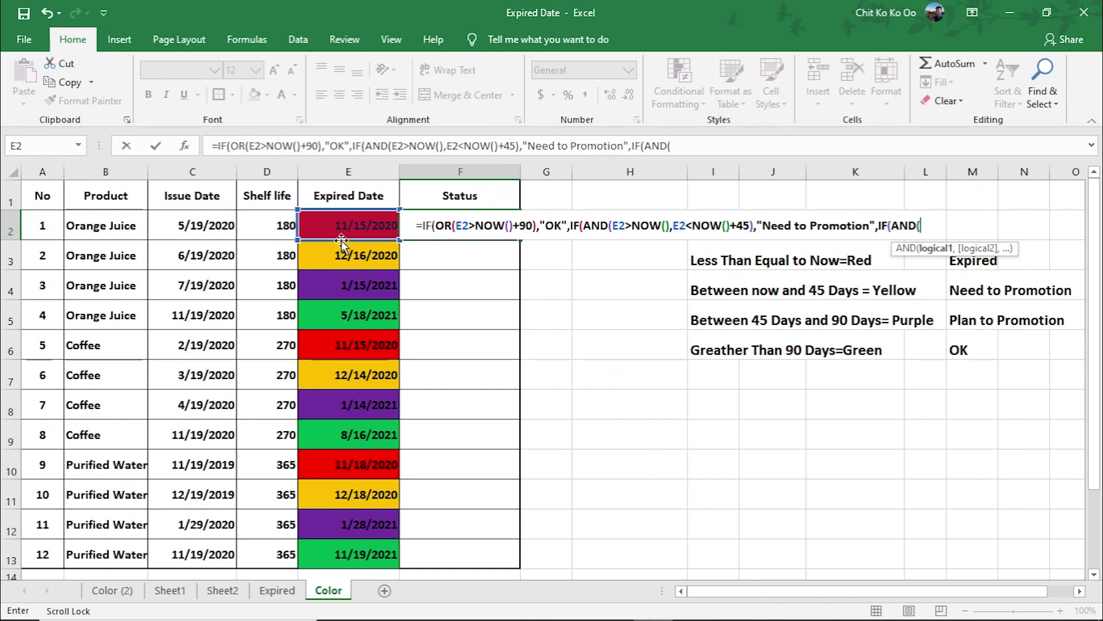
{"action": "left_click", "coordinate": [356, 233]}
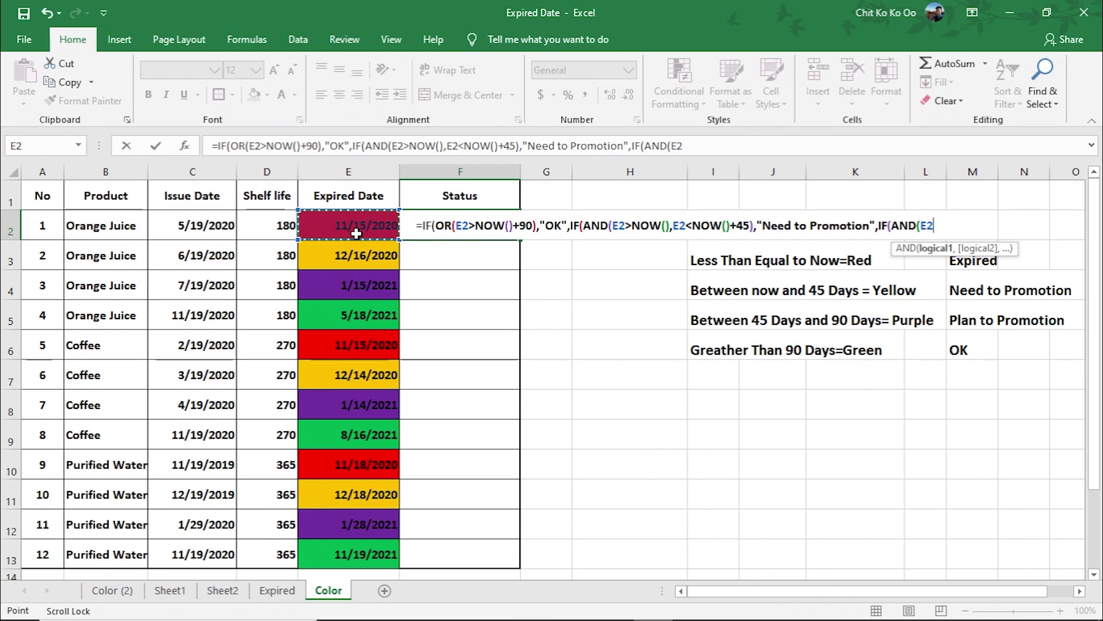
{"action": "type", "text": ">"}
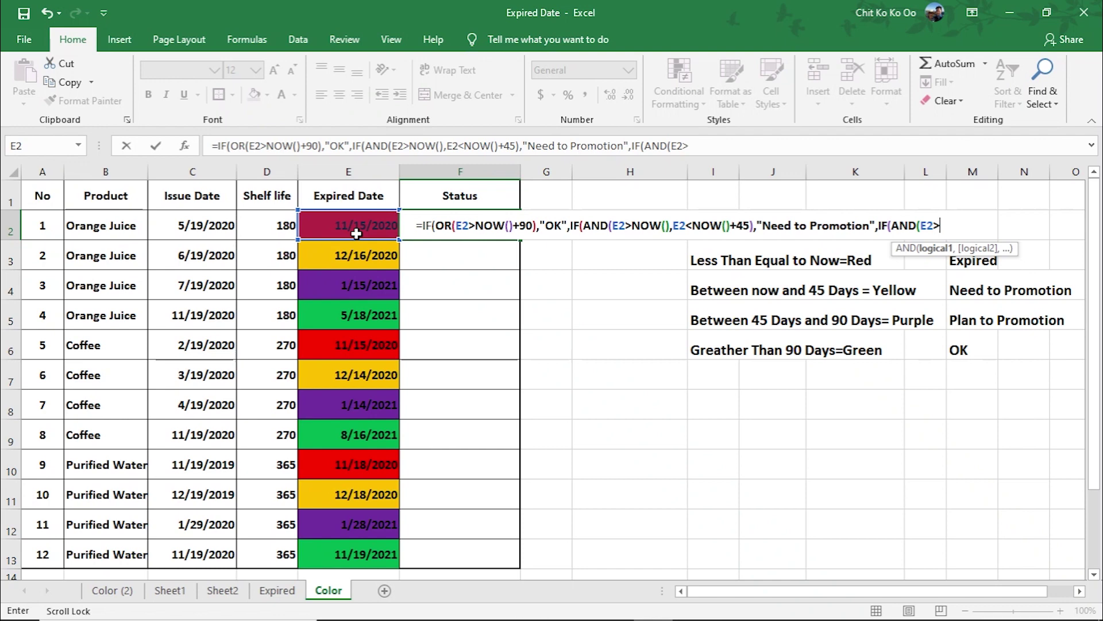
{"action": "type", "text": "now"}
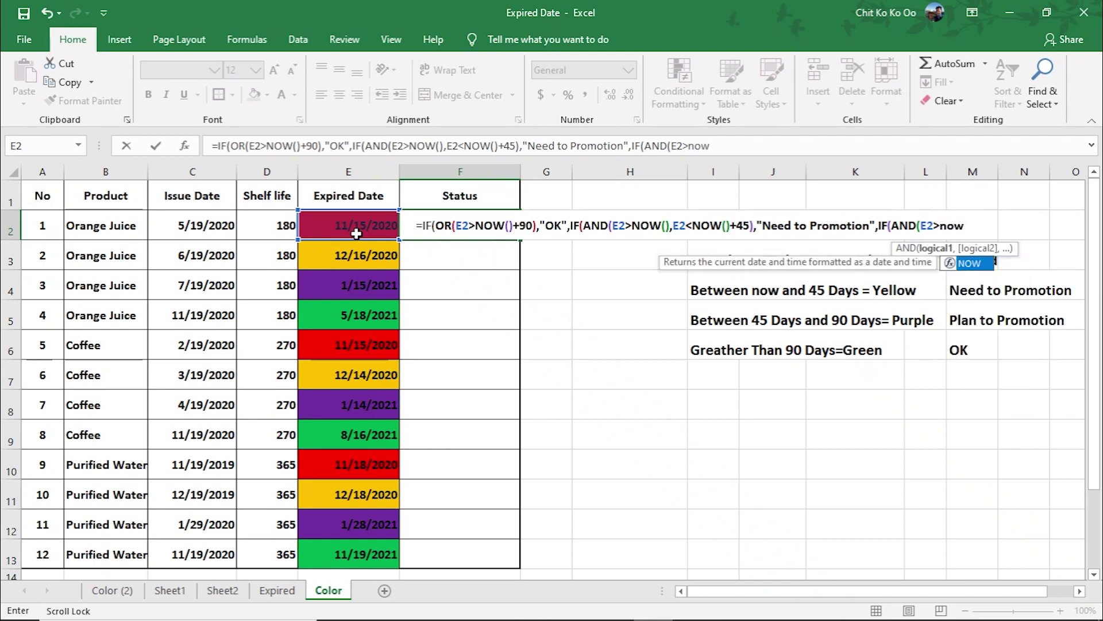
{"action": "key", "text": "Tab"}
{"action": "type", "text": ")"}
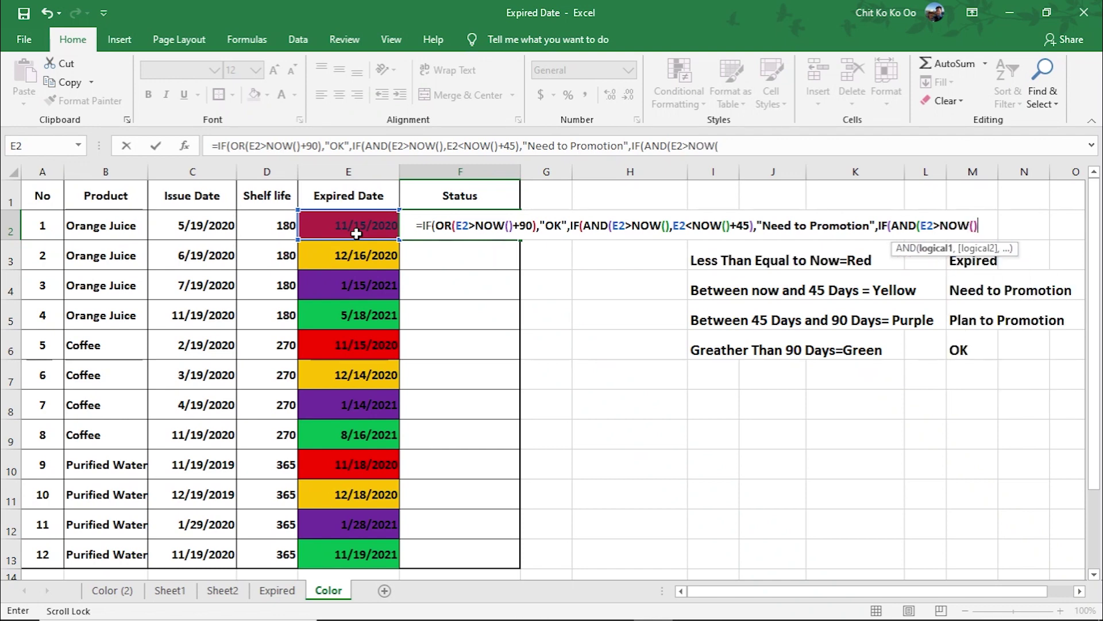
{"action": "type", "text": "+"}
{"action": "type", "text": "45"}
{"action": "type", "text": ","}
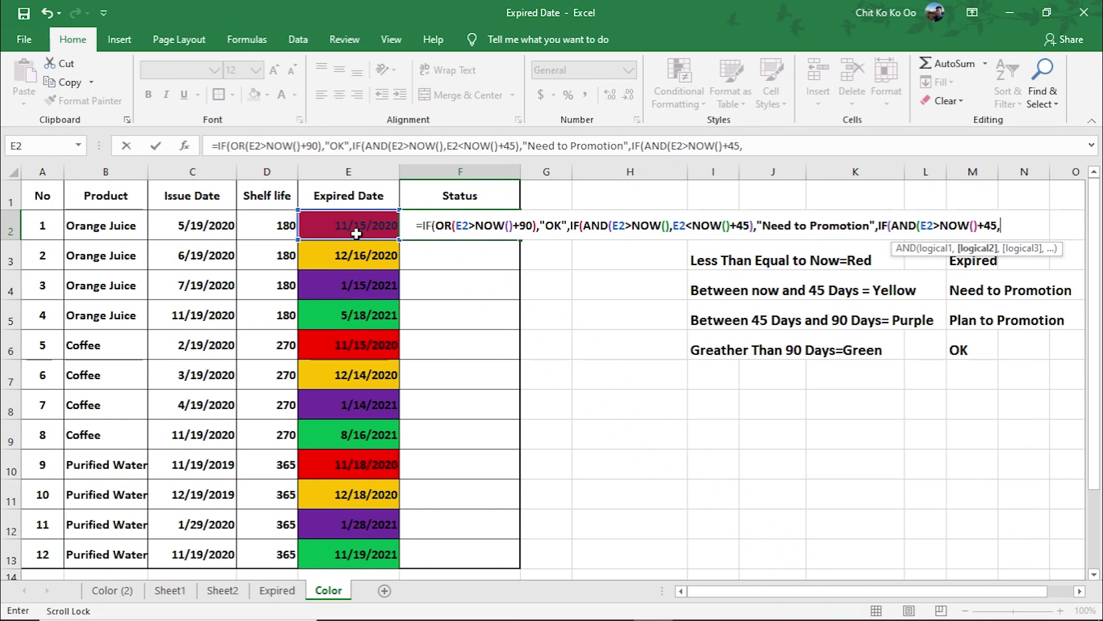
Add E2<NOW()+90 returning "Plan to Promotion", else "Expired", and commit the F2 formula
{"action": "left_click", "coordinate": [357, 232]}
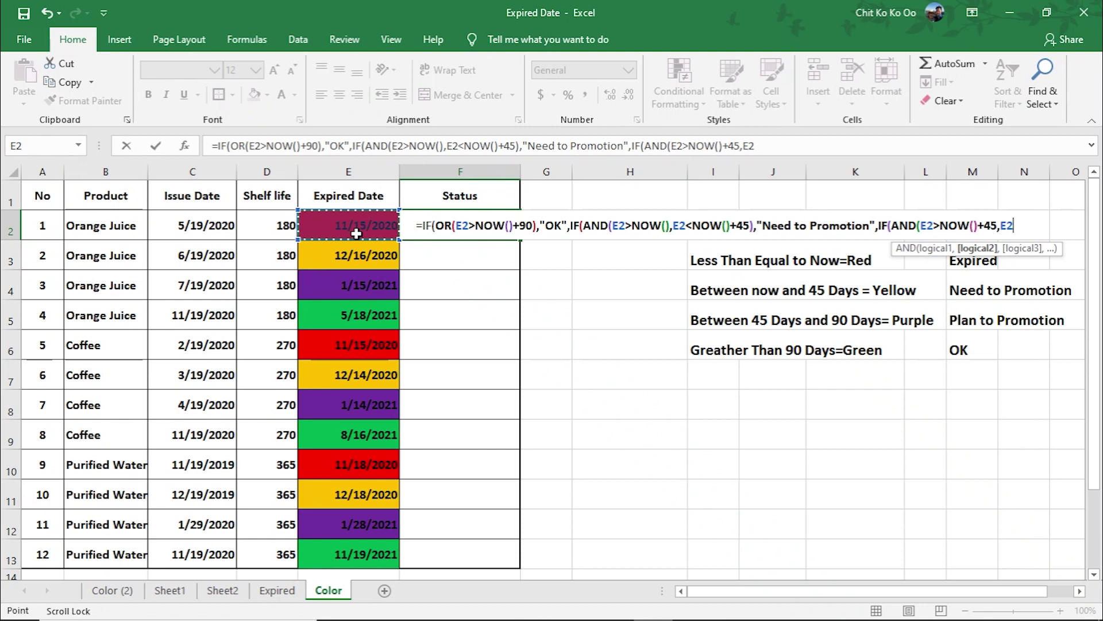
{"action": "type", "text": "<"}
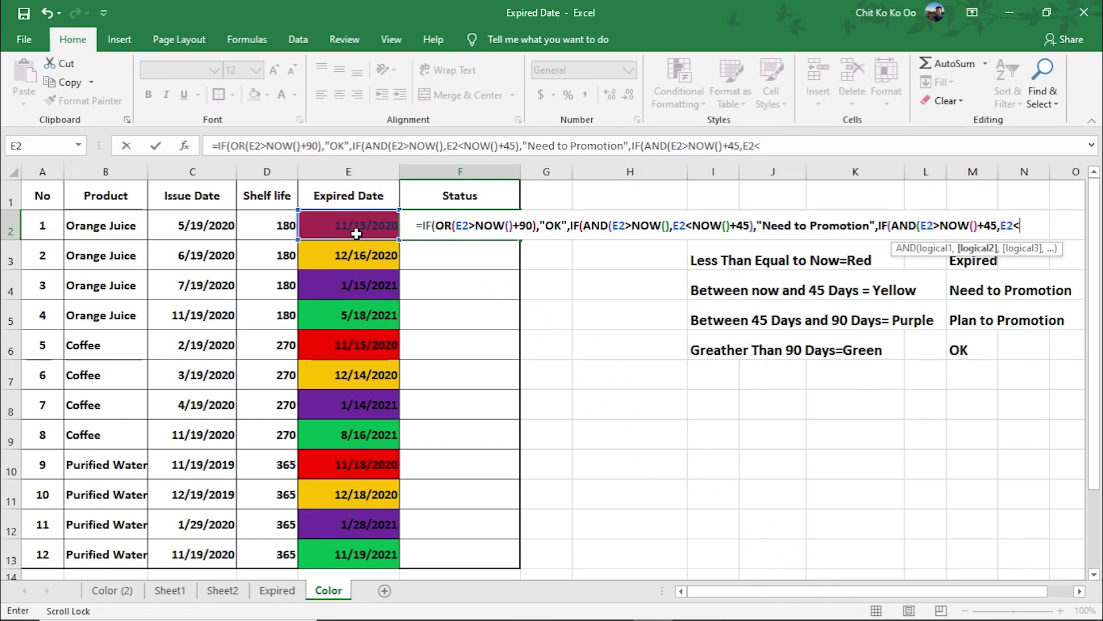
{"action": "type", "text": "now"}
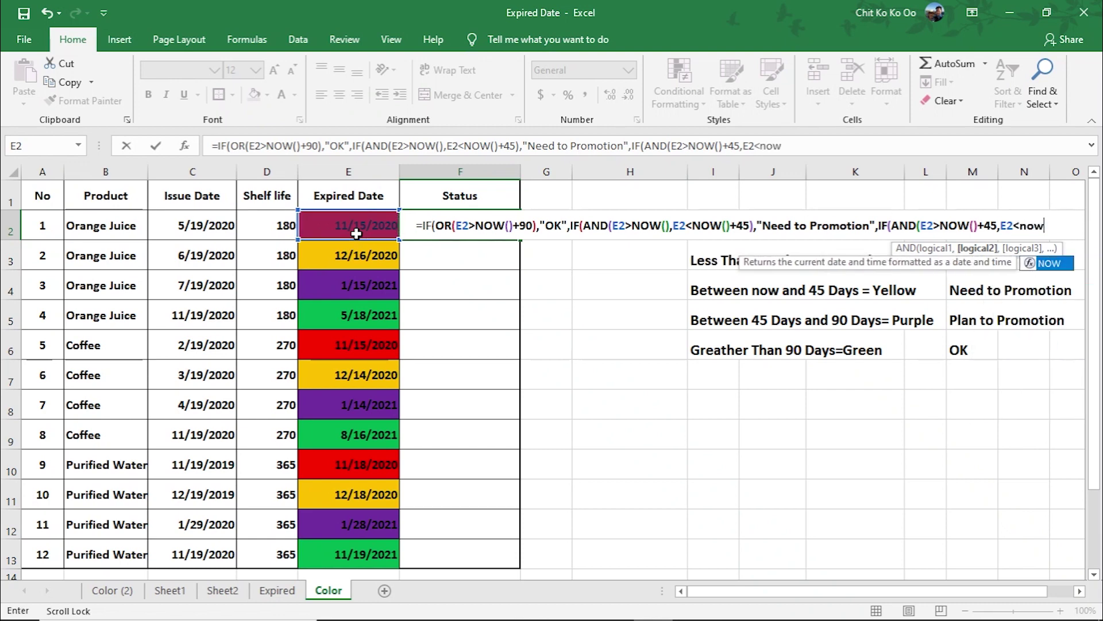
{"action": "key", "text": "Tab"}
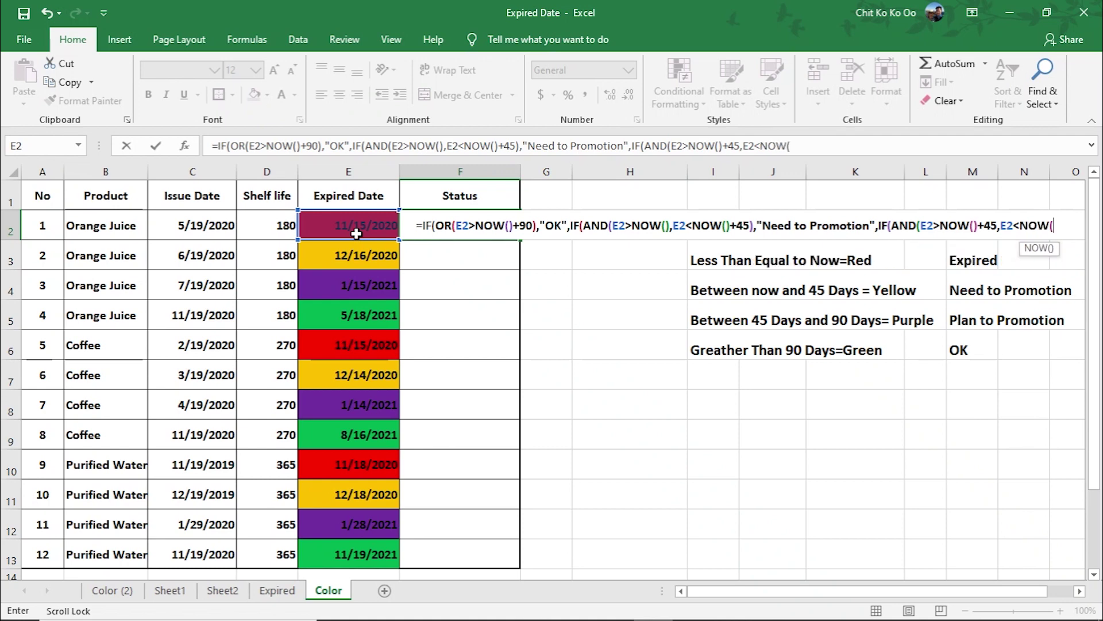
{"action": "type", "text": ")+"}
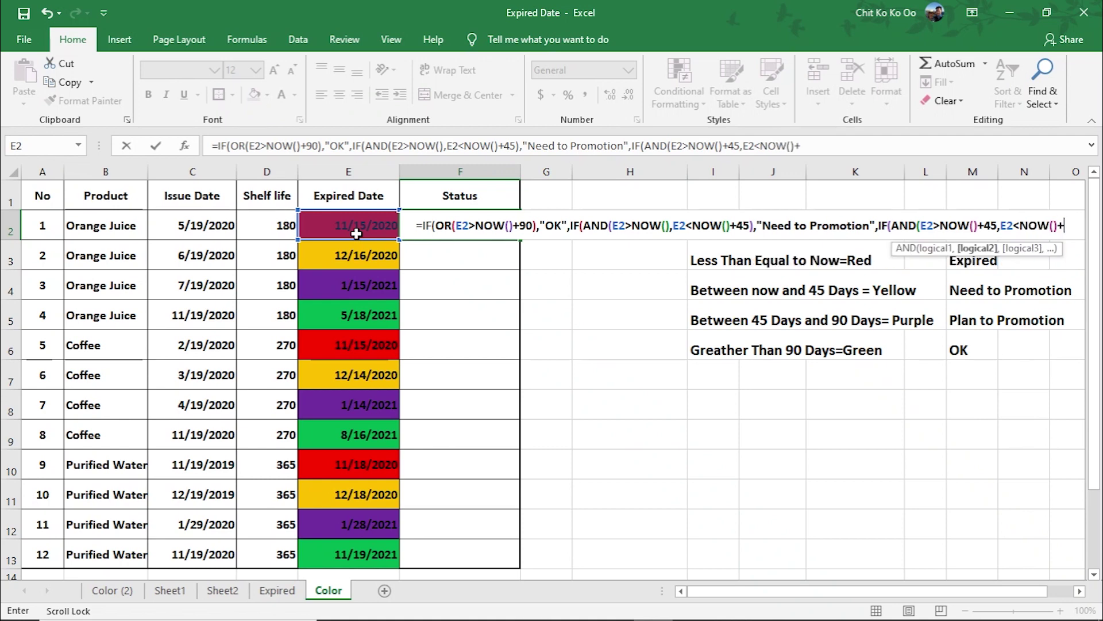
{"action": "type", "text": "90"}
{"action": "type", "text": ")"}
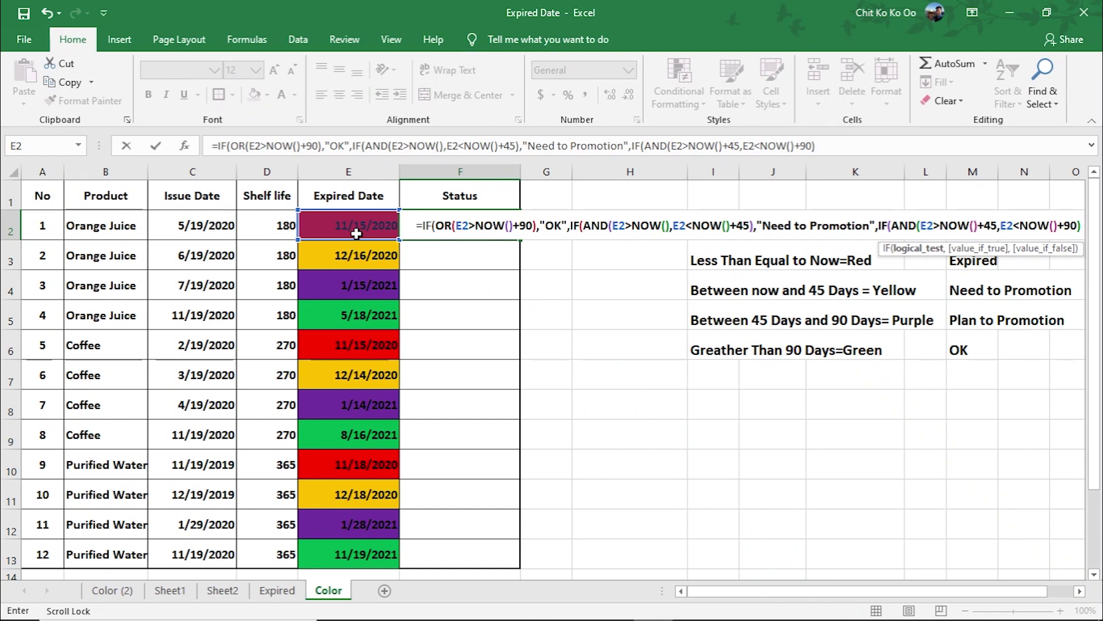
{"action": "type", "text": ","}
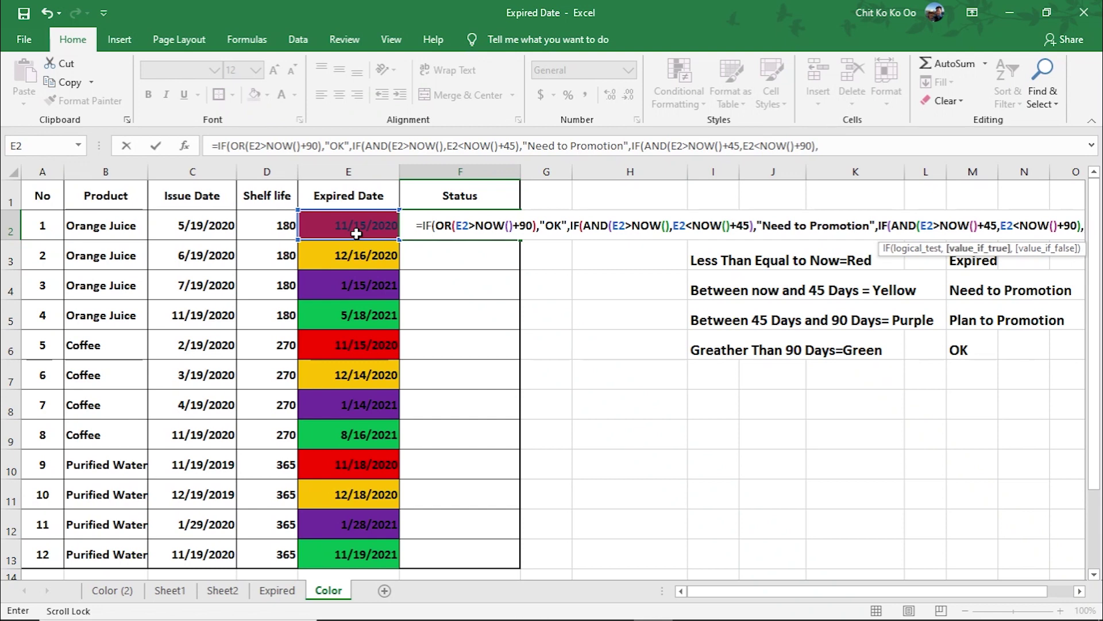
{"action": "type", "text": "\""}
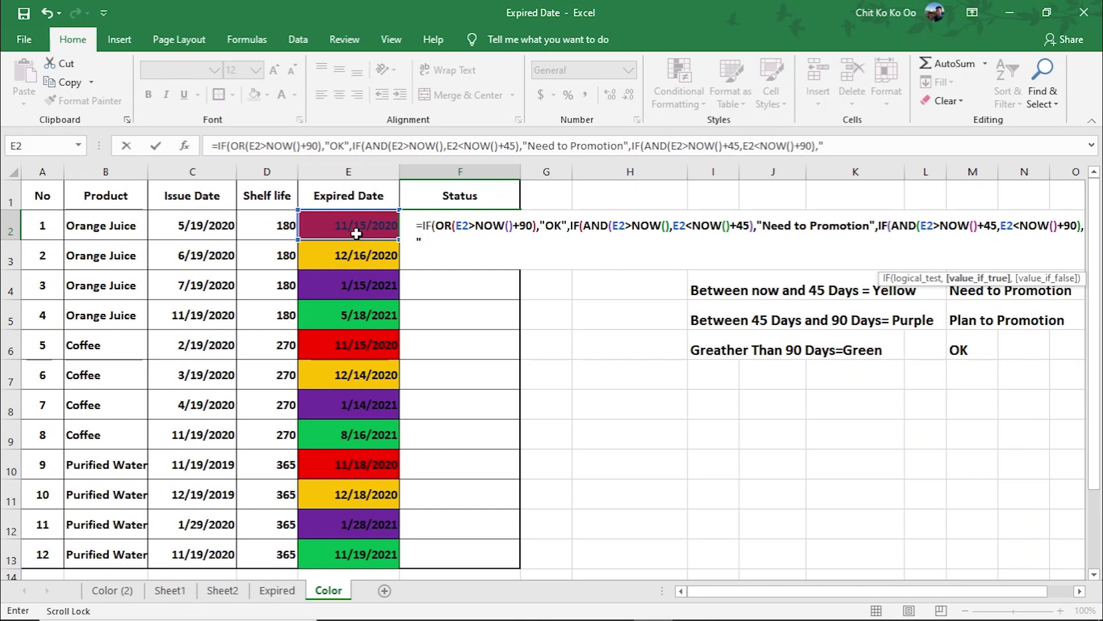
{"action": "type", "text": "Plan to "}
{"action": "type", "text": "Promotion\""}
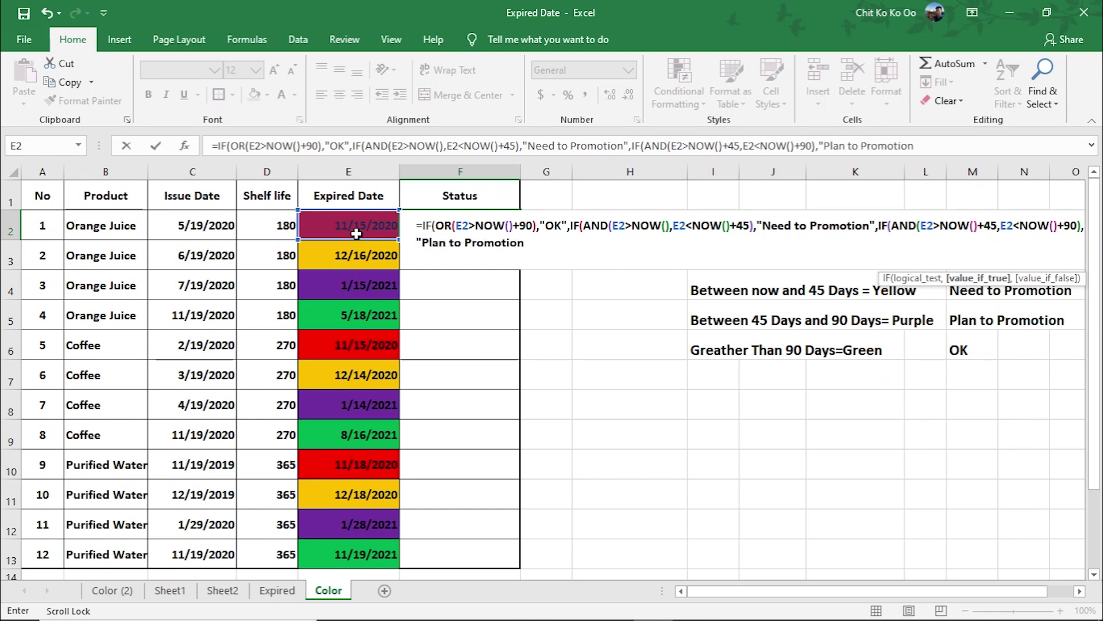
{"action": "type", "text": ","}
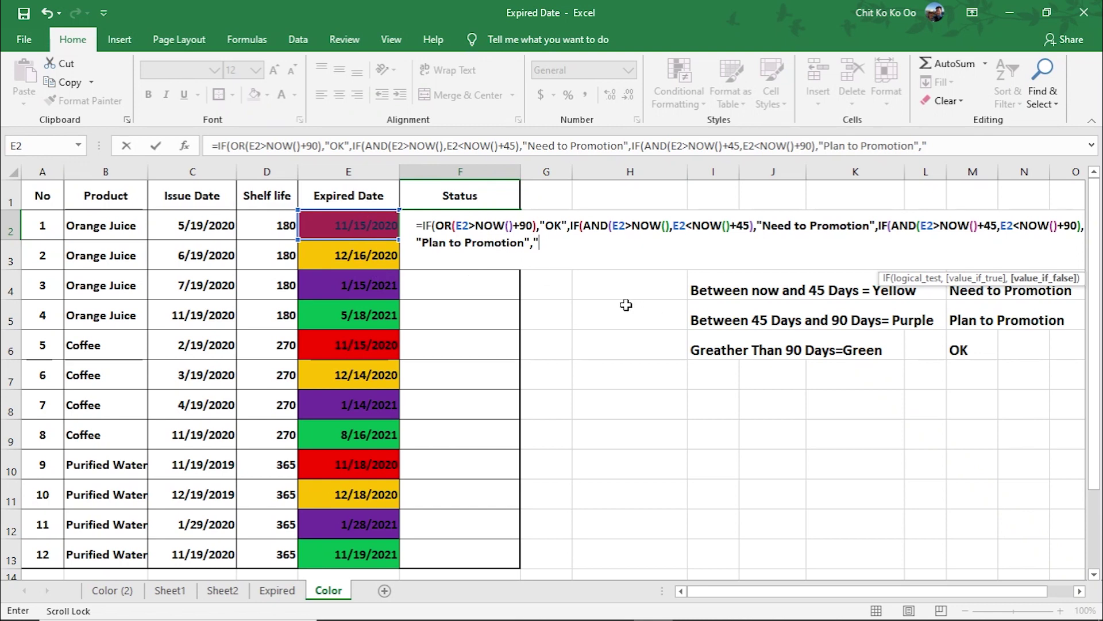
{"action": "type", "text": "Ex"}
{"action": "type", "text": "pired\""}
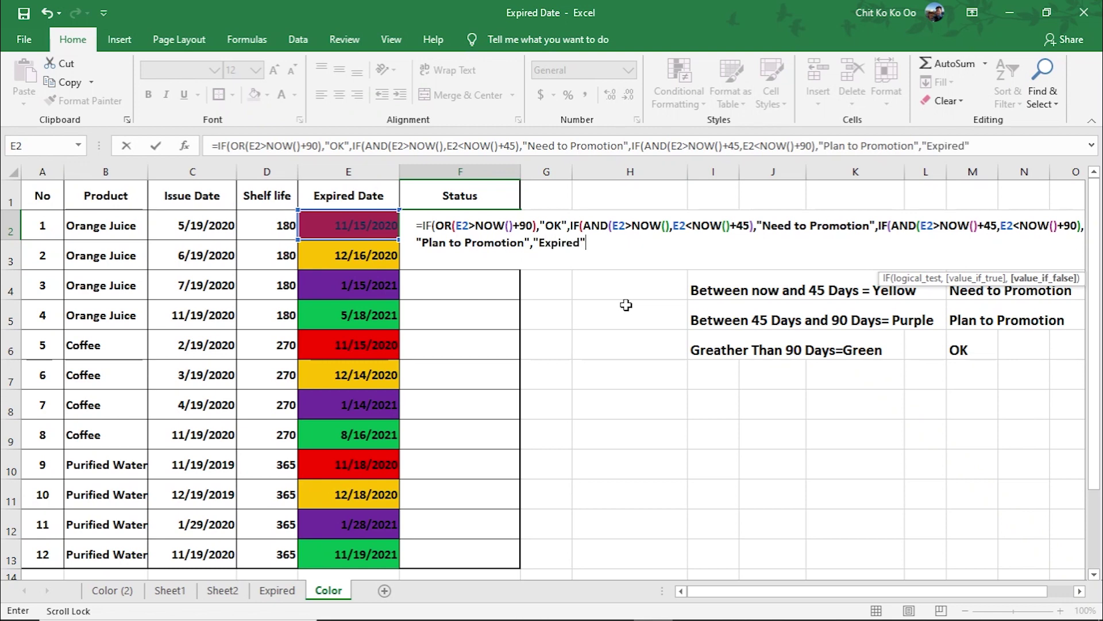
{"action": "type", "text": ")"}
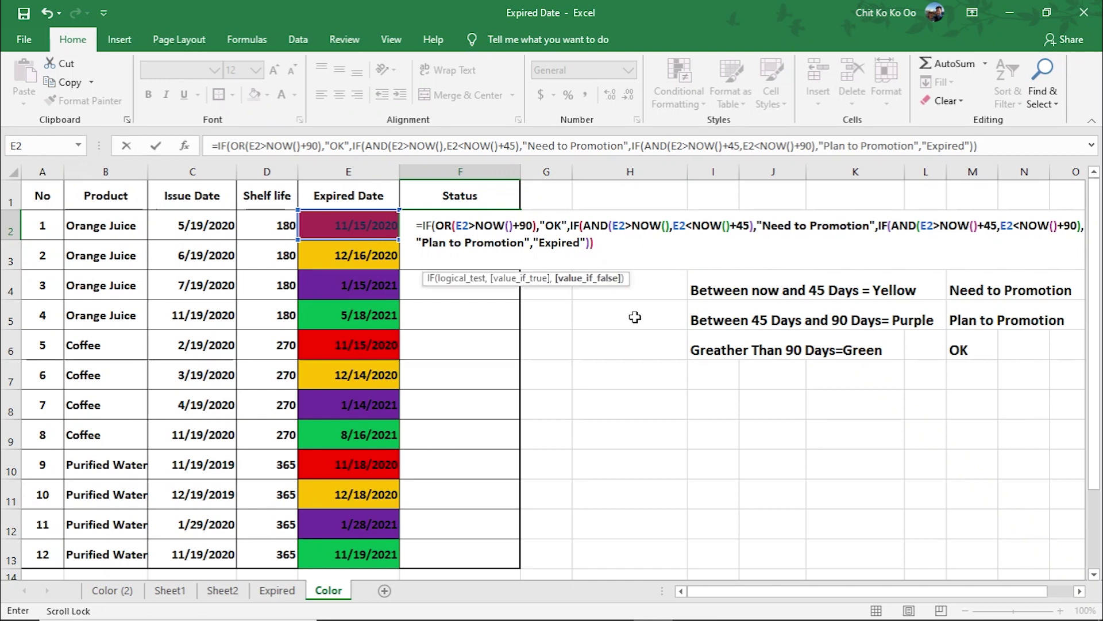
{"action": "type", "text": ")"}
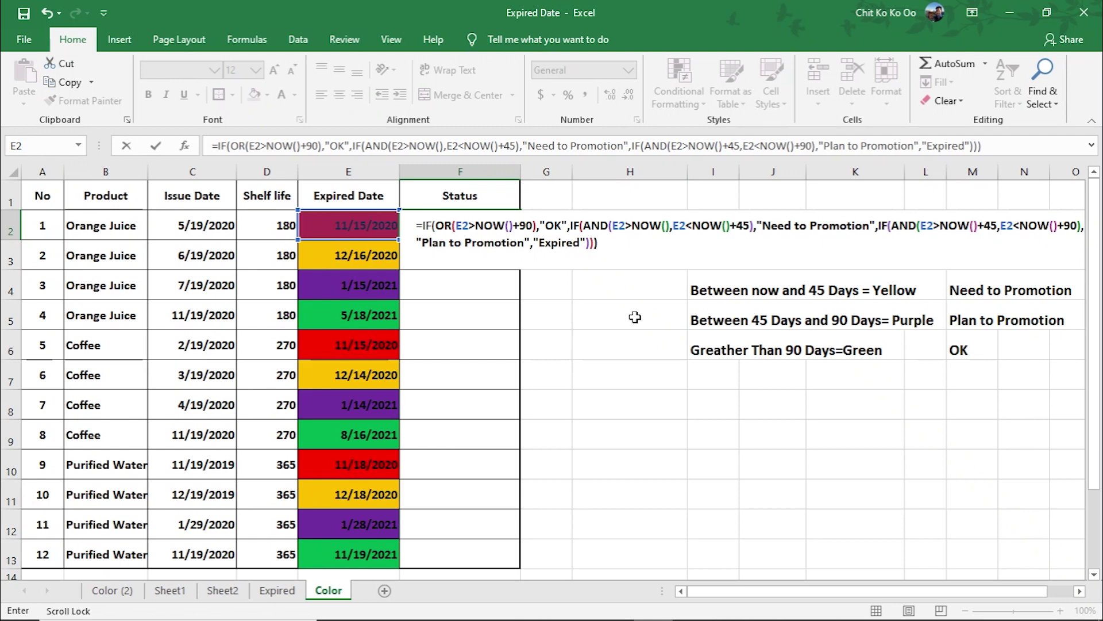
{"action": "key", "text": "Return"}
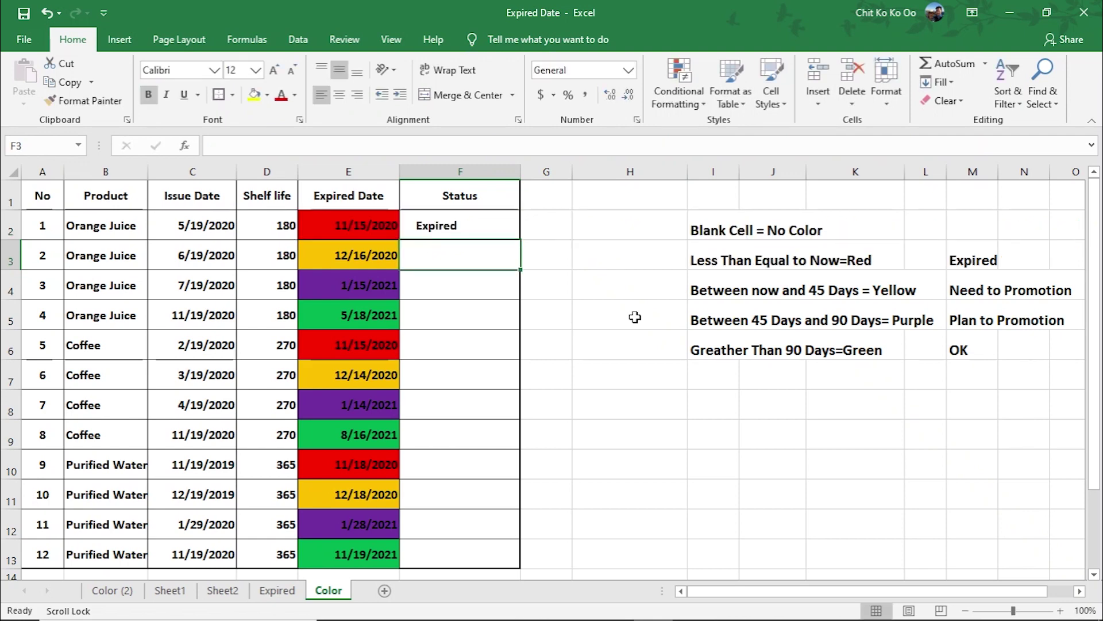
Fill the F2 status formula down through F13 and widen column F
{"action": "left_click", "coordinate": [474, 220]}
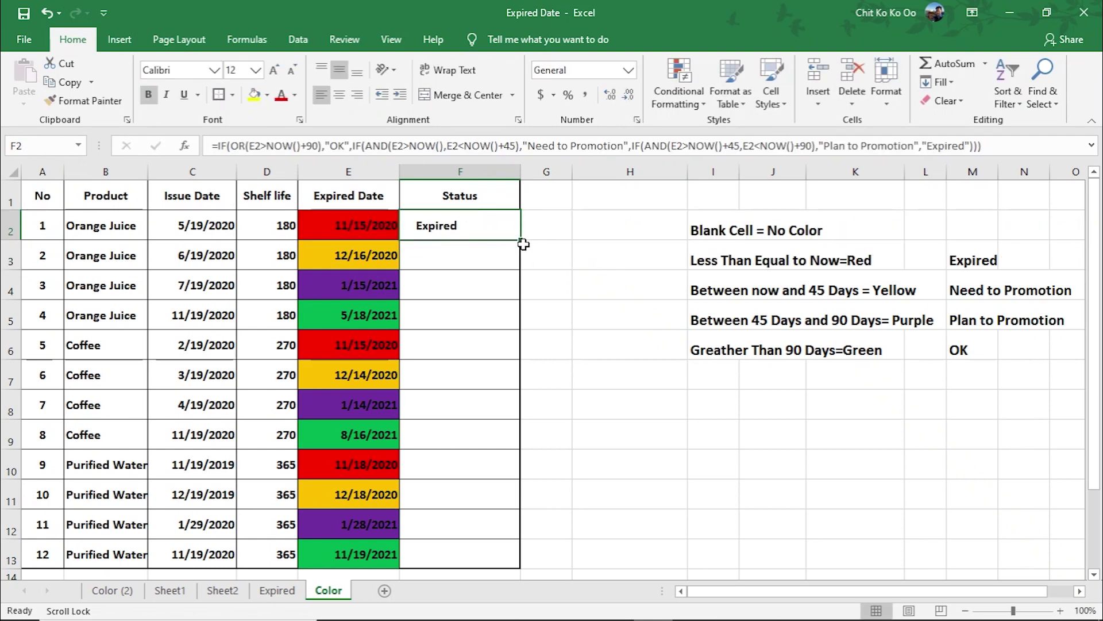
{"action": "left_click_drag", "start_coordinate": [520, 241], "coordinate": [509, 551]}
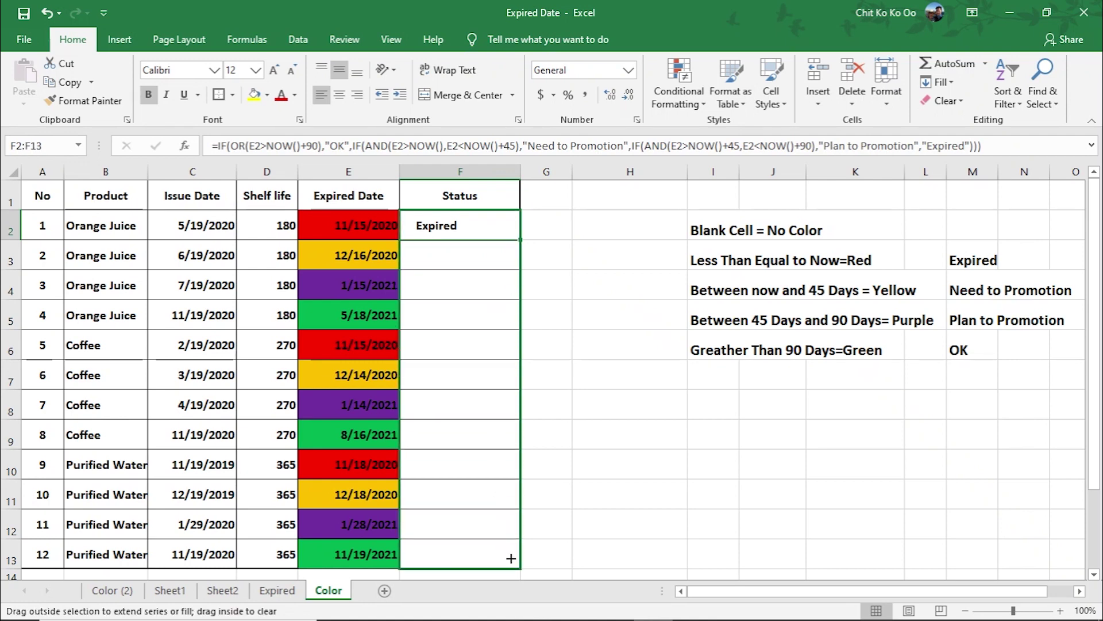
{"action": "left_click_drag", "start_coordinate": [509, 550], "coordinate": [511, 558]}
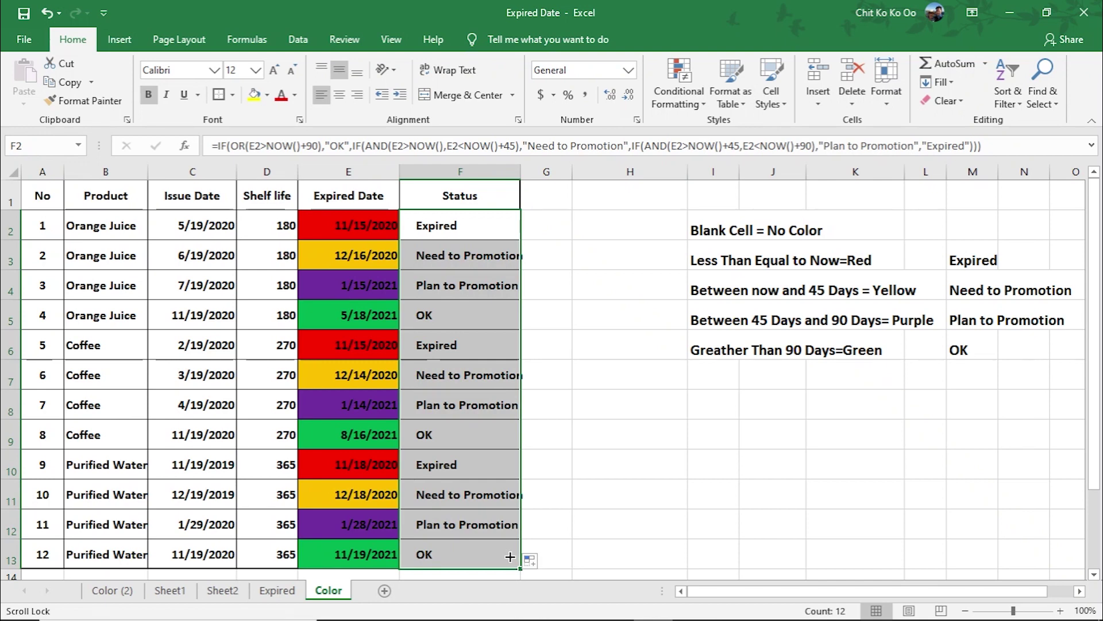
{"action": "left_click", "coordinate": [435, 235]}
{"action": "left_click", "coordinate": [387, 227]}
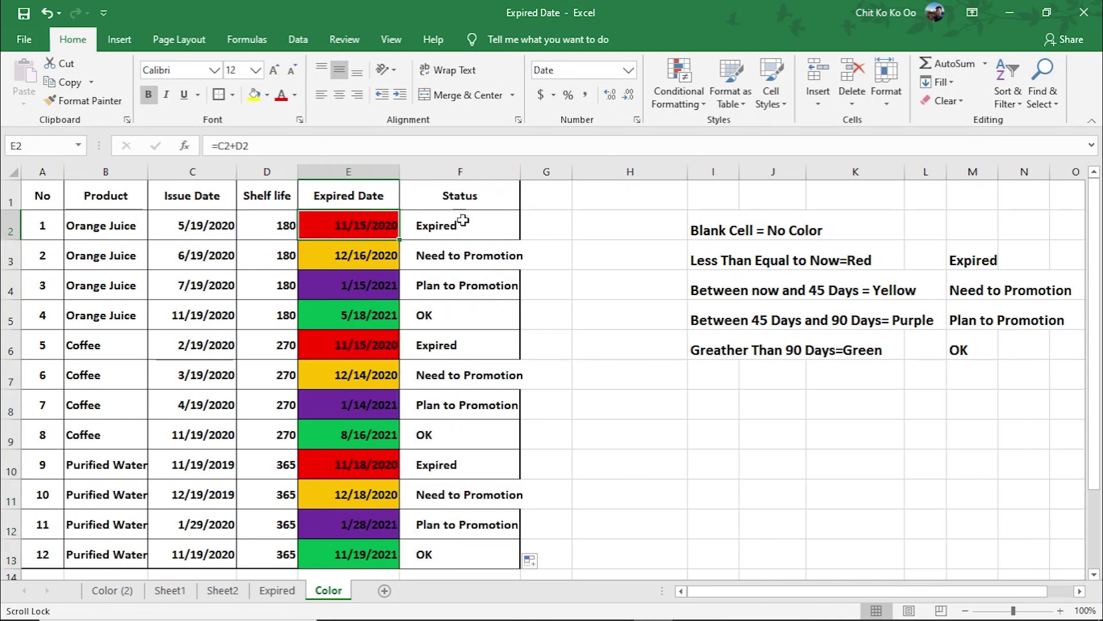
{"action": "left_click_drag", "start_coordinate": [521, 172], "coordinate": [532, 176]}
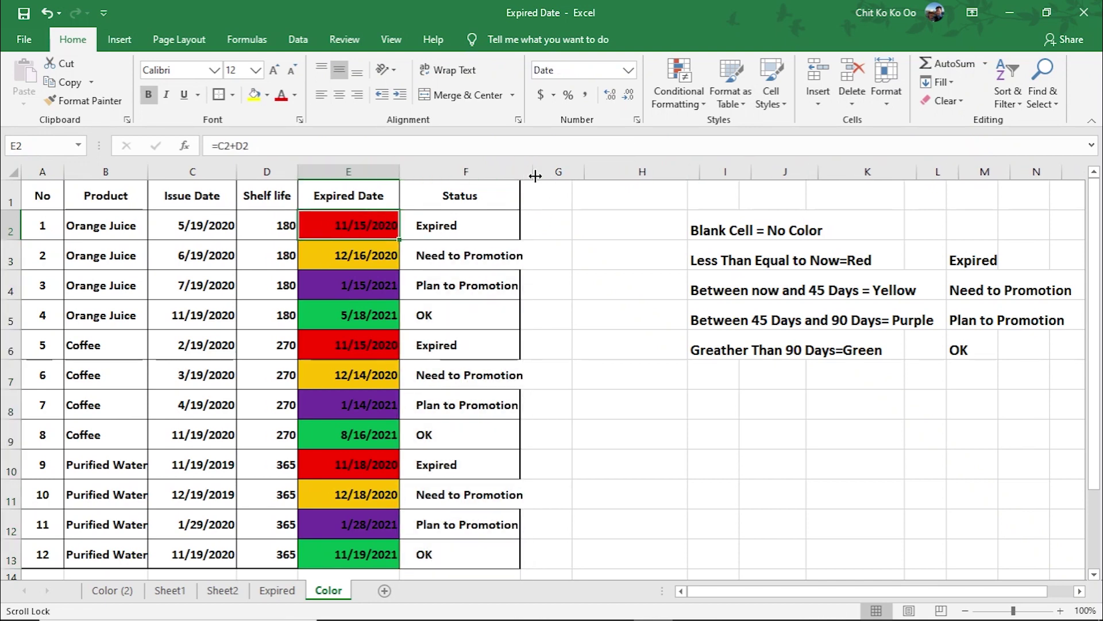
Check statuses against expiry dates in rows 3–5, then select the Status results in column F
{"action": "left_click", "coordinate": [475, 261]}
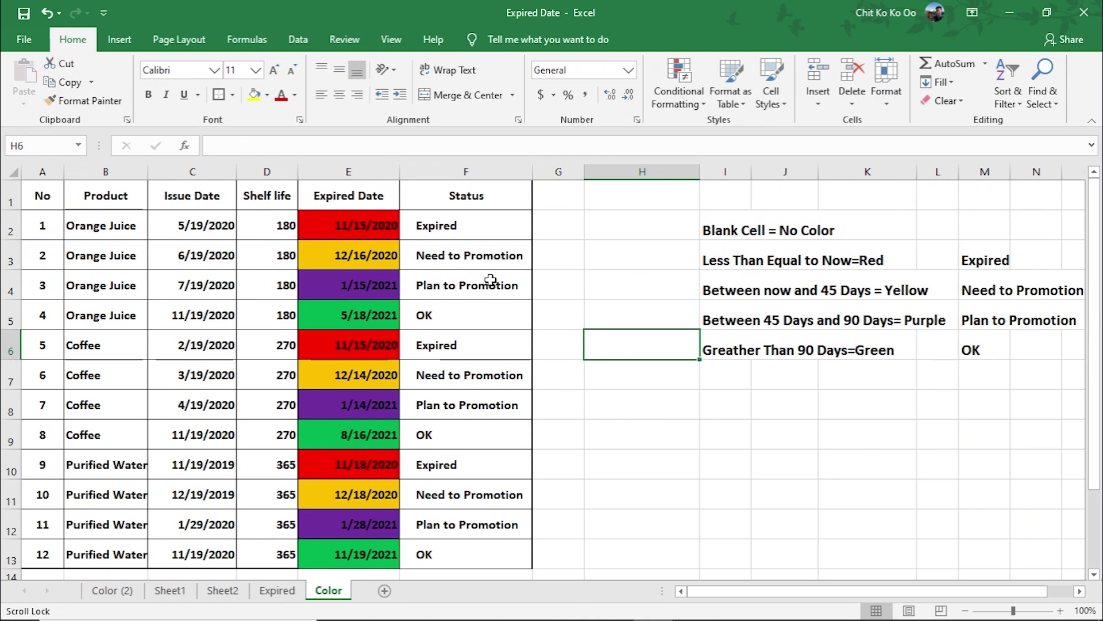
{"action": "left_click", "coordinate": [372, 254]}
{"action": "left_click", "coordinate": [500, 292]}
{"action": "left_click", "coordinate": [374, 287]}
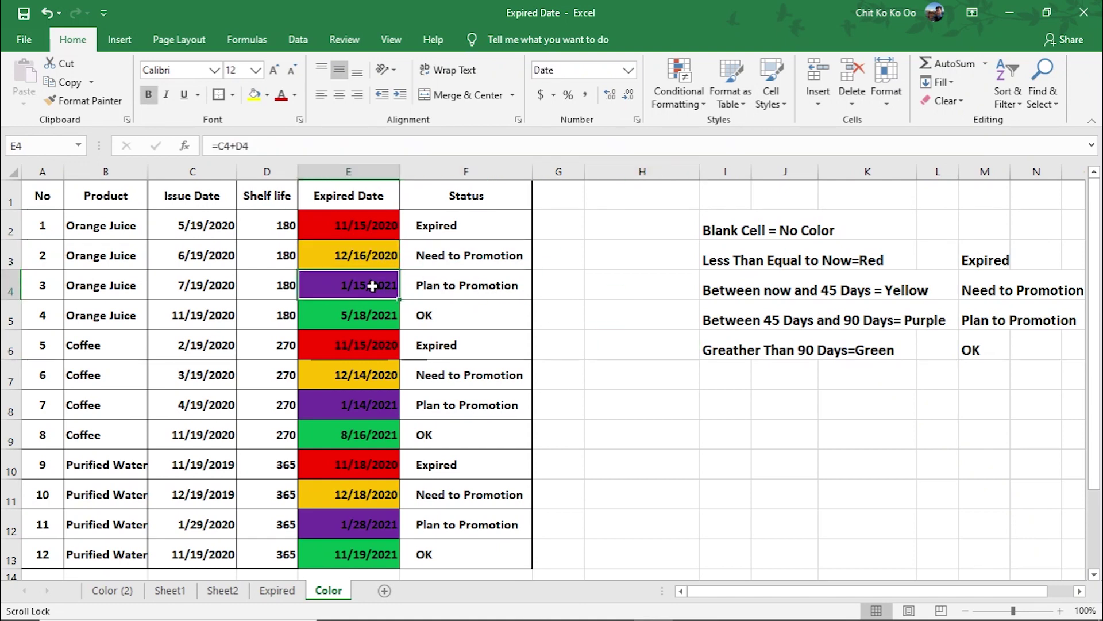
{"action": "key", "text": "Down"}
{"action": "key", "text": "Right"}
{"action": "left_click", "coordinate": [362, 315]}
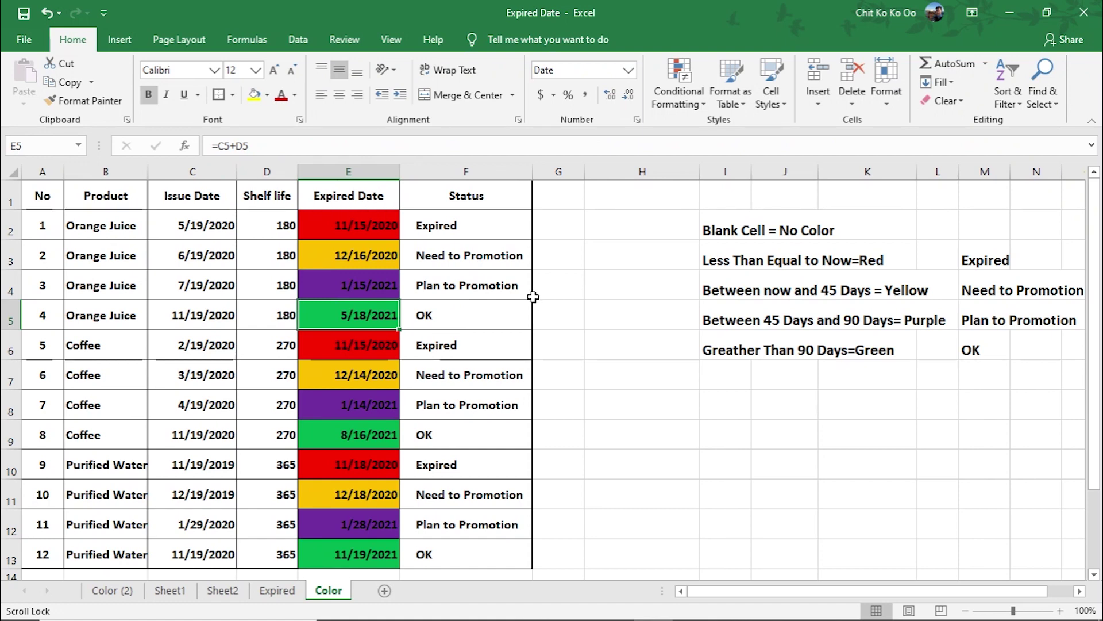
{"action": "left_click_drag", "start_coordinate": [495, 225], "coordinate": [494, 554]}
{"action": "left_click", "coordinate": [513, 315]}
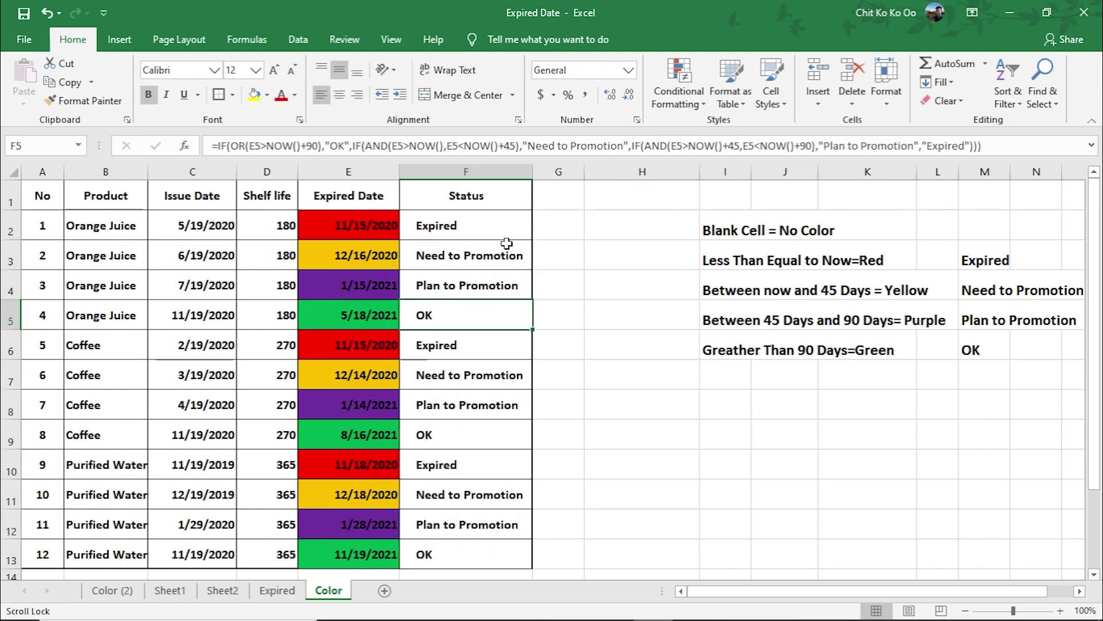
{"action": "left_click_drag", "start_coordinate": [498, 225], "coordinate": [511, 545]}
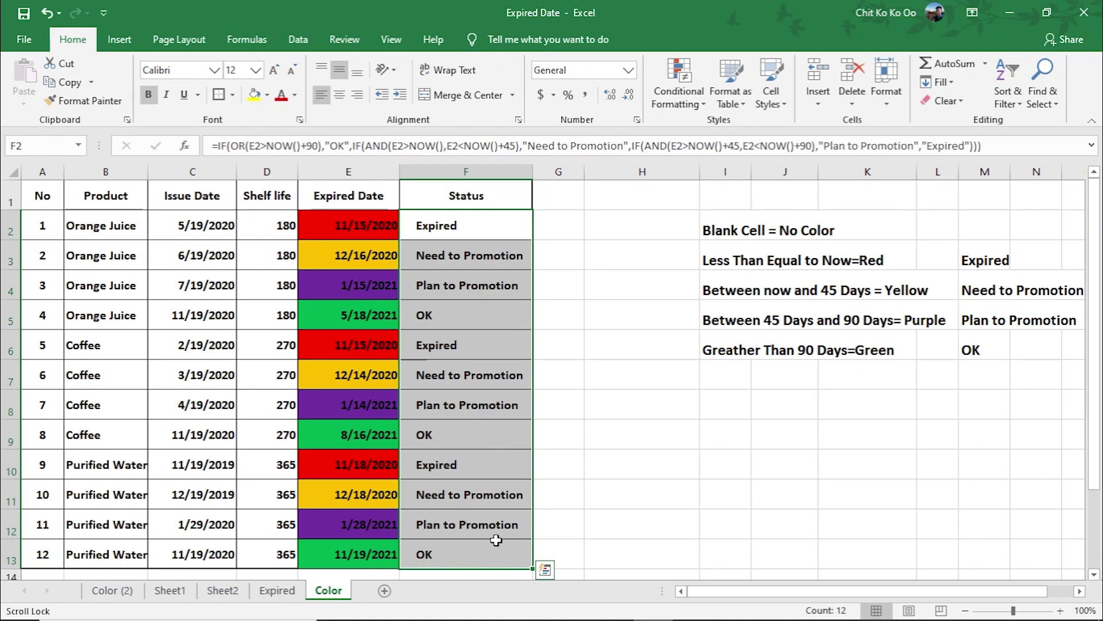
{"action": "left_click", "coordinate": [473, 240]}
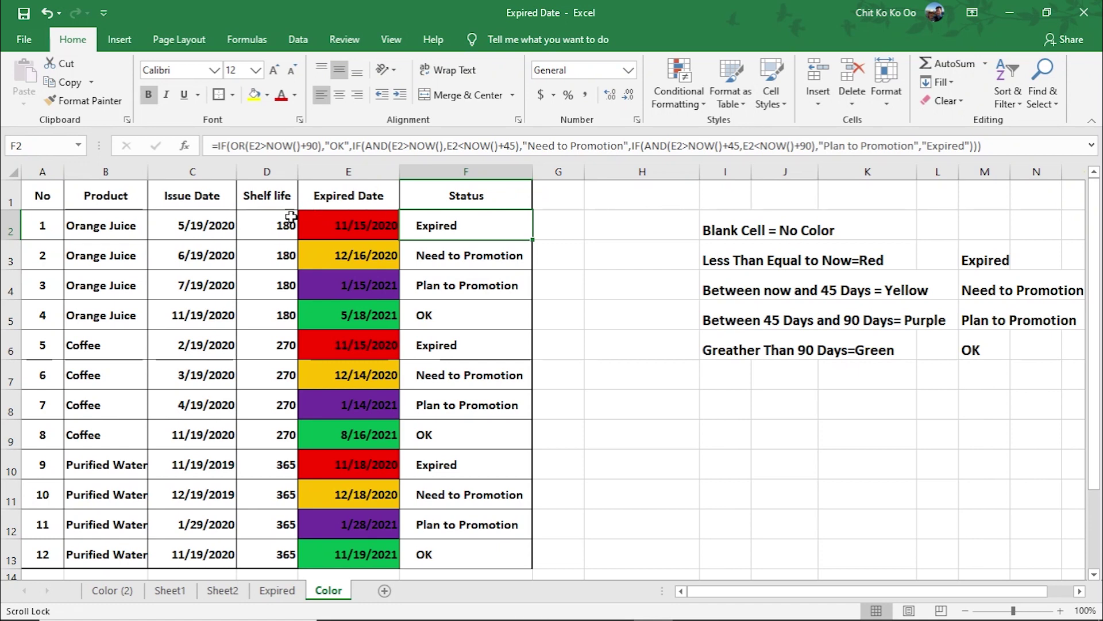
{"action": "left_click", "coordinate": [339, 257]}
{"action": "left_click", "coordinate": [347, 286]}
{"action": "left_click", "coordinate": [357, 363]}
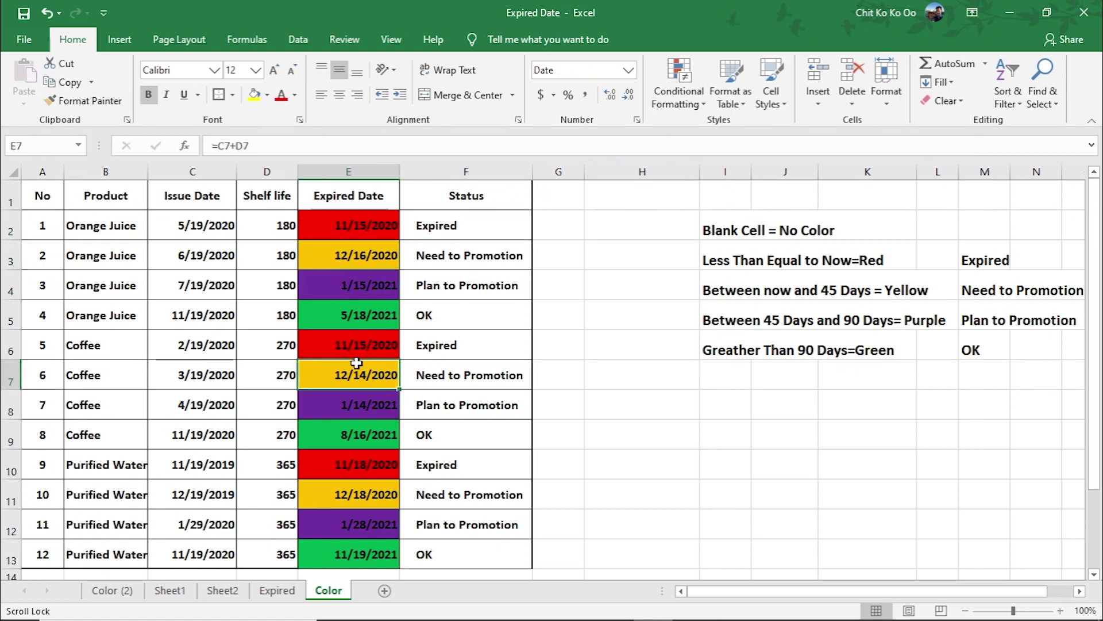
{"action": "left_click", "coordinate": [368, 253]}
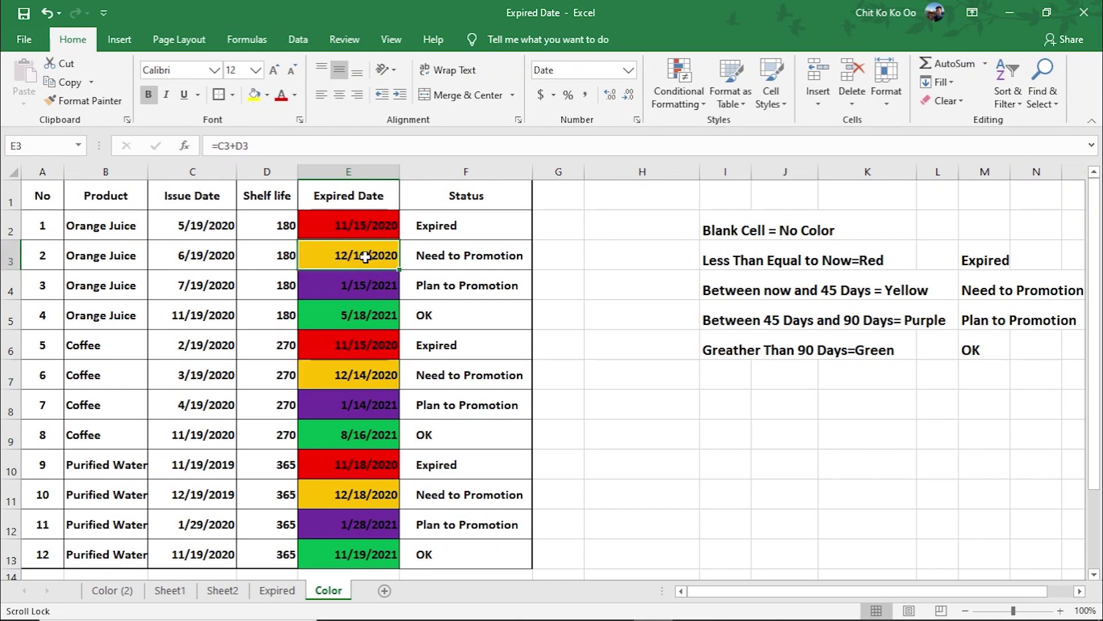
{"action": "left_click", "coordinate": [382, 285]}
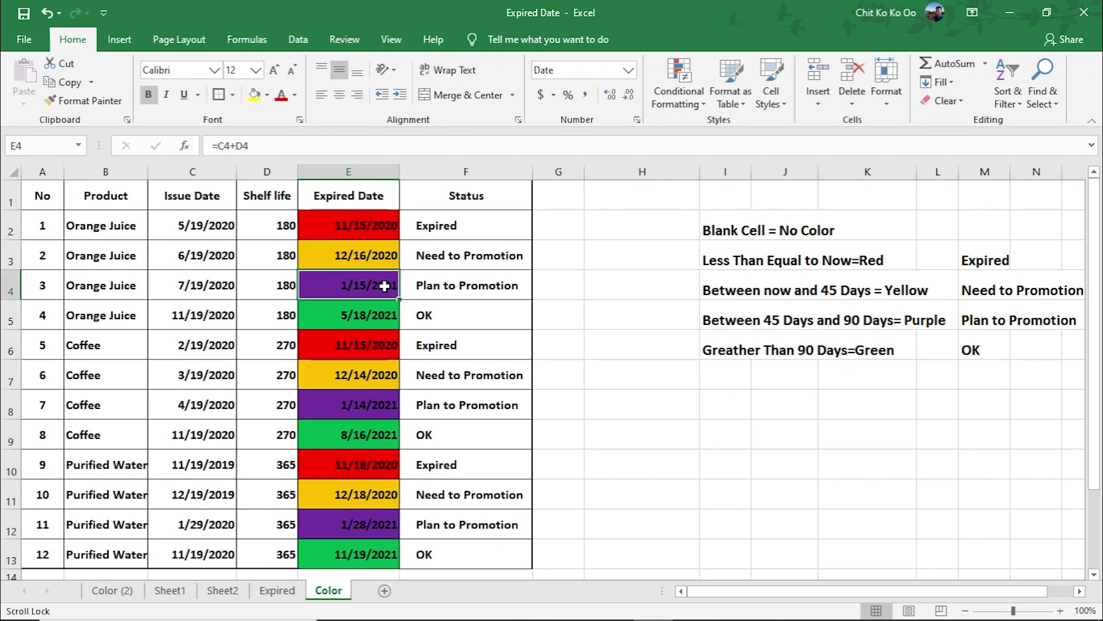
{"action": "left_click", "coordinate": [372, 318]}
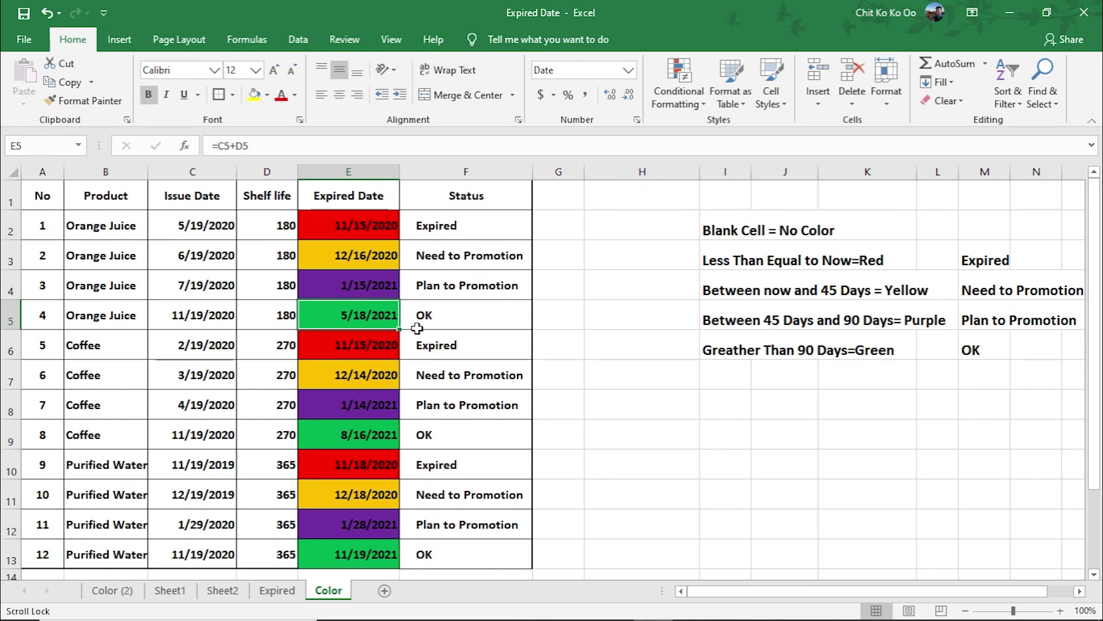
{"action": "left_click", "coordinate": [493, 228]}
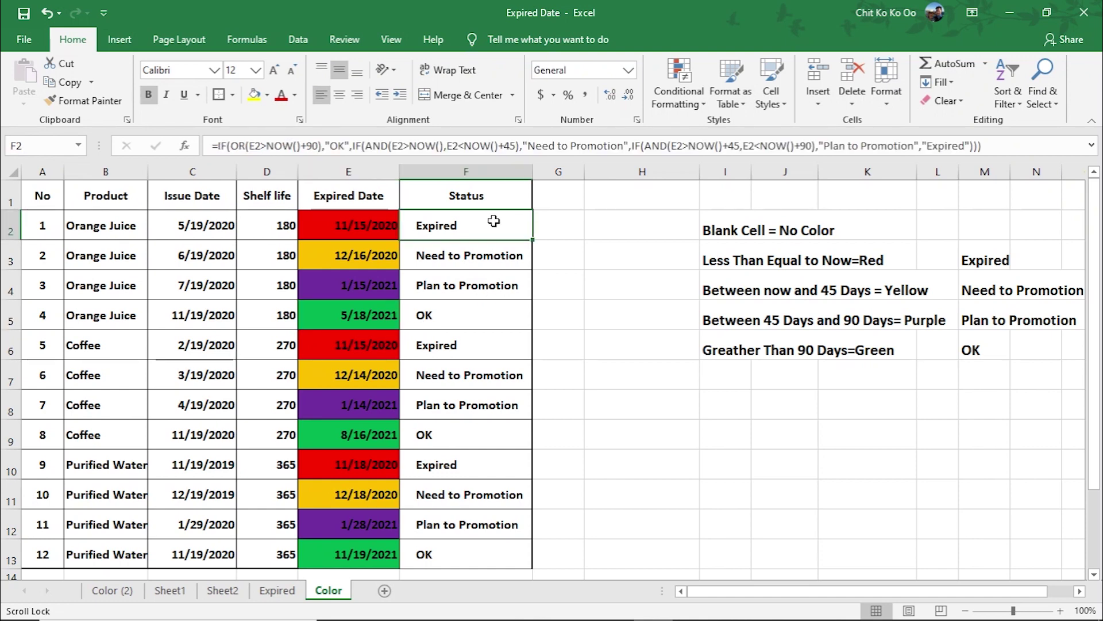
{"action": "left_click", "coordinate": [485, 263]}
{"action": "left_click", "coordinate": [486, 275]}
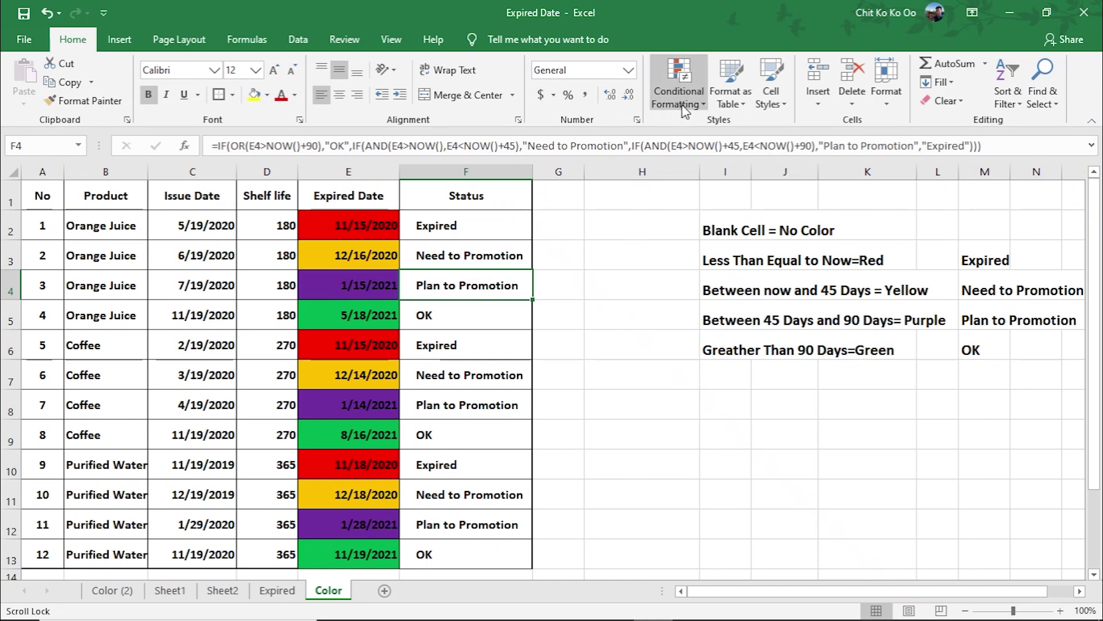
{"action": "left_click", "coordinate": [470, 227]}
{"action": "left_click", "coordinate": [470, 256]}
{"action": "left_click", "coordinate": [472, 377]}
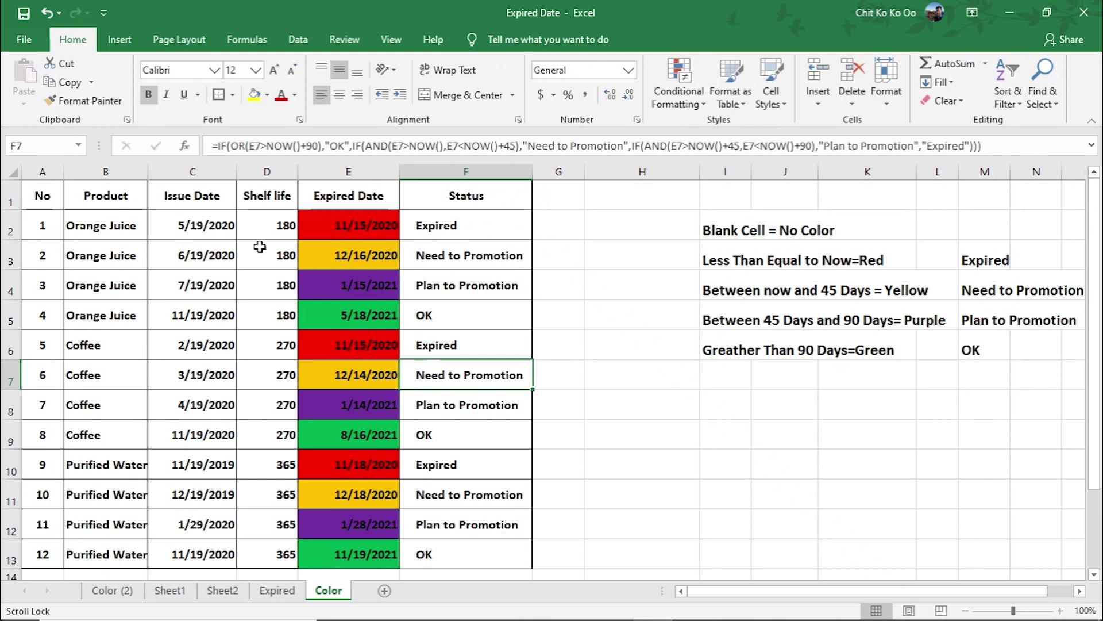
{"action": "left_click", "coordinate": [278, 229]}
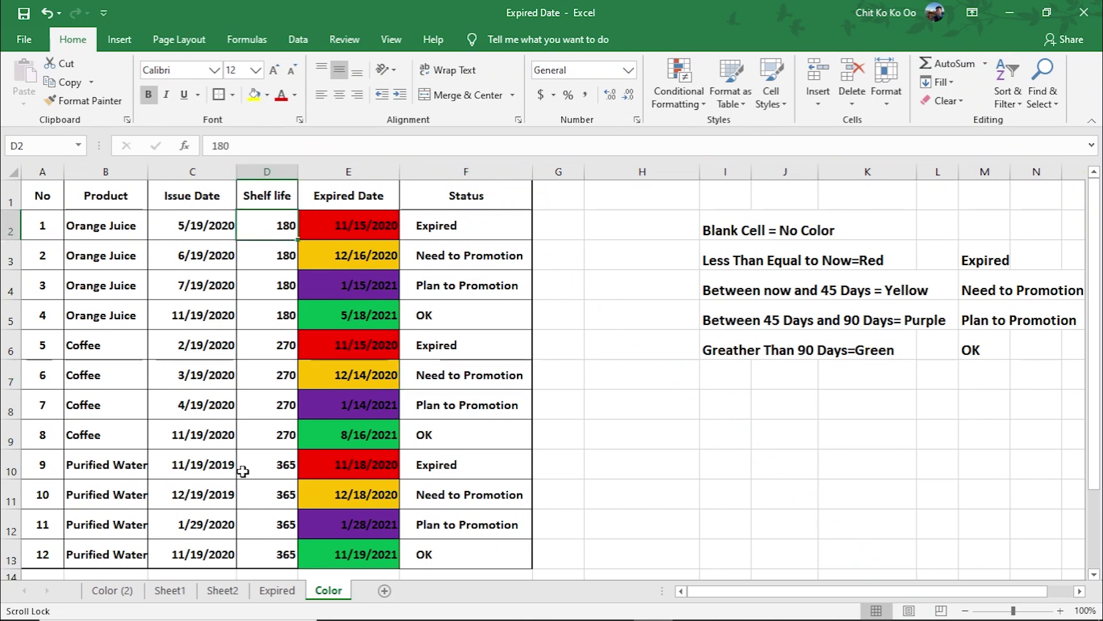
{"action": "left_click", "coordinate": [209, 229]}
{"action": "left_click", "coordinate": [356, 226]}
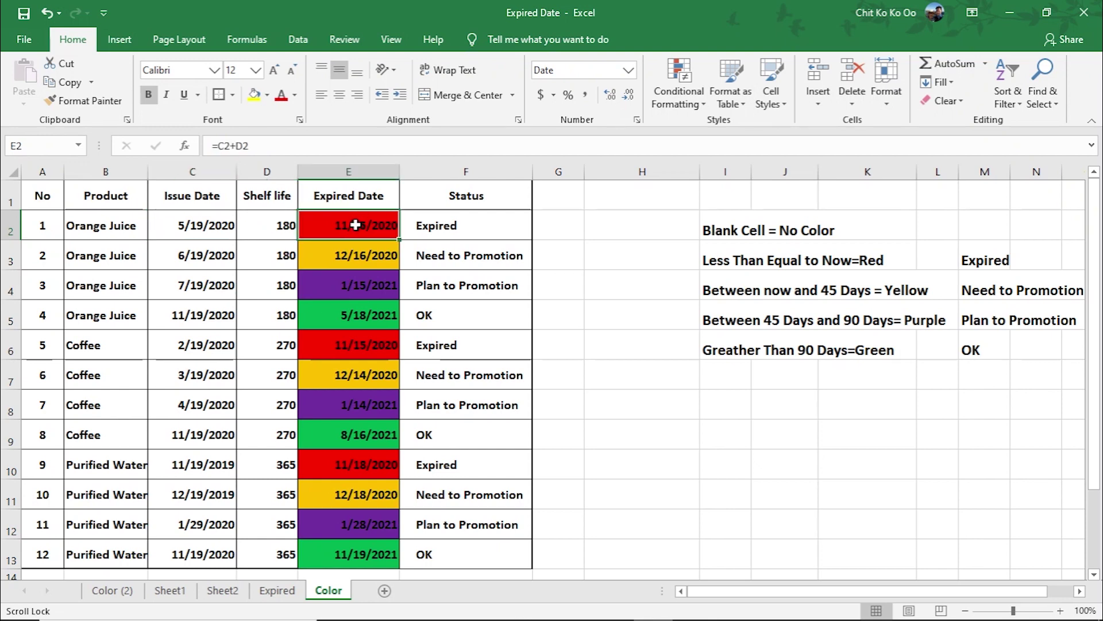
{"action": "left_click", "coordinate": [437, 226]}
{"action": "left_click", "coordinate": [469, 172]}
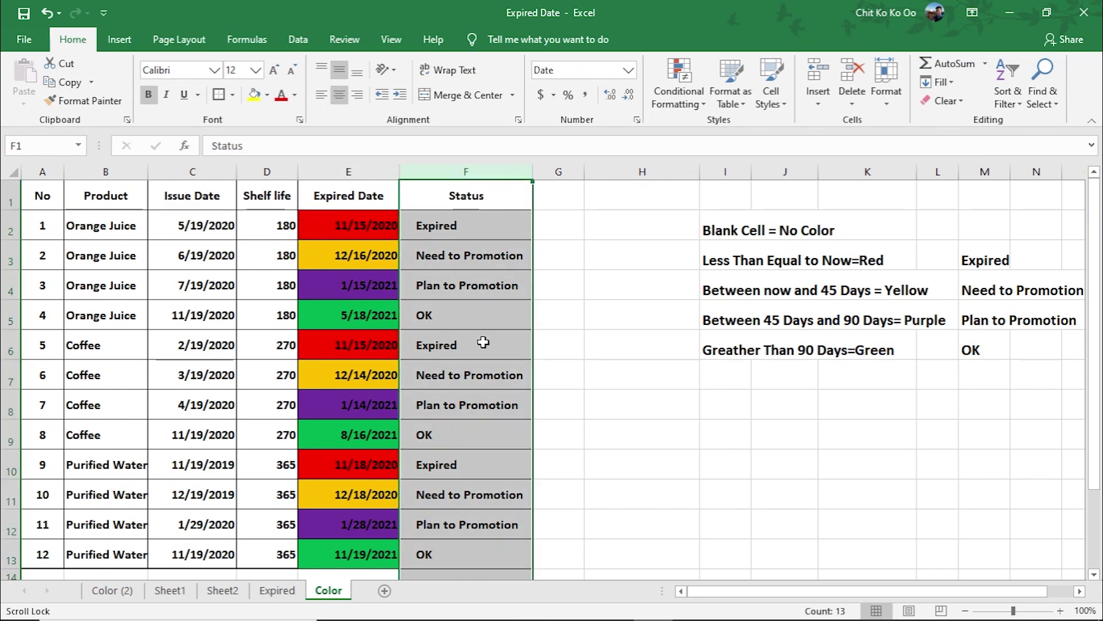
Select the whole Status column F and open Conditional Formatting's Highlight Cells Rules list
{"action": "left_click", "coordinate": [394, 322]}
{"action": "left_click", "coordinate": [454, 322]}
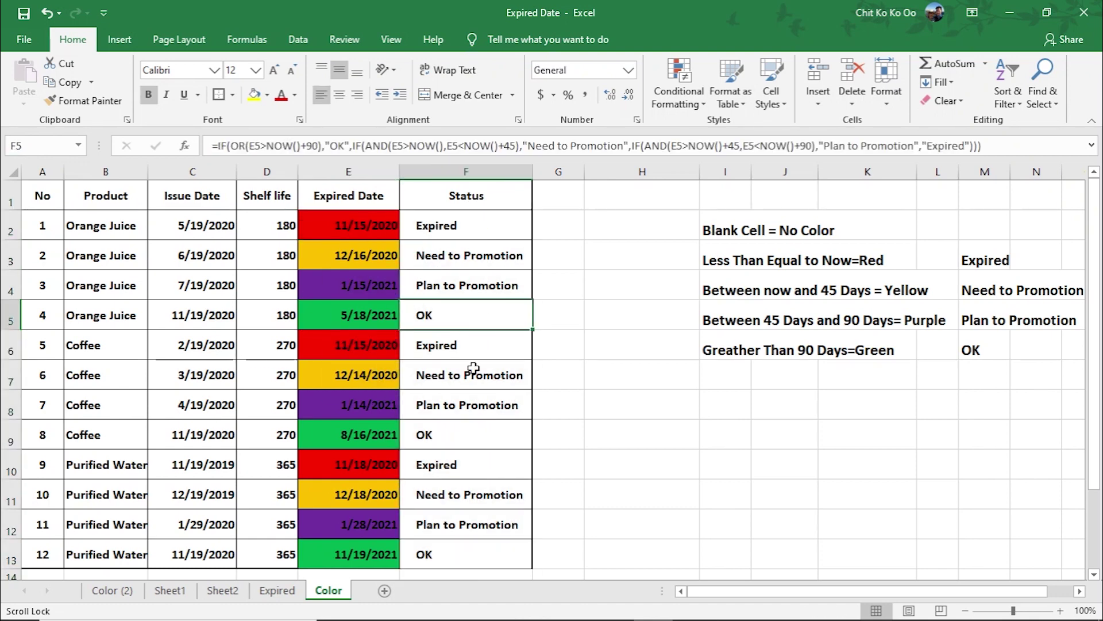
{"action": "left_click", "coordinate": [485, 170]}
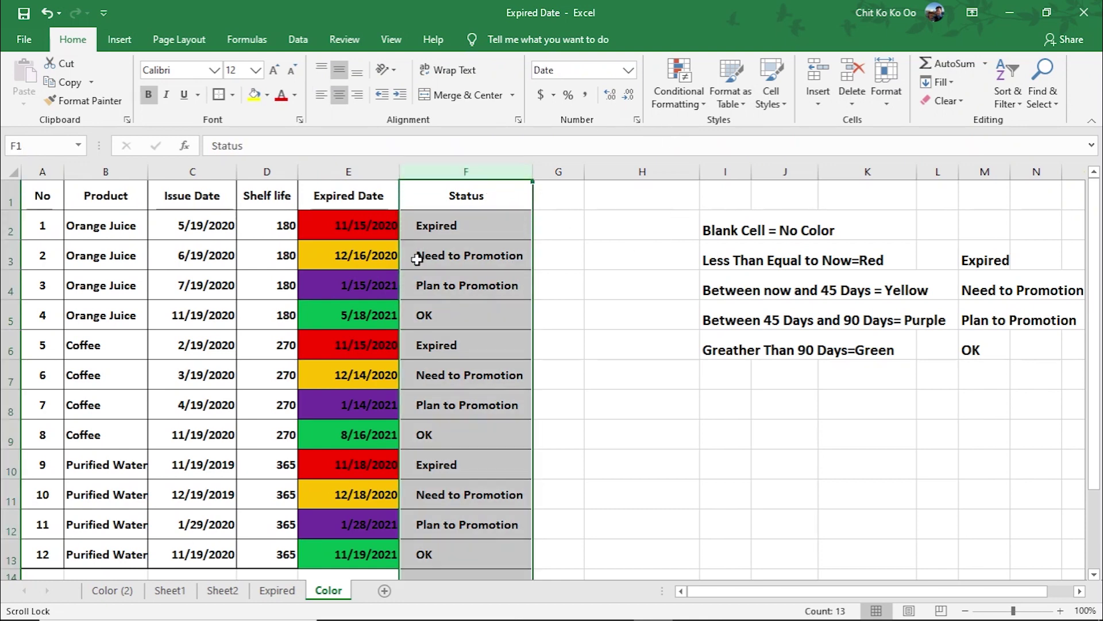
{"action": "left_click", "coordinate": [436, 315]}
{"action": "left_click", "coordinate": [478, 170]}
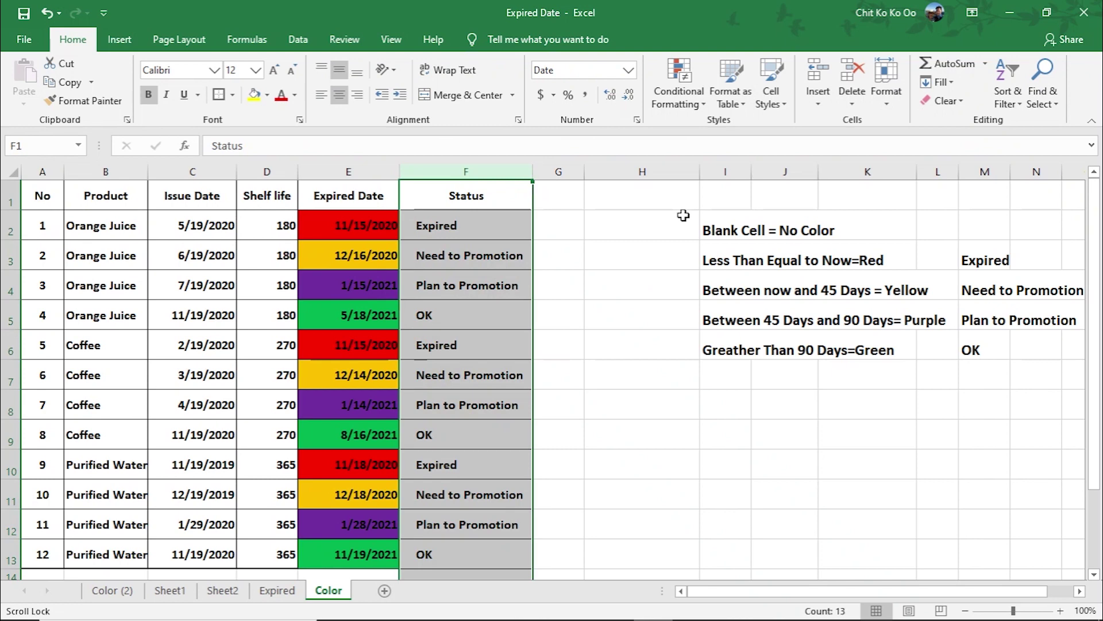
{"action": "left_click", "coordinate": [704, 109]}
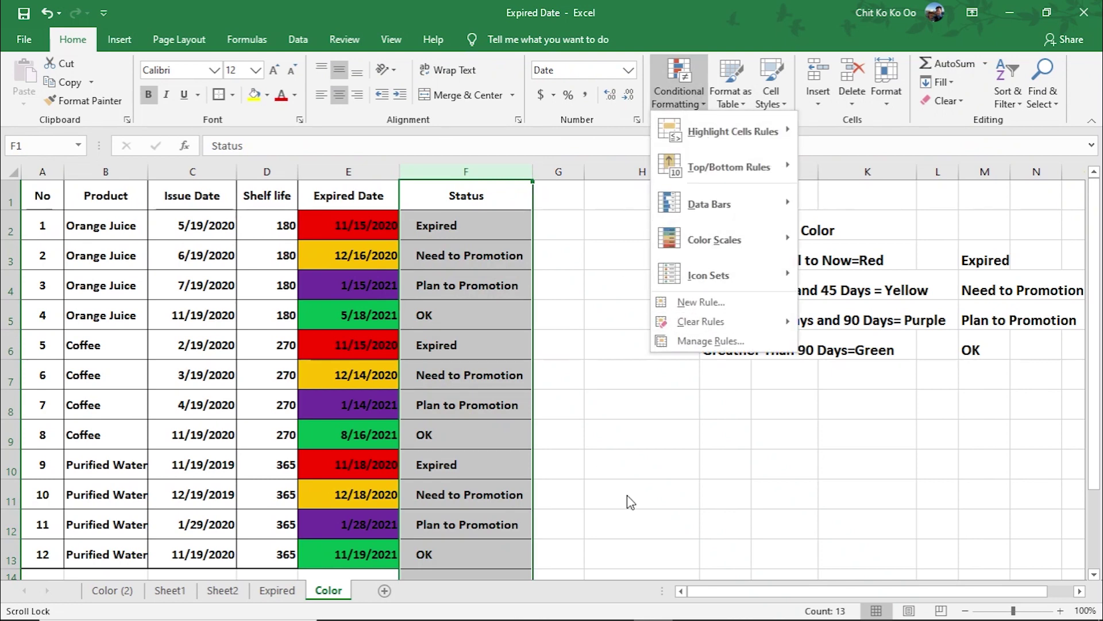
{"action": "mouse_move", "coordinate": [731, 131]}
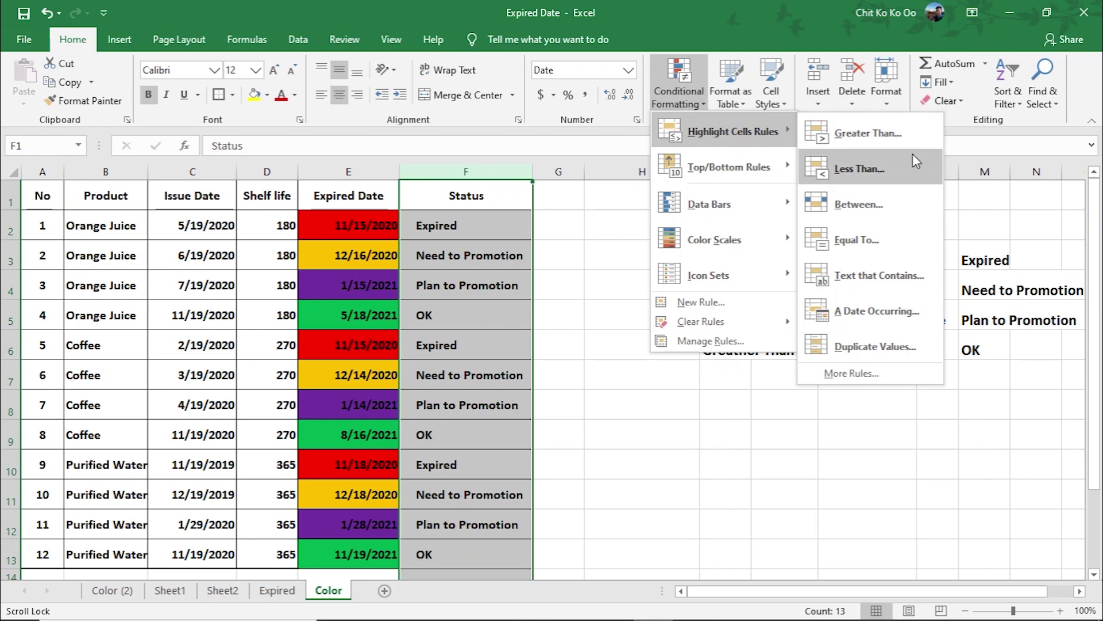
Add a Text that Contains rule matching =$F$2 (Expired) with a red custom fill
{"action": "left_click", "coordinate": [890, 279]}
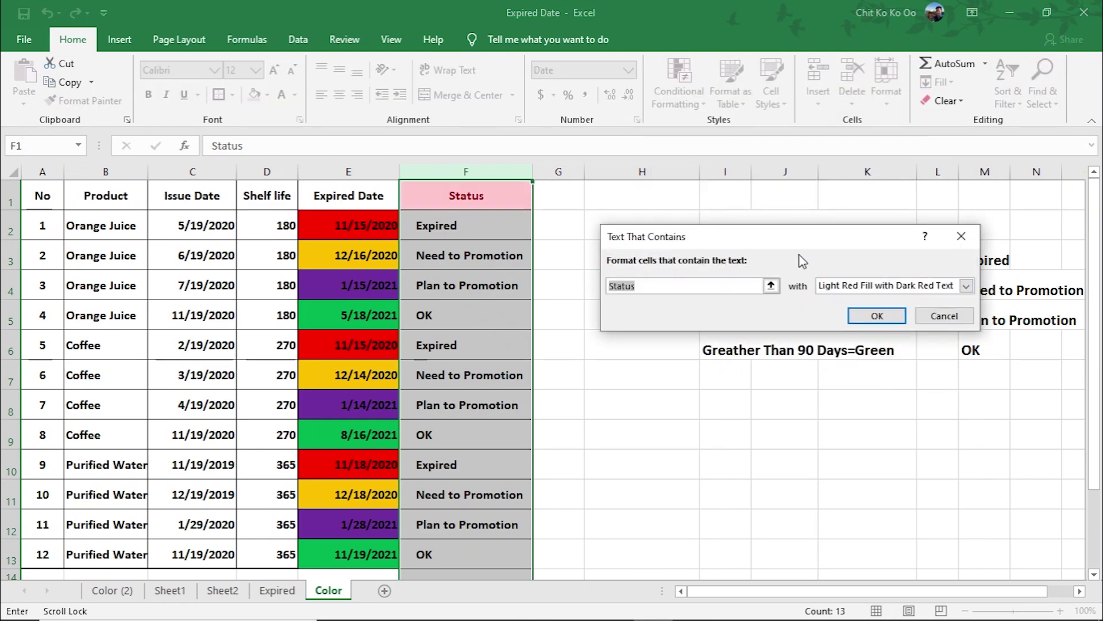
{"action": "left_click_drag", "start_coordinate": [790, 212], "coordinate": [791, 170]}
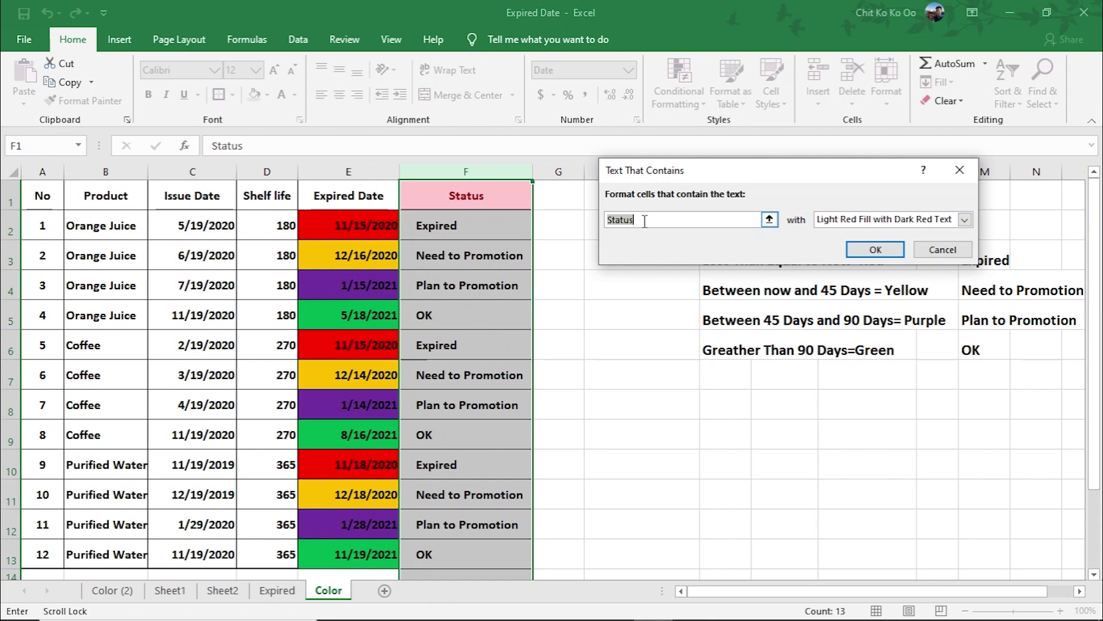
{"action": "key", "text": "BackSpace"}
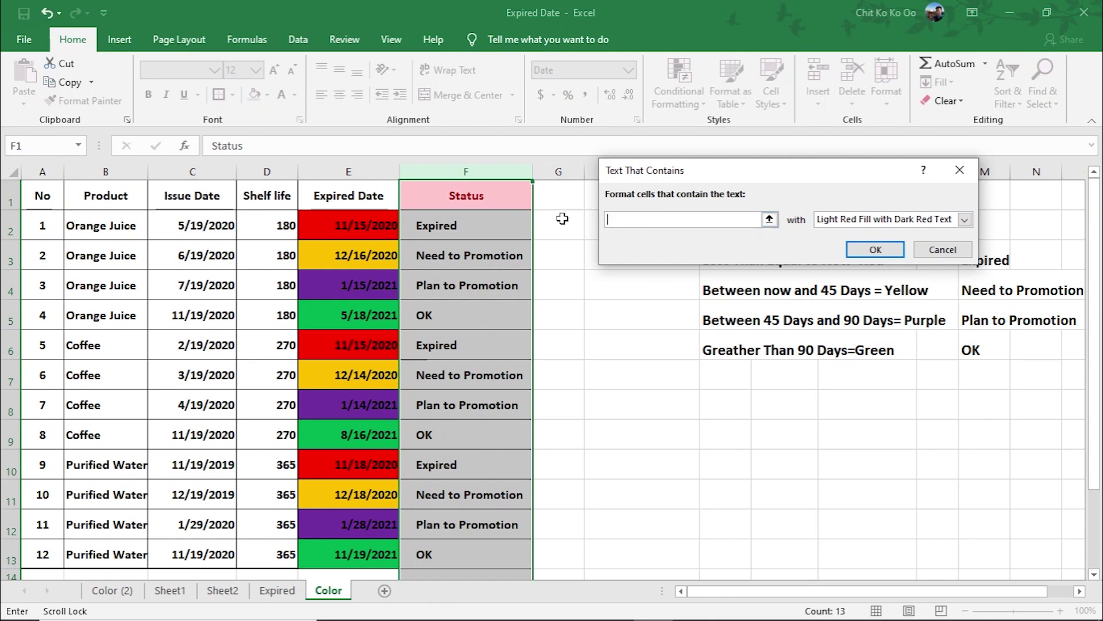
{"action": "left_click", "coordinate": [498, 231]}
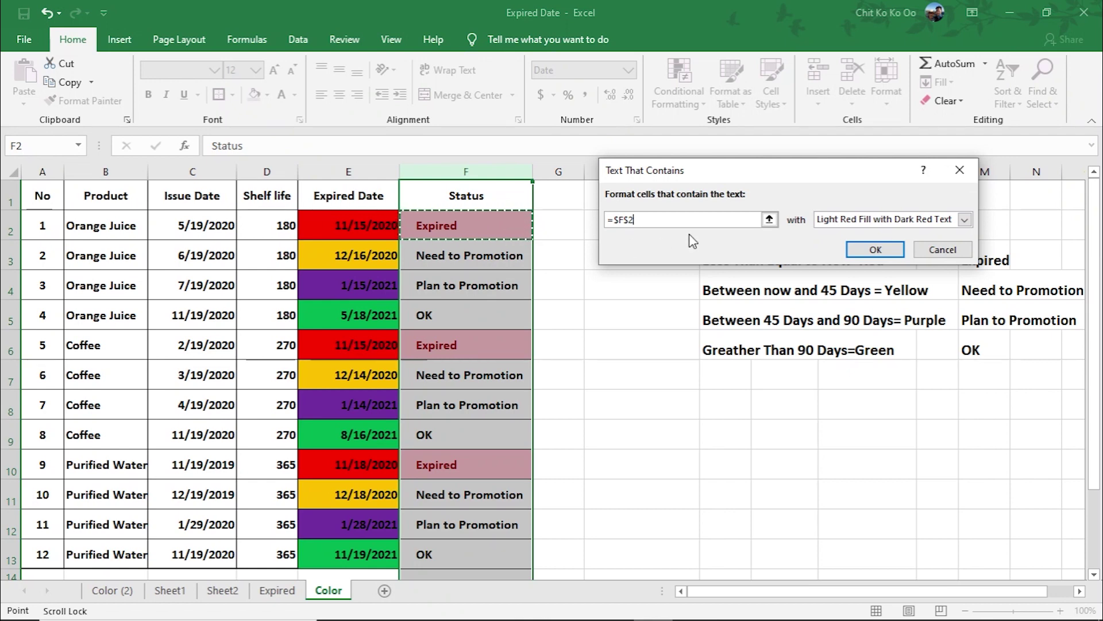
{"action": "left_click", "coordinate": [966, 220]}
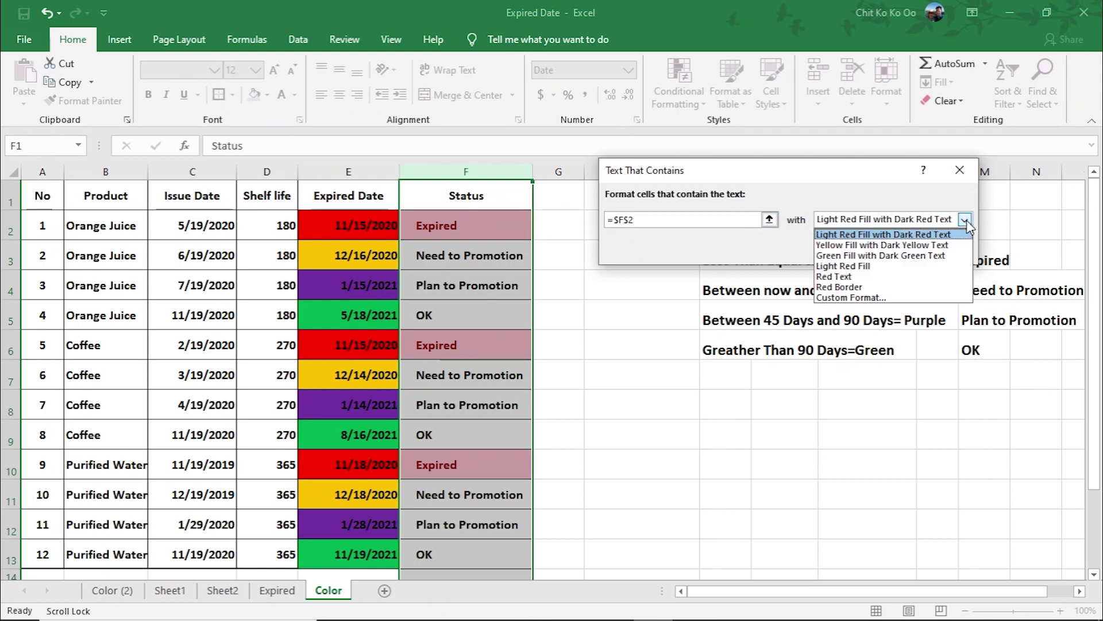
{"action": "left_click", "coordinate": [850, 297]}
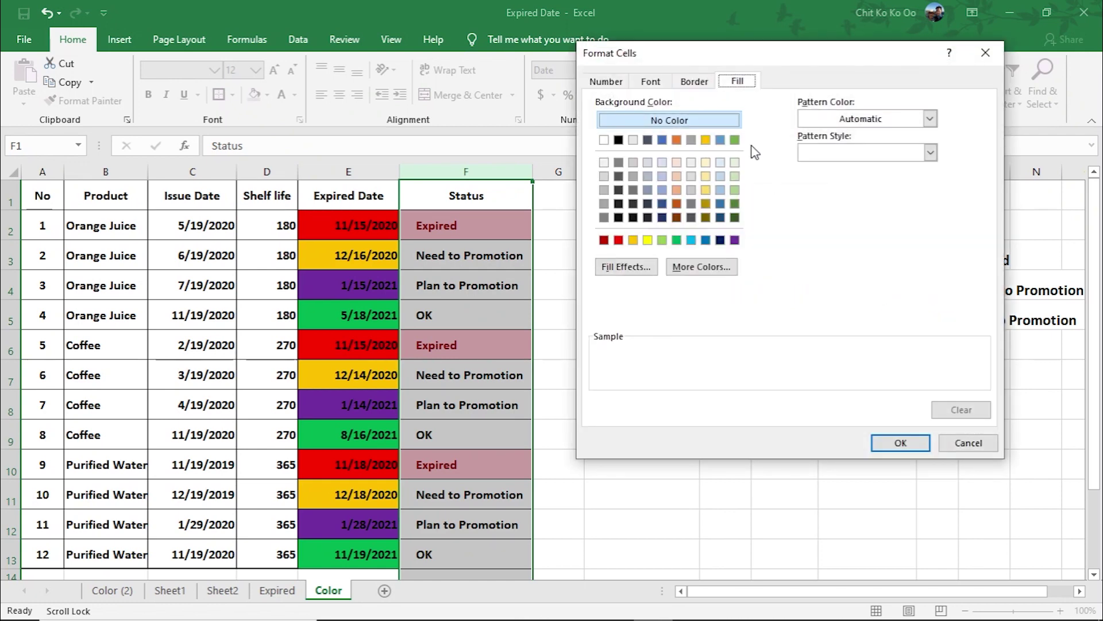
{"action": "left_click", "coordinate": [619, 239]}
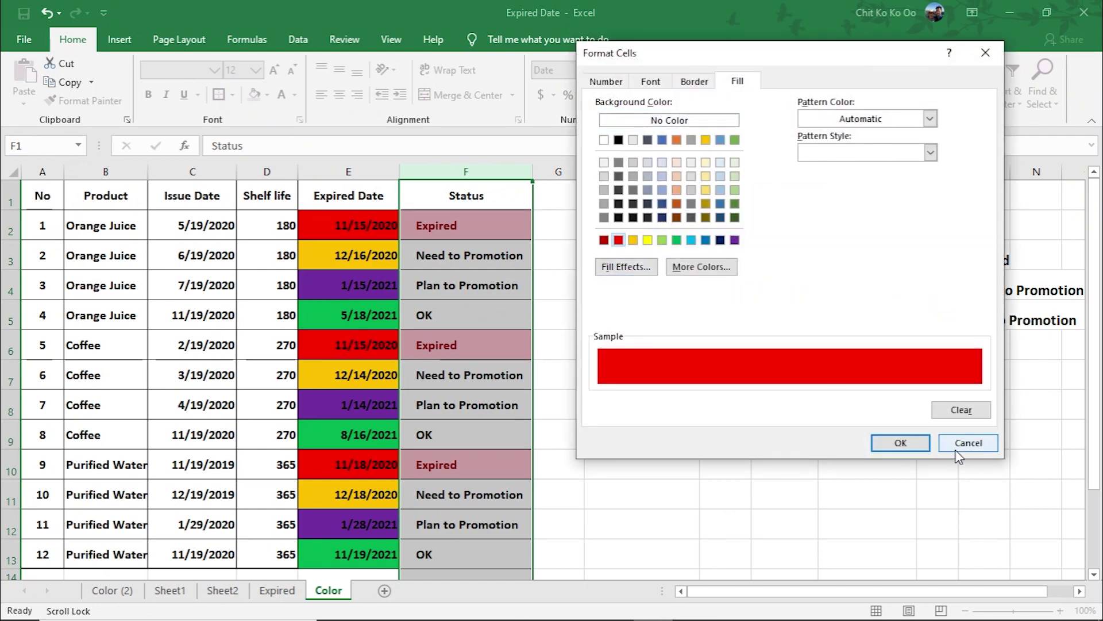
{"action": "left_click", "coordinate": [907, 445]}
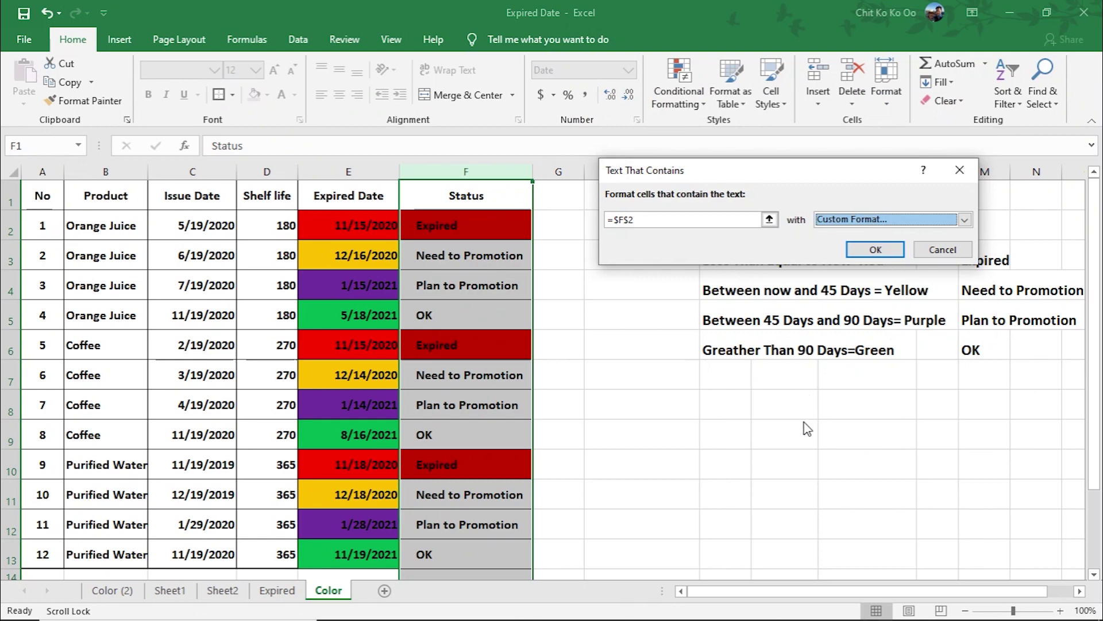
{"action": "left_click", "coordinate": [876, 250]}
Check the red Expired cells, then reselect the Status column
{"action": "left_click", "coordinate": [784, 463]}
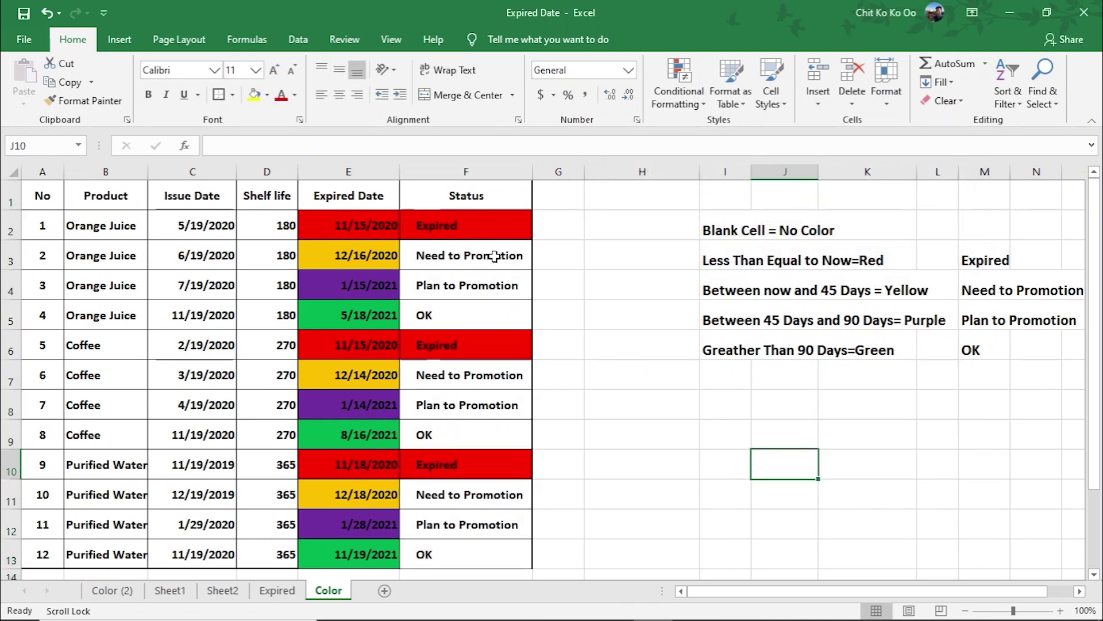
{"action": "left_click", "coordinate": [497, 456]}
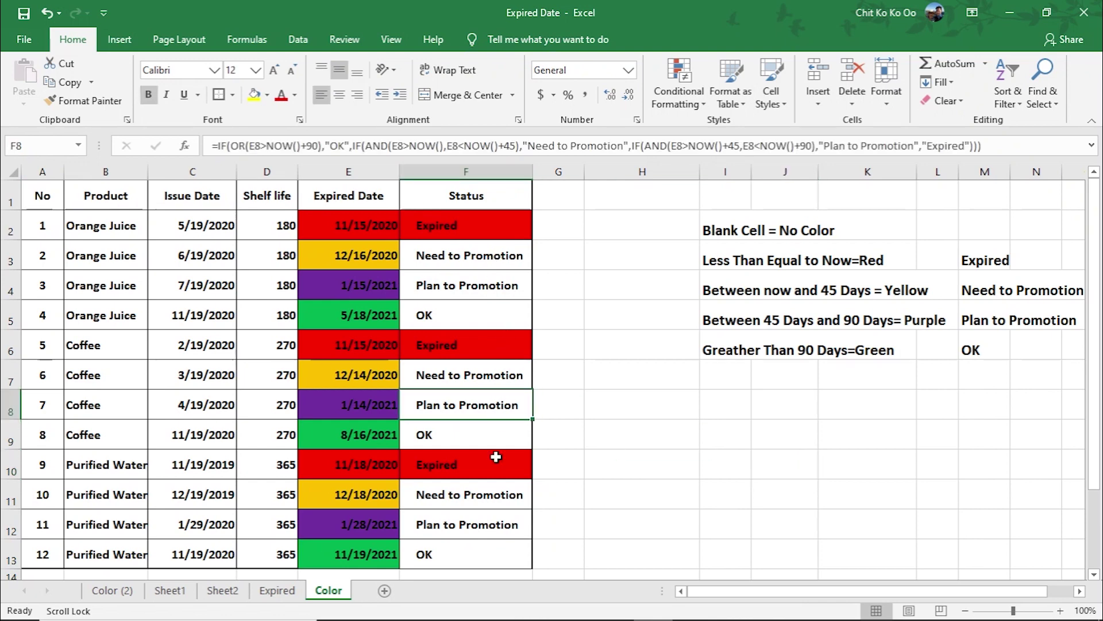
{"action": "left_click", "coordinate": [497, 167]}
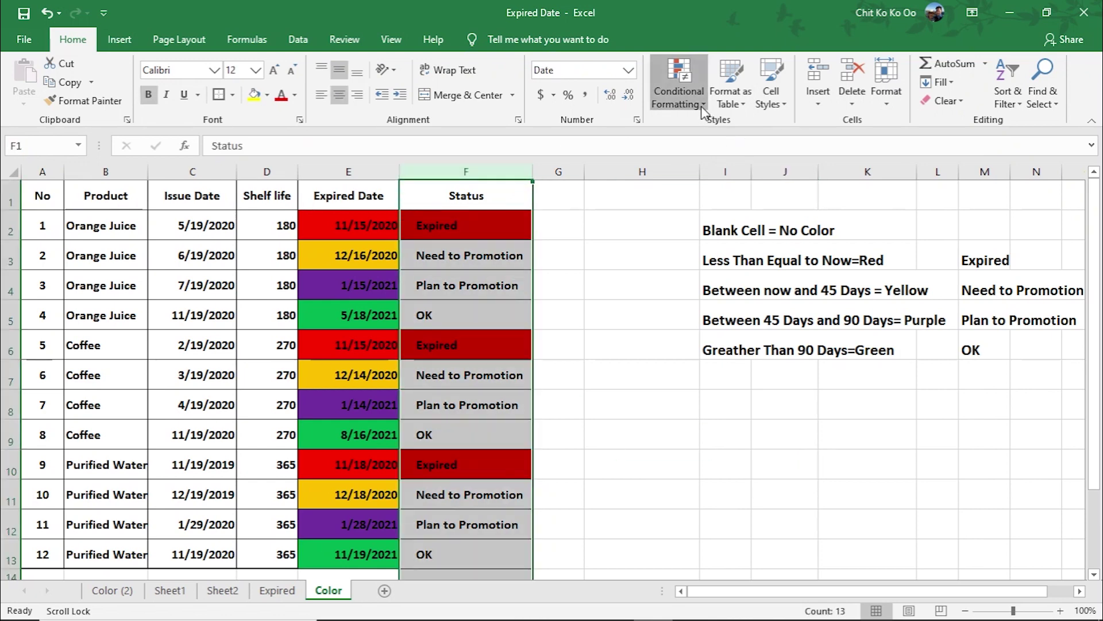
Add a Text that Contains rule matching =$F$3 (Need to Promotion) with a yellow custom fill
{"action": "left_click", "coordinate": [678, 95]}
{"action": "mouse_move", "coordinate": [730, 131]}
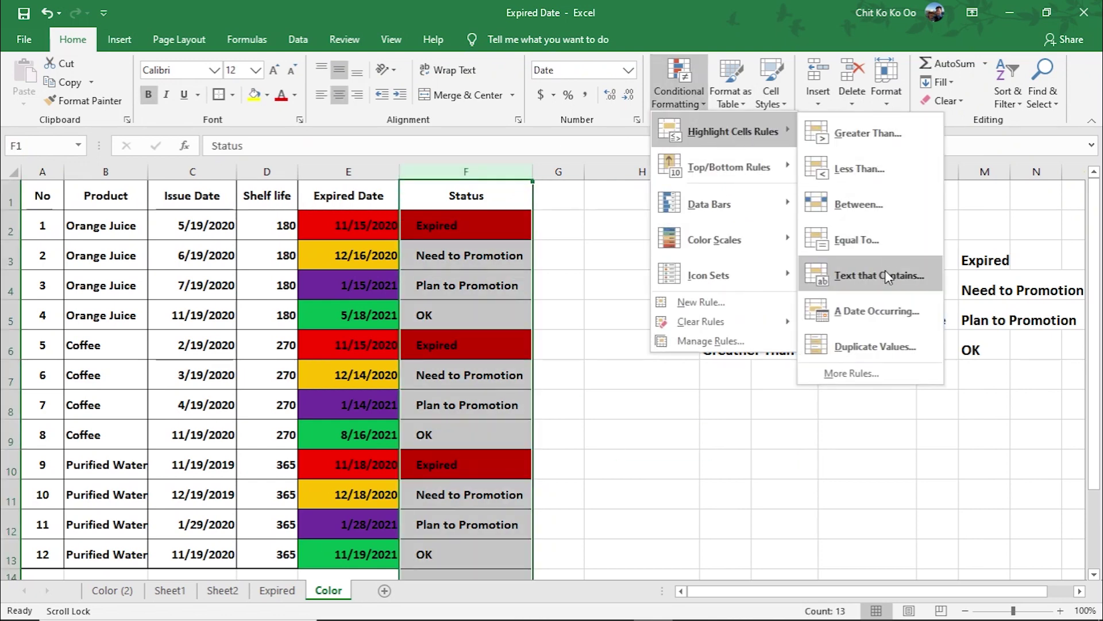
{"action": "left_click", "coordinate": [896, 281]}
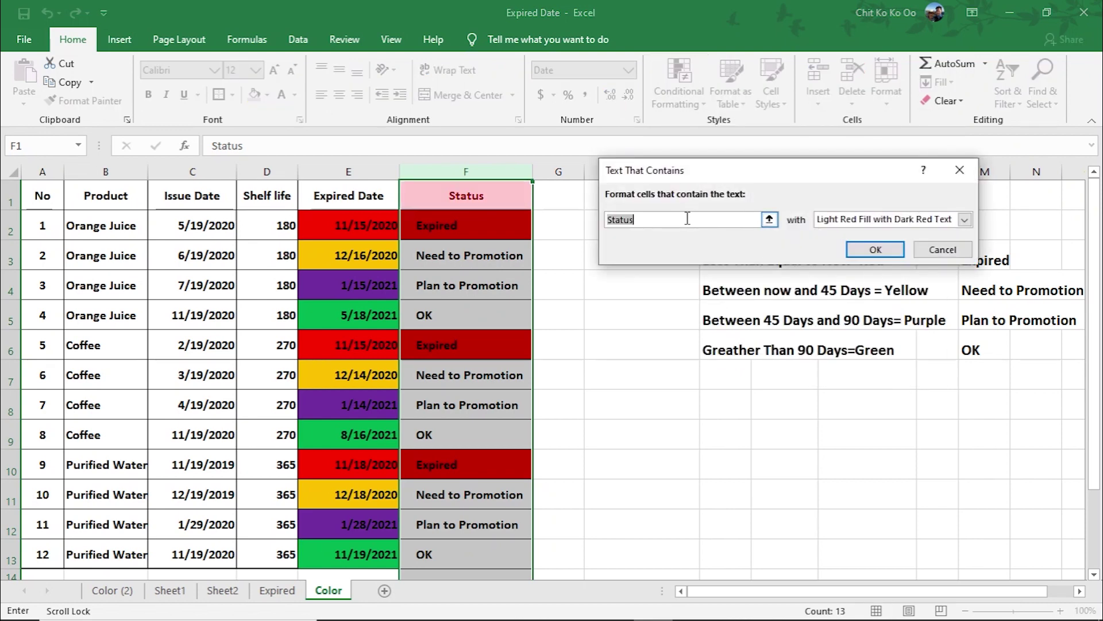
{"action": "left_click", "coordinate": [468, 256]}
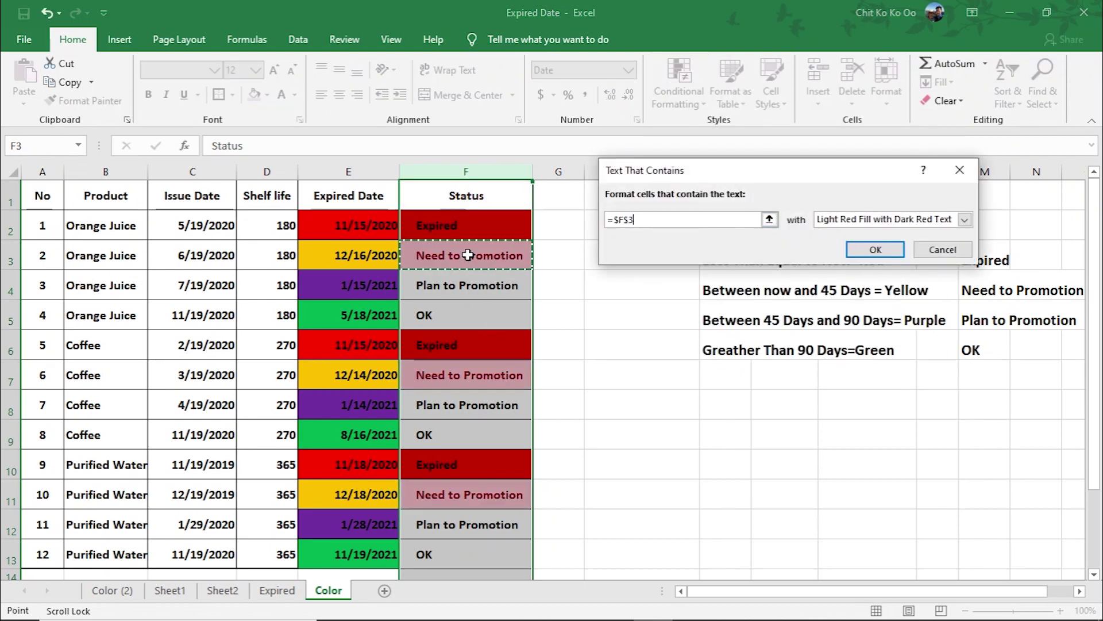
{"action": "left_click", "coordinate": [965, 220]}
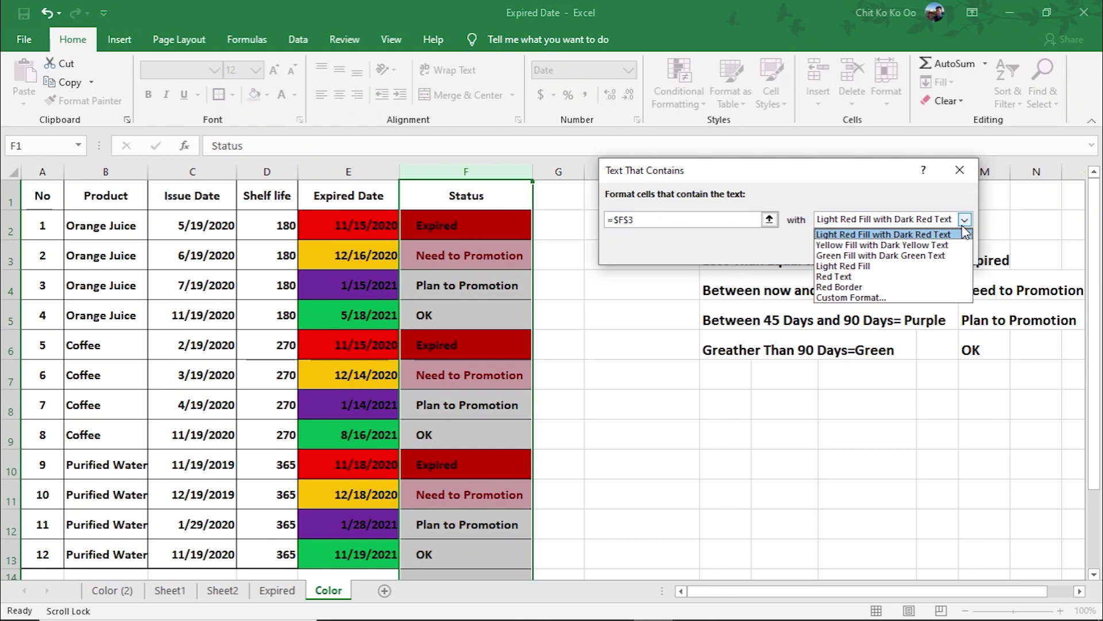
{"action": "left_click", "coordinate": [894, 297]}
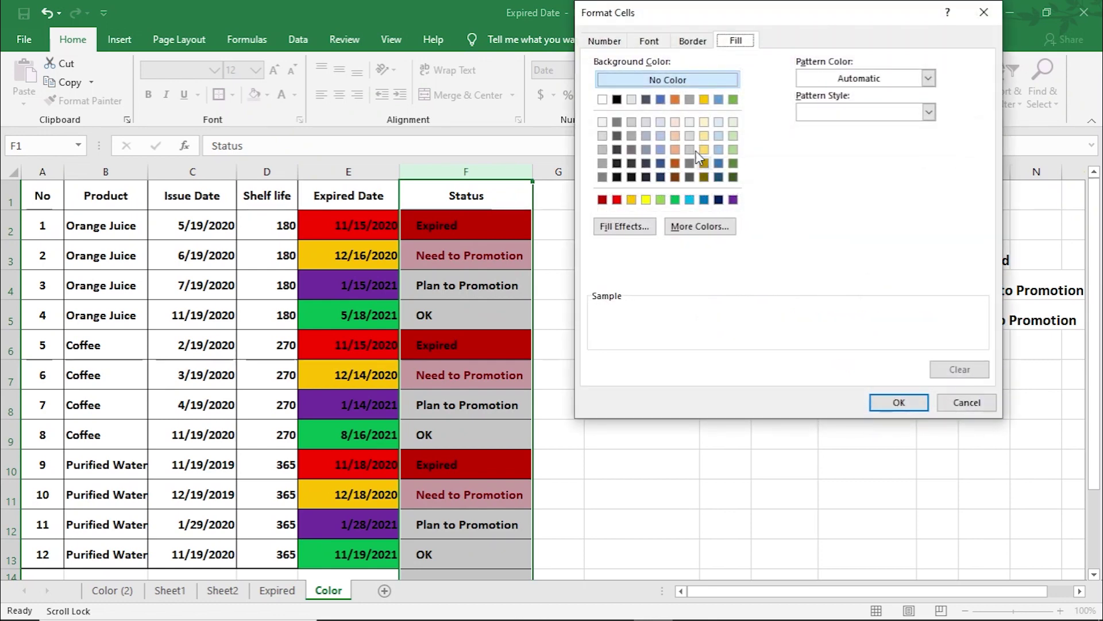
{"action": "left_click", "coordinate": [646, 199]}
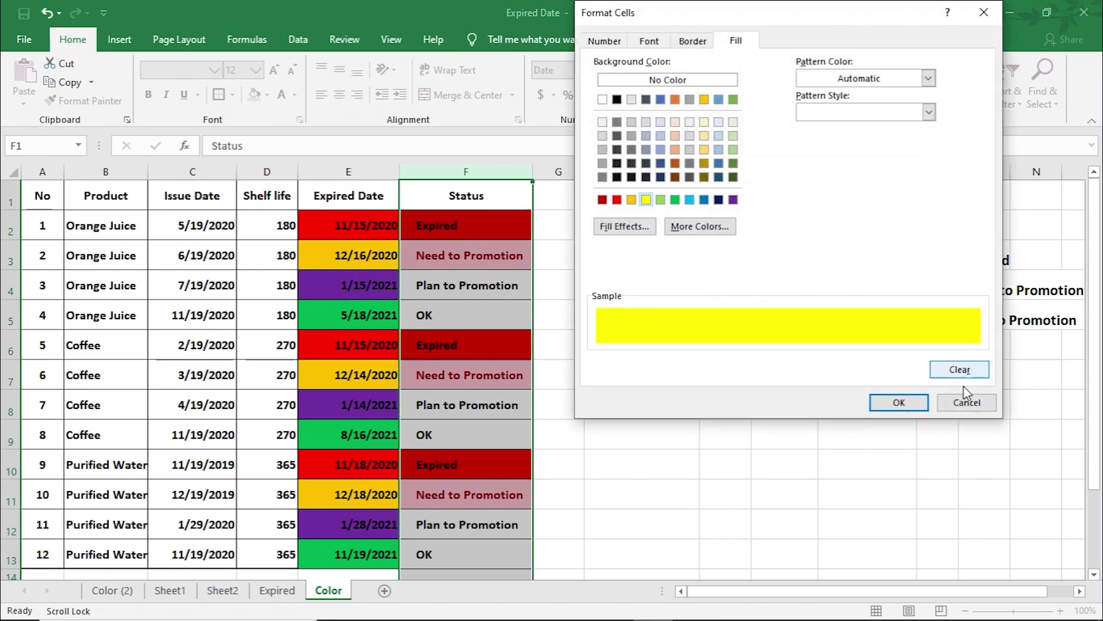
{"action": "left_click", "coordinate": [899, 402]}
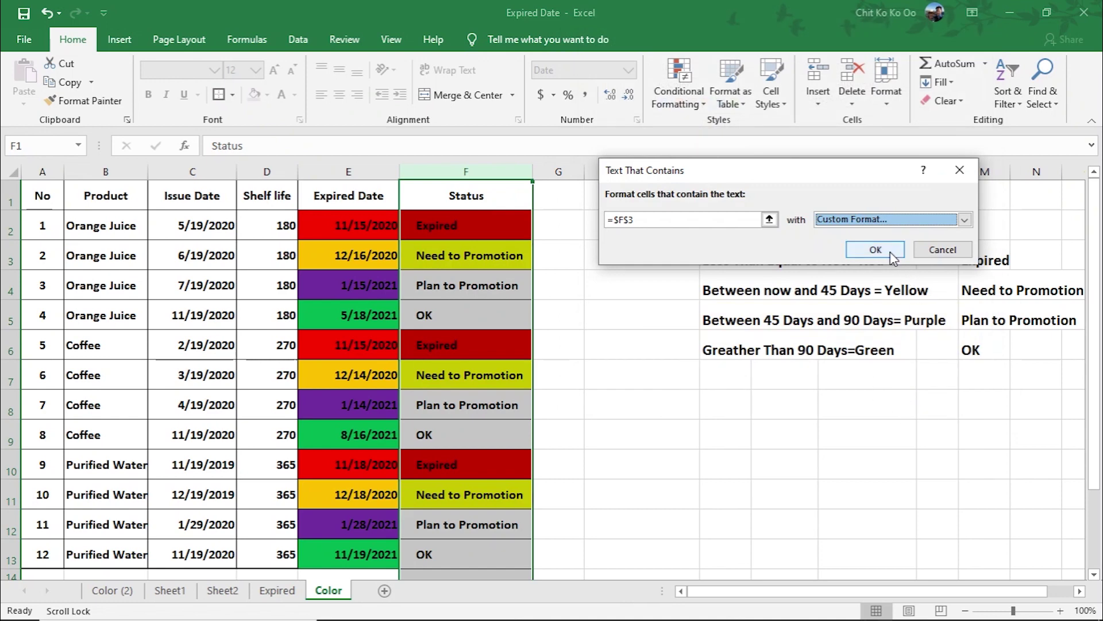
{"action": "left_click", "coordinate": [876, 249]}
Check the yellow Need to Promotion cells, then reselect the Status column
{"action": "left_click", "coordinate": [784, 463]}
{"action": "left_click", "coordinate": [344, 262]}
{"action": "left_click", "coordinate": [480, 262]}
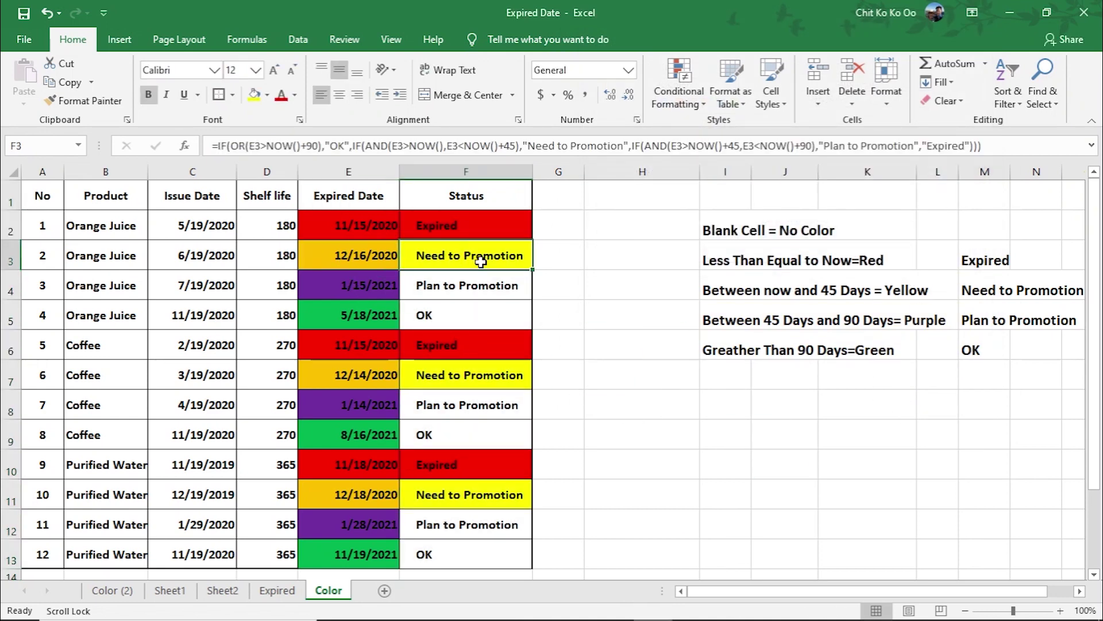
{"action": "left_click", "coordinate": [485, 171]}
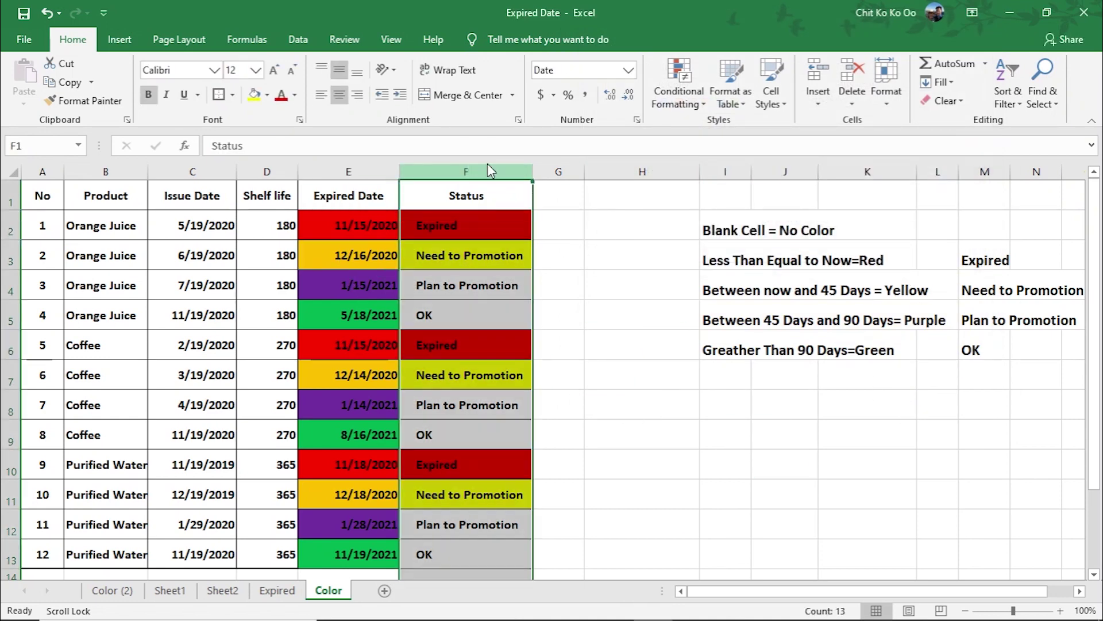
Edit the =$F$3 rule in Manage Rules so its fill is gold instead of yellow
{"action": "left_click", "coordinate": [701, 109]}
{"action": "mouse_move", "coordinate": [732, 131]}
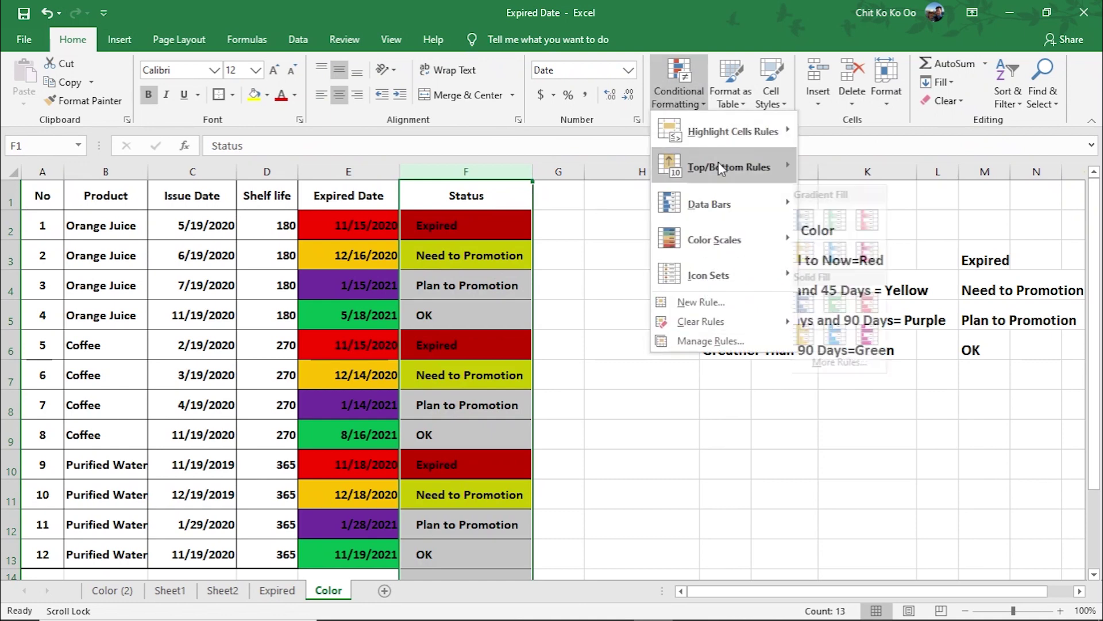
{"action": "left_click", "coordinate": [708, 340]}
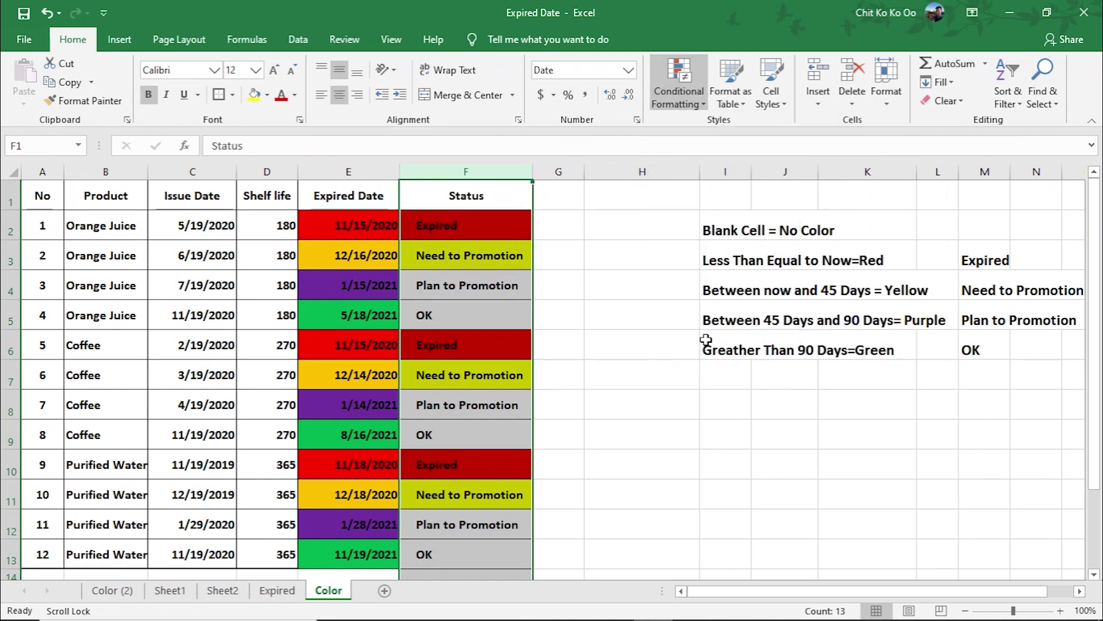
{"action": "left_click", "coordinate": [747, 198]}
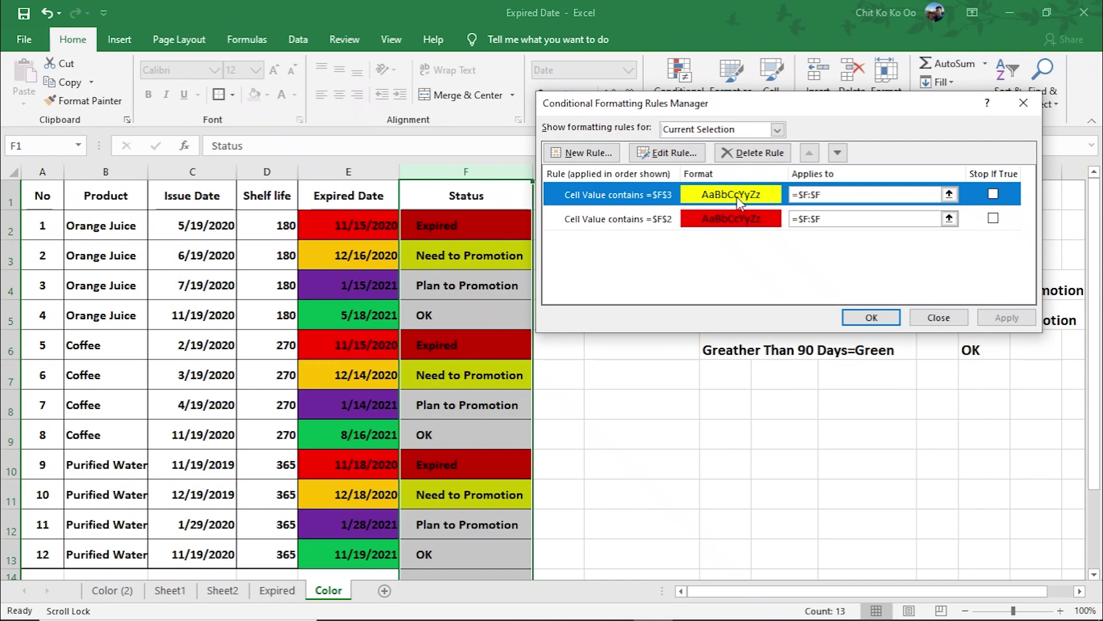
{"action": "left_click", "coordinate": [689, 152]}
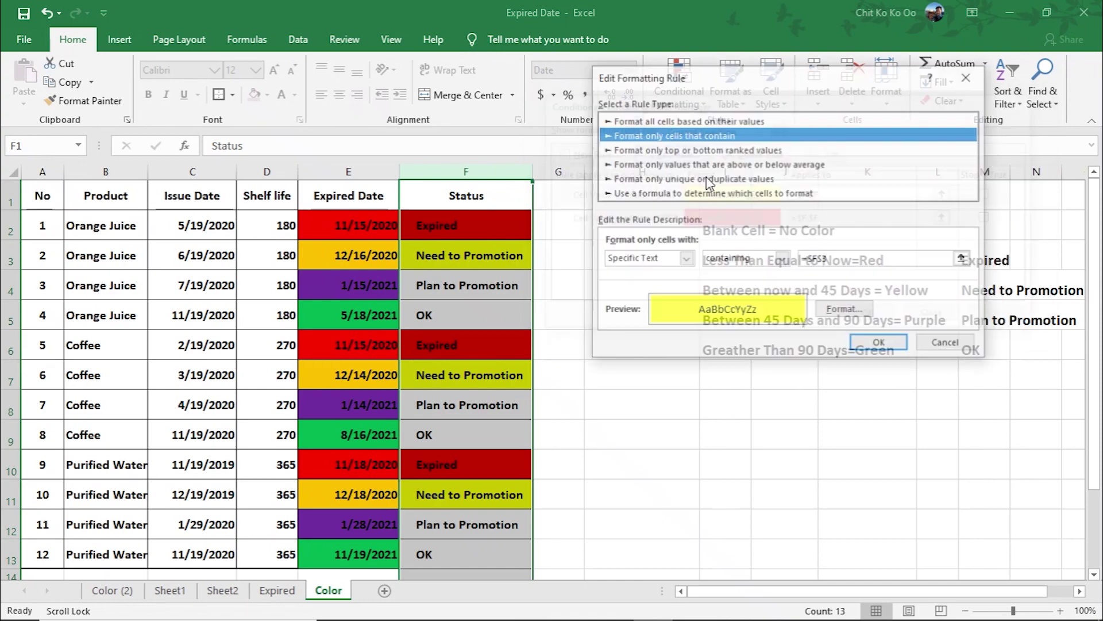
{"action": "left_click", "coordinate": [840, 310]}
{"action": "left_click", "coordinate": [632, 199]}
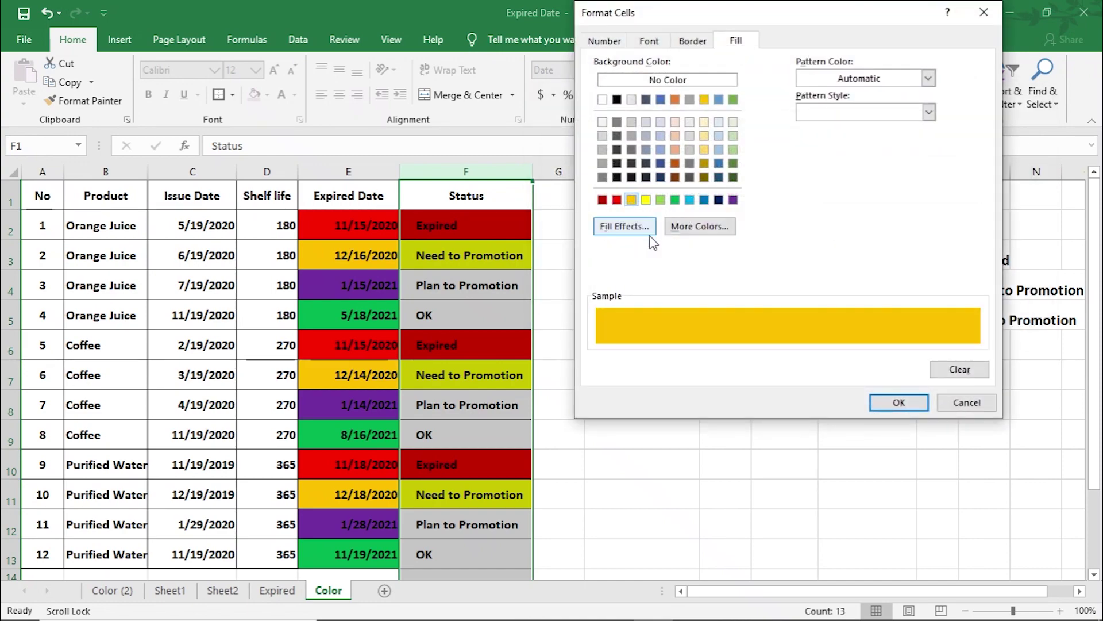
{"action": "left_click", "coordinate": [885, 406]}
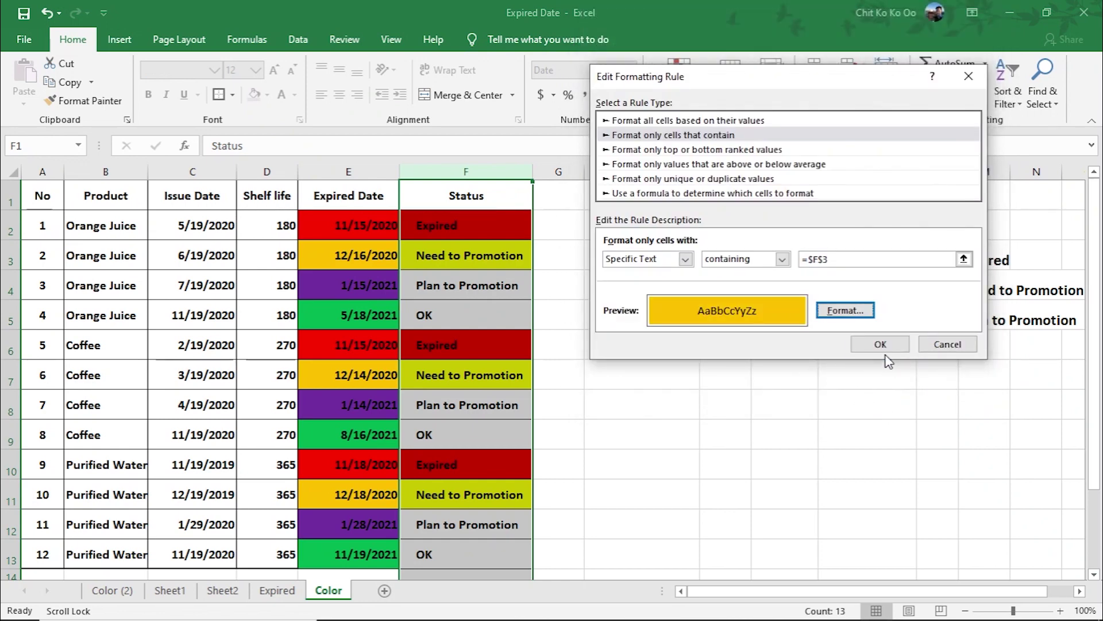
{"action": "left_click", "coordinate": [883, 345]}
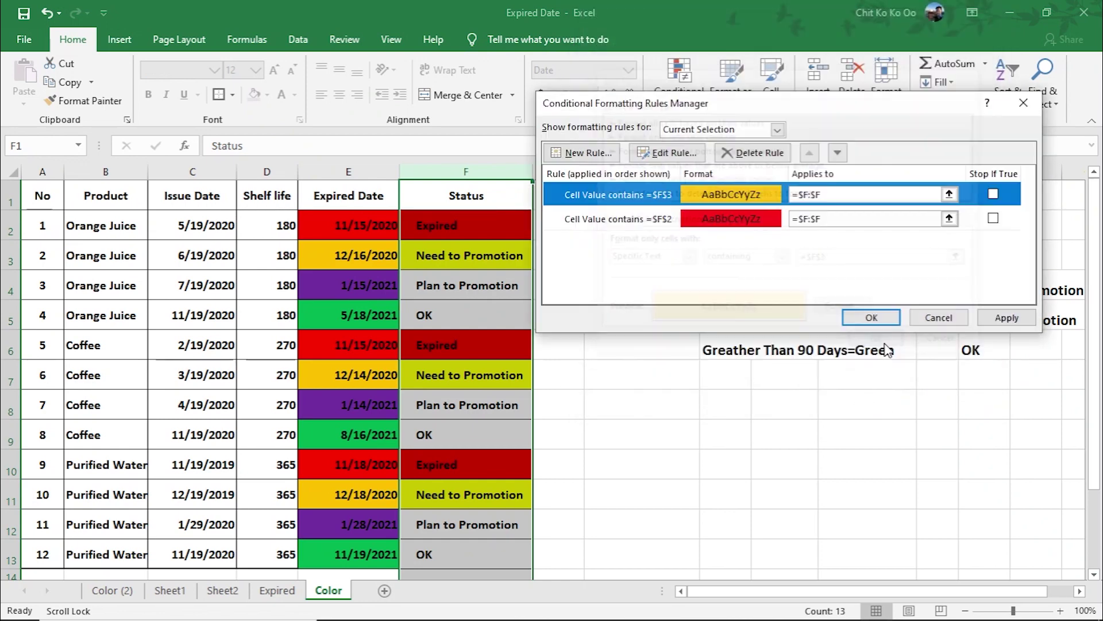
{"action": "left_click", "coordinate": [1004, 319]}
{"action": "left_click", "coordinate": [872, 318]}
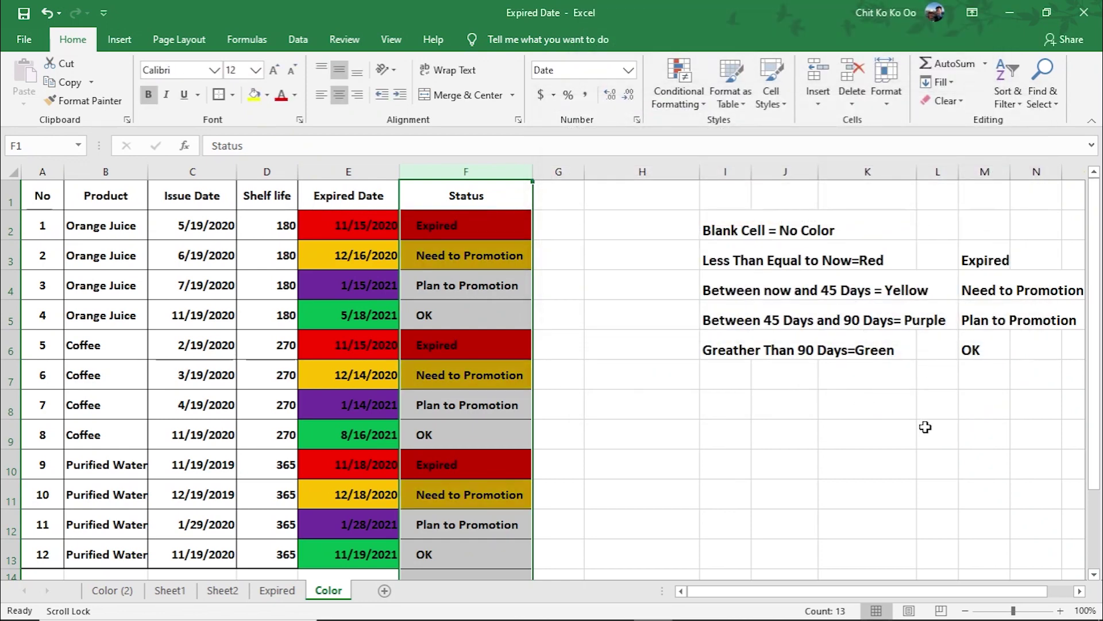
Add a Text that Contains rule matching F4 (Plan to Promotion) with a purple custom fill
{"action": "left_click", "coordinate": [702, 106]}
{"action": "mouse_move", "coordinate": [733, 131]}
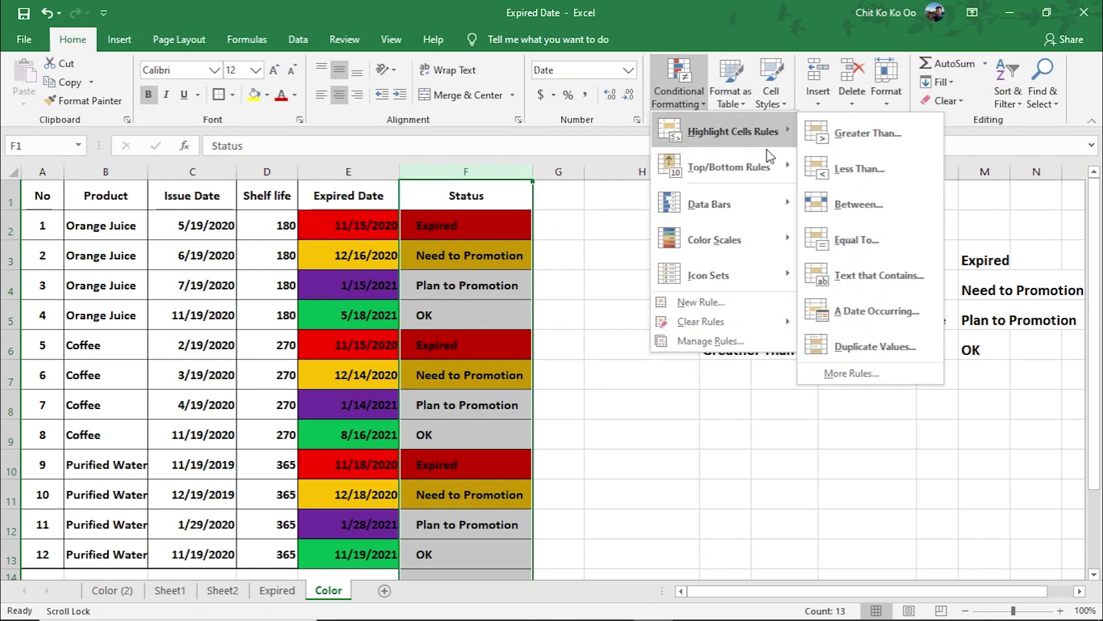
{"action": "left_click", "coordinate": [879, 276]}
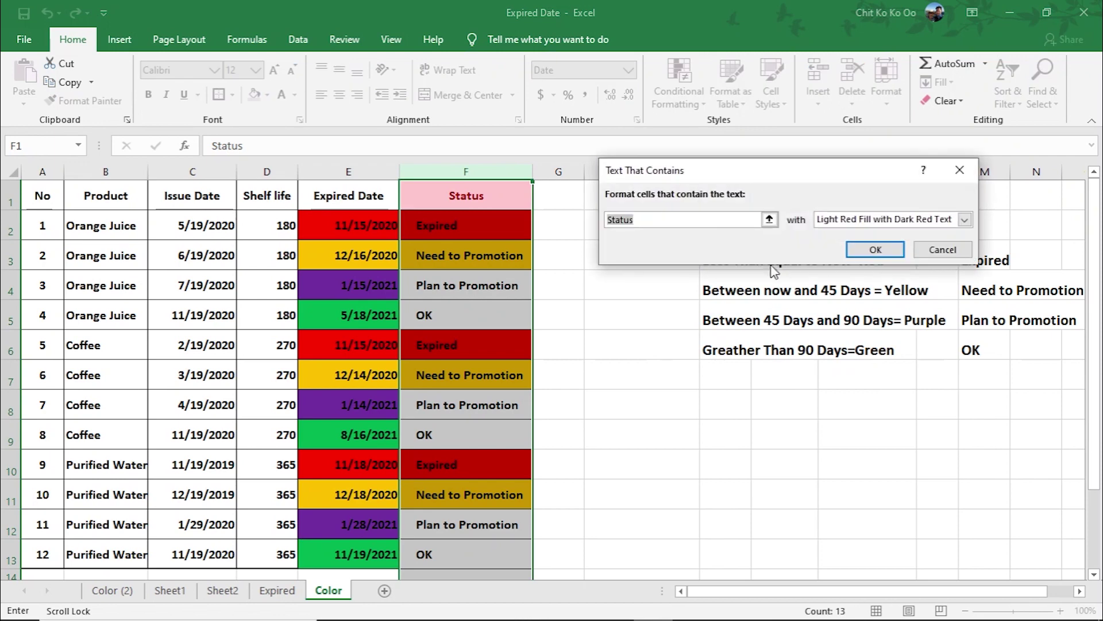
{"action": "left_click", "coordinate": [493, 286]}
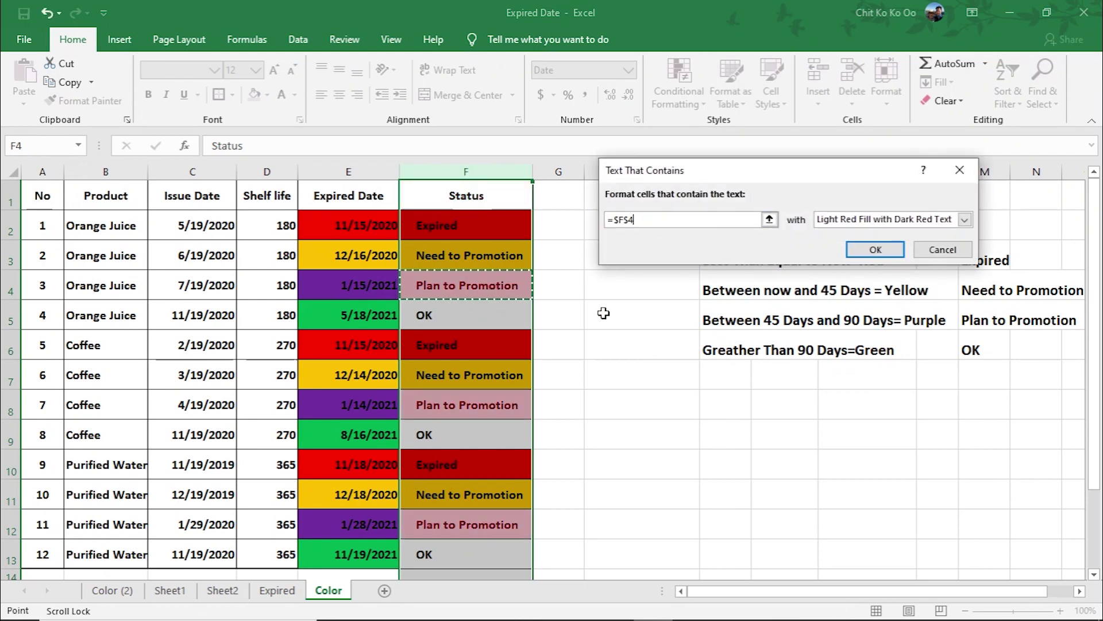
{"action": "left_click", "coordinate": [969, 223]}
{"action": "left_click", "coordinate": [850, 298]}
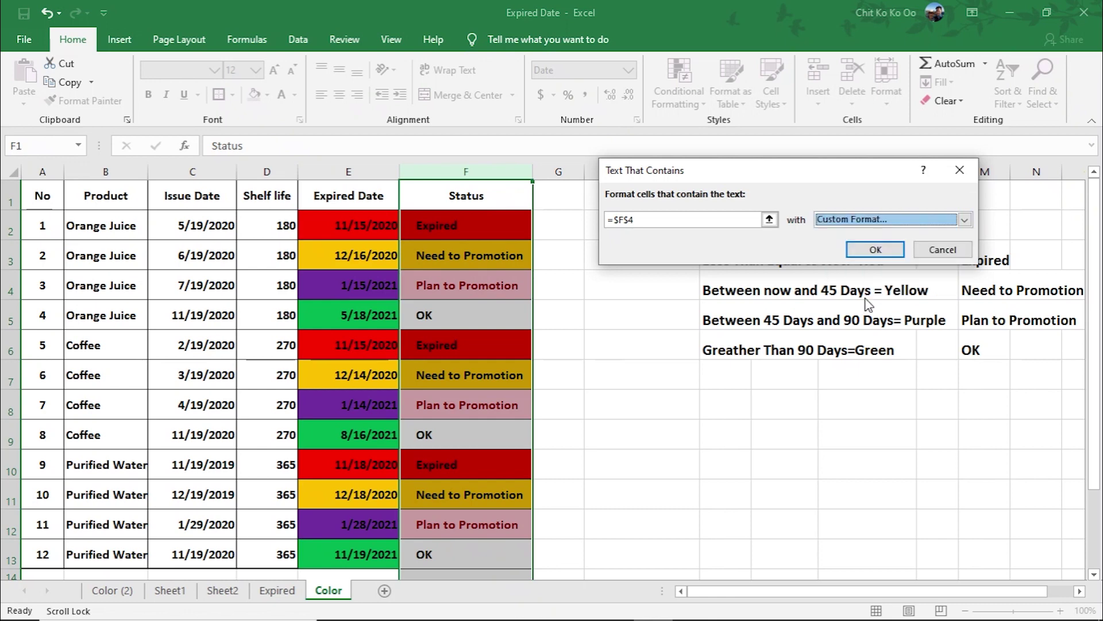
{"action": "left_click", "coordinate": [733, 199]}
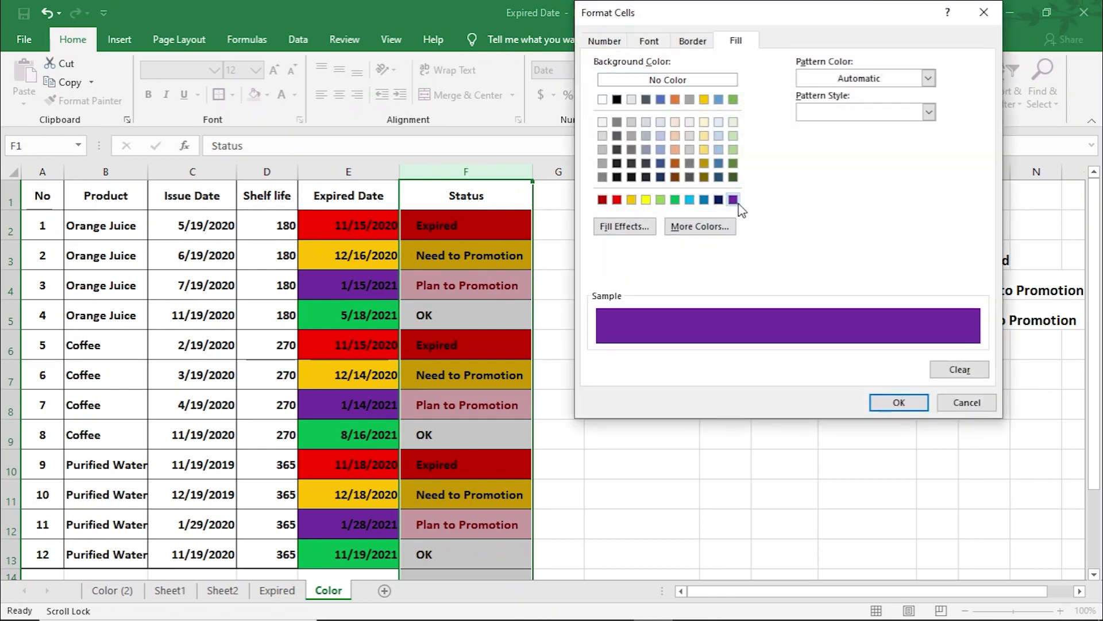
{"action": "left_click", "coordinate": [899, 402]}
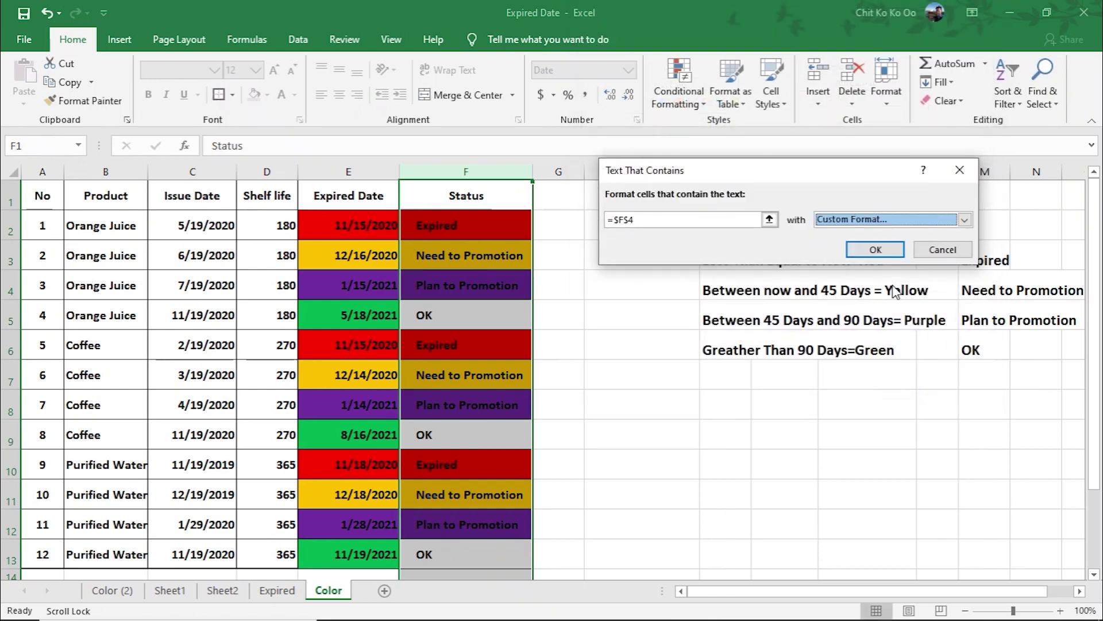
{"action": "left_click", "coordinate": [874, 250]}
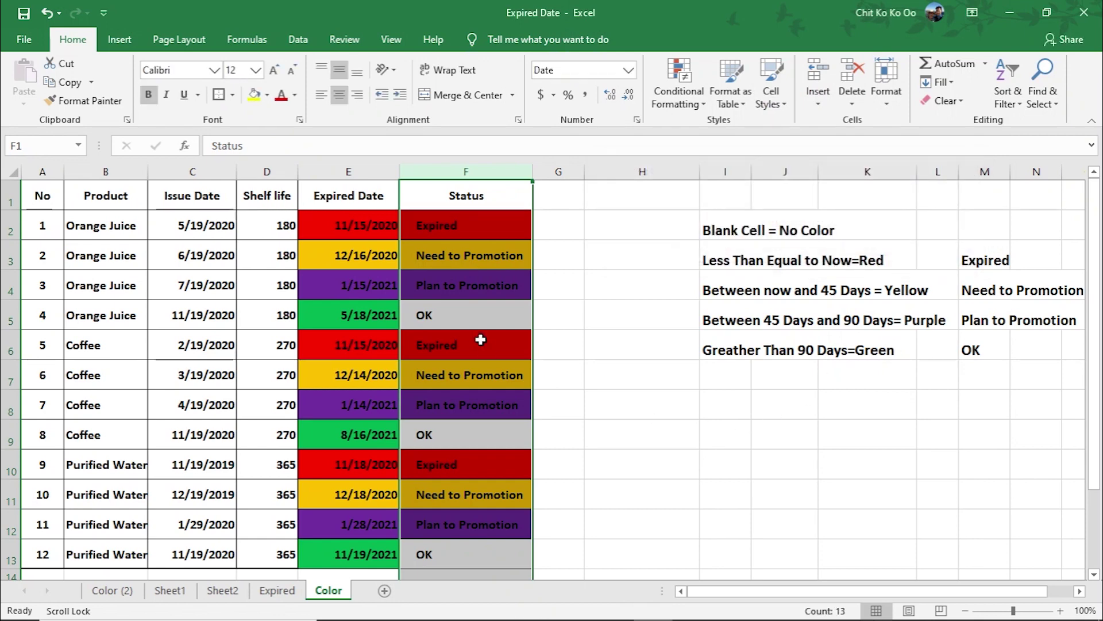
{"action": "left_click", "coordinate": [505, 320]}
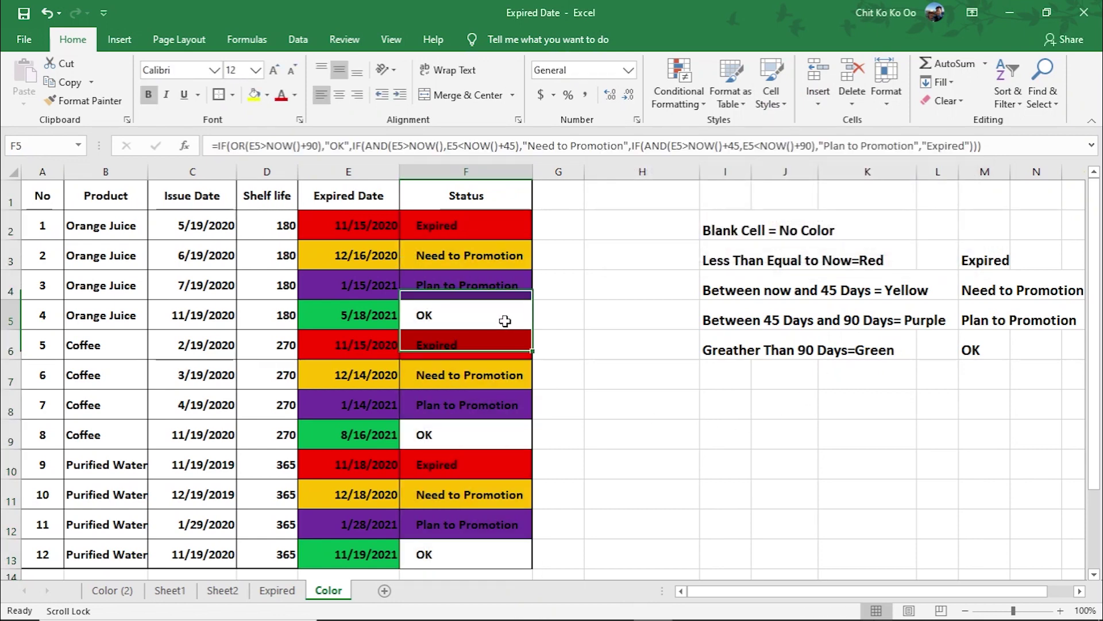
Select column F and start a Text that Contains rule matching F5 (OK), initially with purple fill
{"action": "left_click", "coordinate": [499, 174]}
{"action": "left_click", "coordinate": [703, 107]}
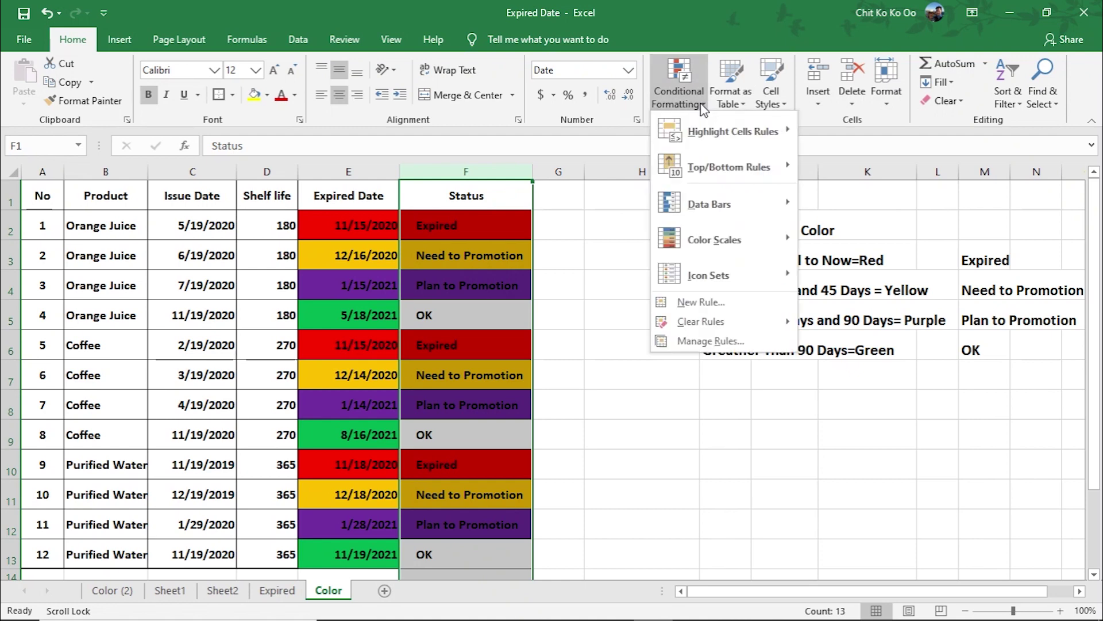
{"action": "mouse_move", "coordinate": [728, 131]}
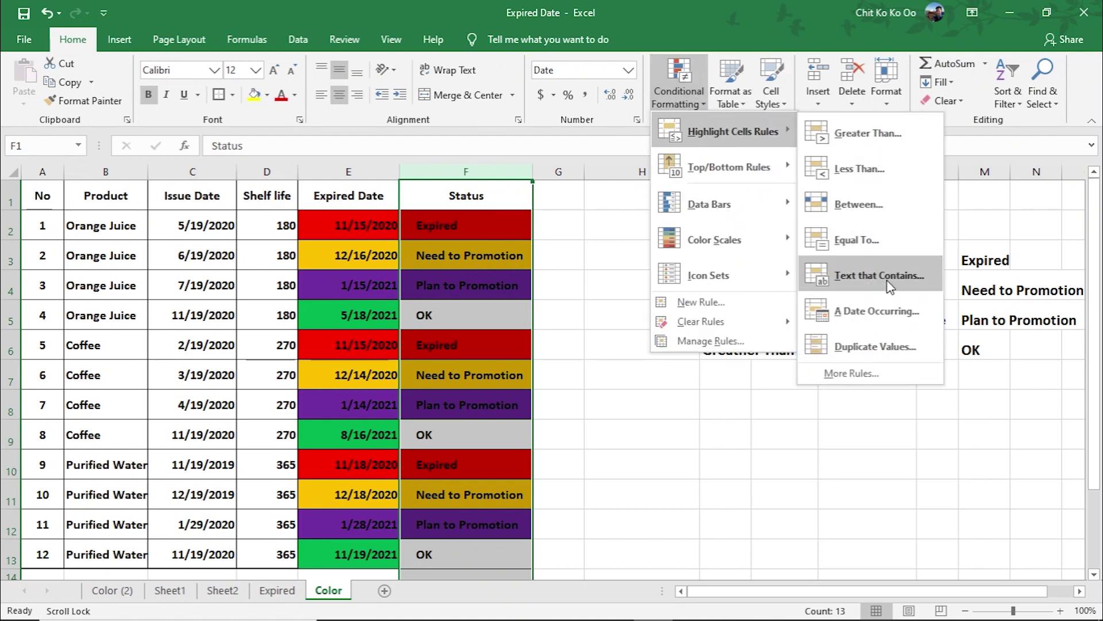
{"action": "left_click", "coordinate": [890, 287]}
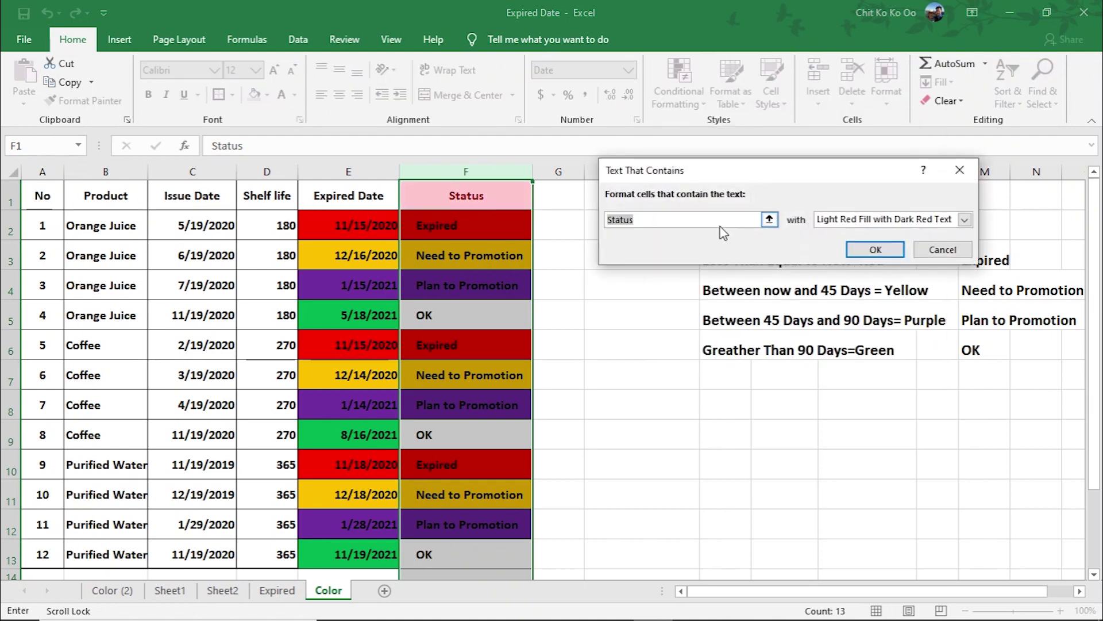
{"action": "left_click", "coordinate": [461, 317]}
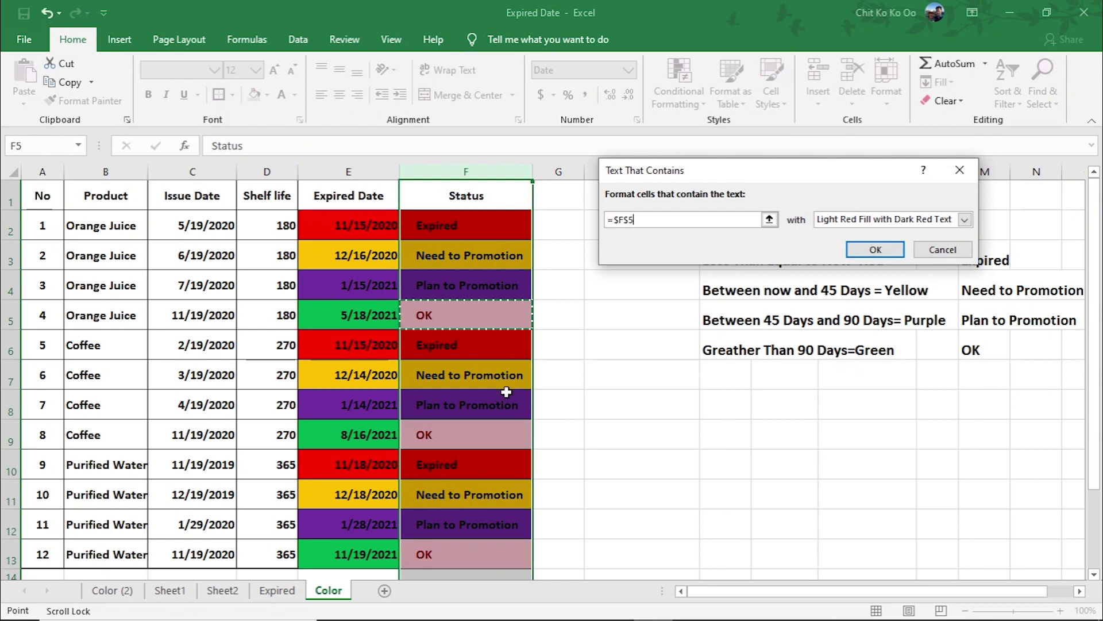
{"action": "left_click", "coordinate": [965, 220]}
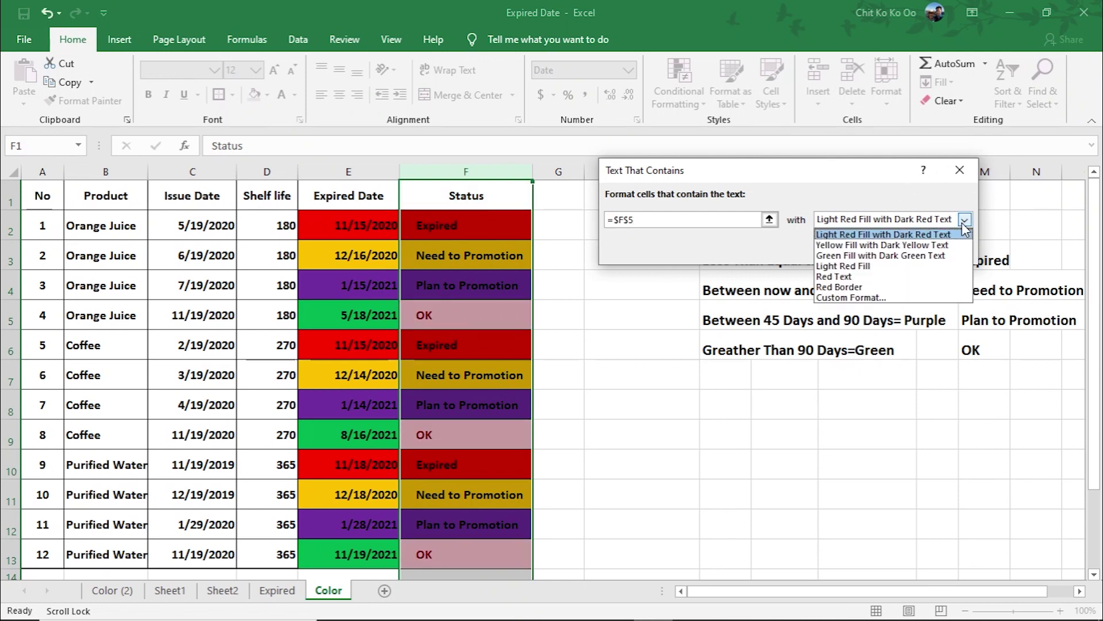
{"action": "left_click", "coordinate": [909, 297]}
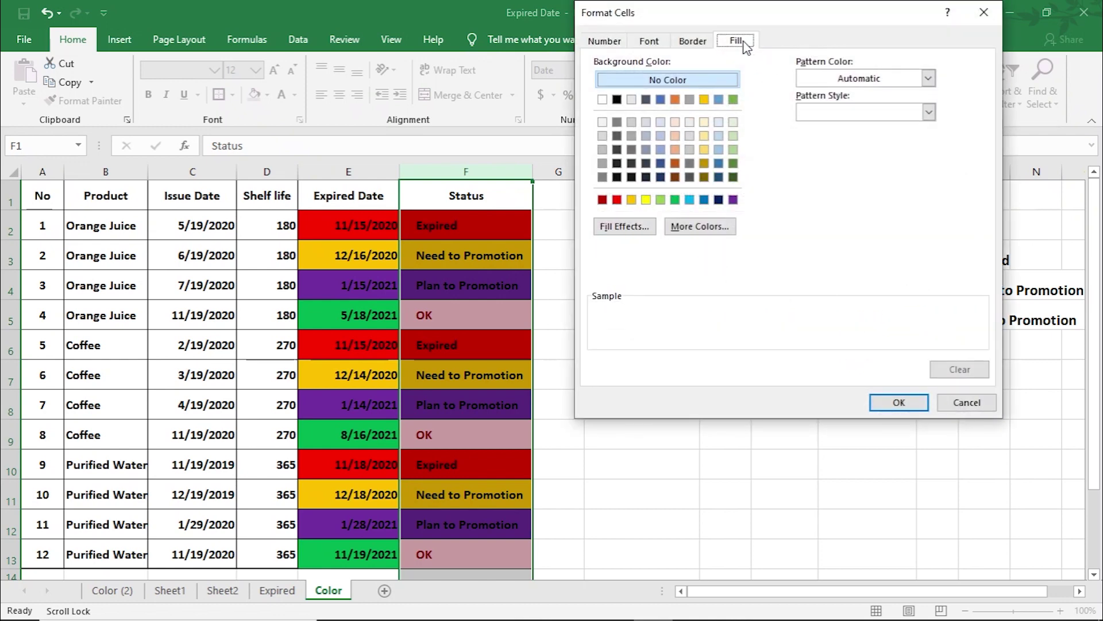
{"action": "left_click", "coordinate": [733, 199]}
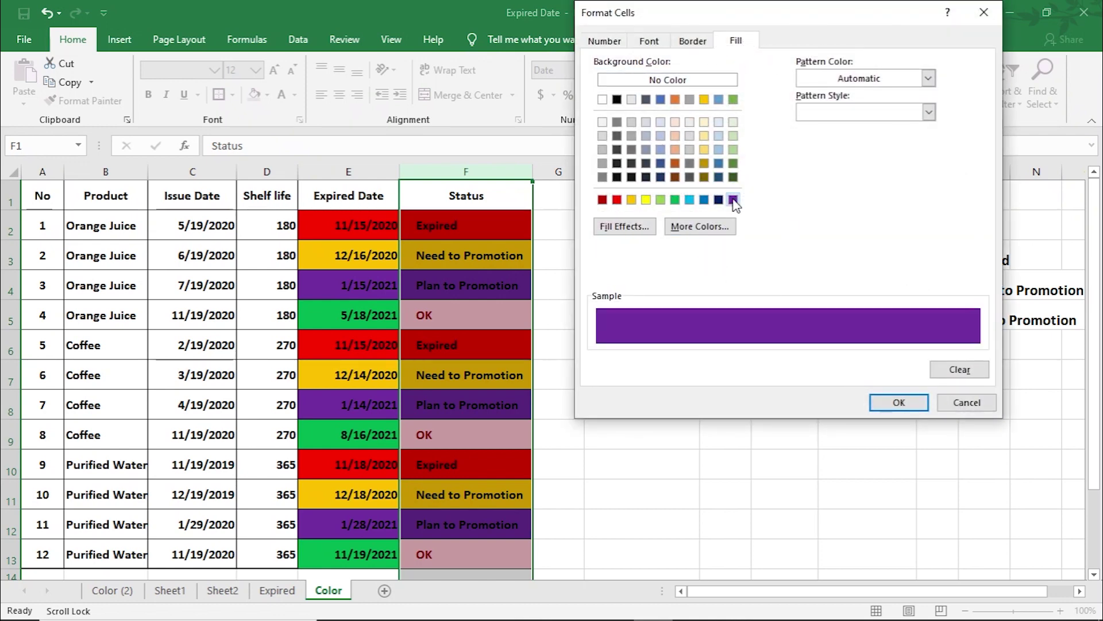
{"action": "left_click", "coordinate": [896, 404]}
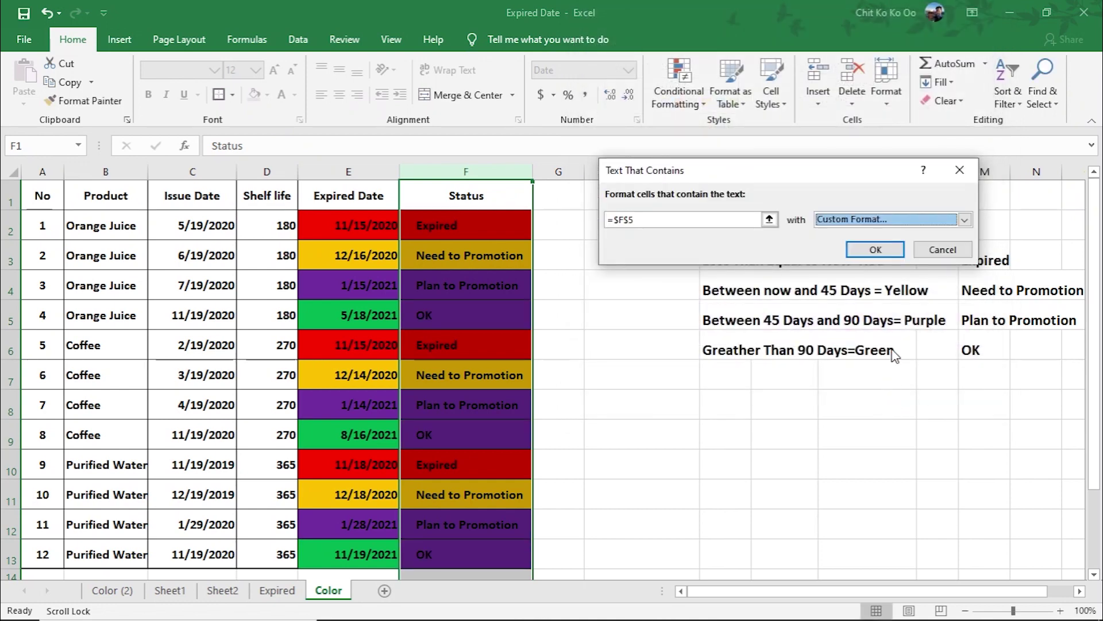
Change the OK rule's custom fill to green and apply it
{"action": "left_click", "coordinate": [965, 219]}
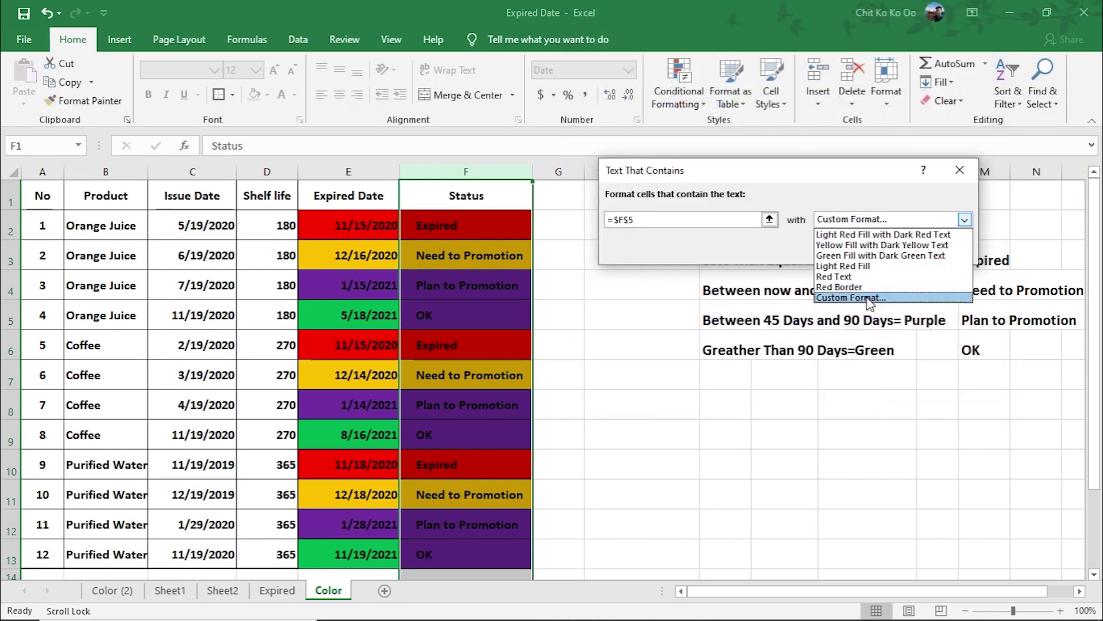
{"action": "left_click", "coordinate": [867, 298]}
{"action": "left_click", "coordinate": [675, 199]}
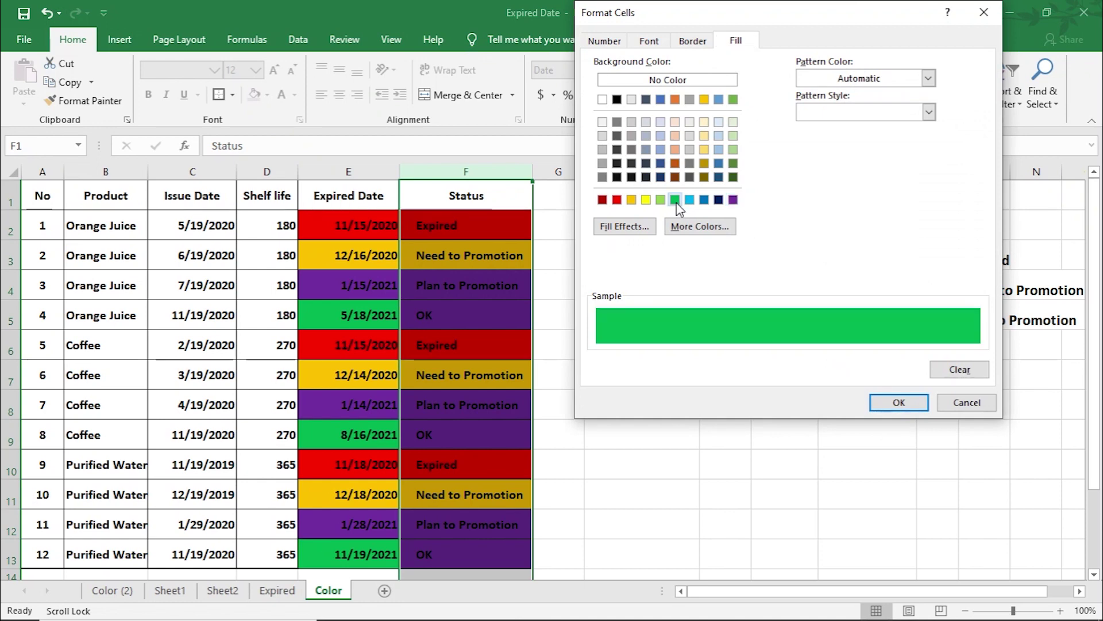
{"action": "left_click", "coordinate": [901, 402]}
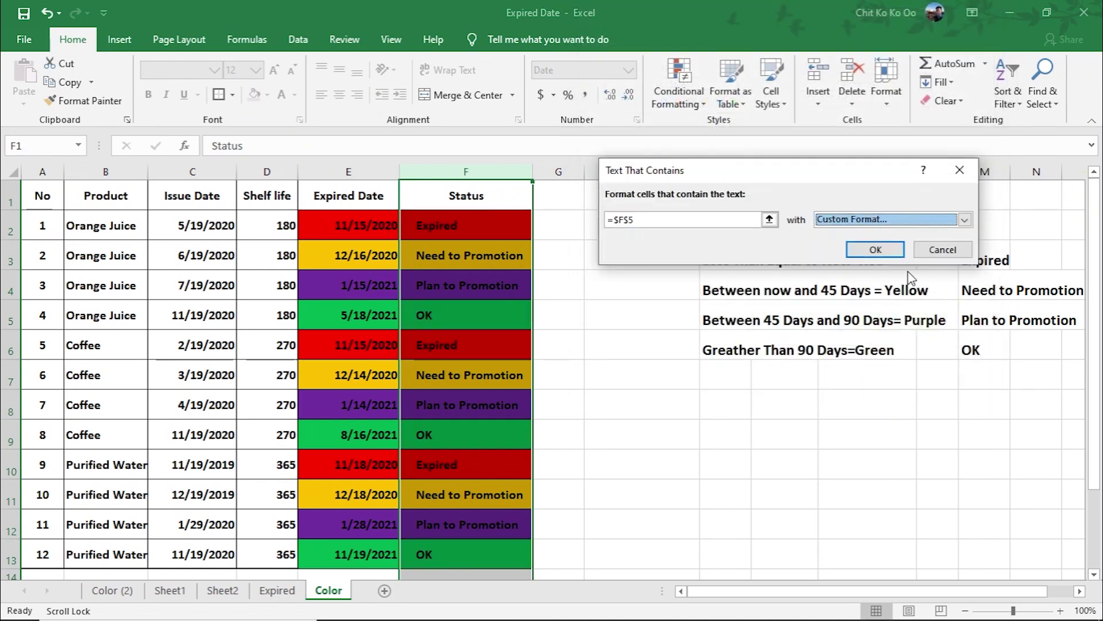
{"action": "left_click", "coordinate": [876, 249]}
{"action": "left_click", "coordinate": [870, 412]}
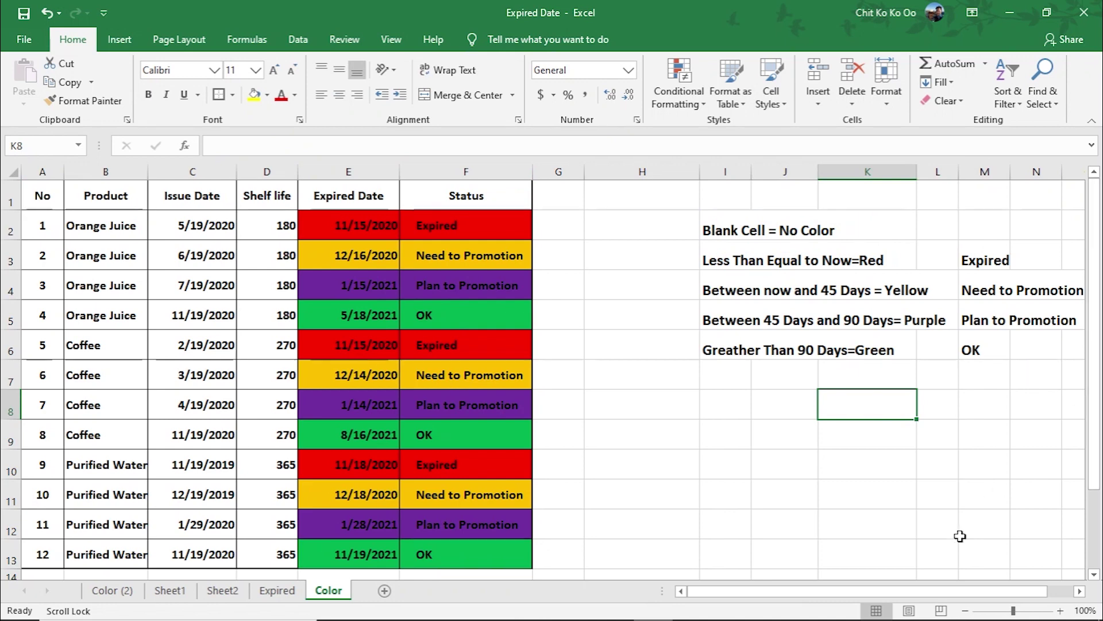
Make header row 1 slightly shorter
{"action": "left_click", "coordinate": [560, 316]}
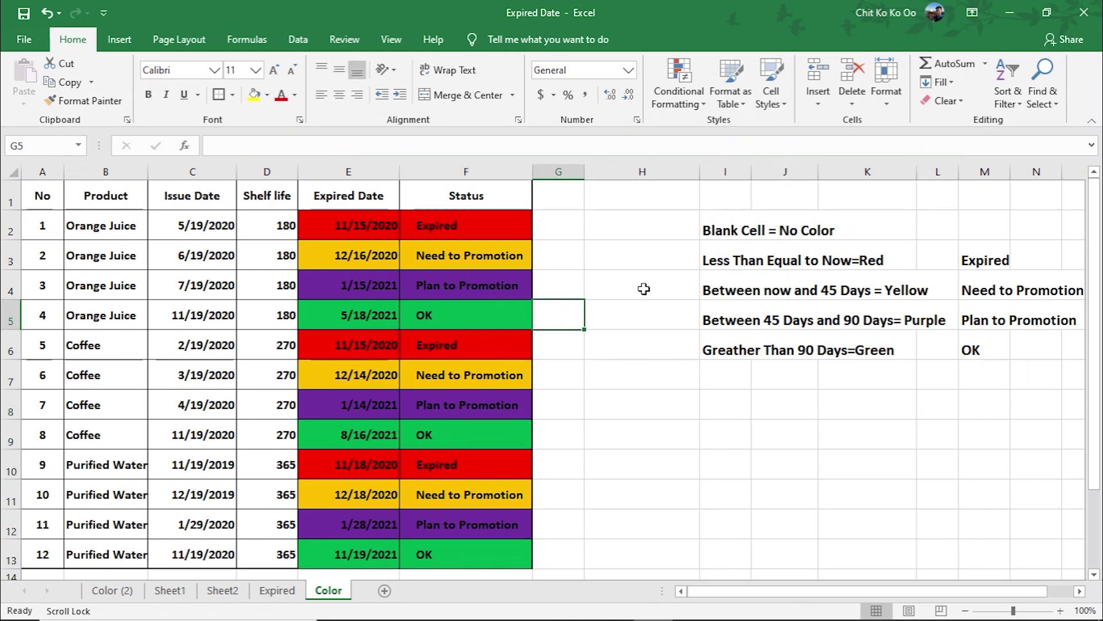
{"action": "left_click_drag", "start_coordinate": [26, 210], "coordinate": [25, 205]}
{"action": "left_click", "coordinate": [557, 400]}
{"action": "left_click", "coordinate": [550, 514]}
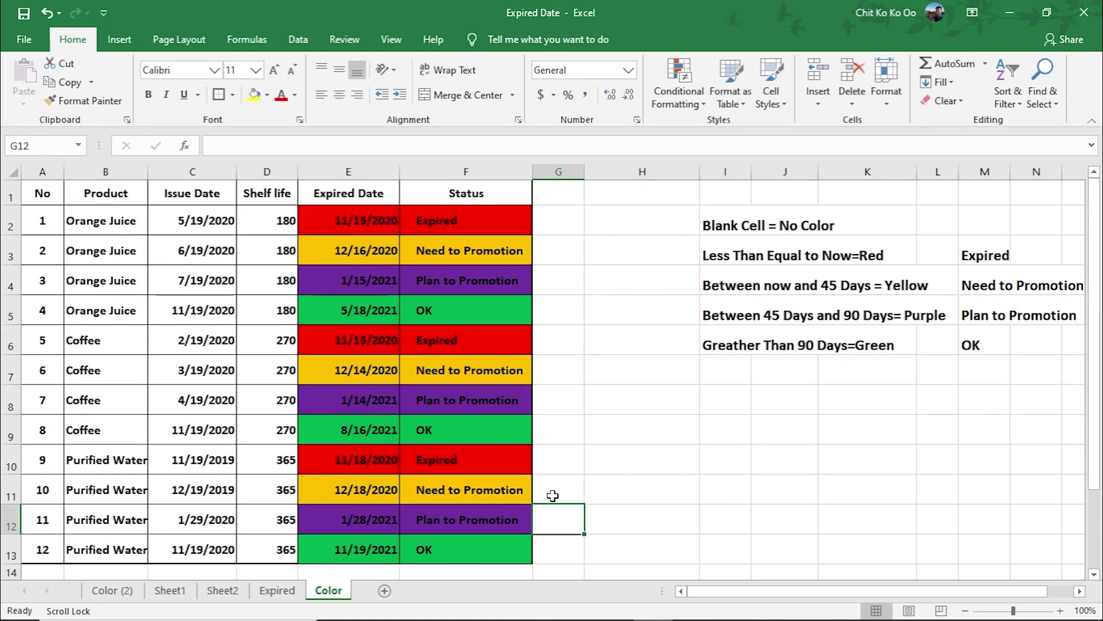